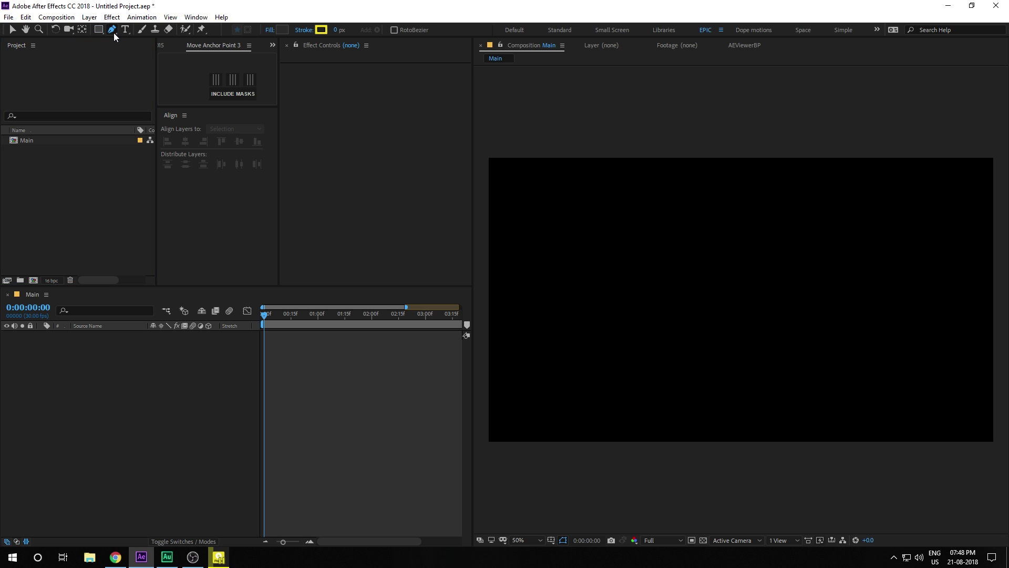
# - Set the shape fill to None and the stroke to 281 px wide in dark grey #363636
pyautogui.click(270, 30)
pyautogui.click(573, 142)
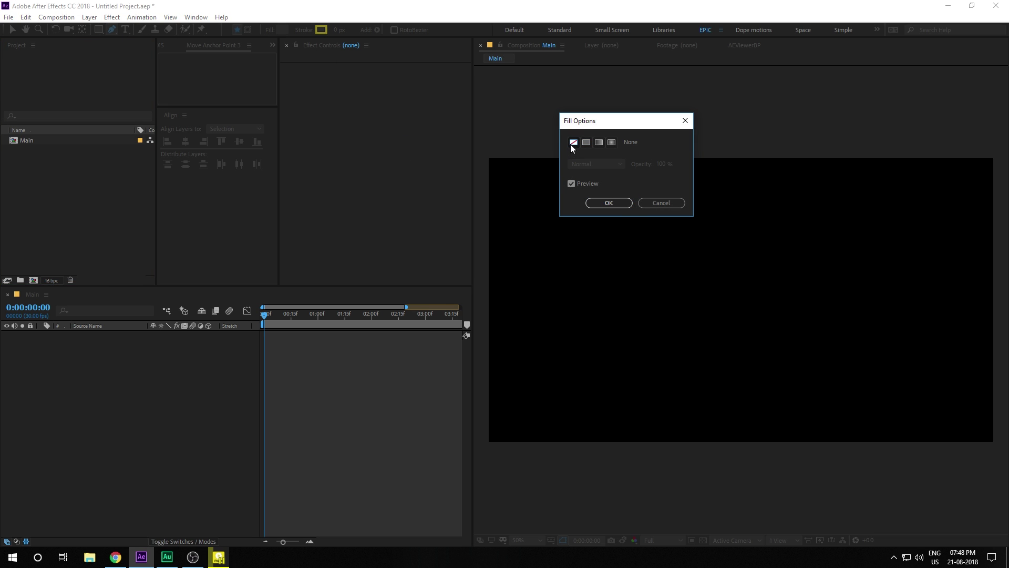
pyautogui.click(610, 203)
pyautogui.moveTo(335, 30); pyautogui.dragTo(481, 29)
pyautogui.click(322, 30)
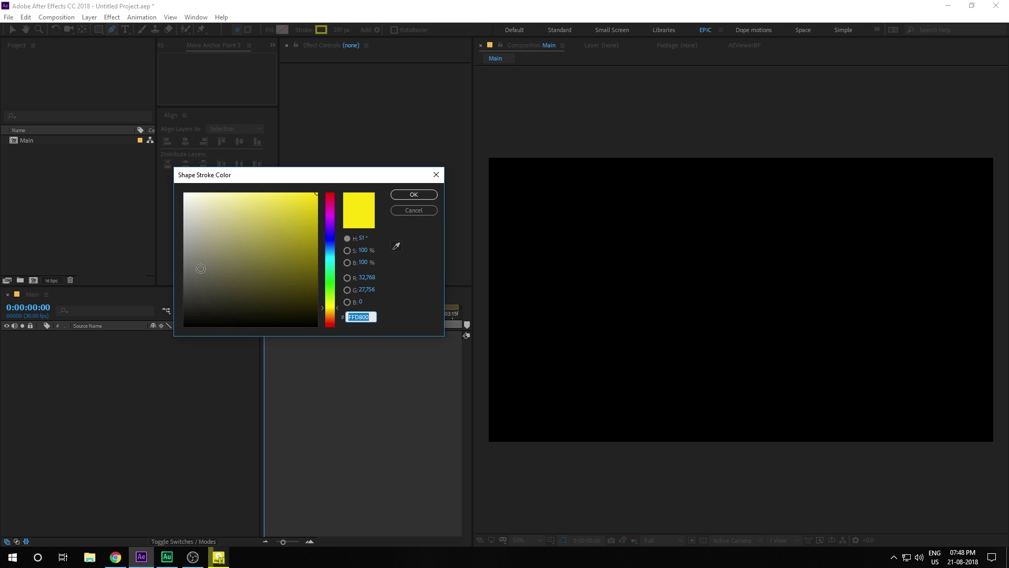
pyautogui.moveTo(200, 268); pyautogui.dragTo(164, 298)
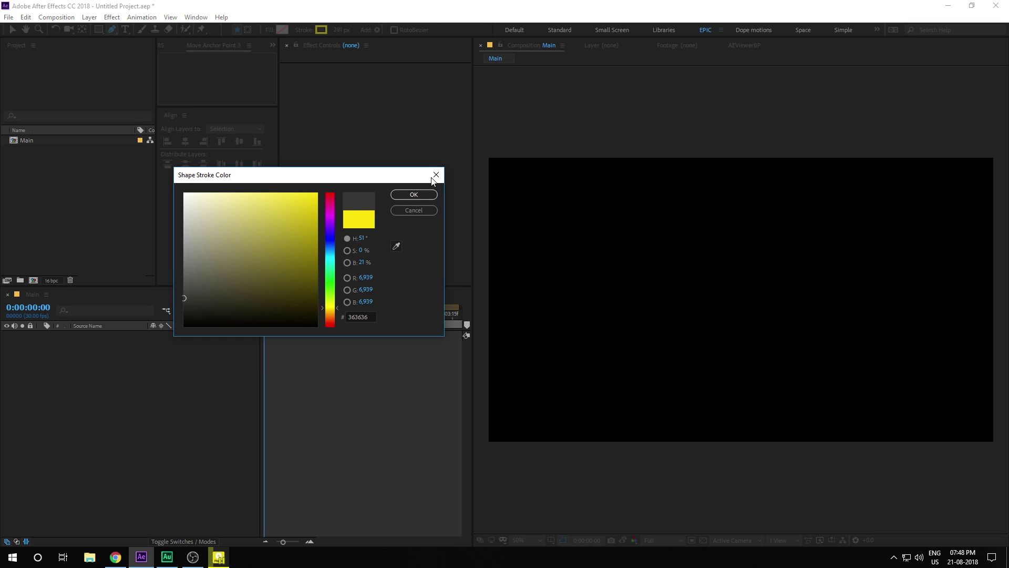
pyautogui.click(413, 195)
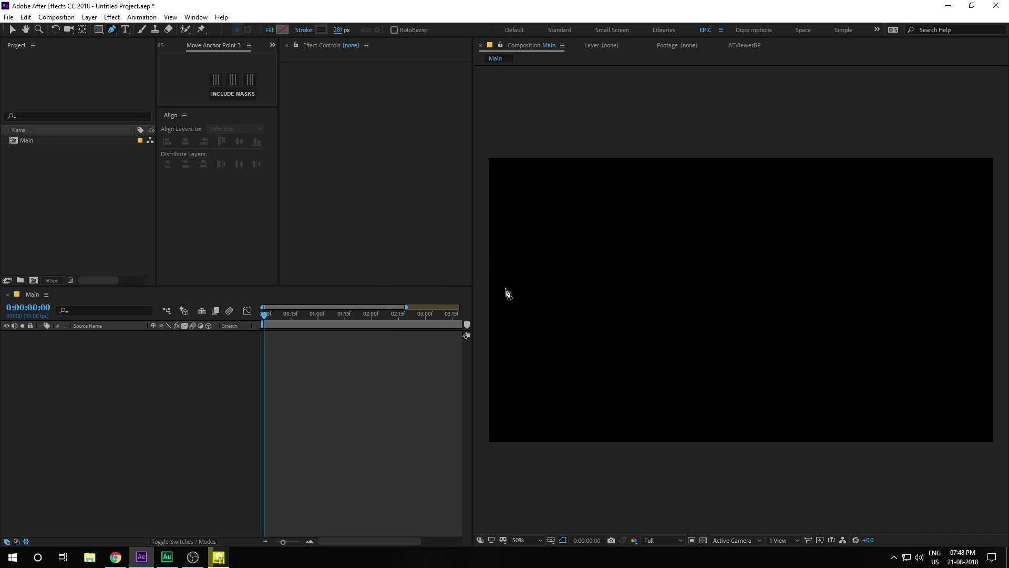
# - Draw a straight horizontal line across the full width of the composition's middle with the Pen tool and widen its stroke to 373 px
pyautogui.click(481, 295)
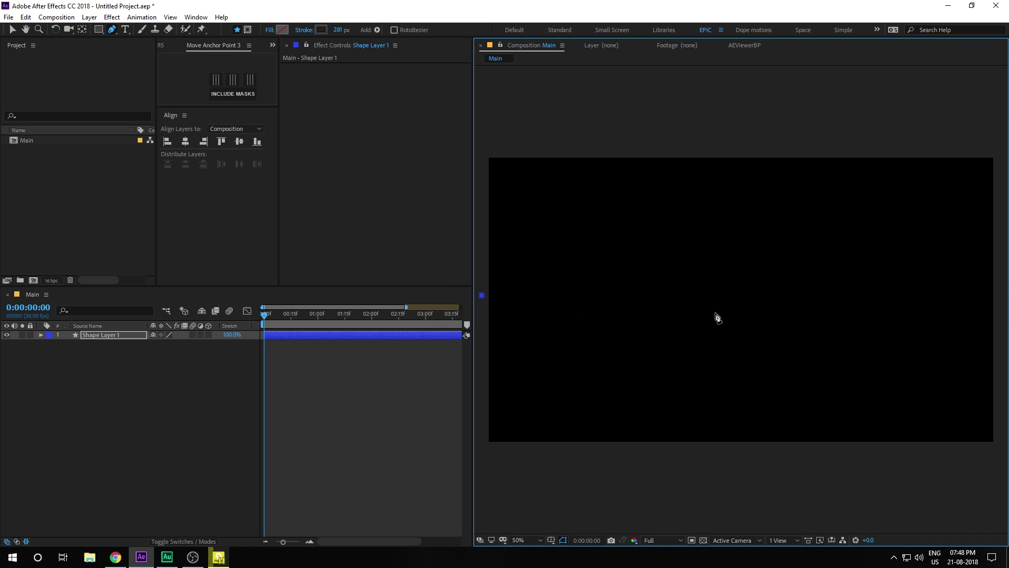
pyautogui.click(1001, 295)
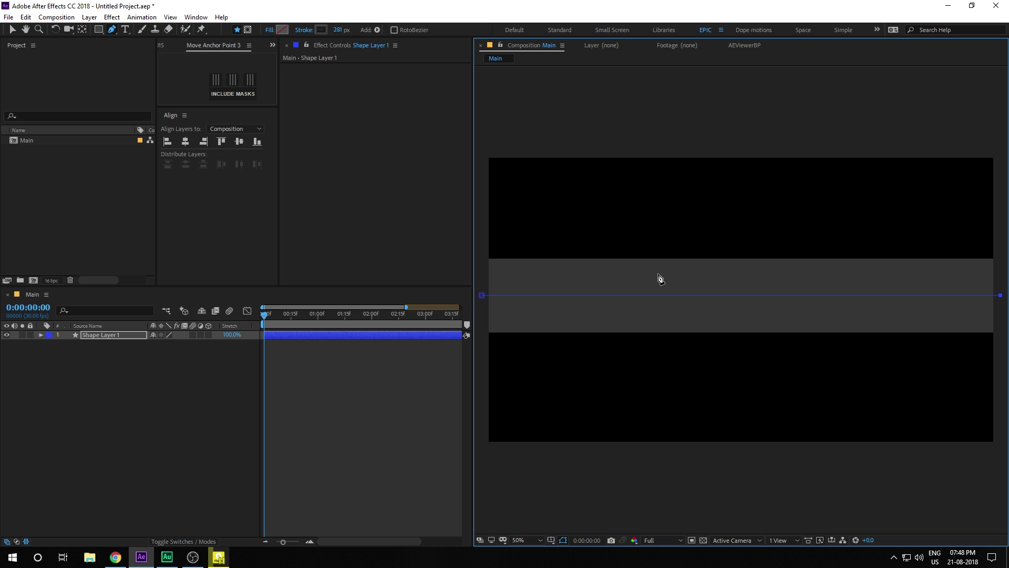
pyautogui.moveTo(339, 28); pyautogui.dragTo(388, 29)
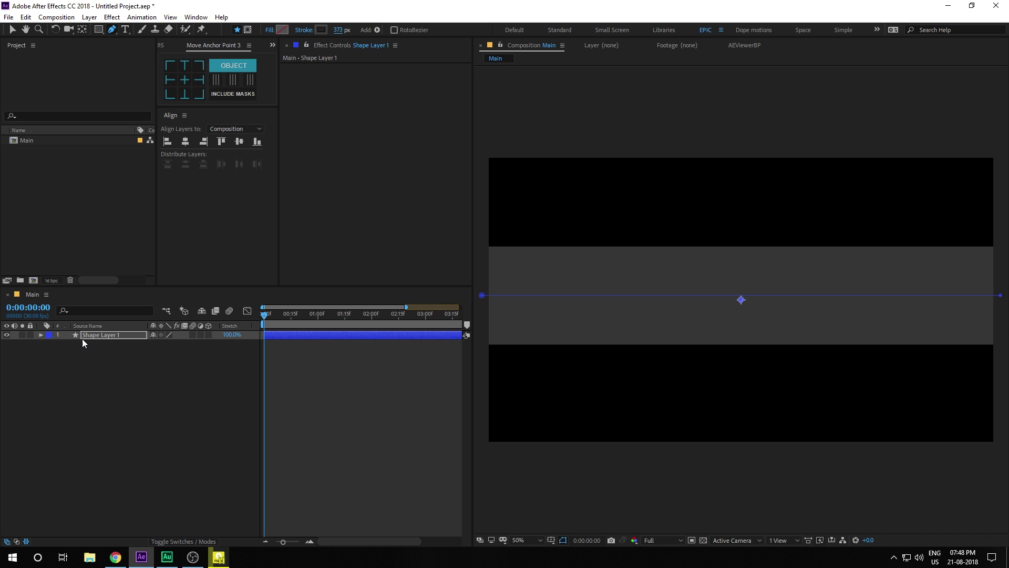
# - Add a Trim Paths operator to the contents of Shape Layer 1
pyautogui.click(41, 335)
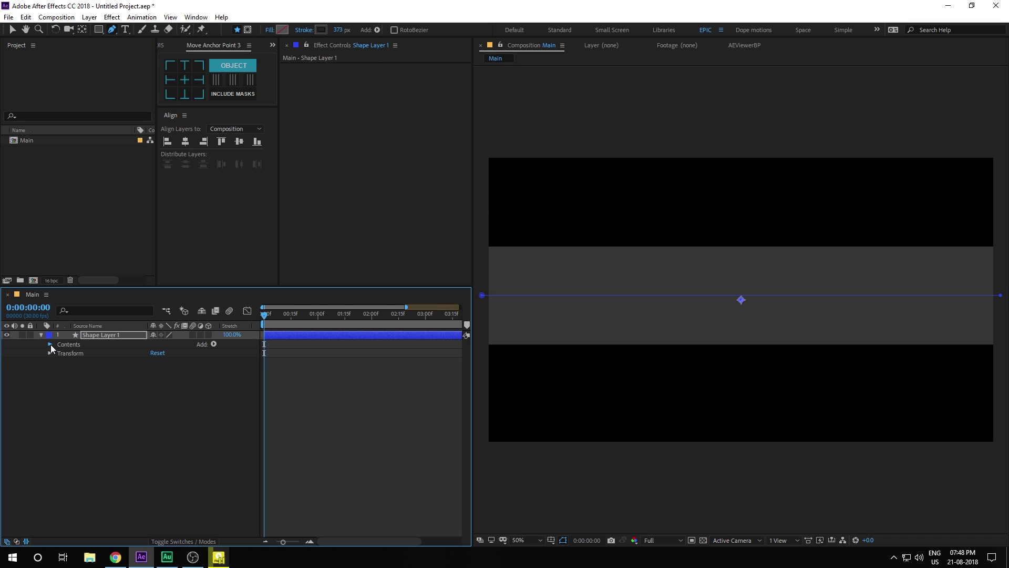
pyautogui.click(51, 345)
pyautogui.click(214, 344)
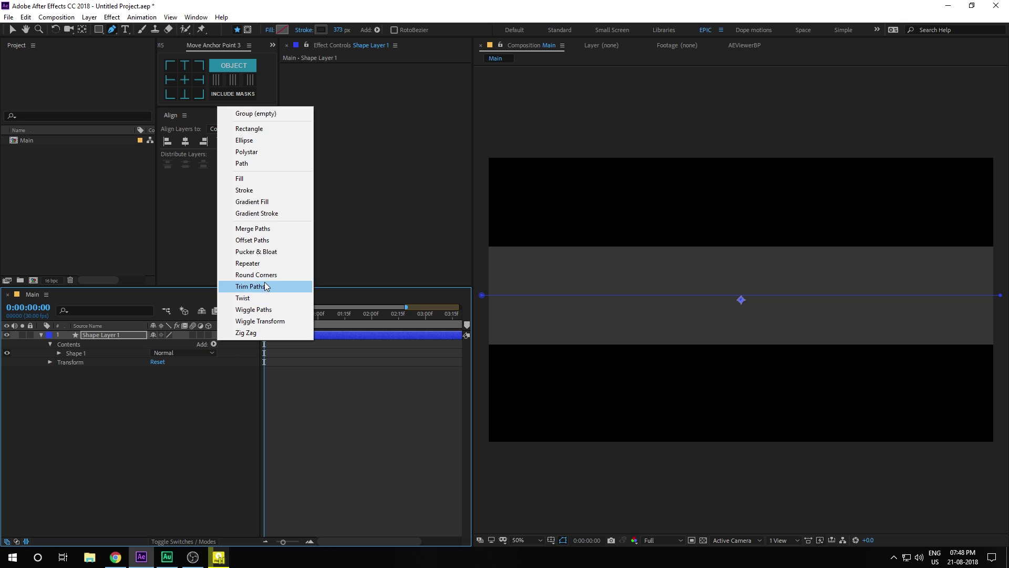
pyautogui.click(247, 287)
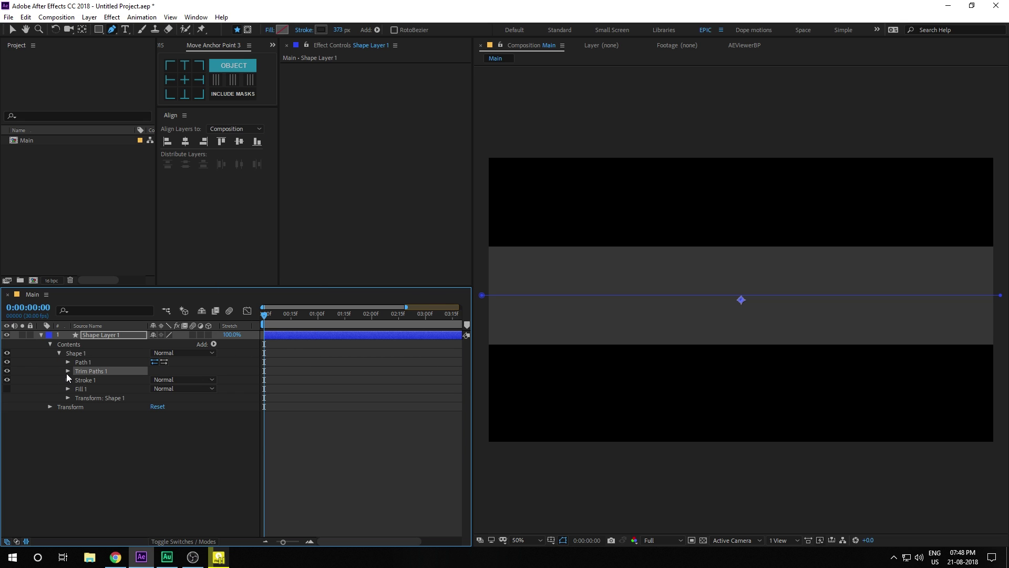
# - Keyframe the Trim Paths End from 0% at 0:00:00:00 to 100% at 0:00:00:15
pyautogui.click(68, 371)
pyautogui.moveTo(157, 390); pyautogui.dragTo(158, 397)
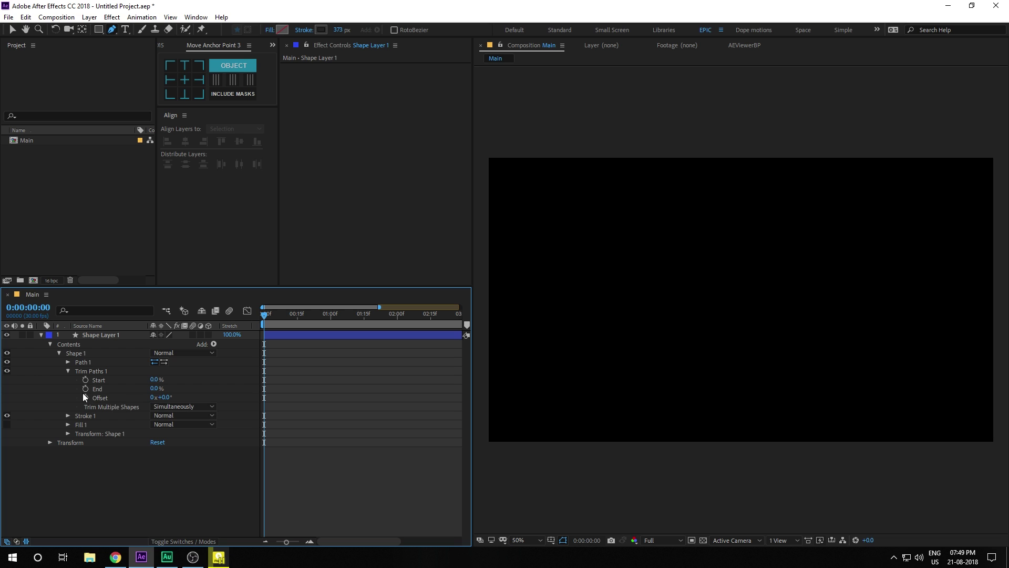
pyautogui.click(83, 389)
pyautogui.click(297, 316)
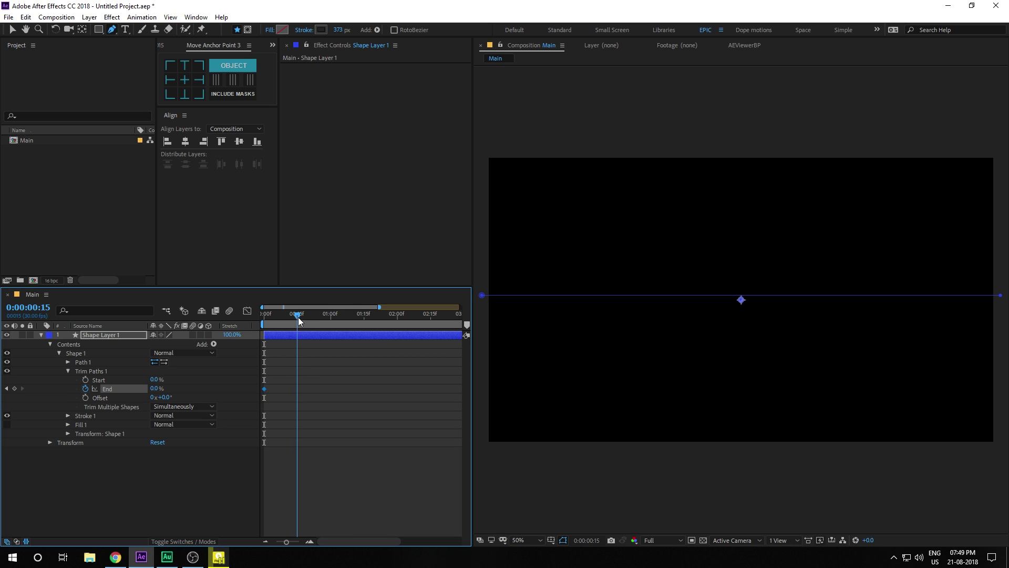
pyautogui.moveTo(153, 389); pyautogui.dragTo(227, 394)
# - Keyframe the Trim Paths Start from 0% at 0:00:01:00 to 100% at 0:00:01:15 and preview the animation
pyautogui.moveTo(313, 323); pyautogui.dragTo(330, 317)
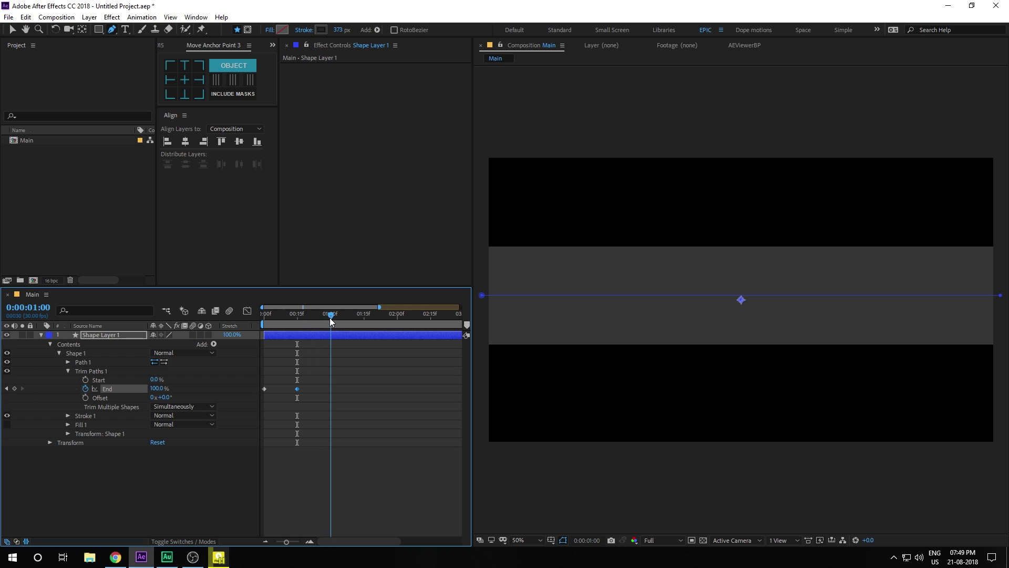
pyautogui.click(86, 380)
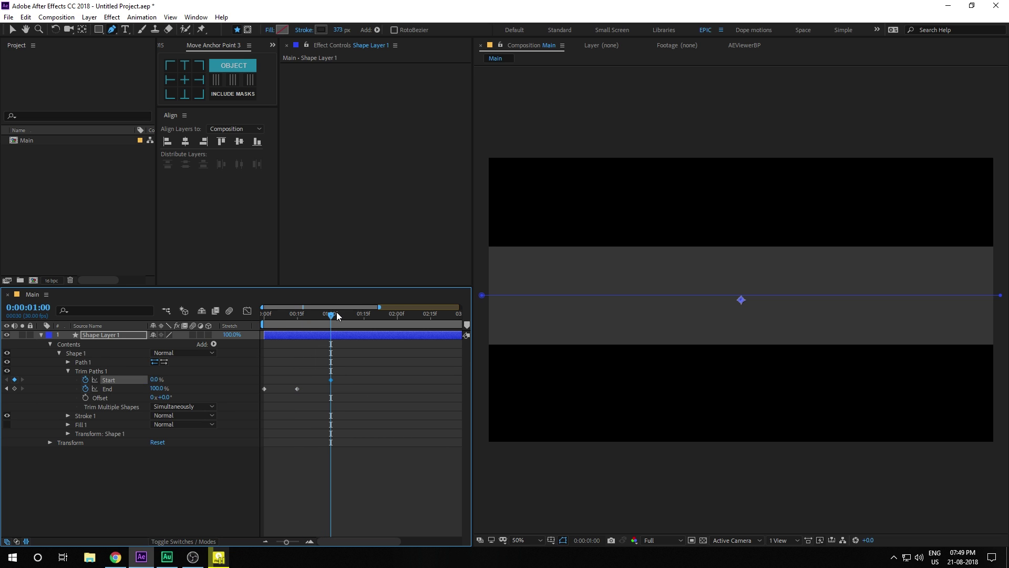
pyautogui.moveTo(337, 313); pyautogui.dragTo(368, 329)
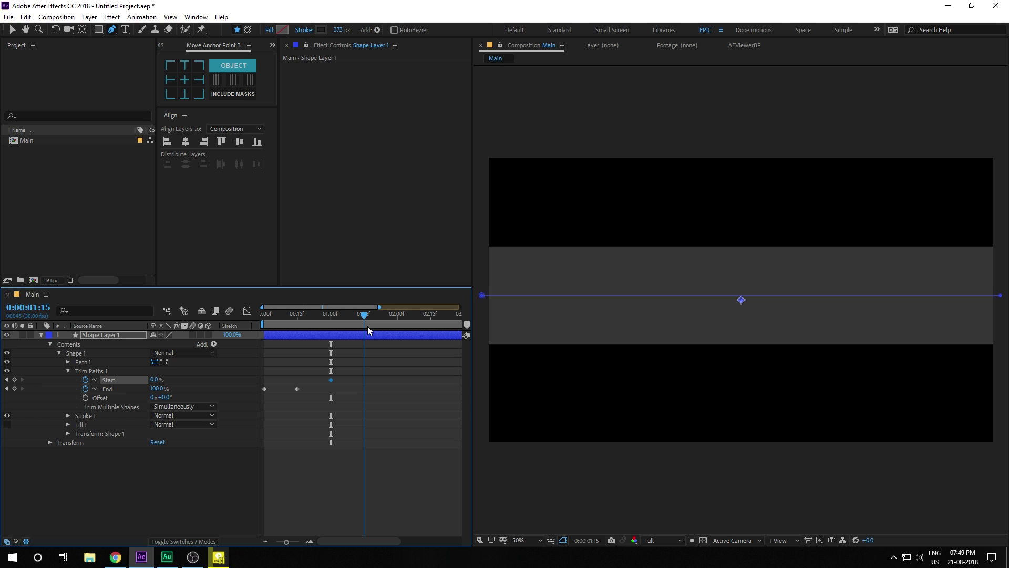
pyautogui.moveTo(156, 379); pyautogui.dragTo(243, 387)
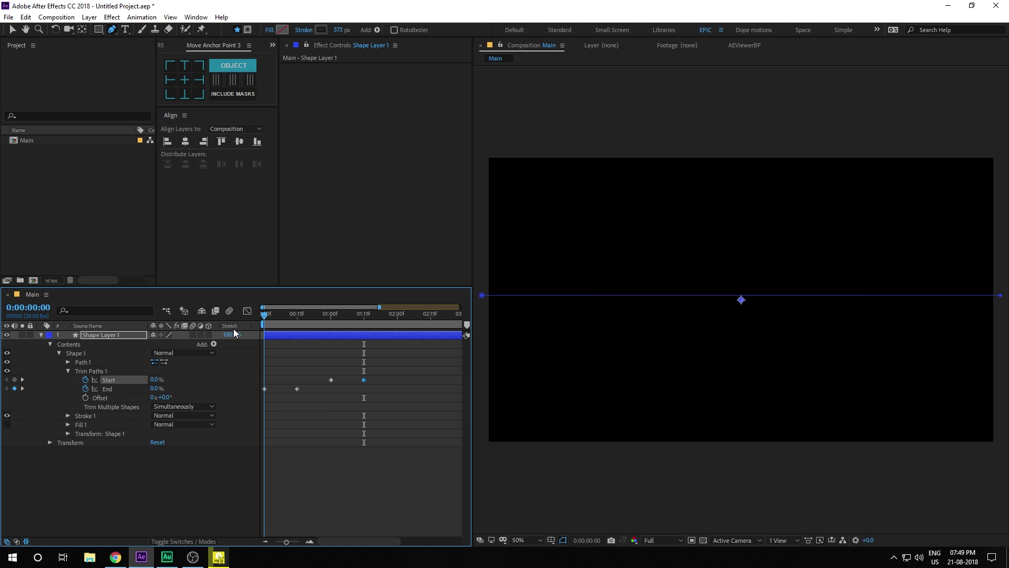
pyautogui.press('space')
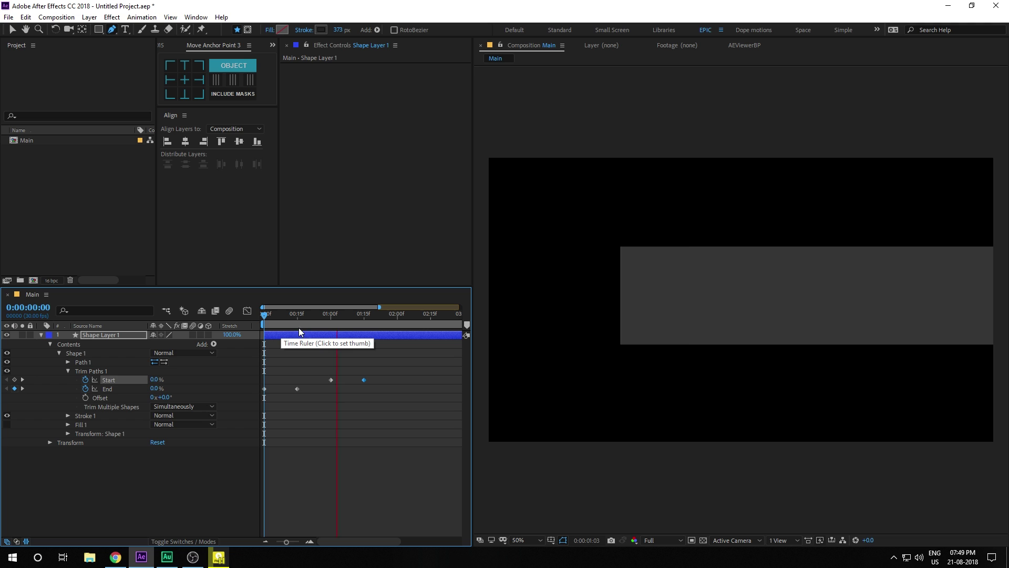
pyautogui.click(333, 327)
# - Apply Easy Ease to all four Trim Paths Start and End keyframes
pyautogui.scroll(1, 361, 367)
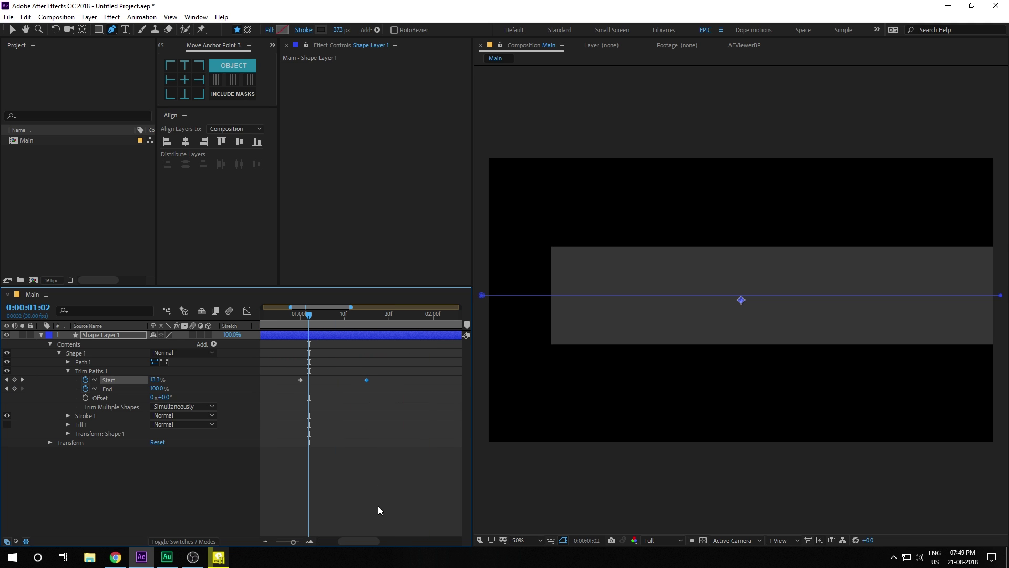
pyautogui.moveTo(362, 544); pyautogui.dragTo(340, 545)
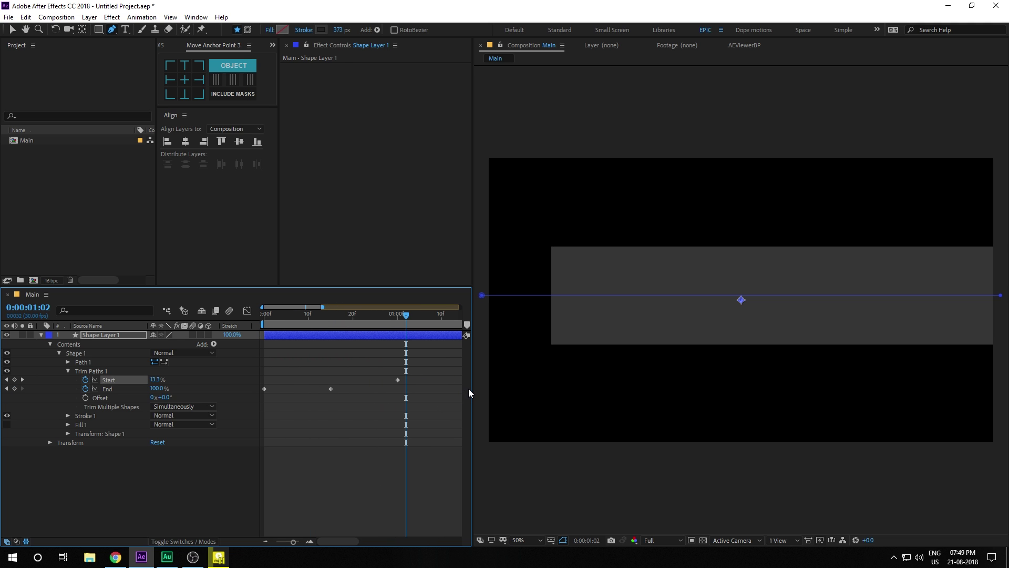
pyautogui.moveTo(473, 386); pyautogui.dragTo(263, 417)
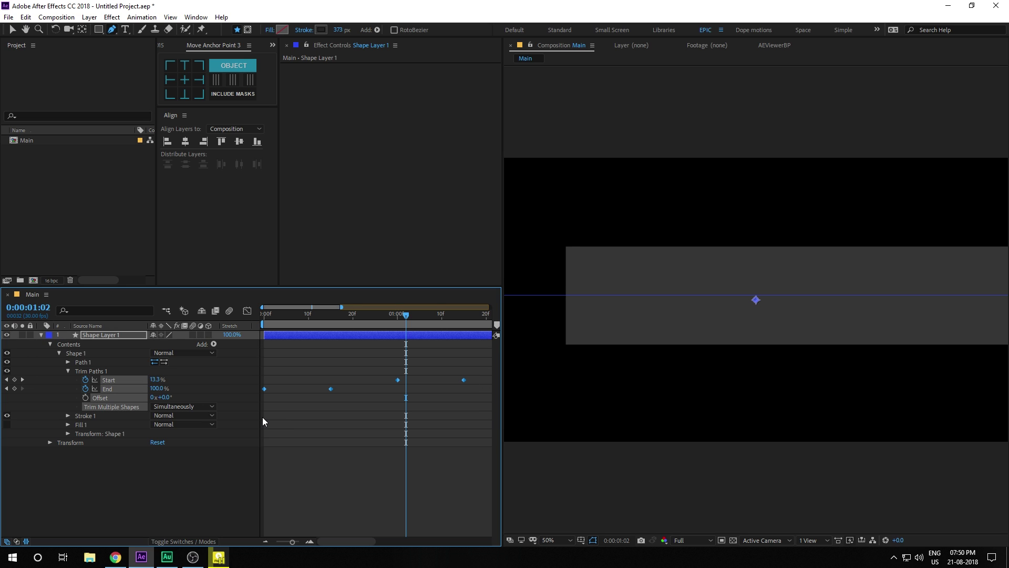
pyautogui.press('F9')
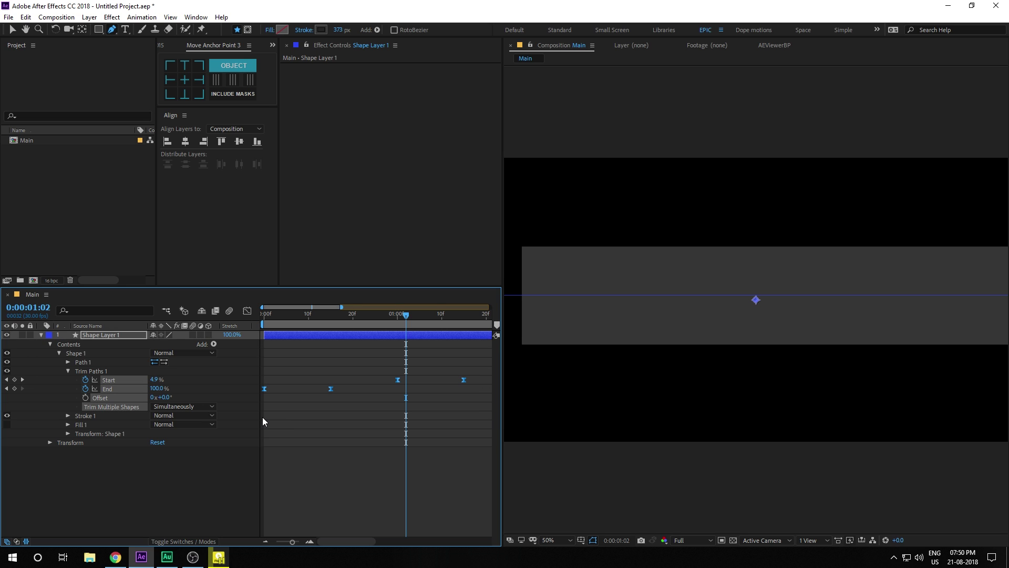
# - In the speed graph, pull the keyframe handles inward so the Start and End curves each peak sharply midway between their keyframes
pyautogui.click(246, 311)
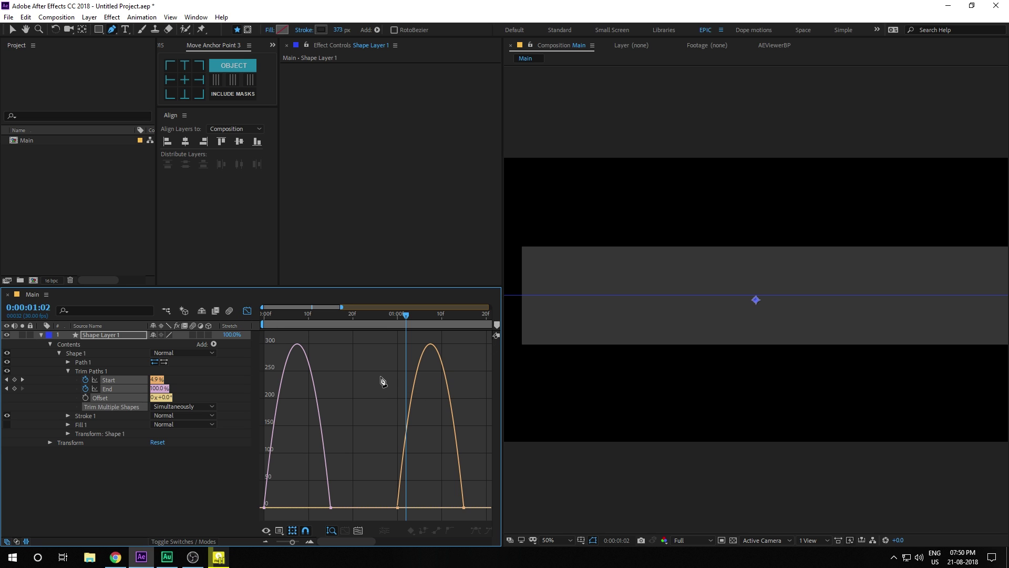
pyautogui.rightClick(366, 378)
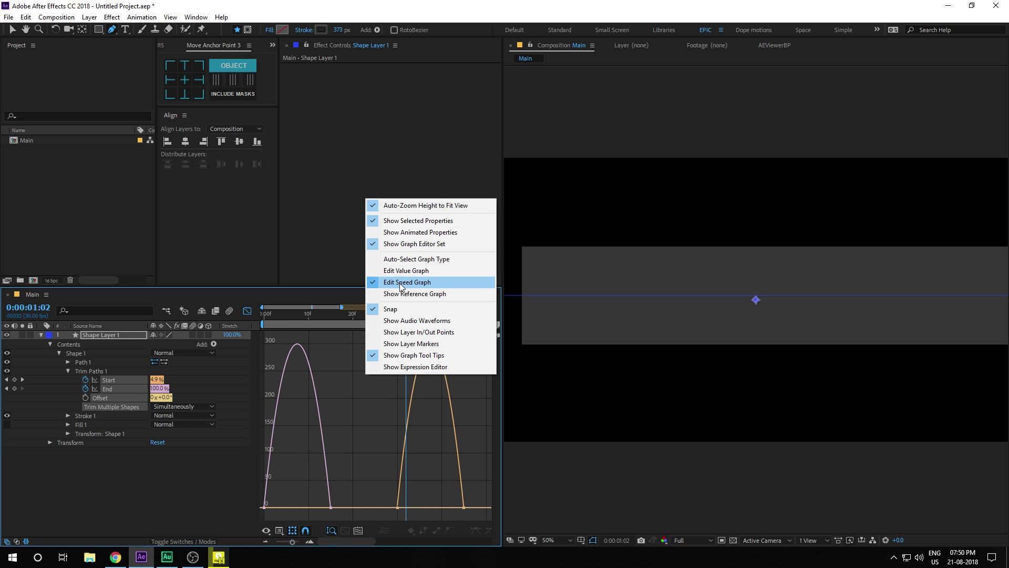
pyautogui.click(371, 433)
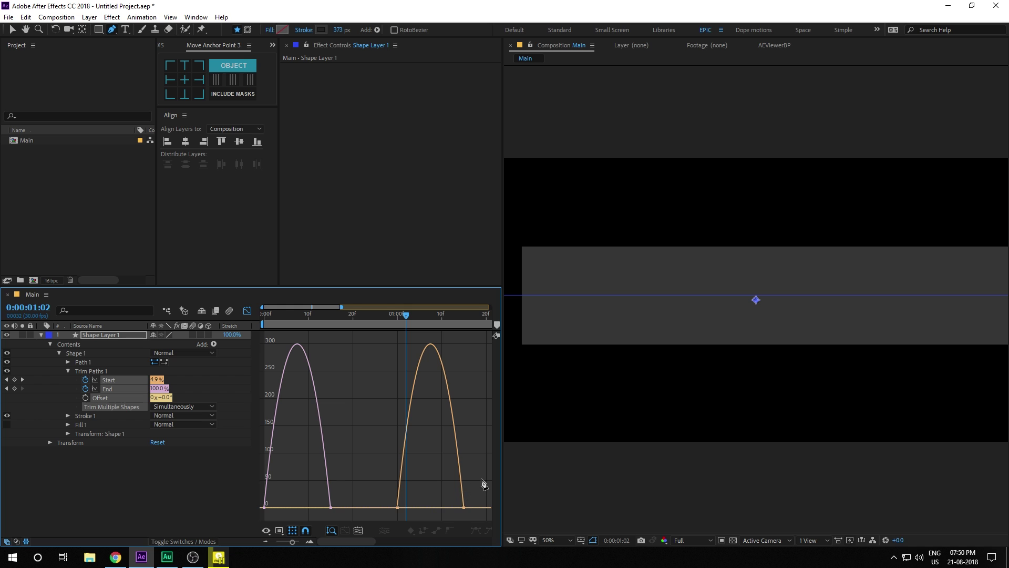
pyautogui.moveTo(481, 479); pyautogui.dragTo(294, 505)
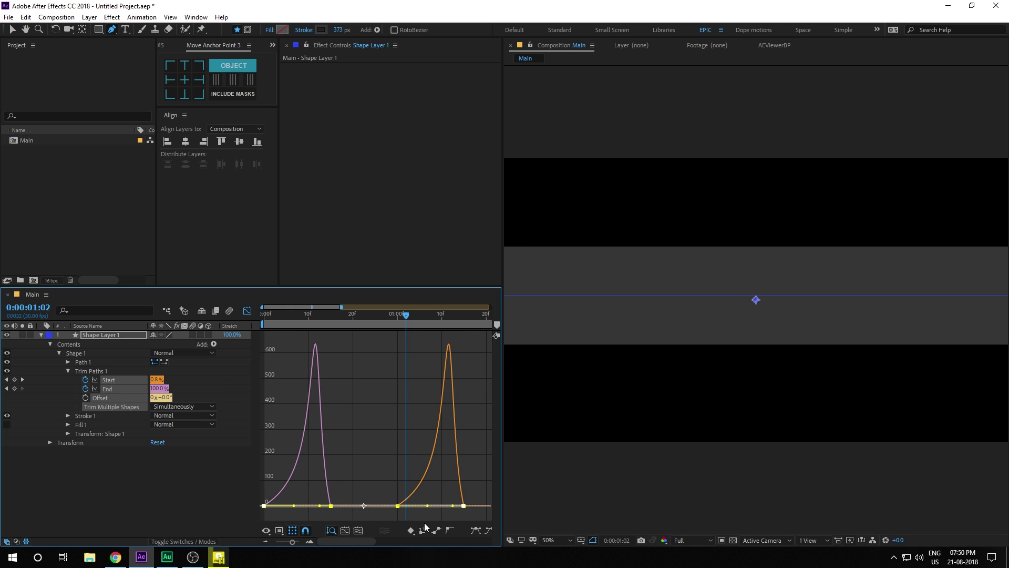
pyautogui.moveTo(480, 493); pyautogui.dragTo(319, 520)
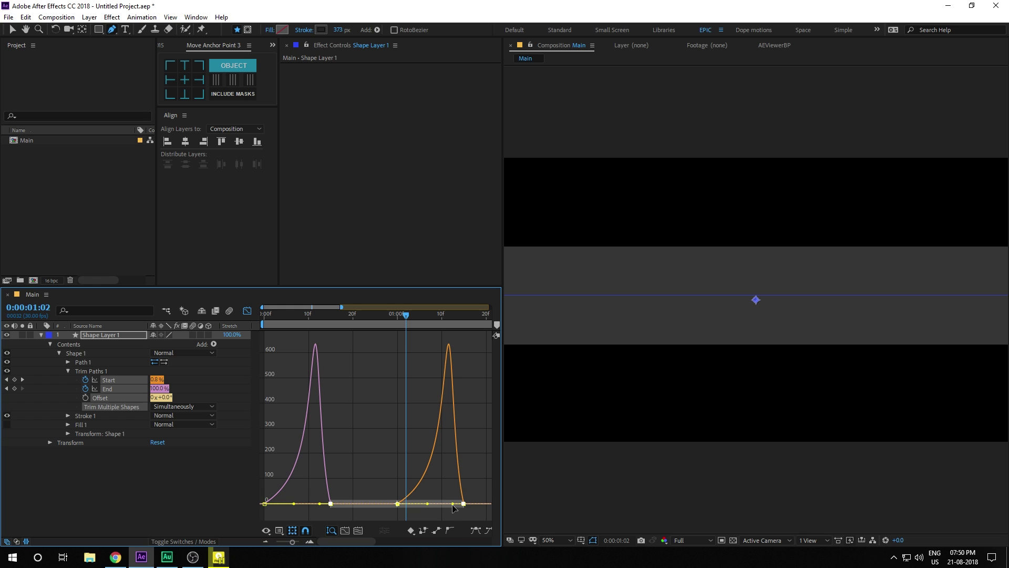
pyautogui.moveTo(453, 507); pyautogui.dragTo(439, 505)
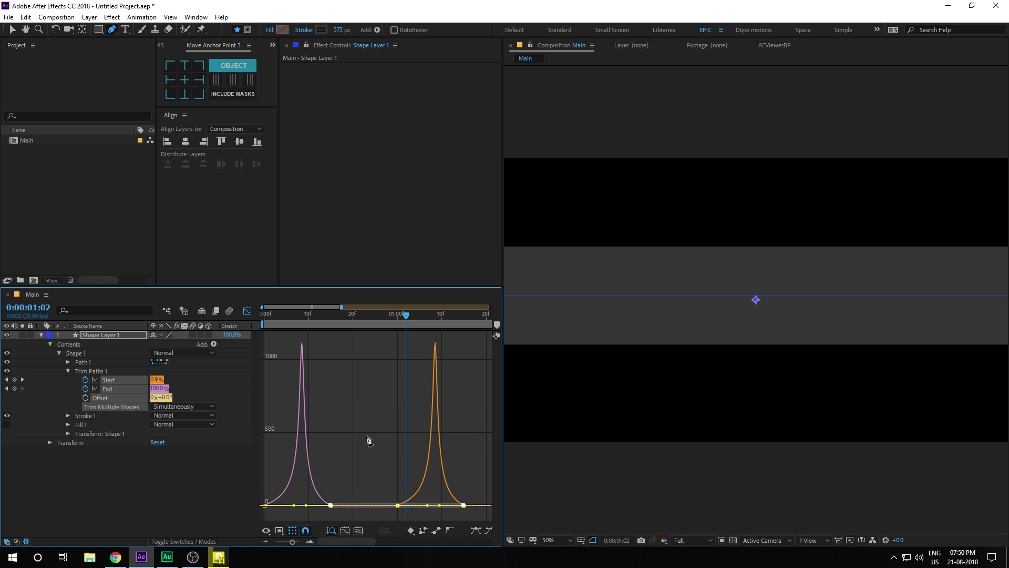
# - Play back the eased line animation and scrub through its opening frames
pyautogui.press('space')
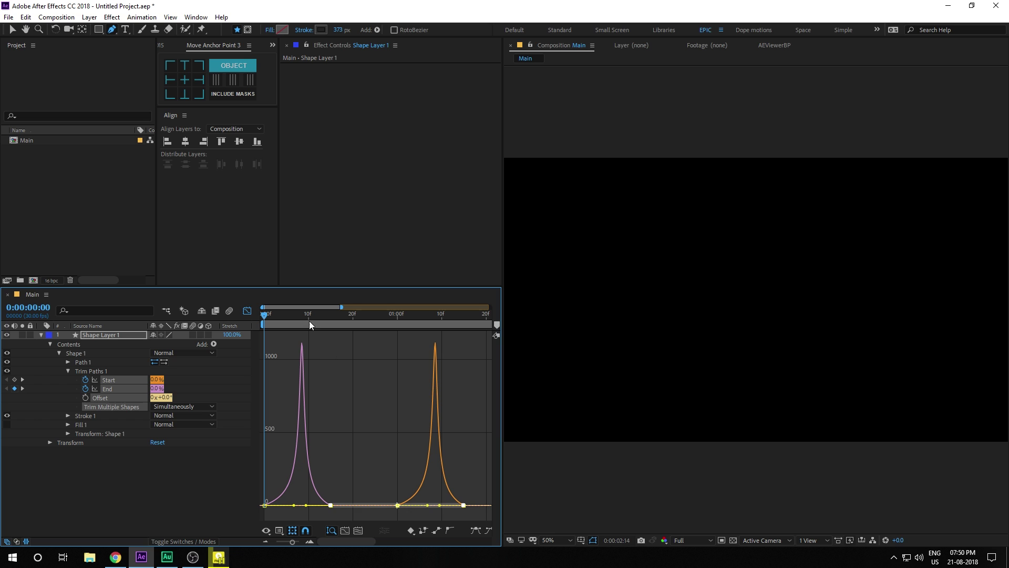
pyautogui.press('space')
pyautogui.moveTo(344, 315); pyautogui.dragTo(286, 349)
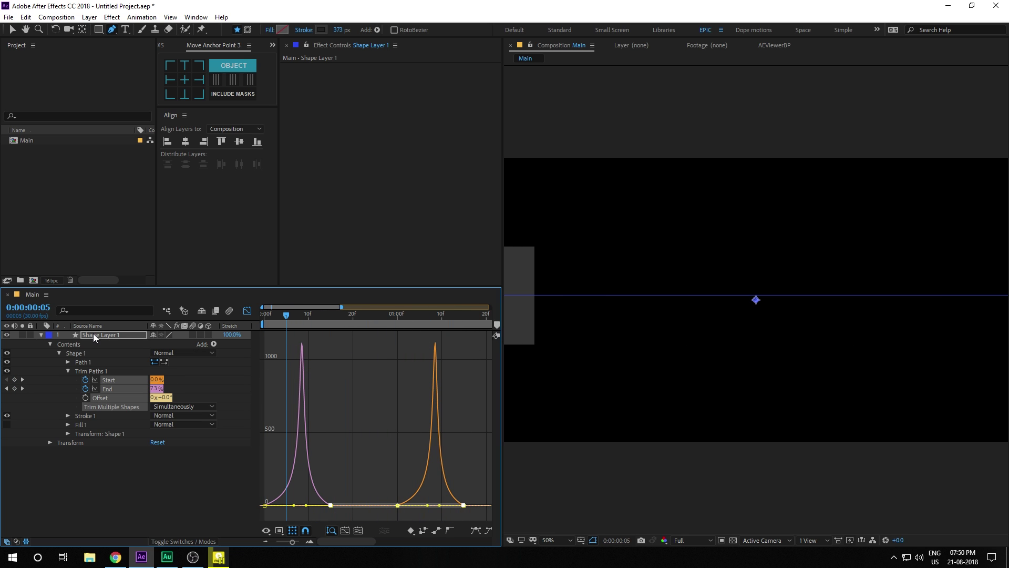
# - Close the graph editor and reveal only the keyframed properties of Shape Layer 1 on a wider time range
pyautogui.click(41, 336)
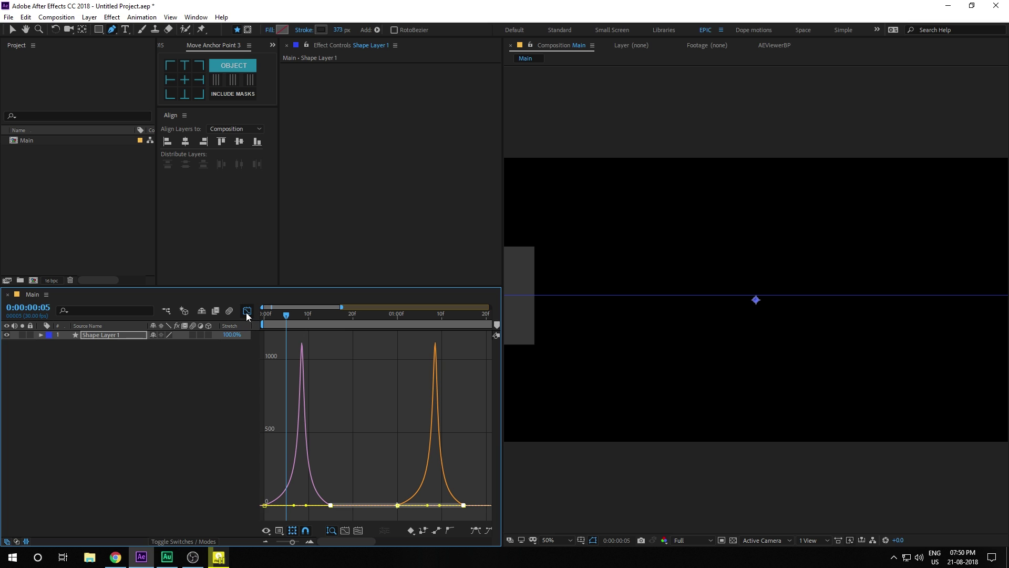
pyautogui.click(247, 311)
pyautogui.click(307, 396)
pyautogui.click(300, 335)
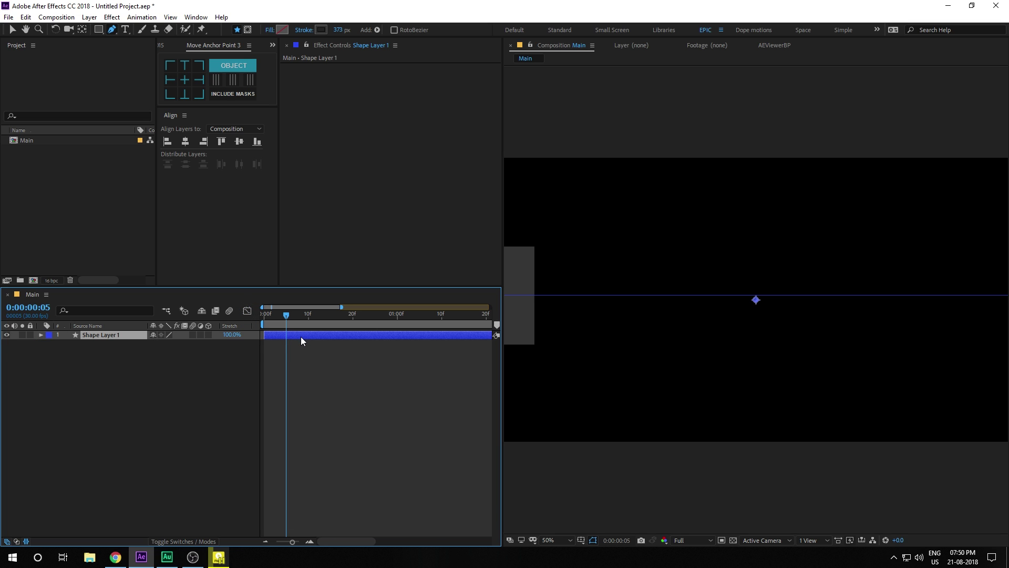
pyautogui.press('u')
pyautogui.press('-')
# - Move the current time to 0:00:00:28 and duplicate Shape Layer 1
pyautogui.moveTo(284, 317)
pyautogui.mouseDown()
pyautogui.moveTo(383, 332)
pyautogui.moveTo(313, 340)
pyautogui.moveTo(329, 339)
pyautogui.mouseUp()
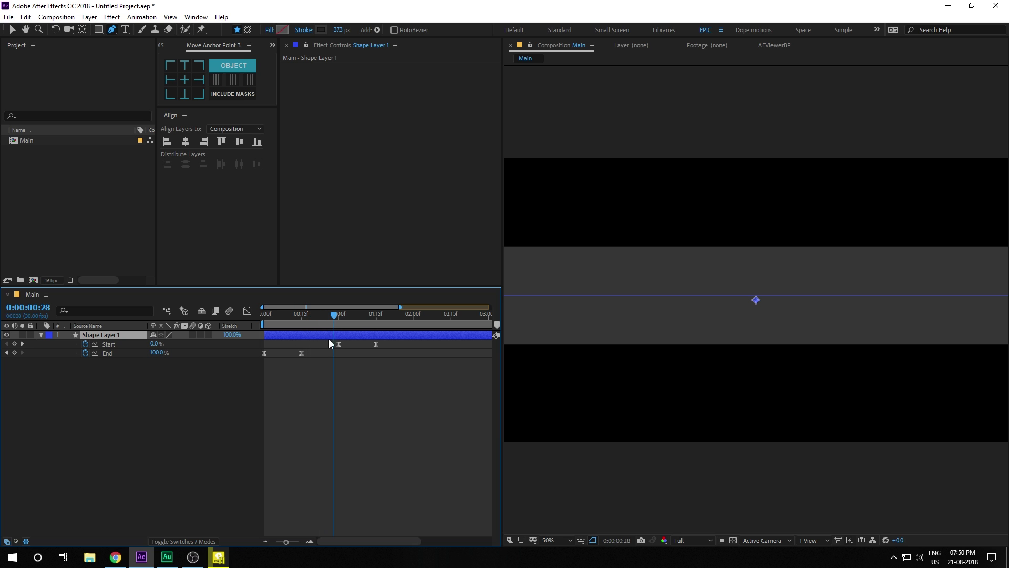
pyautogui.click(13, 29)
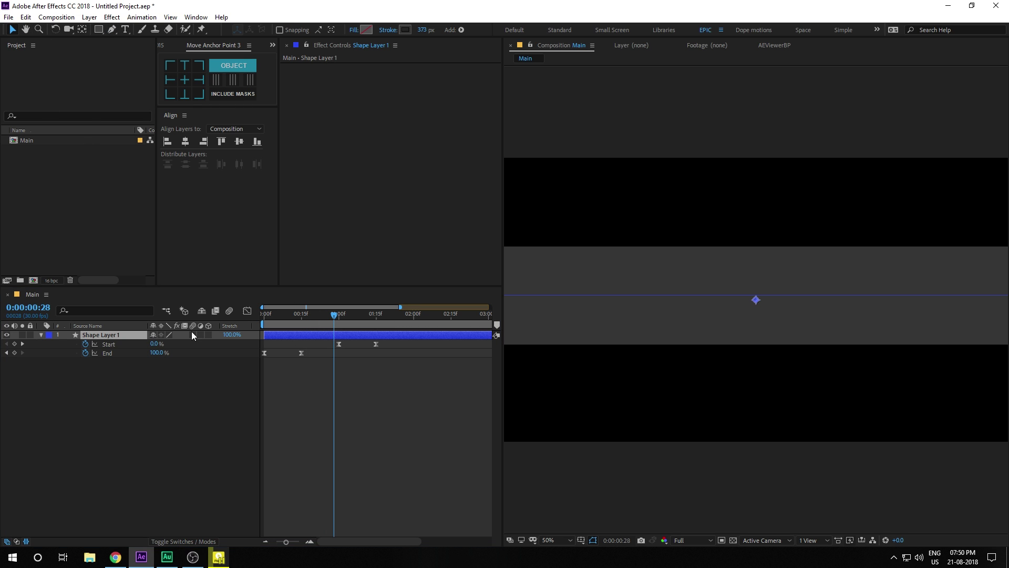
pyautogui.click(111, 342)
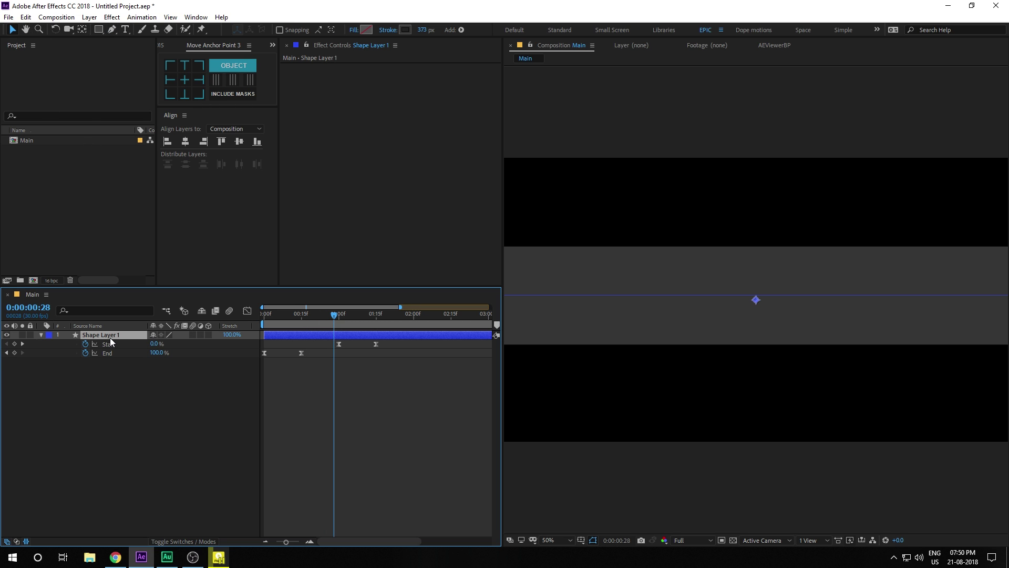
pyautogui.hotkey('ctrl', 'd')
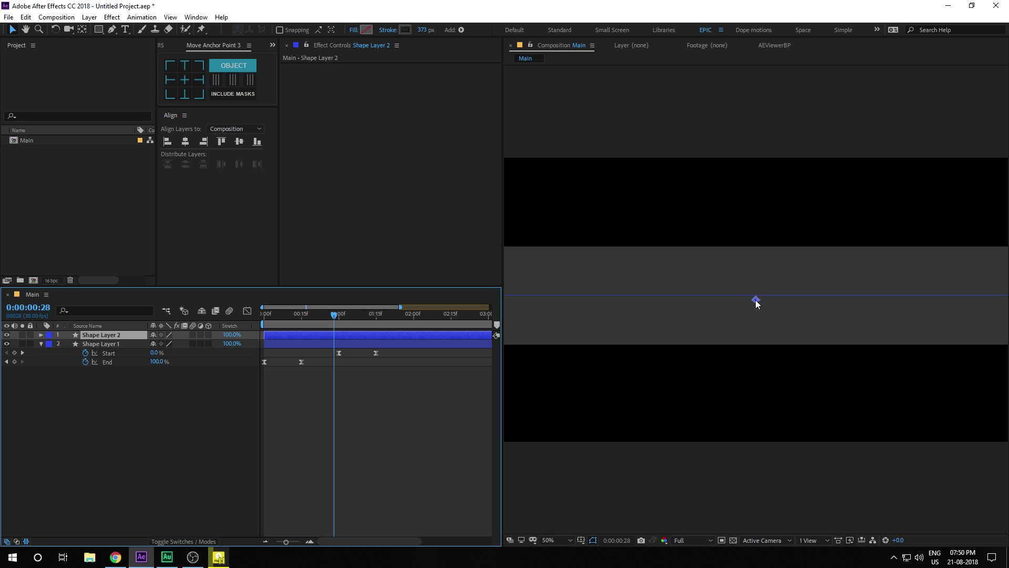
# - Place Shape Layer 2 as the top bar starting about 8 frames in, and place a duplicate of it as the bottom bar
pyautogui.moveTo(756, 300); pyautogui.dragTo(757, 211)
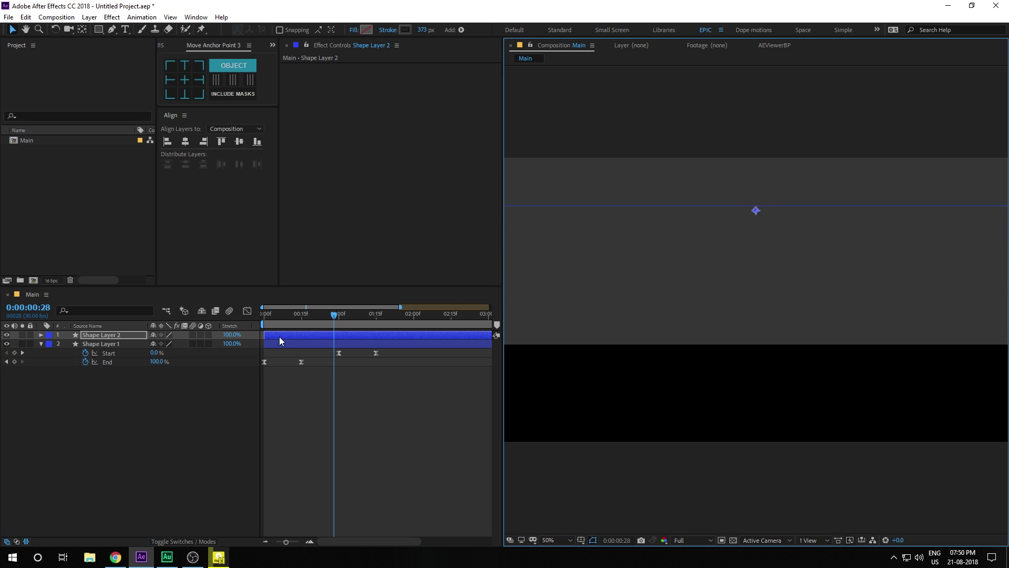
pyautogui.moveTo(279, 337); pyautogui.dragTo(305, 336)
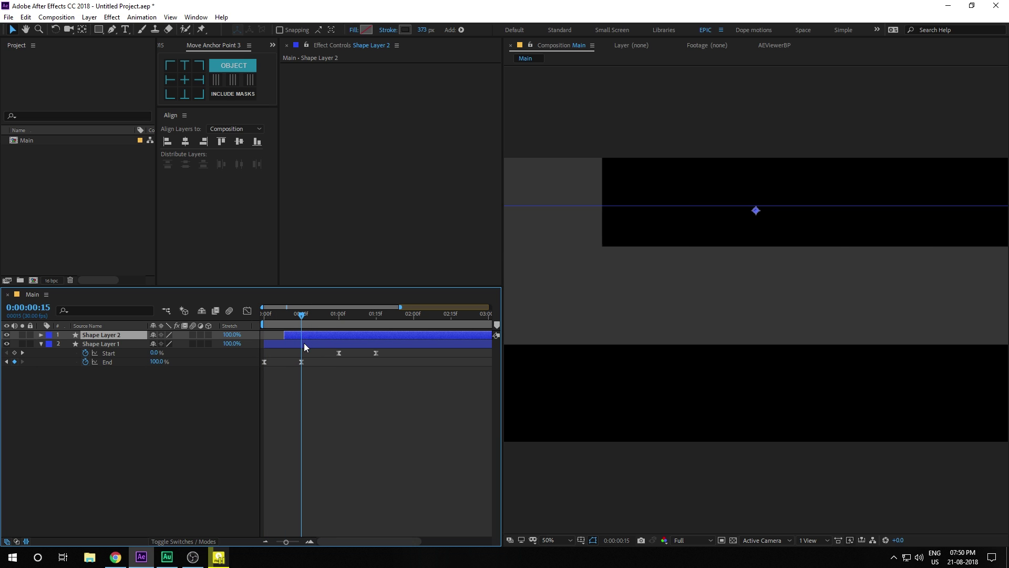
pyautogui.hotkey('ctrl', 'd')
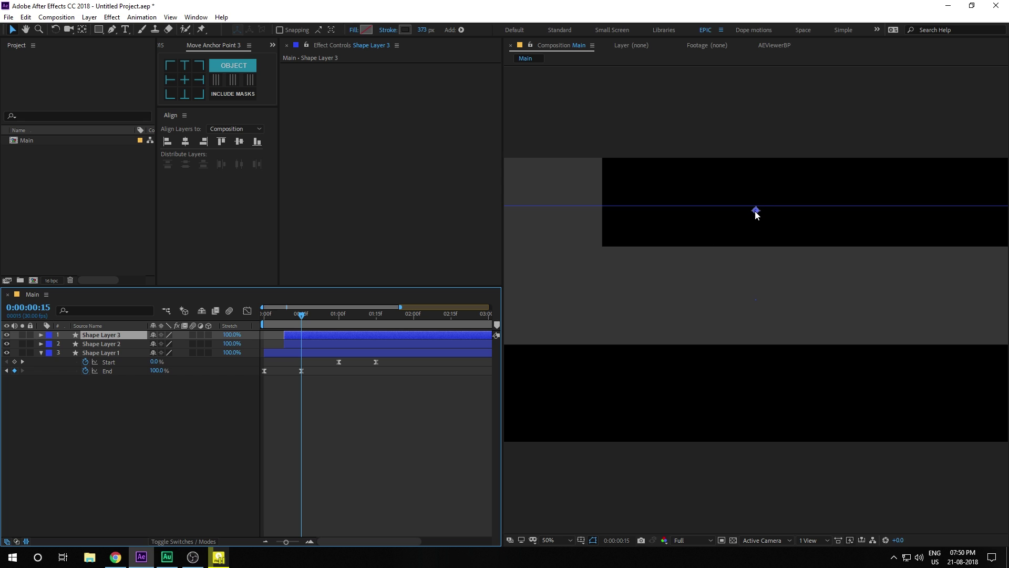
pyautogui.moveTo(755, 212); pyautogui.dragTo(741, 399)
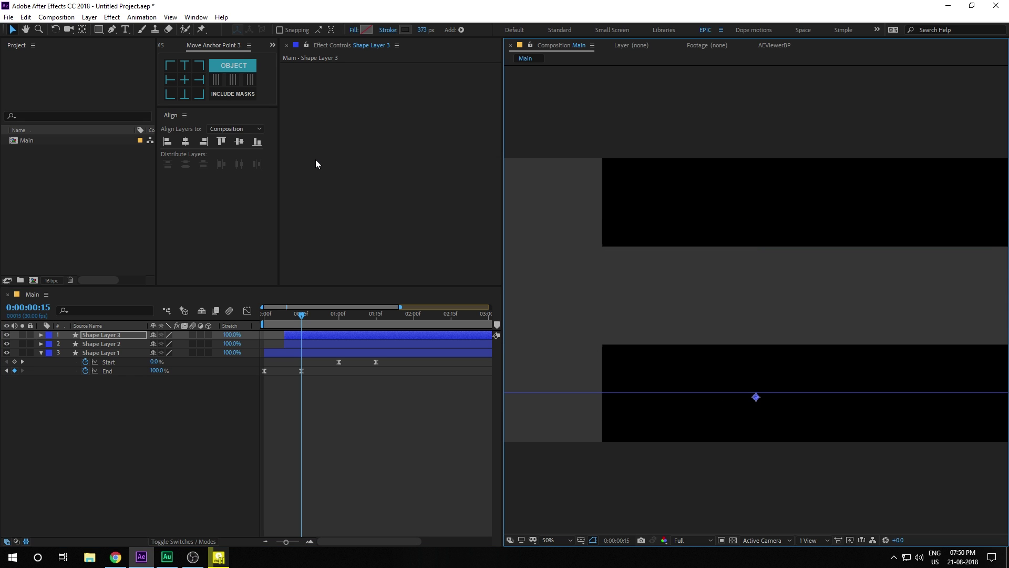
# - Darken the stroke colour of Shape Layer 3, the bottom bar, to 222222
pyautogui.click(404, 30)
pyautogui.click(178, 306)
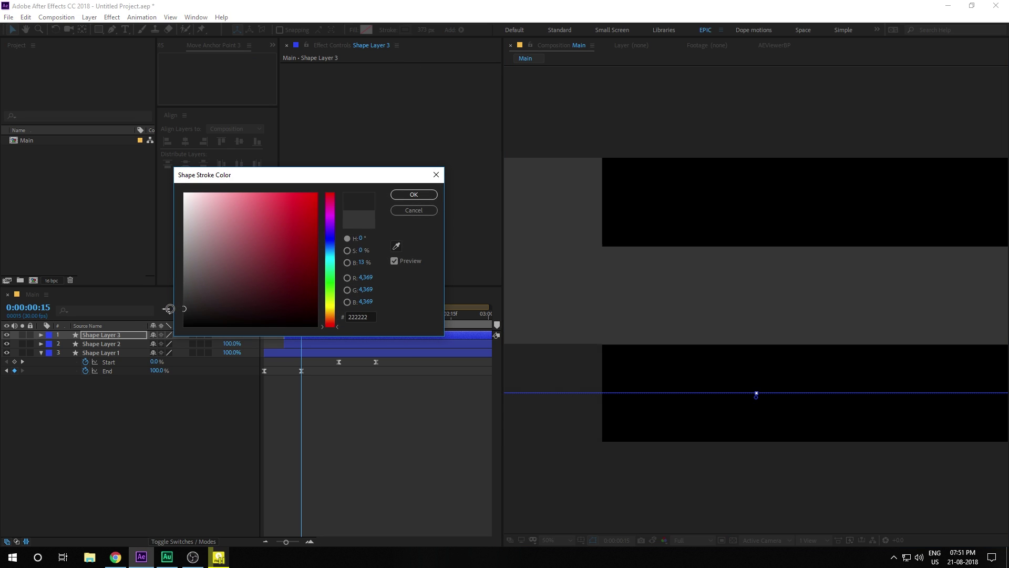
pyautogui.click(414, 194)
pyautogui.moveTo(303, 314)
pyautogui.mouseDown()
pyautogui.moveTo(320, 314)
pyautogui.moveTo(307, 326)
pyautogui.mouseUp()
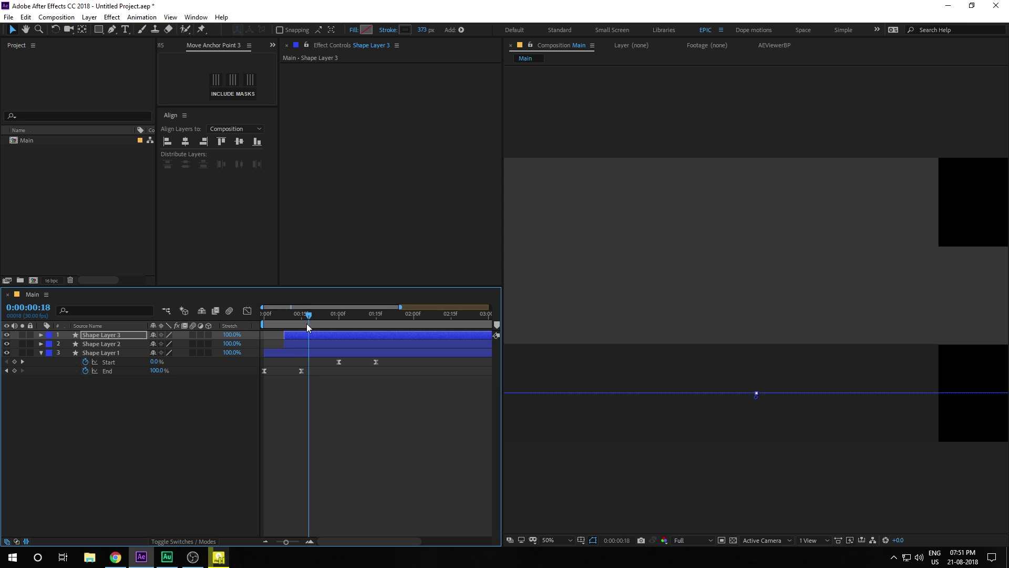
# - Set the stroke colour of Shape Layer 2, the top bar, to 2C2C2C
pyautogui.click(132, 345)
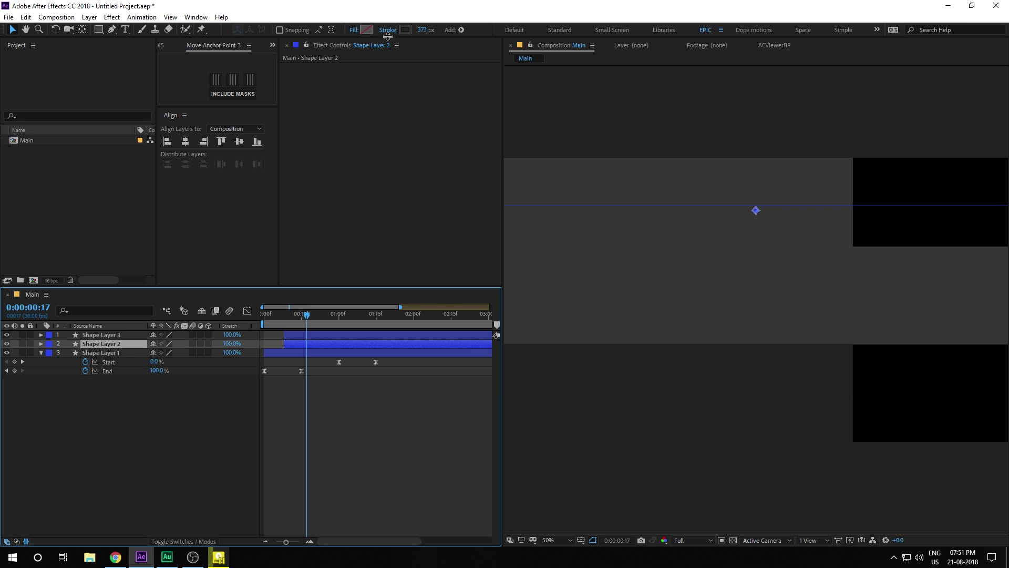
pyautogui.click(405, 30)
pyautogui.moveTo(184, 299); pyautogui.dragTo(183, 304)
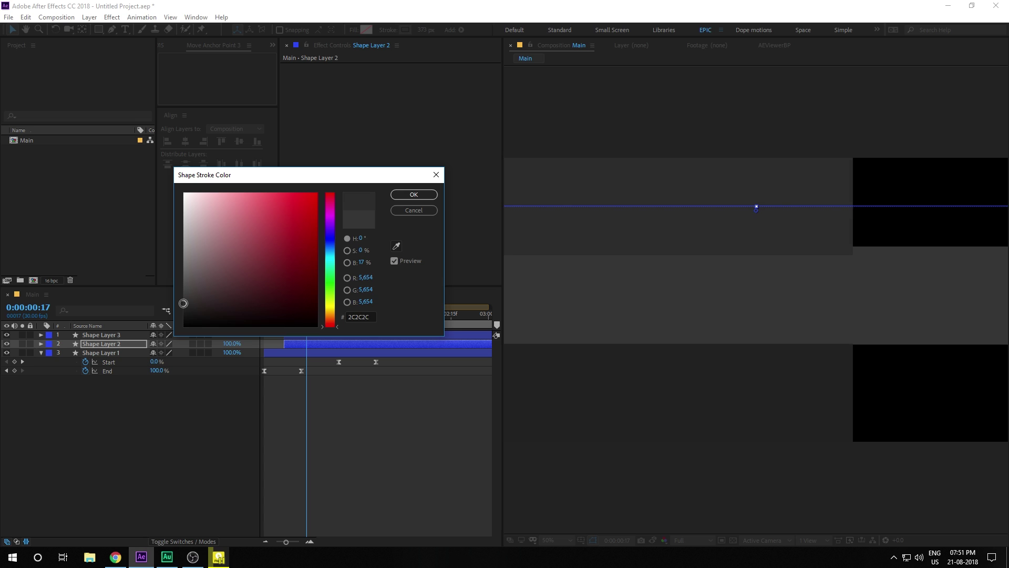
pyautogui.click(371, 318)
pyautogui.click(433, 194)
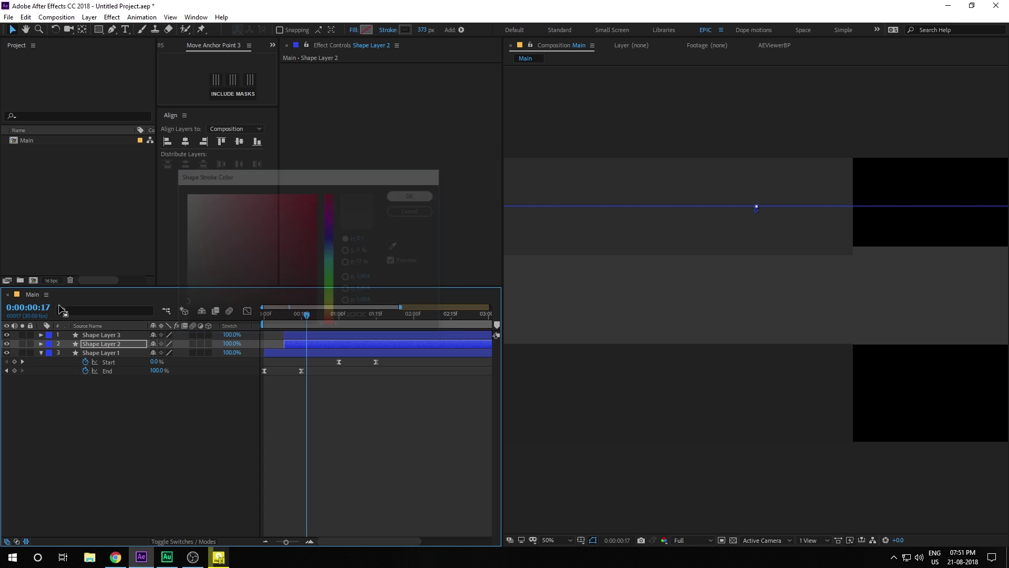
# - Give Shape Layer 1, the middle bar, the same 2C2C2C stroke colour as the top bar
pyautogui.click(106, 336)
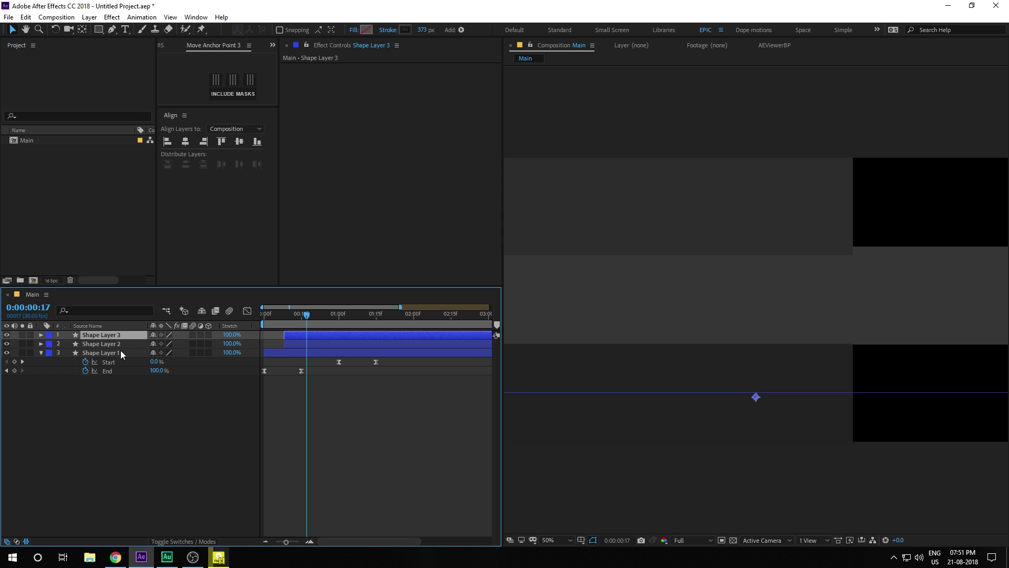
pyautogui.click(101, 354)
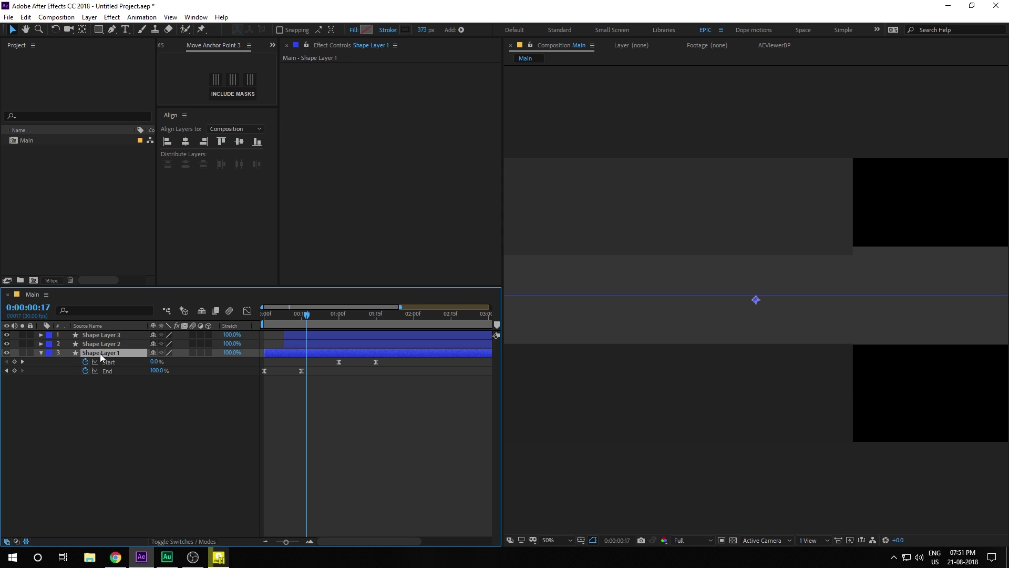
pyautogui.click(405, 29)
pyautogui.click(419, 198)
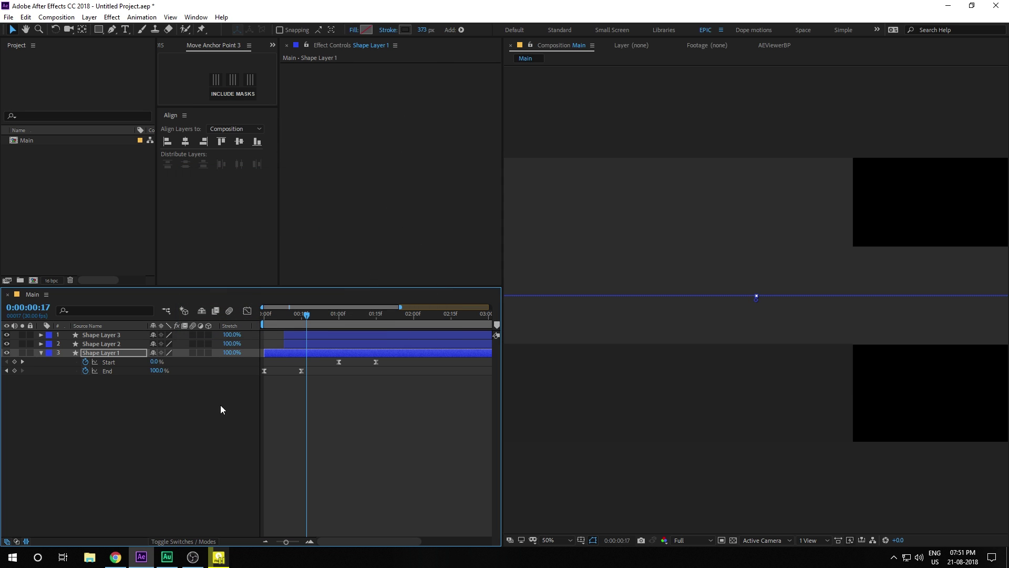
# - Delay Shape Layer 3 in the timeline so it starts about 3 frames after Shape Layer 2
pyautogui.click(326, 397)
pyautogui.moveTo(300, 337); pyautogui.dragTo(319, 316)
pyautogui.click(326, 315)
# - Draw a horizontal 100 px stroked line with the Pen tool from mid-frame past the right edge, and shorten it from its inner end
pyautogui.click(159, 415)
pyautogui.click(112, 29)
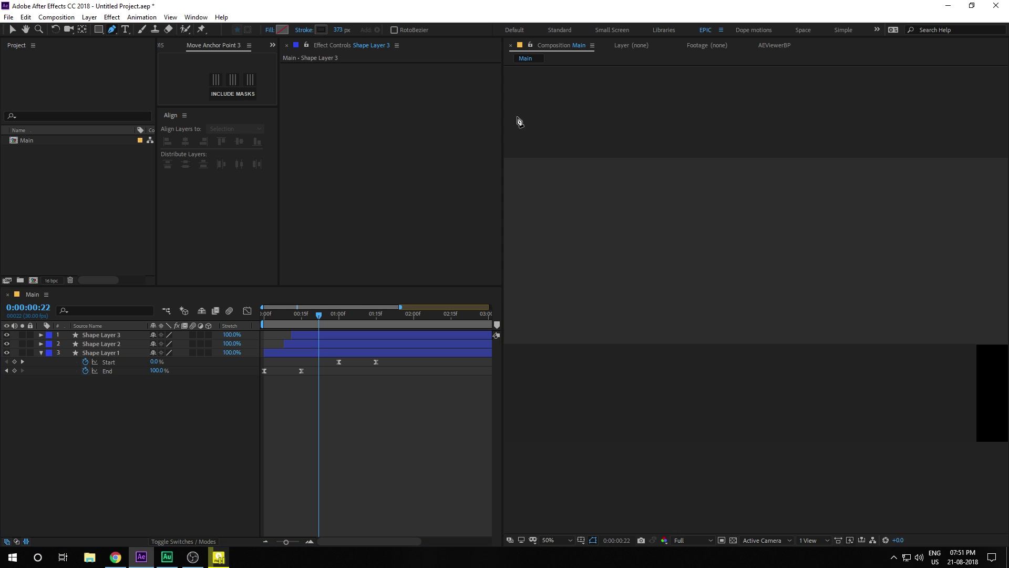
pyautogui.write('100')
pyautogui.press('Return')
pyautogui.click(668, 301)
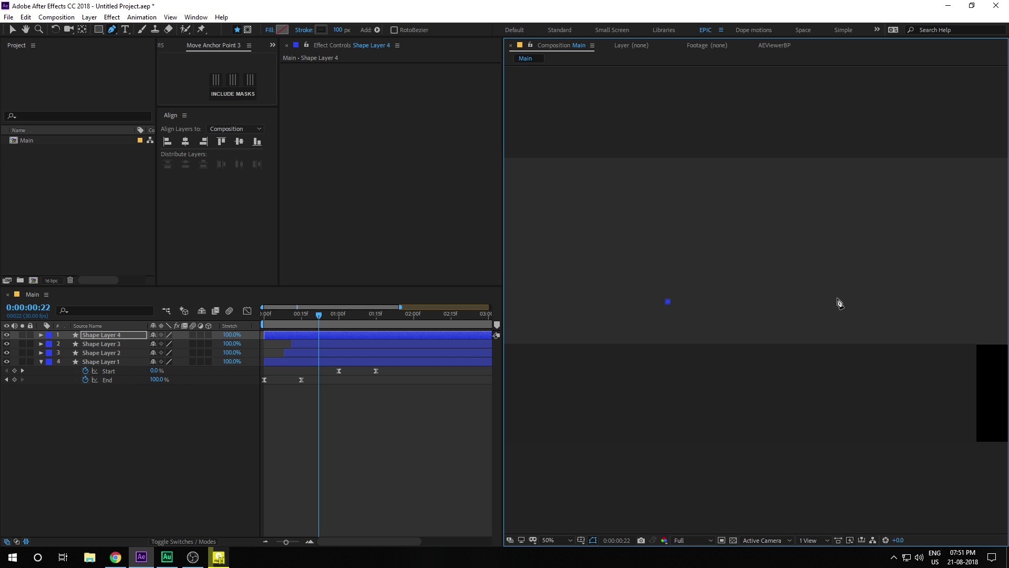
pyautogui.press(',')
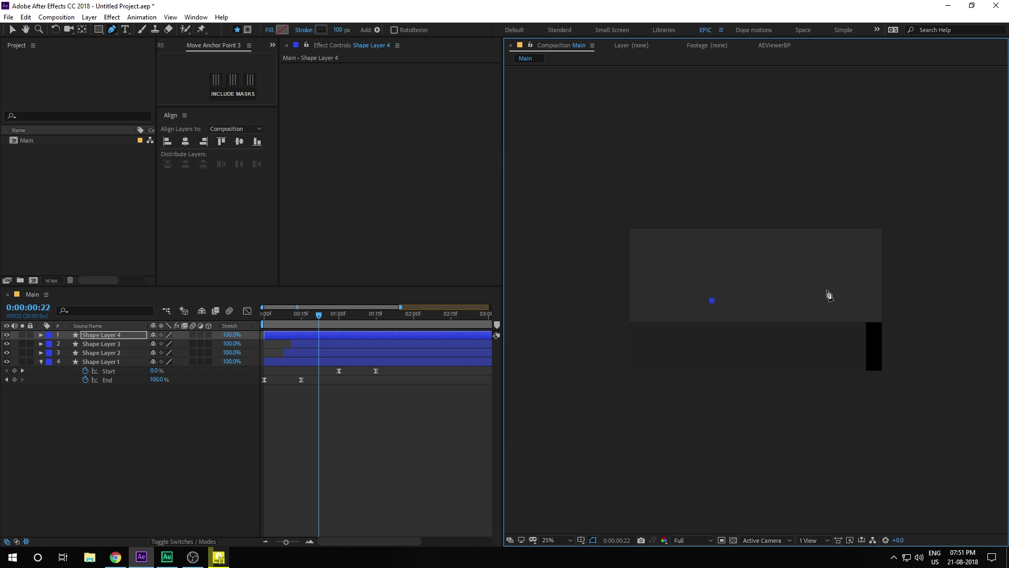
pyautogui.click(886, 300)
pyautogui.scroll(2, 767, 313)
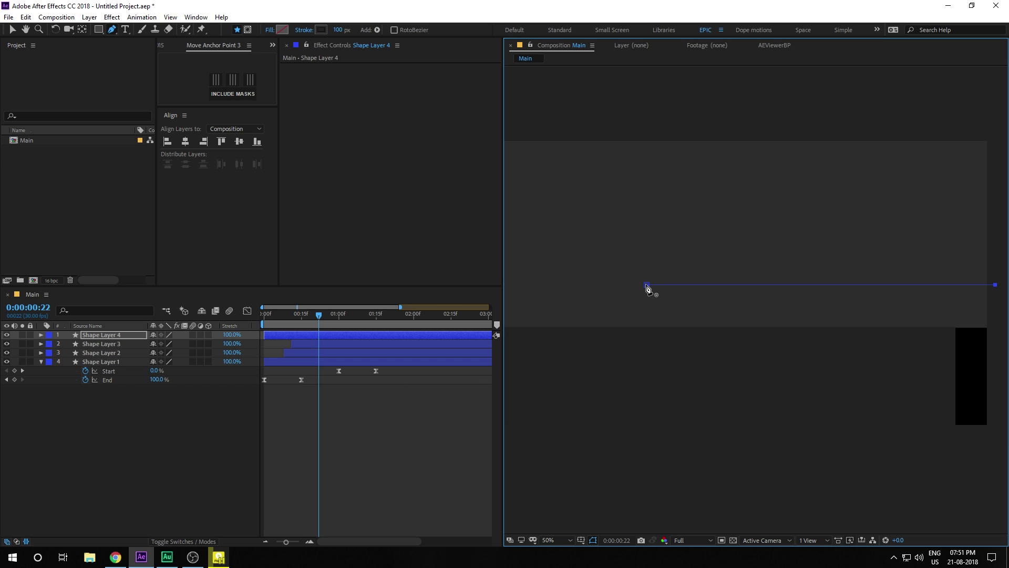
pyautogui.press('v')
pyautogui.moveTo(646, 285); pyautogui.dragTo(703, 285)
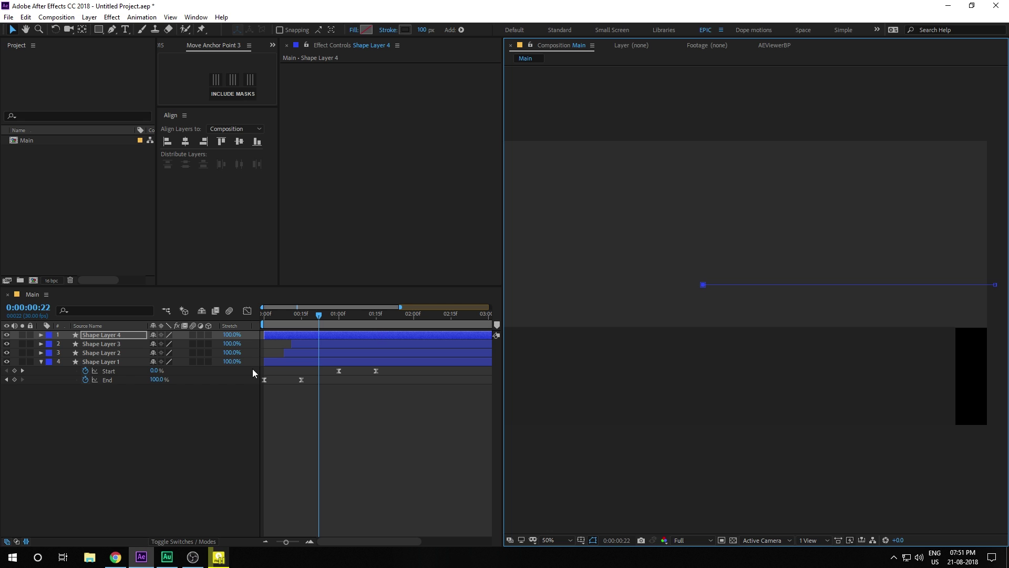
# - Set Shape Layer 4's stroke colour by sampling the dark bottom bar in the composition
pyautogui.click(98, 335)
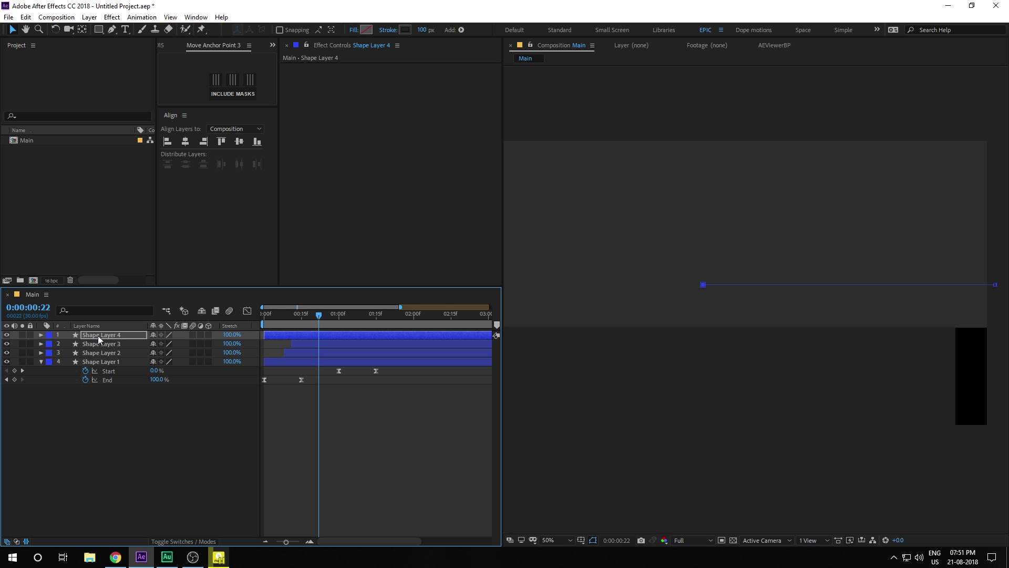
pyautogui.click(405, 31)
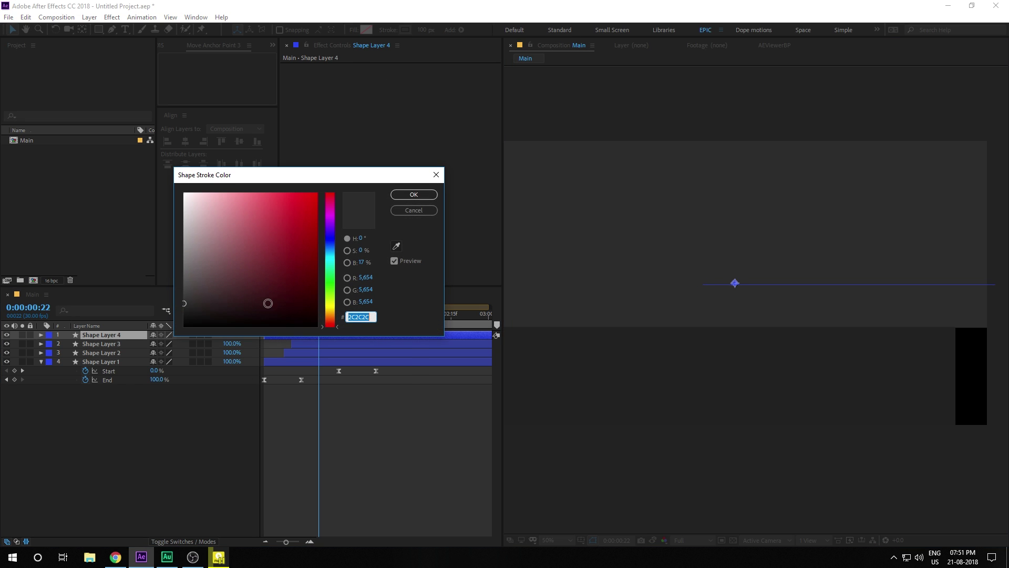
pyautogui.click(397, 246)
pyautogui.click(610, 367)
pyautogui.click(411, 196)
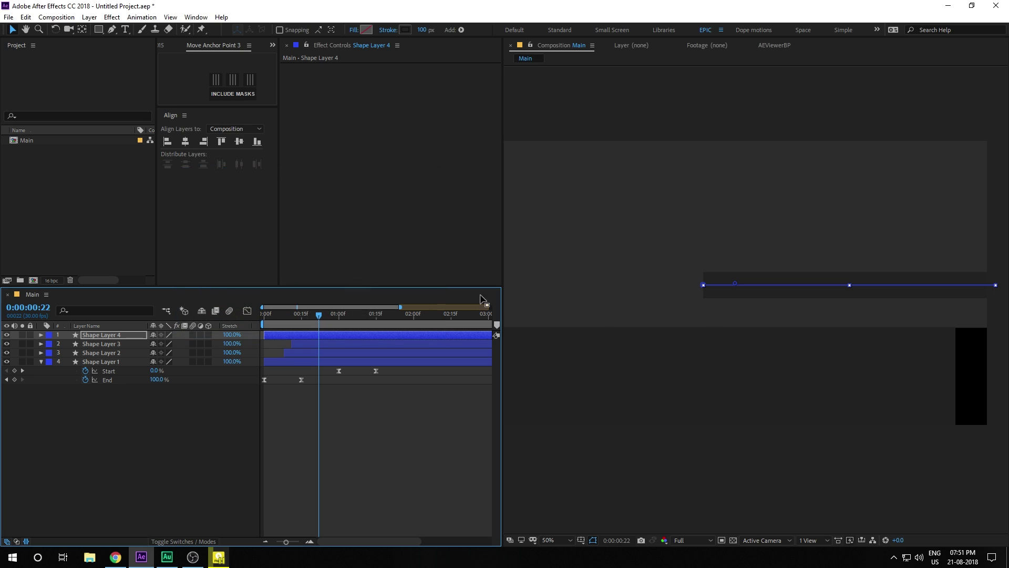
# - Add Trim Paths to Shape Layer 4 and expand its properties
pyautogui.click(91, 339)
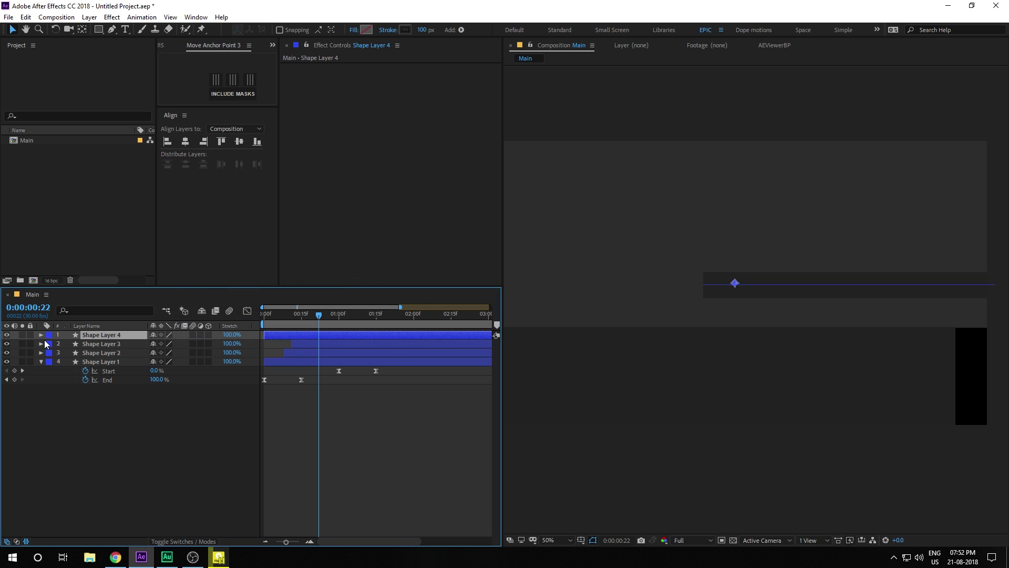
pyautogui.click(41, 335)
pyautogui.click(213, 344)
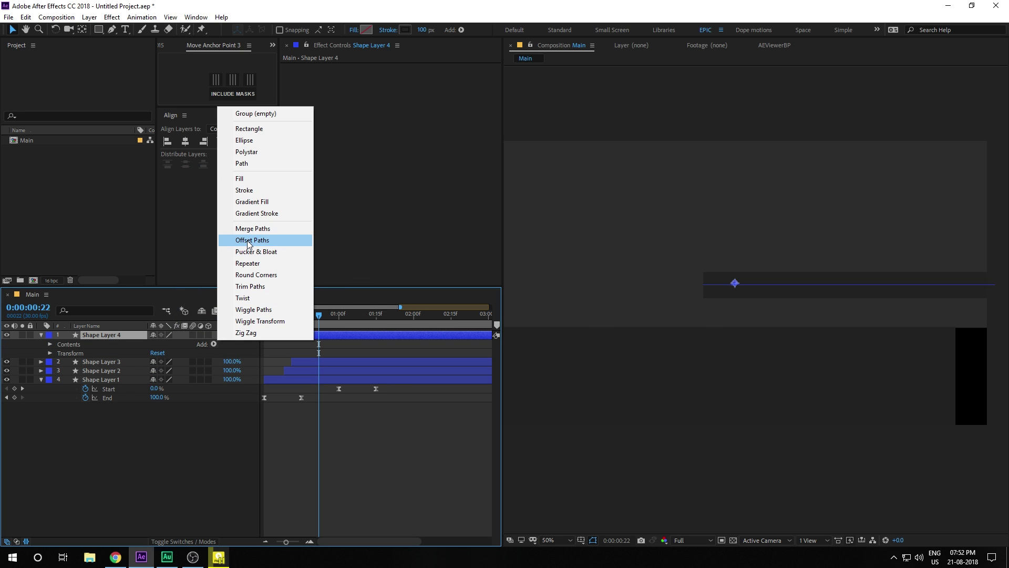
pyautogui.click(250, 286)
pyautogui.click(54, 364)
pyautogui.click(58, 363)
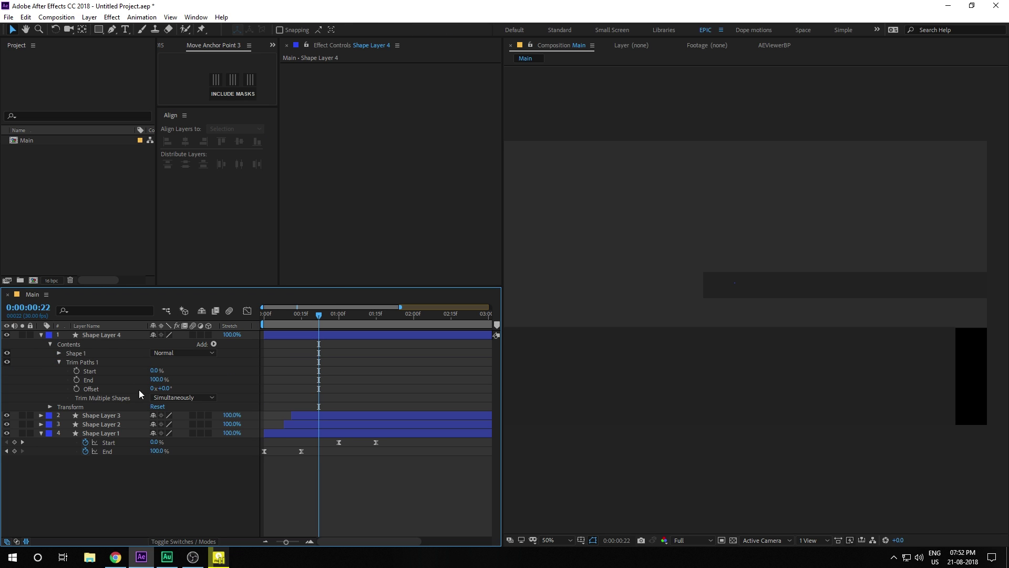
# - Keyframe Shape Layer 4's Trim Paths End from 0% at 0:00:00:07 to 100% at 0:00:00:22
pyautogui.moveTo(159, 380); pyautogui.dragTo(99, 379)
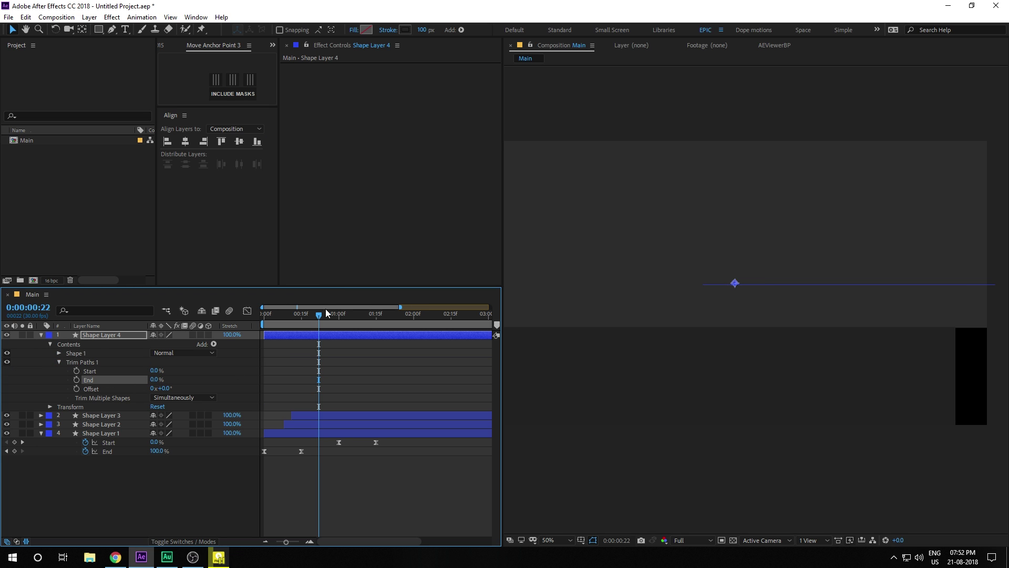
pyautogui.moveTo(308, 313); pyautogui.dragTo(280, 317)
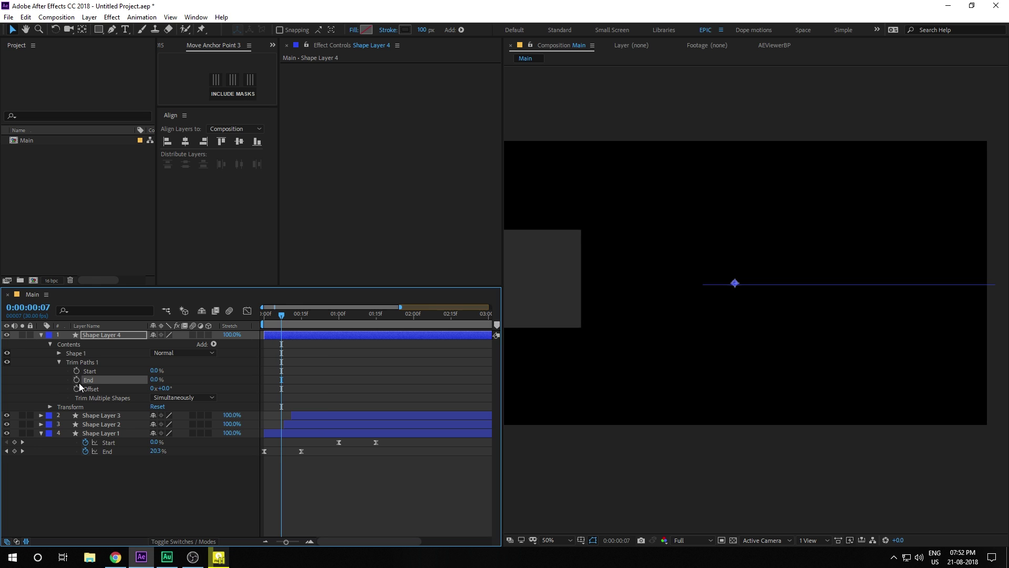
pyautogui.moveTo(281, 315); pyautogui.dragTo(319, 314)
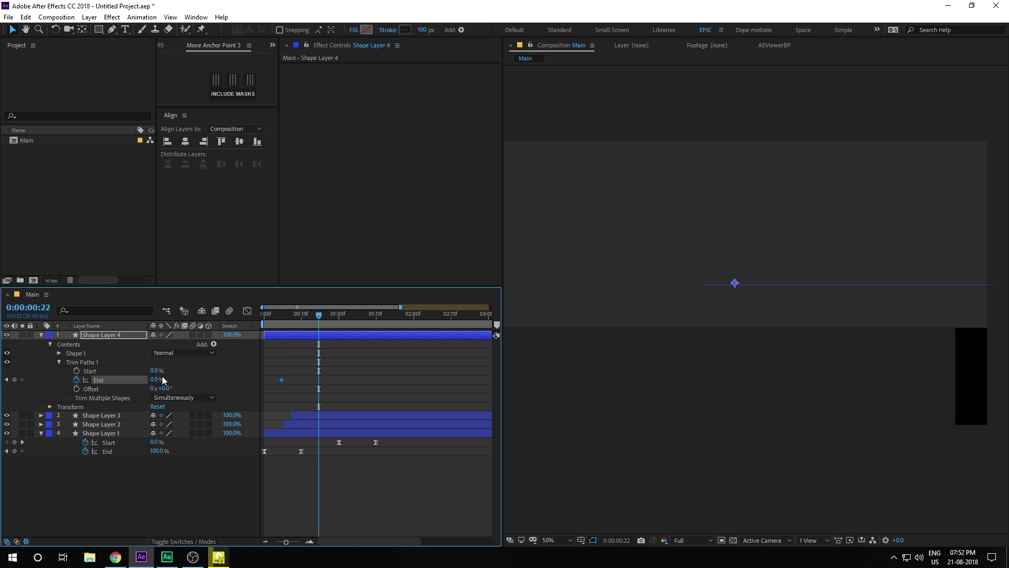
pyautogui.moveTo(161, 380); pyautogui.dragTo(299, 396)
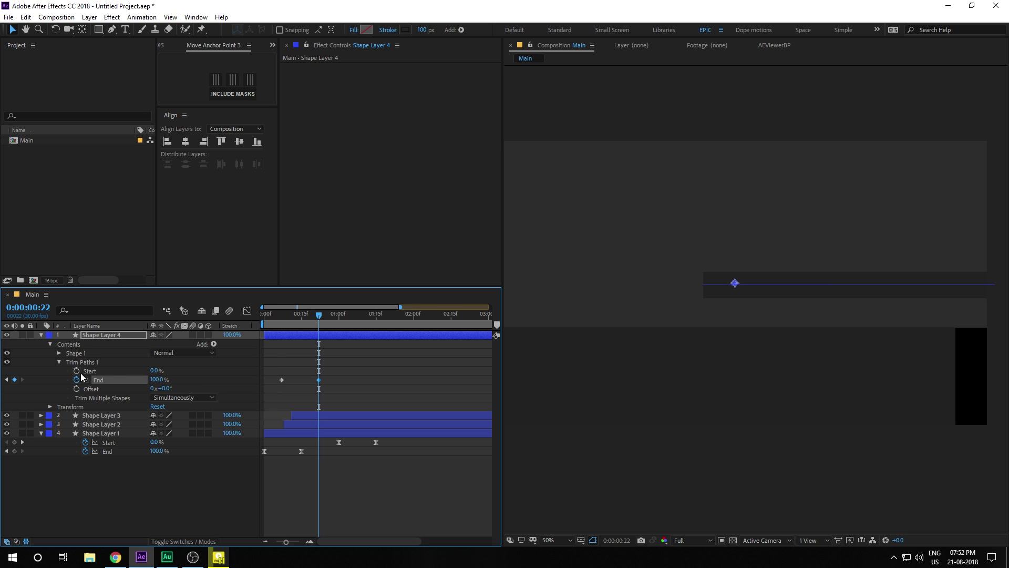
# - Keyframe Shape Layer 4's Trim Paths Start from 0% at 0:00:00:22 to 100% at 0:00:01:08
pyautogui.click(77, 371)
pyautogui.moveTo(319, 320); pyautogui.dragTo(360, 320)
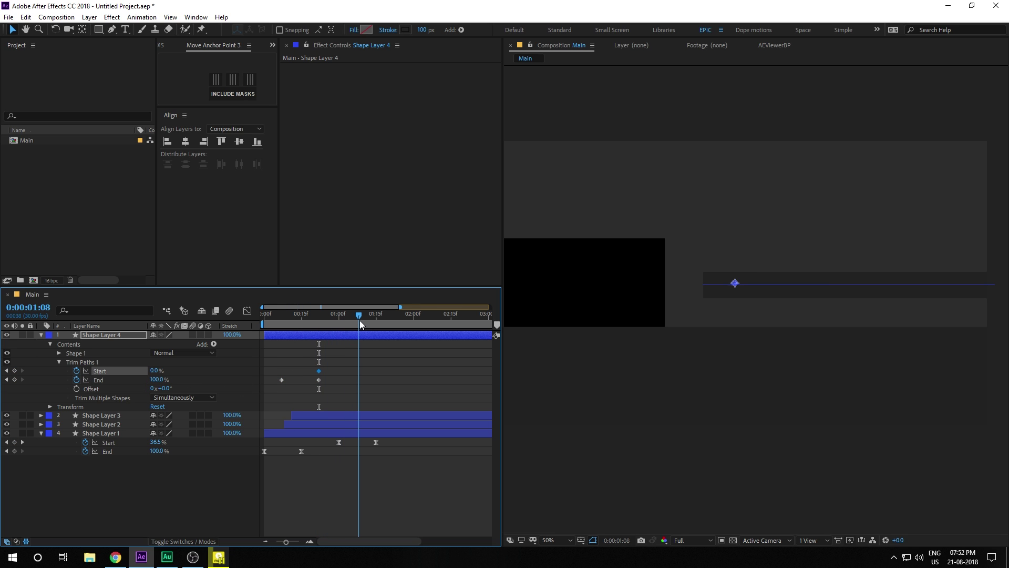
pyautogui.moveTo(156, 371); pyautogui.dragTo(354, 371)
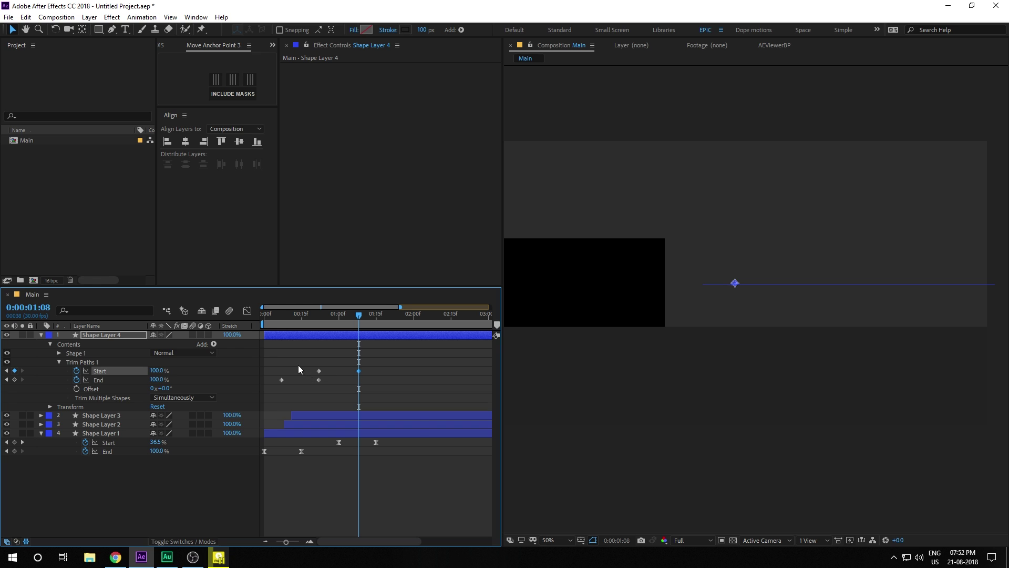
# - Shift both Start keyframes of Shape Layer 4 about 8 frames earlier so they overlap the End animation, and scrub through the result
pyautogui.scroll(1, 301, 364)
pyautogui.moveTo(335, 543); pyautogui.dragTo(320, 544)
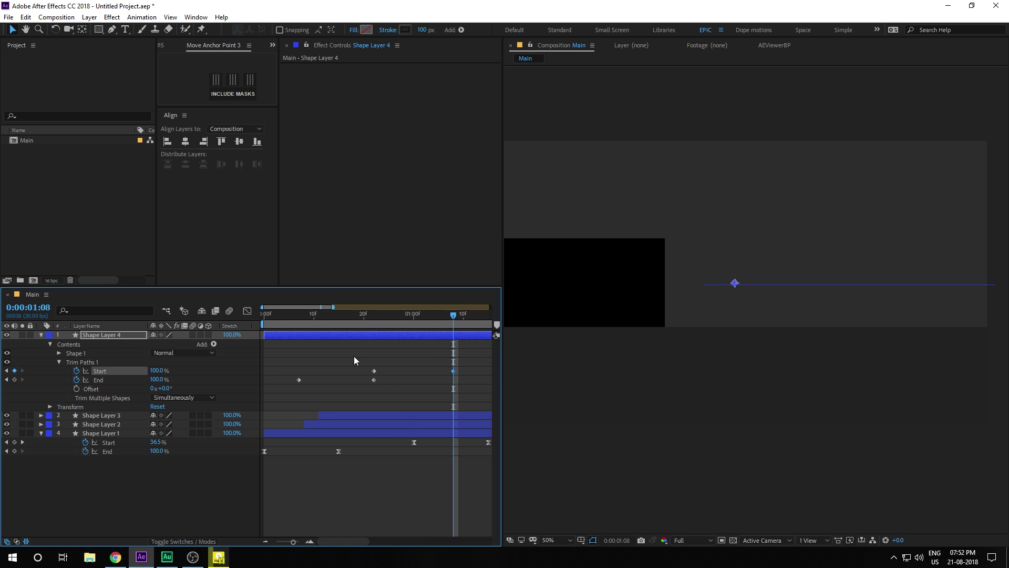
pyautogui.moveTo(354, 357)
pyautogui.mouseDown()
pyautogui.moveTo(468, 374)
pyautogui.moveTo(414, 373)
pyautogui.mouseUp()
pyautogui.click(369, 393)
pyautogui.moveTo(298, 313); pyautogui.dragTo(355, 348)
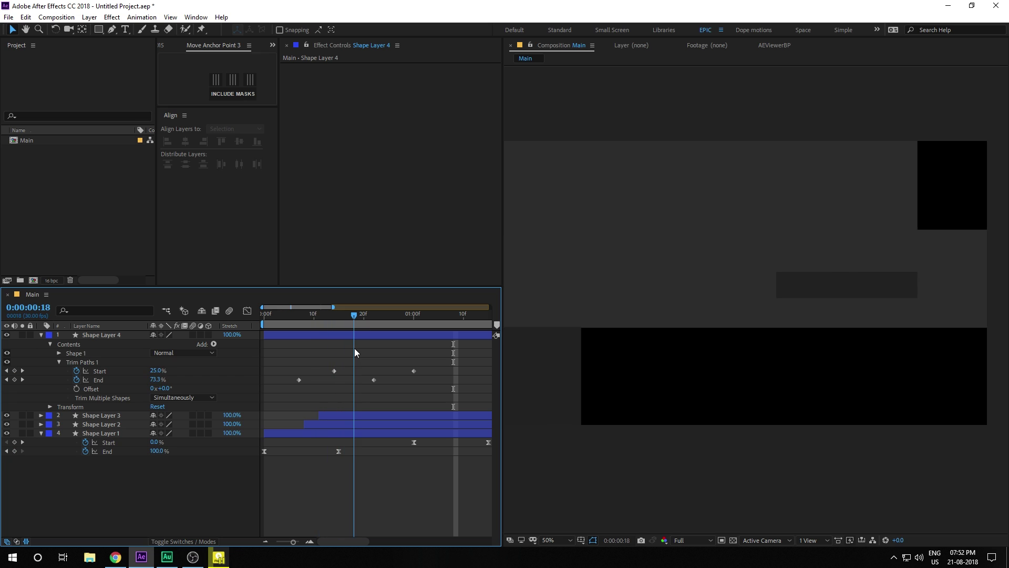
# - Apply Easy Ease to Shape Layer 4's Start and End keyframes and pull their speed-graph handles inward for sharper mid-curve peaks
pyautogui.moveTo(286, 353); pyautogui.dragTo(444, 391)
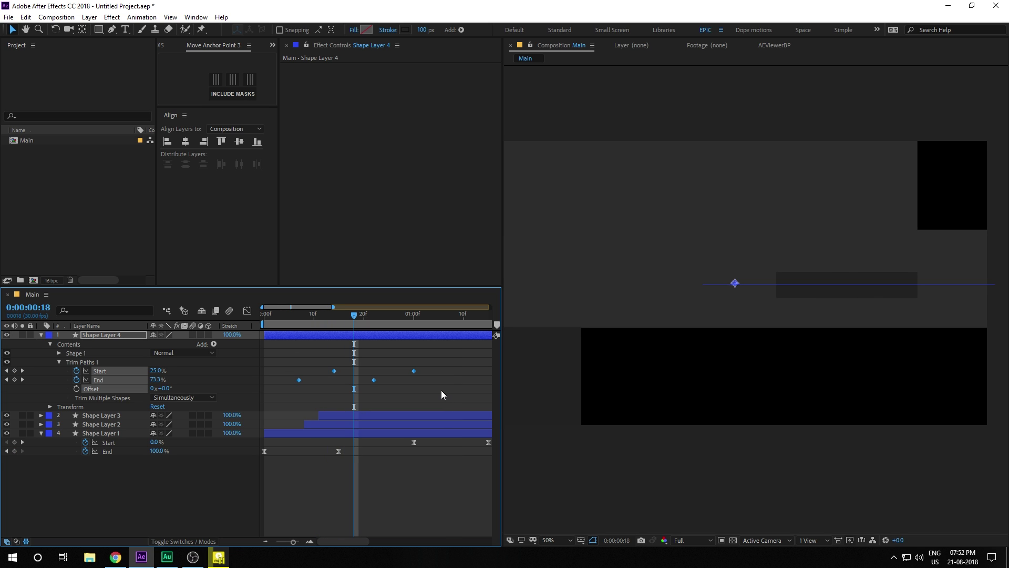
pyautogui.press('F9')
pyautogui.click(247, 311)
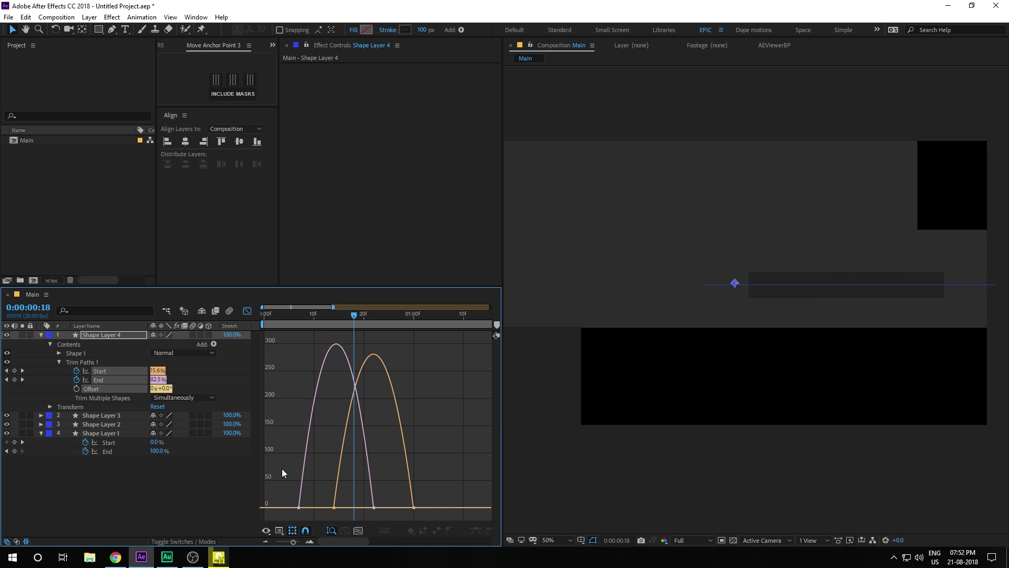
pyautogui.moveTo(282, 473); pyautogui.dragTo(385, 505)
pyautogui.click(301, 315)
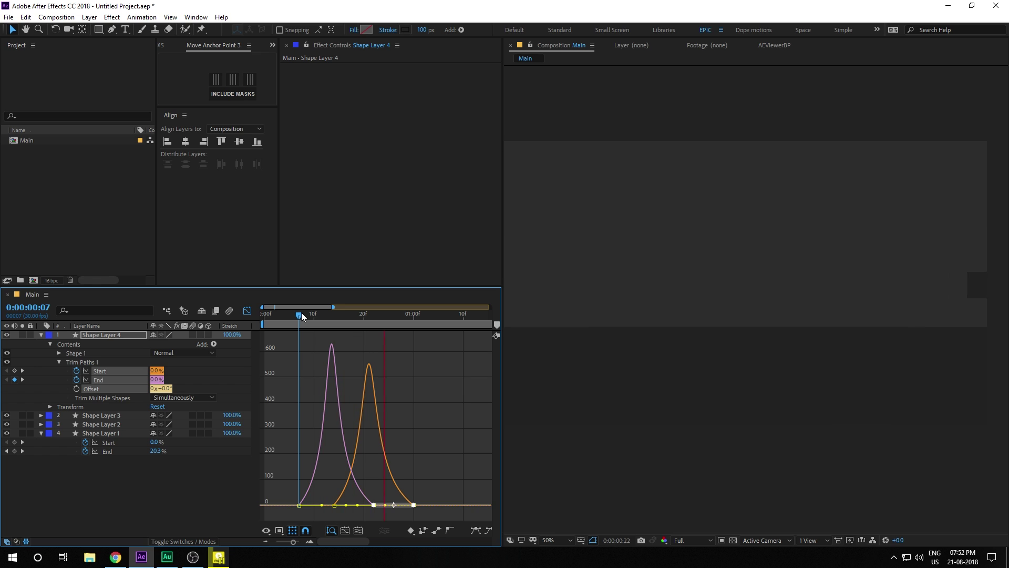
pyautogui.moveTo(302, 315); pyautogui.dragTo(341, 315)
pyautogui.click(247, 311)
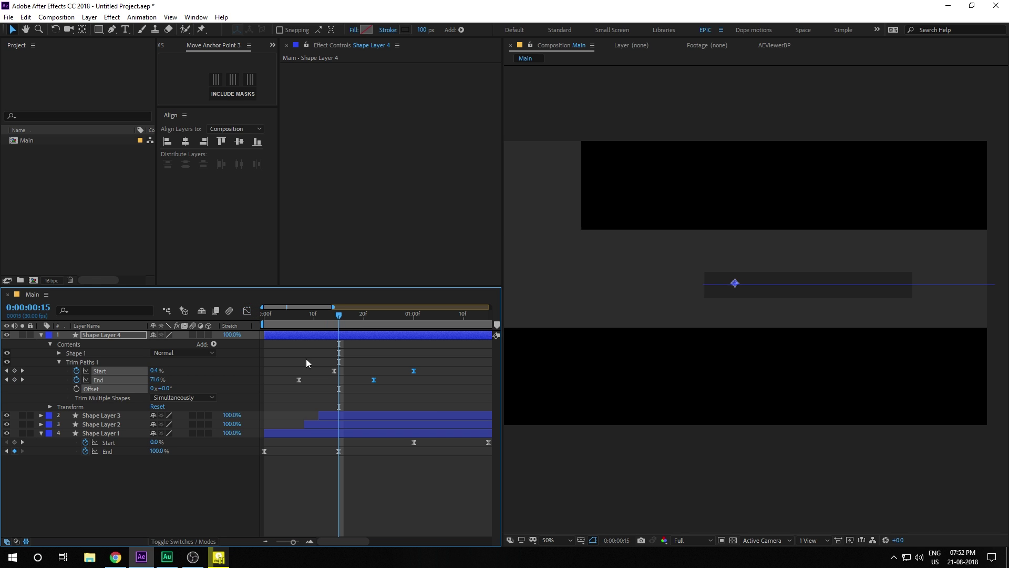
# - Retime Shape Layer 4's Trim Paths keyframes, moving End's finish to about 0:00:01:05 and Start to about 0:00:00:19–0:00:01:18, and preview the motion
pyautogui.press('-')
pyautogui.moveTo(322, 360); pyautogui.dragTo(375, 370)
pyautogui.click(366, 361)
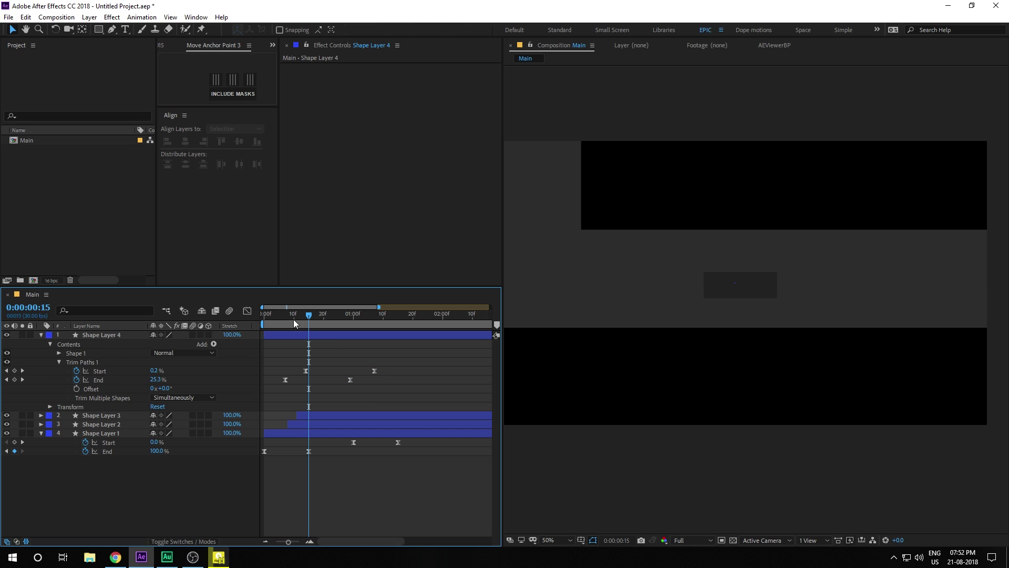
pyautogui.click(284, 316)
pyautogui.press('space')
pyautogui.moveTo(285, 318); pyautogui.dragTo(374, 328)
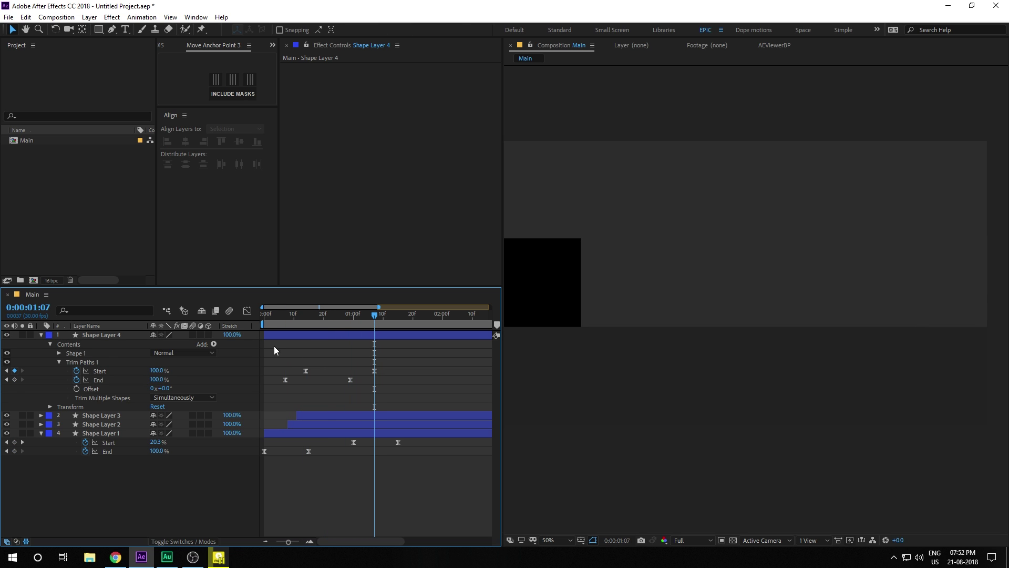
pyautogui.moveTo(281, 350); pyautogui.dragTo(390, 374)
pyautogui.moveTo(314, 314); pyautogui.dragTo(407, 371)
pyautogui.press('space')
pyautogui.click(348, 323)
pyautogui.click(400, 390)
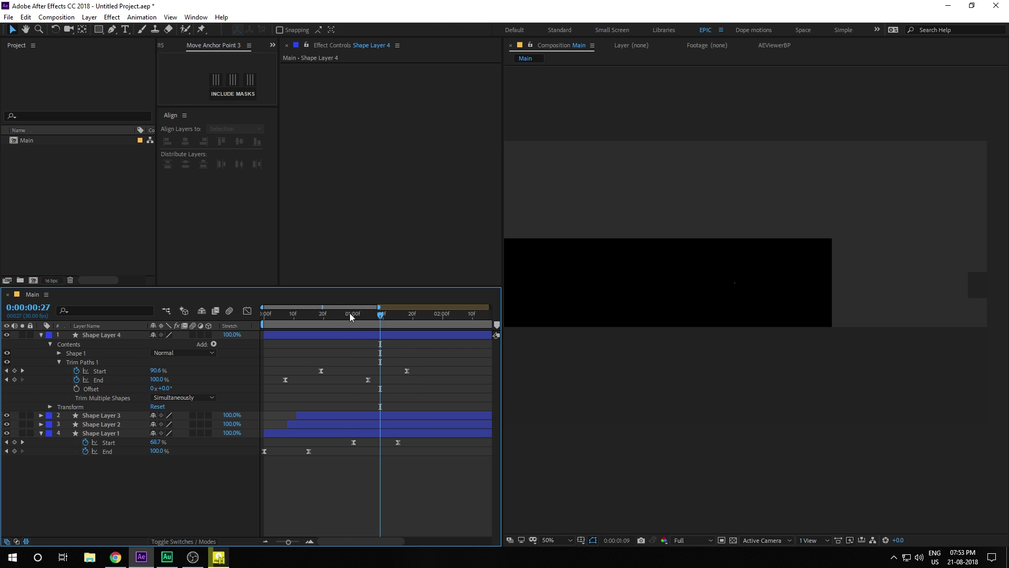
pyautogui.moveTo(349, 314)
pyautogui.mouseDown()
pyautogui.moveTo(396, 320)
pyautogui.moveTo(307, 332)
pyautogui.moveTo(354, 330)
pyautogui.moveTo(341, 332)
pyautogui.mouseUp()
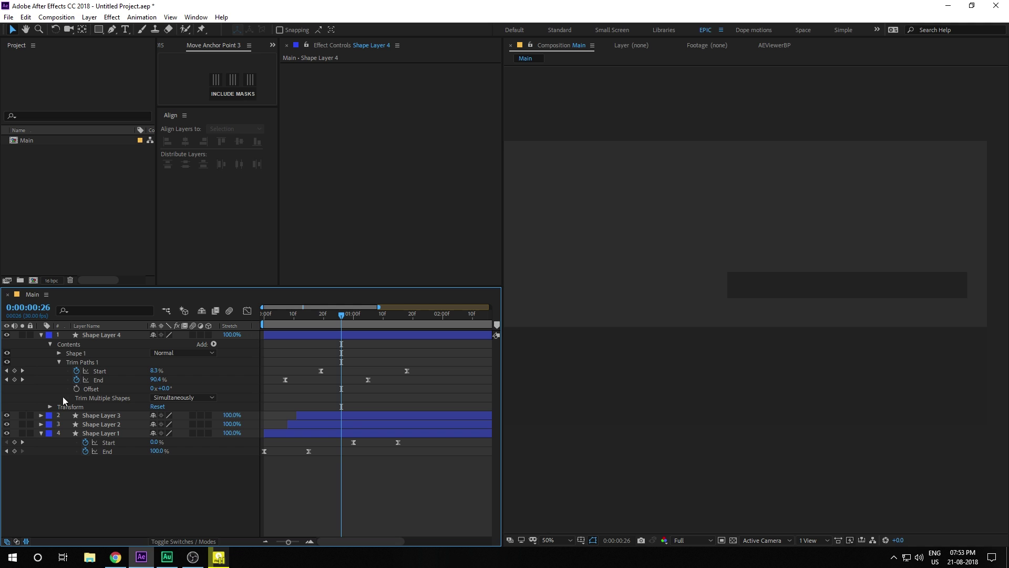
# - Duplicate Shape Layer 4 and move the copy to the upper-left area of the composition frame
pyautogui.click(41, 335)
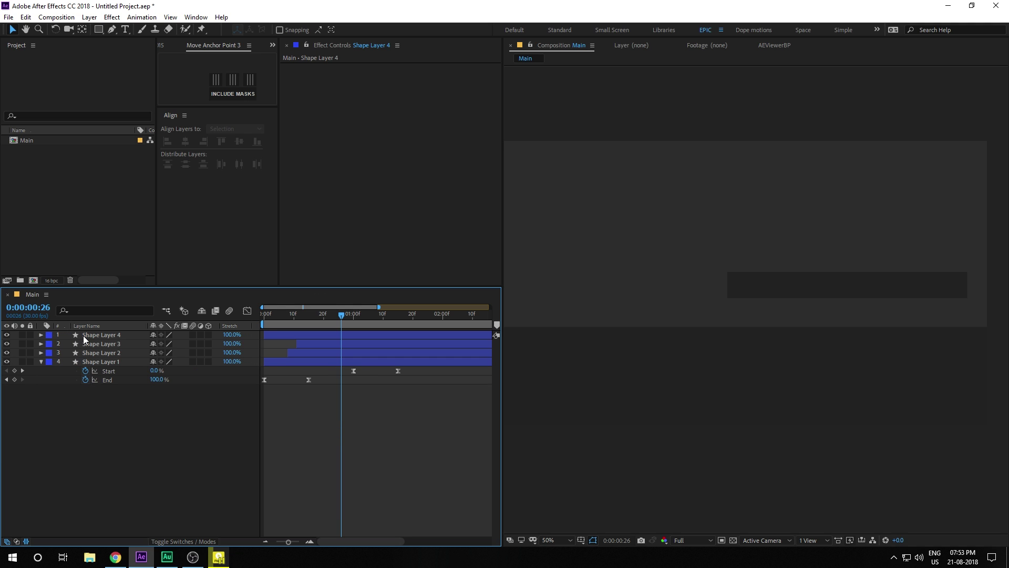
pyautogui.click(92, 336)
pyautogui.hotkey('ctrl', 'd')
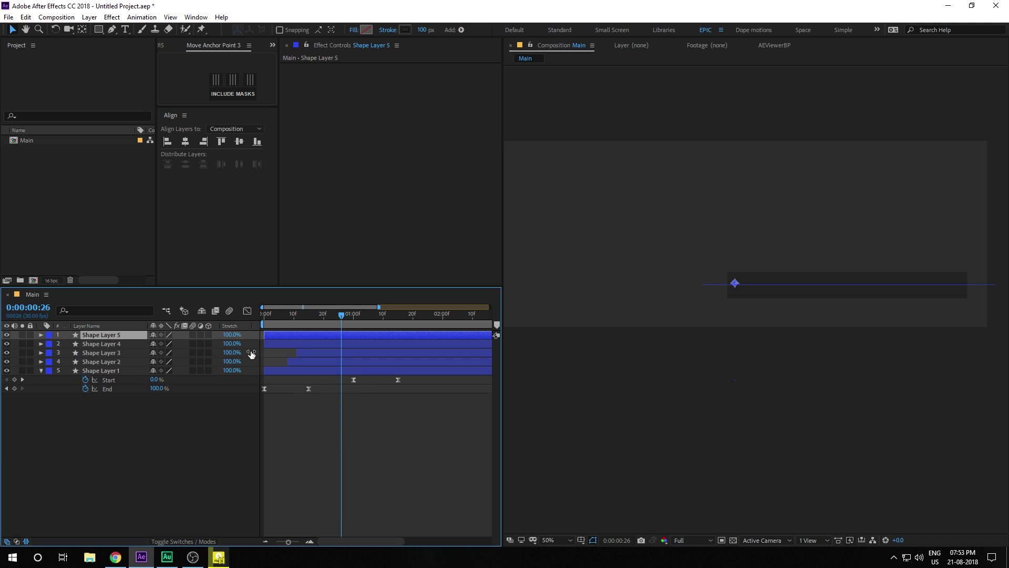
pyautogui.moveTo(739, 285); pyautogui.dragTo(548, 159)
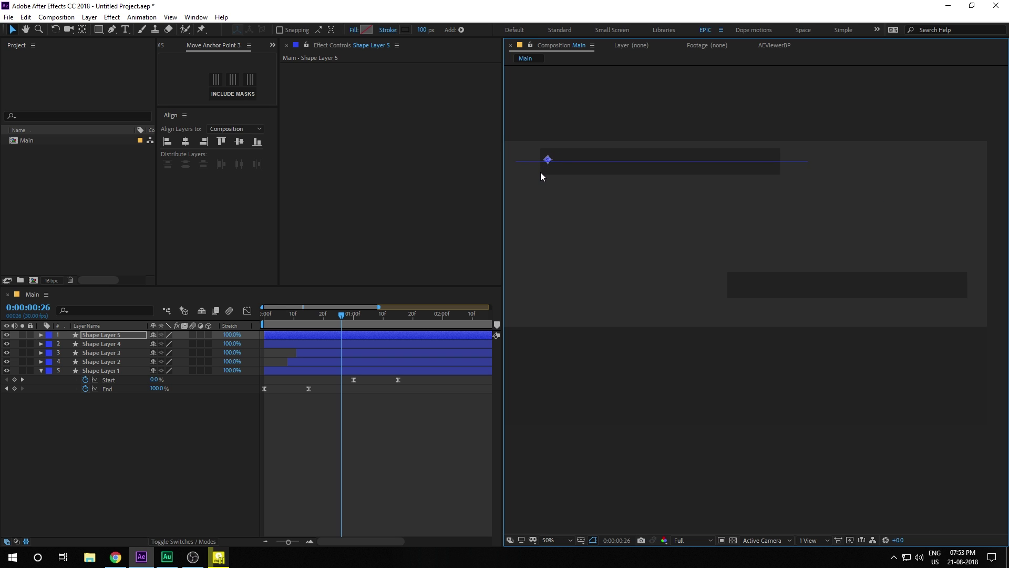
pyautogui.moveTo(345, 313); pyautogui.dragTo(360, 314)
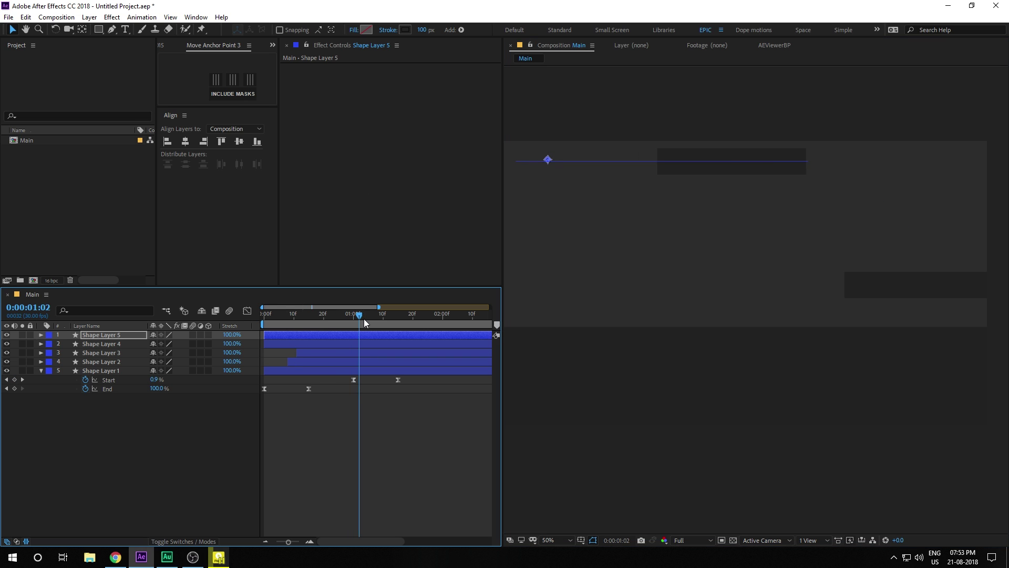
# - Reshape Shape Layer 5's line path by extending its right endpoint just past the frame edge and moving its left endpoint inward
pyautogui.click(40, 335)
pyautogui.click(50, 344)
pyautogui.click(75, 353)
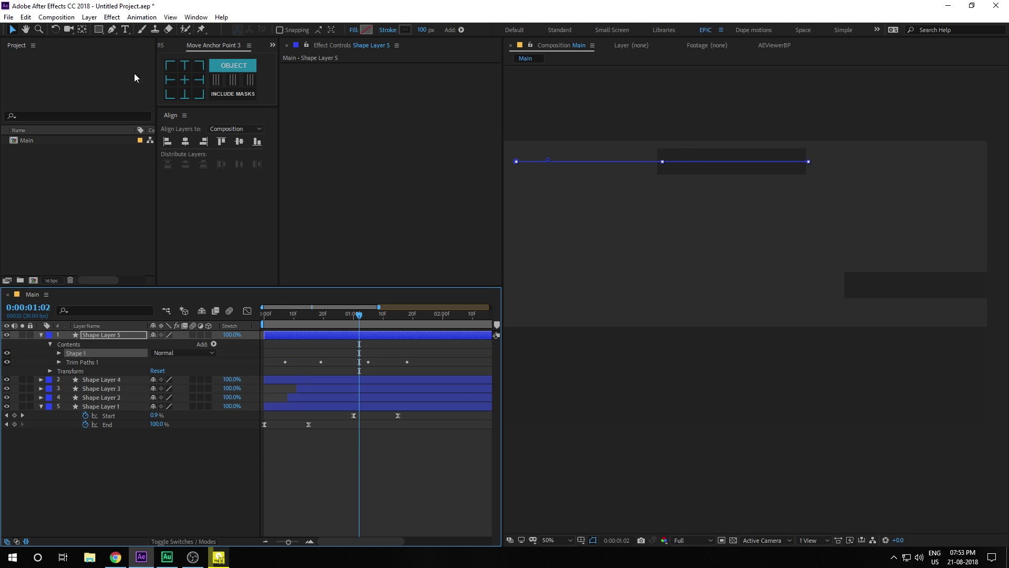
pyautogui.click(112, 29)
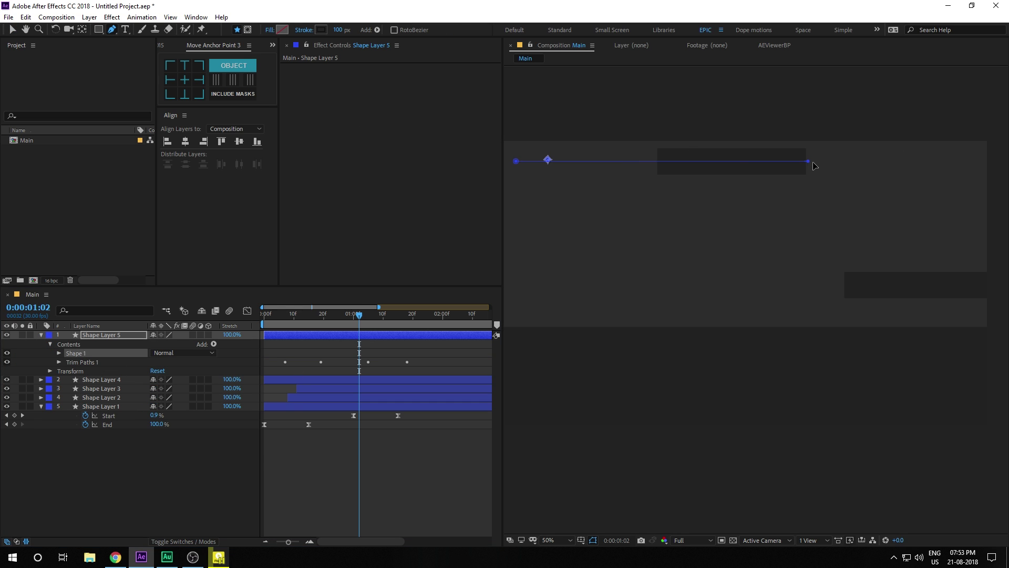
pyautogui.moveTo(808, 162); pyautogui.dragTo(992, 162)
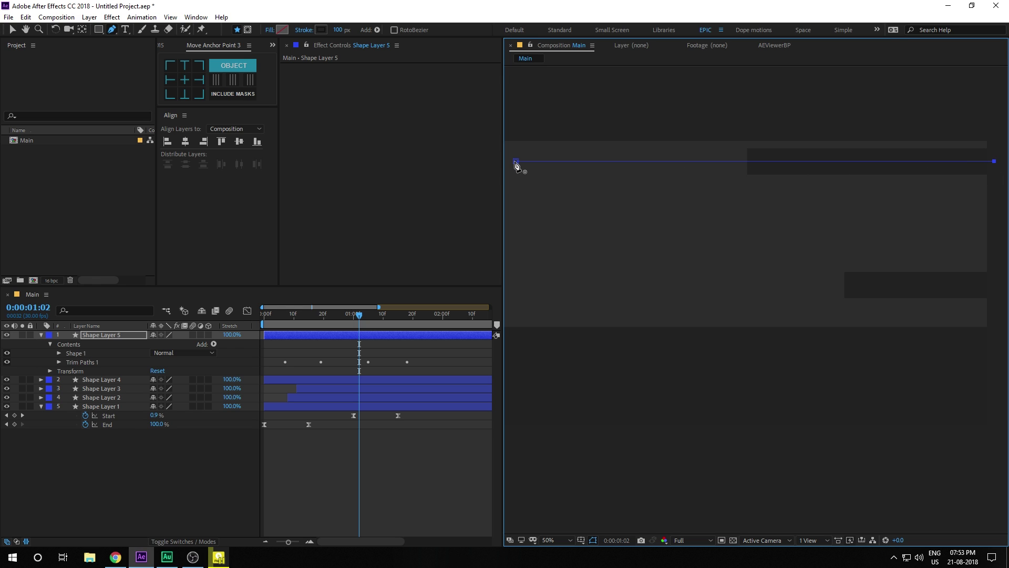
pyautogui.press('v')
pyautogui.moveTo(515, 162); pyautogui.dragTo(610, 162)
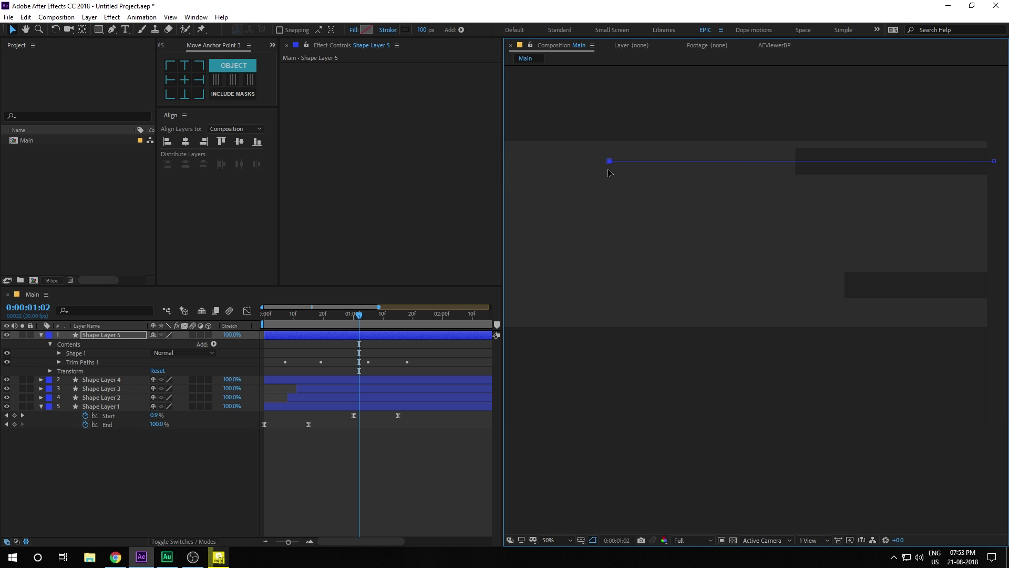
pyautogui.click(322, 360)
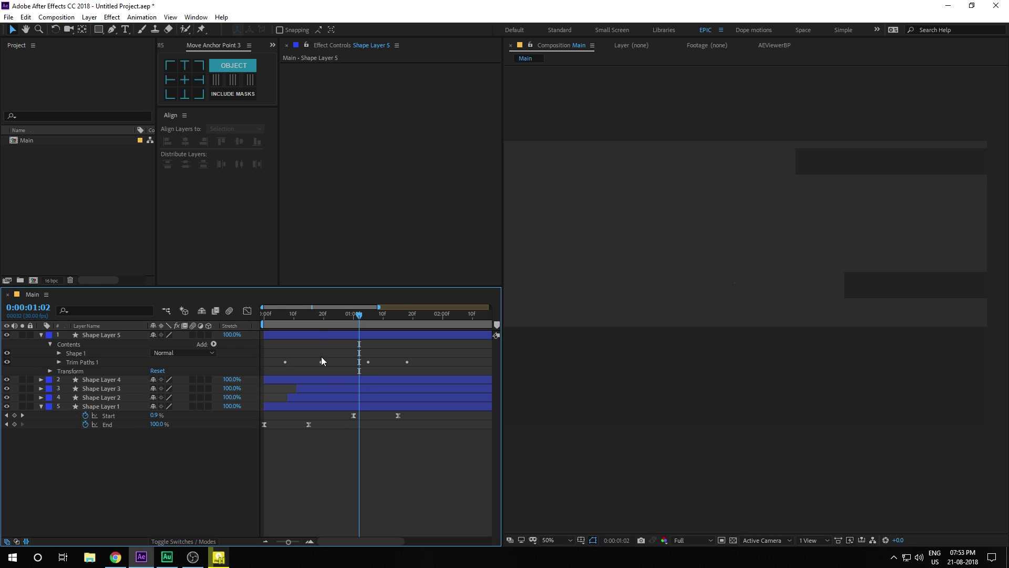
# - Delay Shape Layer 5's start to frame 10, set its stroke width to 319 px, and collapse the expanded layers
pyautogui.moveTo(286, 313); pyautogui.dragTo(357, 329)
pyautogui.click(291, 316)
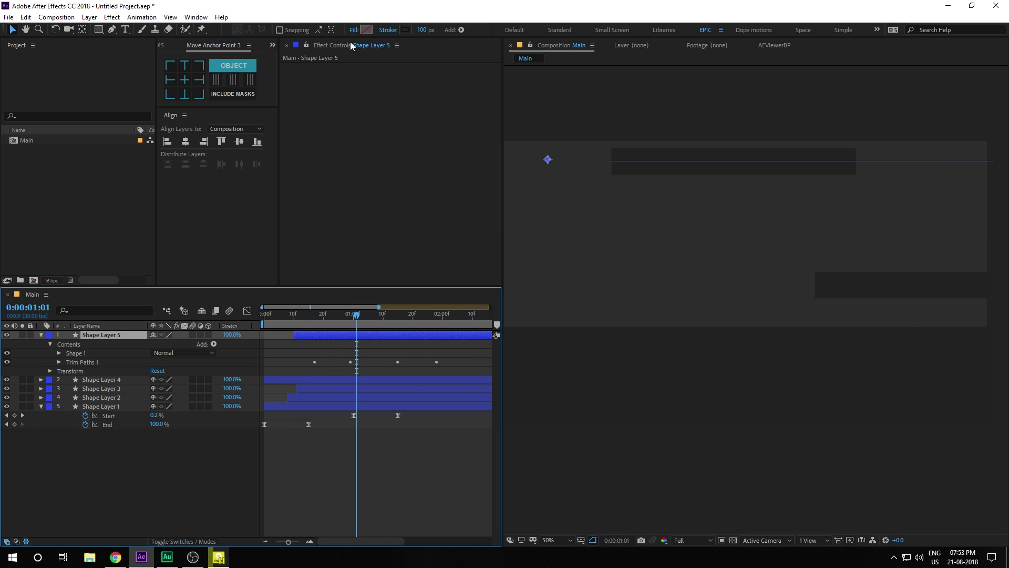
pyautogui.moveTo(422, 30); pyautogui.dragTo(537, 34)
pyautogui.moveTo(286, 321); pyautogui.dragTo(359, 320)
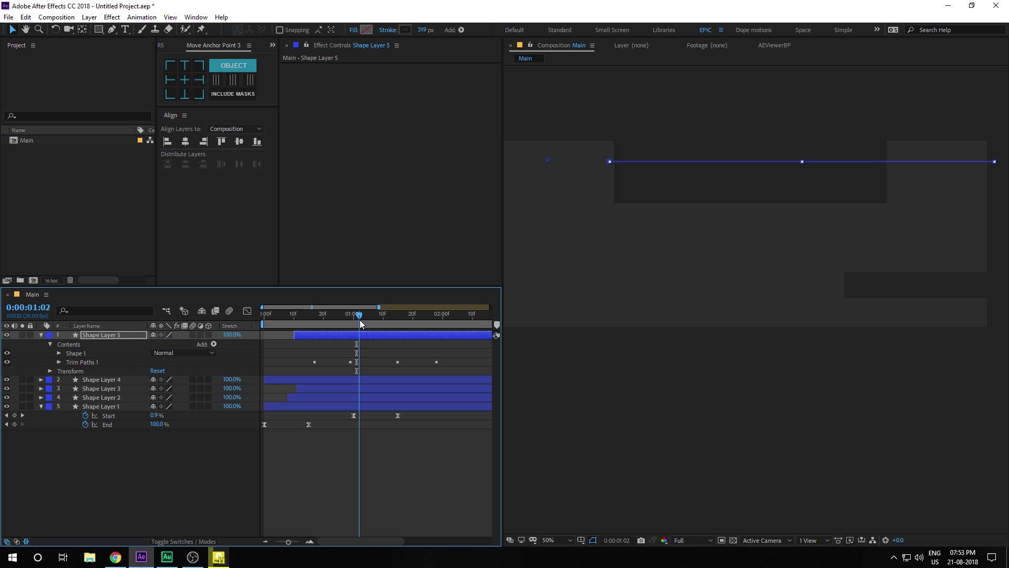
pyautogui.click(41, 334)
pyautogui.click(41, 370)
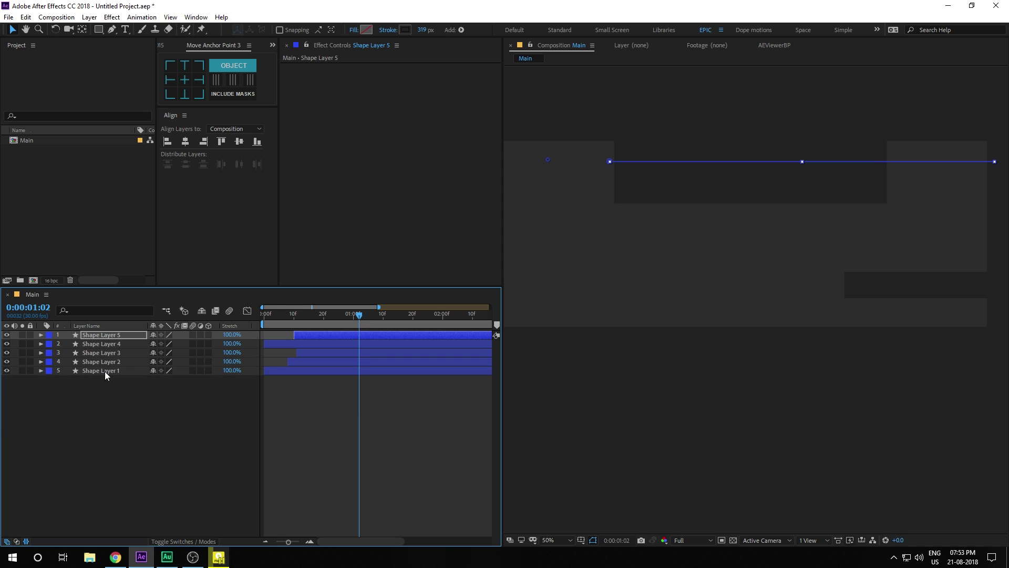
pyautogui.click(106, 371)
pyautogui.click(402, 30)
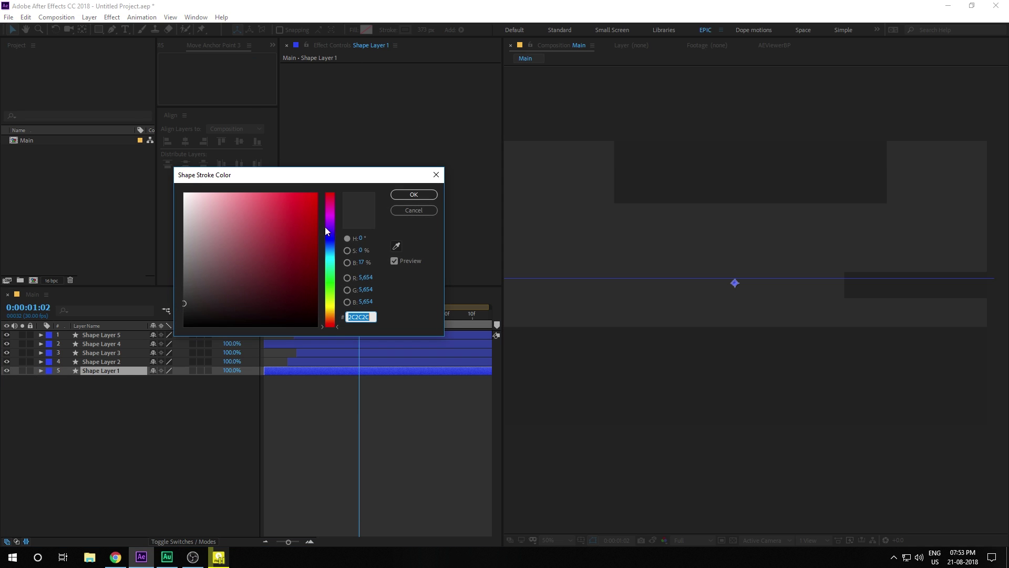
pyautogui.click(185, 307)
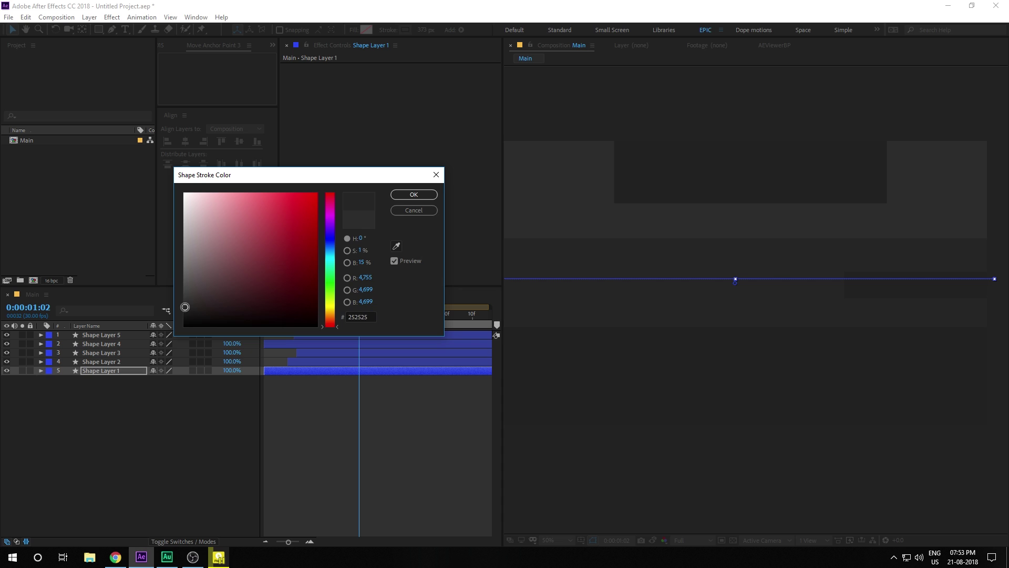
pyautogui.click(401, 211)
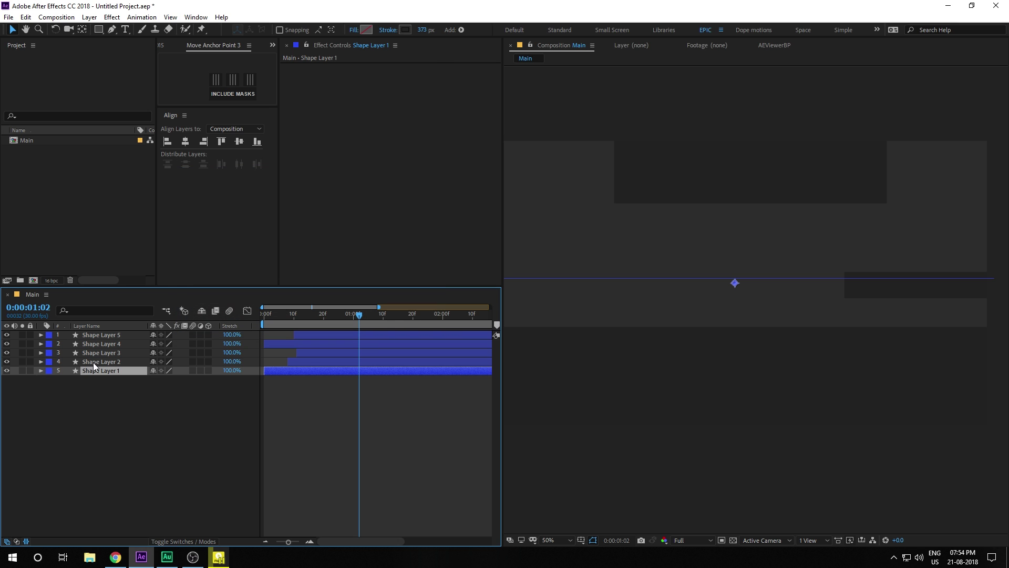
# - Darken Shape Layer 3's stroke color to 191919 and copy the hex value
pyautogui.click(93, 353)
pyautogui.click(403, 30)
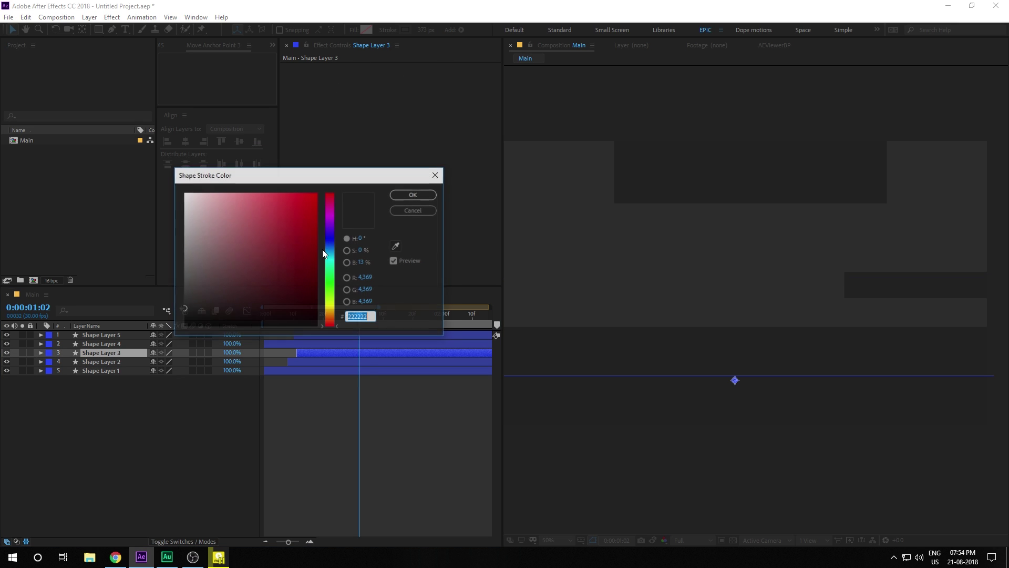
pyautogui.moveTo(184, 313); pyautogui.dragTo(186, 313)
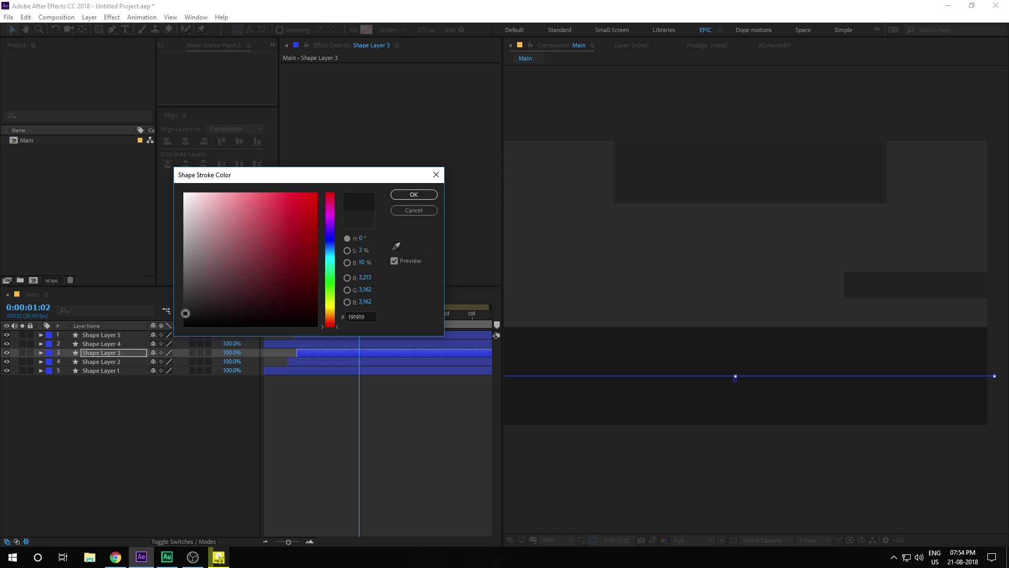
pyautogui.click(373, 316)
pyautogui.hotkey('ctrl', 'c')
pyautogui.click(400, 194)
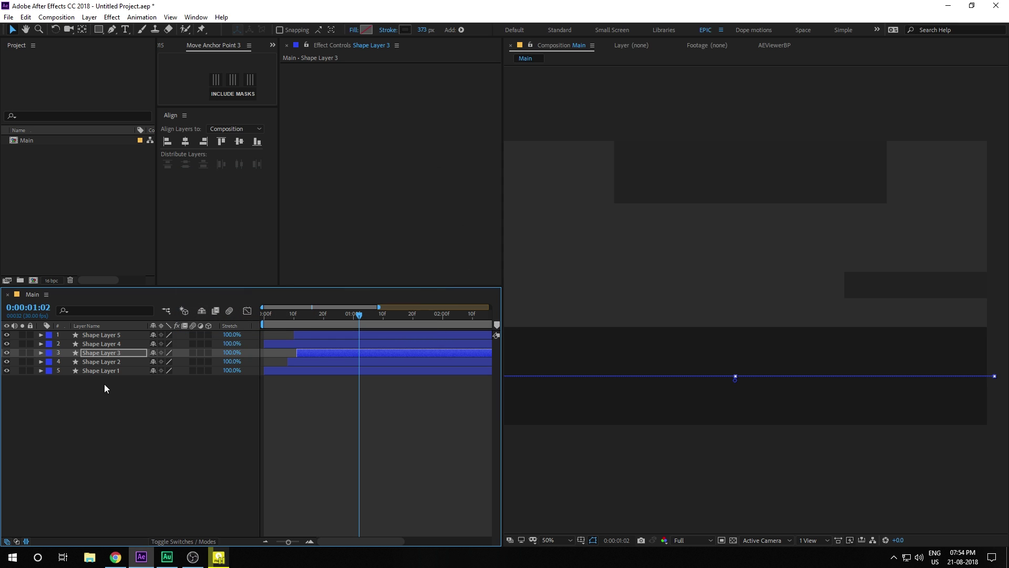
# - Apply the copied stroke color 191919 to Shape Layer 4 and Shape Layer 5, and scrub through the animation
pyautogui.click(95, 344)
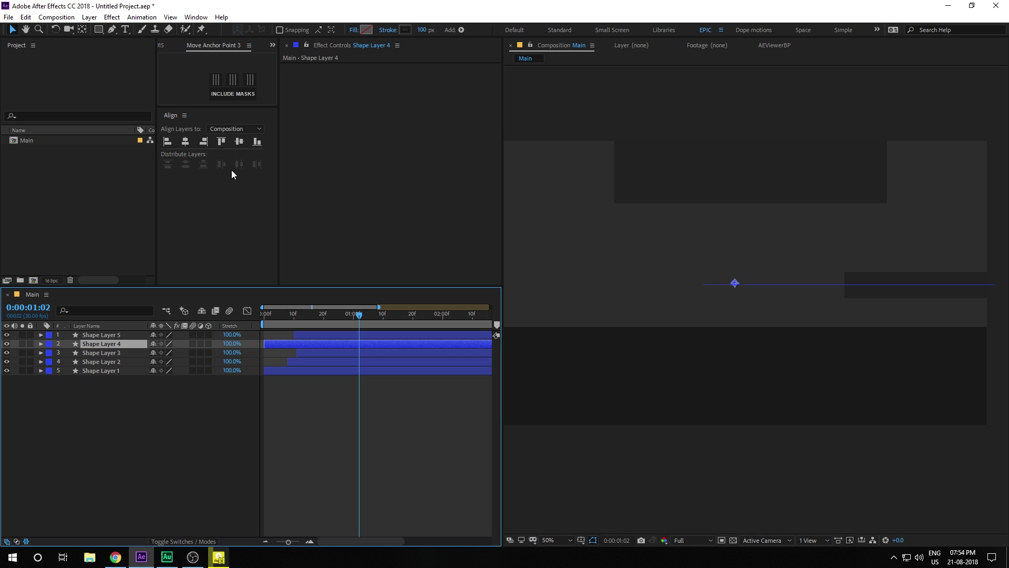
pyautogui.click(404, 30)
pyautogui.hotkey('ctrl', 'v')
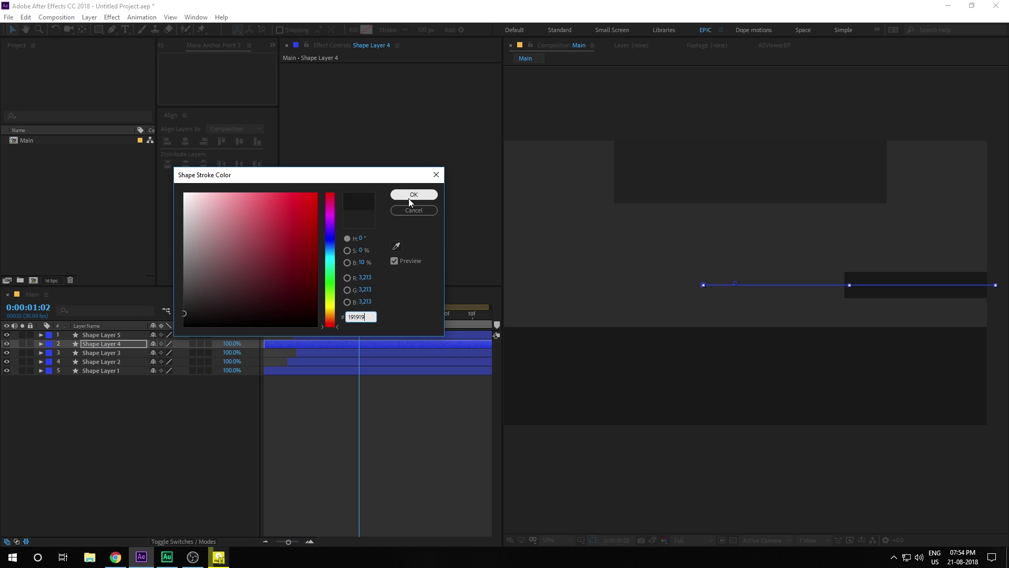
pyautogui.click(410, 195)
pyautogui.click(96, 335)
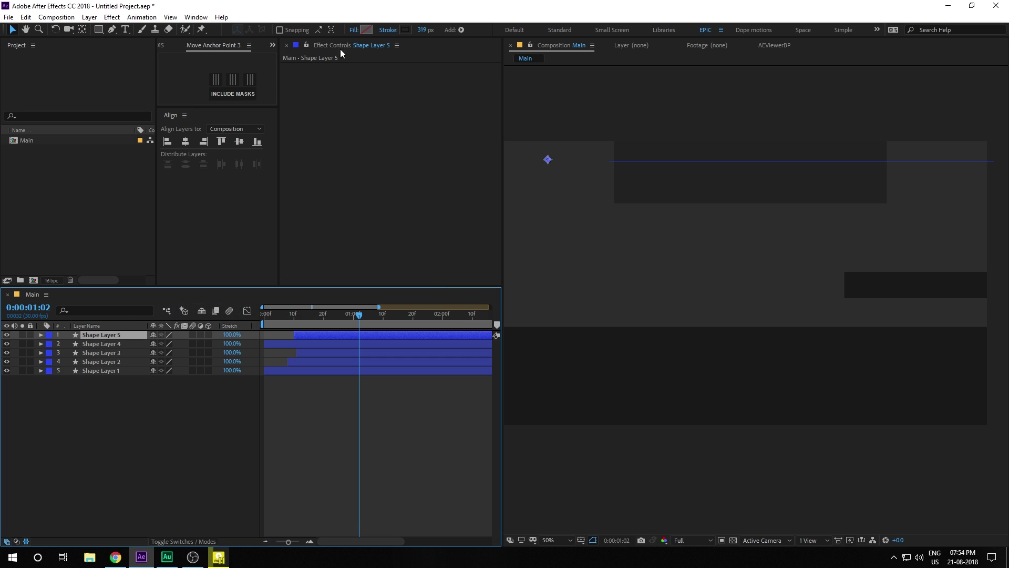
pyautogui.click(404, 30)
pyautogui.hotkey('ctrl', 'v')
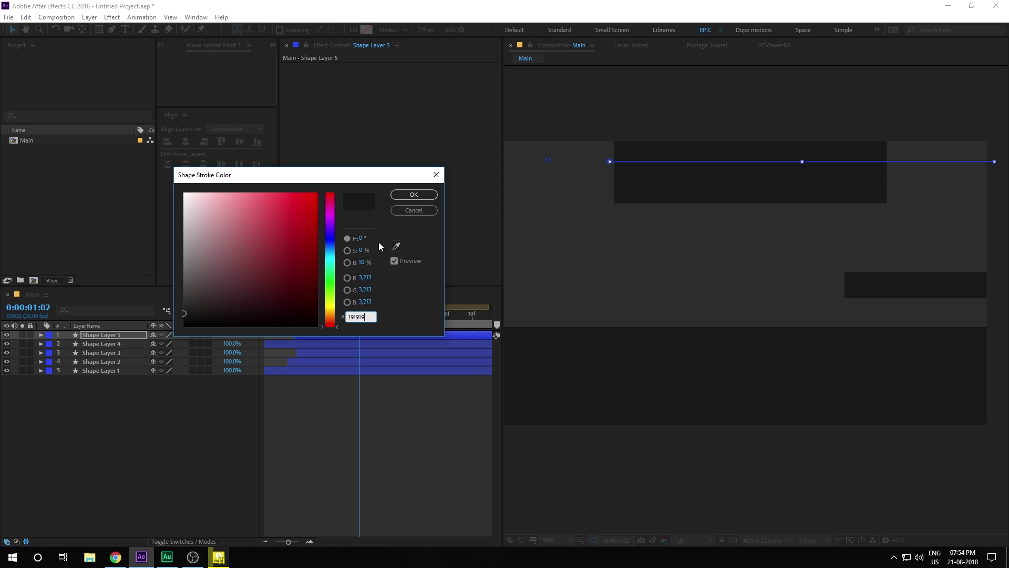
pyautogui.click(417, 193)
pyautogui.click(145, 456)
pyautogui.moveTo(289, 322); pyautogui.dragTo(404, 325)
# - Duplicate Shape Layer 2, shift the copy one frame later, and reduce its stroke width to 100 px
pyautogui.click(102, 363)
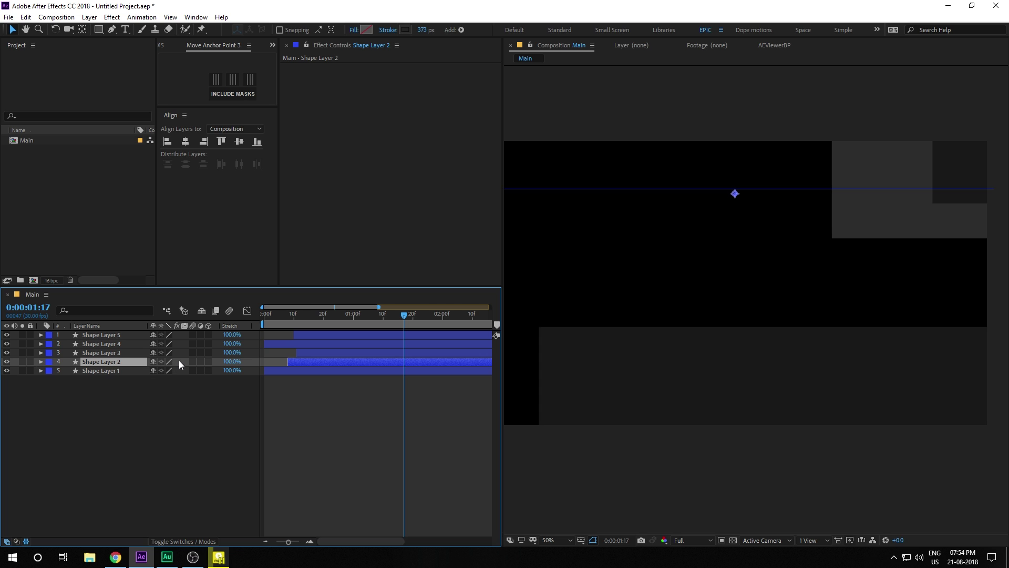
pyautogui.hotkey('ctrl', 'd')
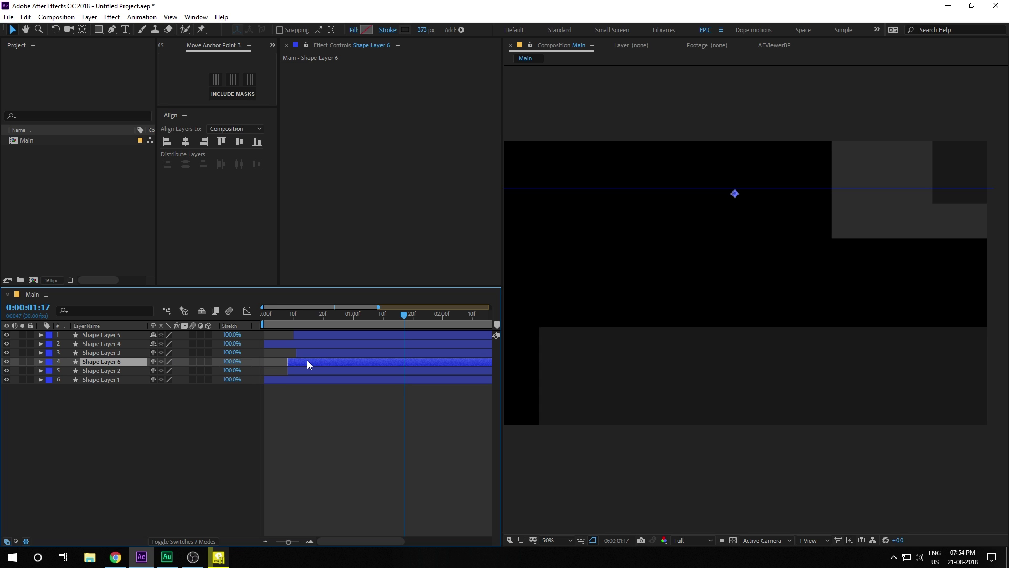
pyautogui.moveTo(308, 361); pyautogui.dragTo(310, 365)
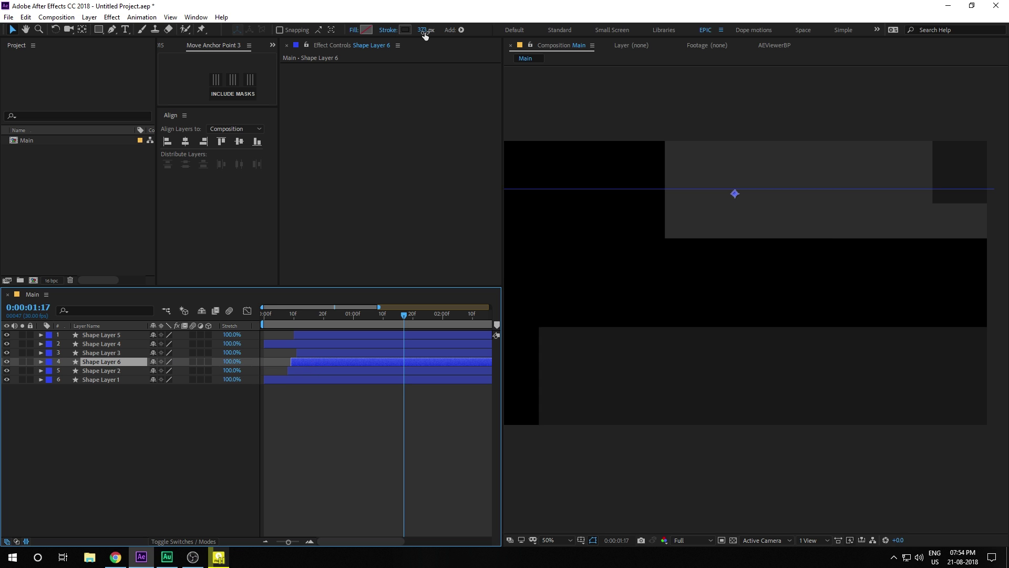
pyautogui.moveTo(425, 36)
pyautogui.mouseDown()
pyautogui.moveTo(291, 71)
pyautogui.moveTo(315, 64)
pyautogui.mouseUp()
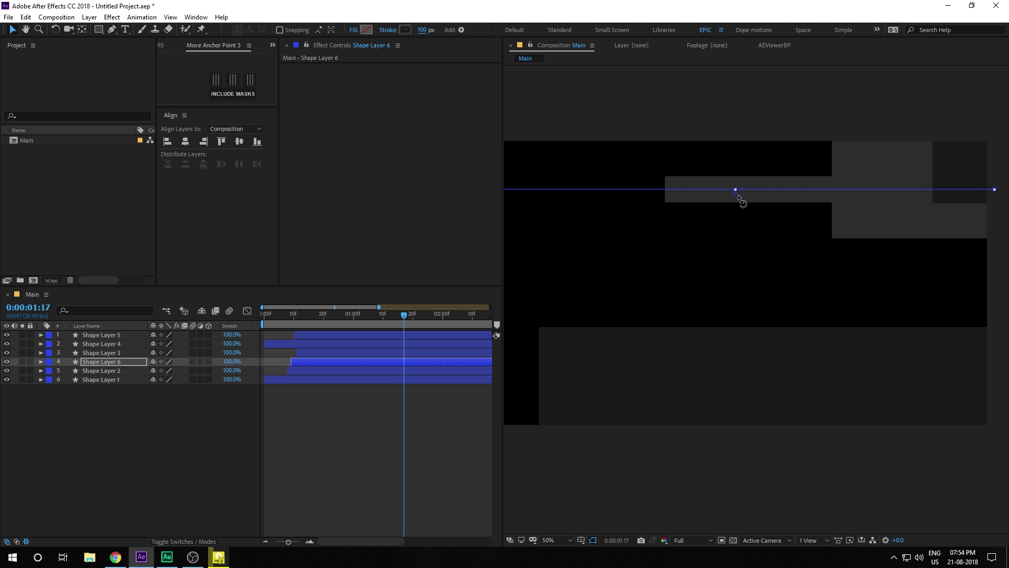
# - Move Shape Layer 6 down until its lower edge is flush with the upper bar's bottom edge, and scrub through the animation
pyautogui.click(109, 363)
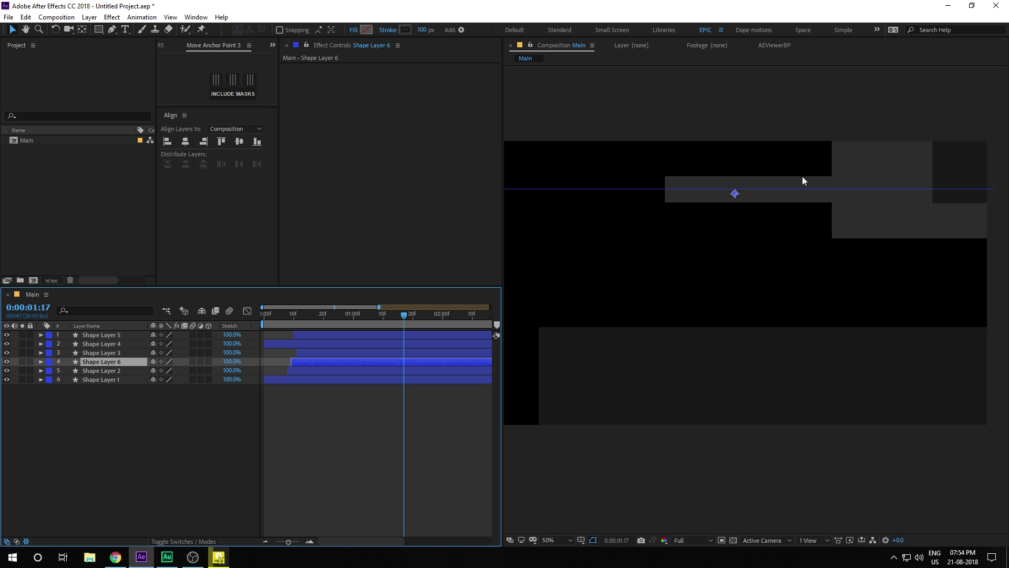
pyautogui.moveTo(736, 194); pyautogui.dragTo(736, 232)
pyautogui.press('.')
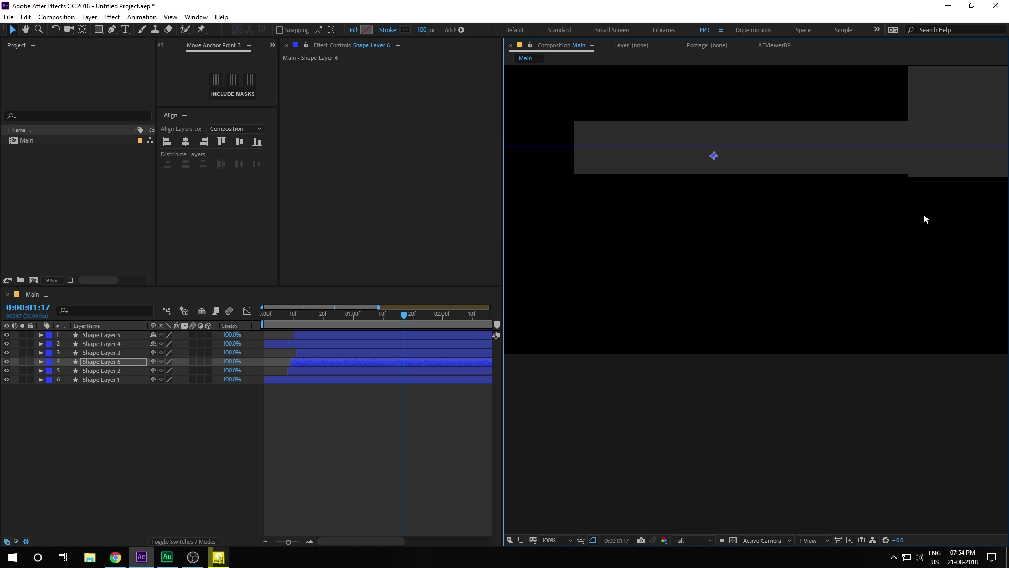
pyautogui.press('Down')
pyautogui.press('Down')
pyautogui.press('Down')
pyautogui.press('Down')
pyautogui.press('Down')
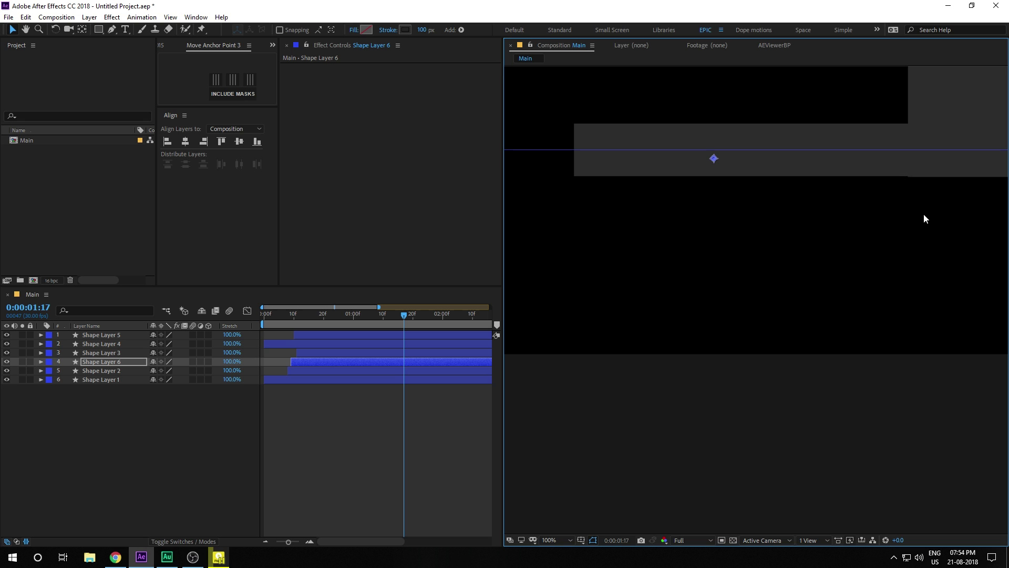
pyautogui.press('Down')
pyautogui.press(',')
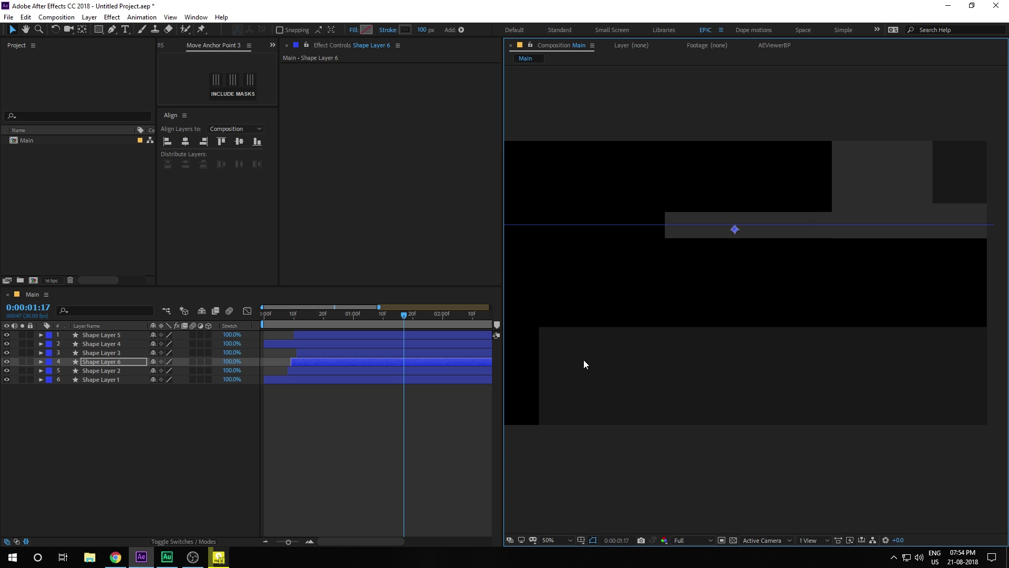
pyautogui.click(227, 405)
pyautogui.moveTo(276, 314); pyautogui.dragTo(405, 337)
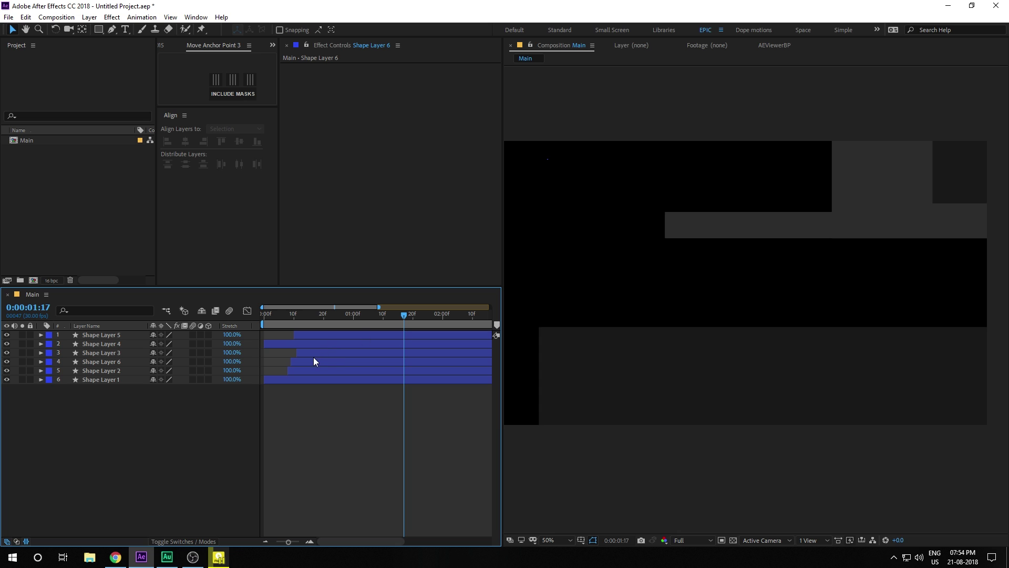
# - Shift Shape Layers 5, 3 and 6 one frame later, and reduce Shape Layer 6's stroke width to 52 px
pyautogui.click(305, 336)
pyautogui.moveTo(304, 335); pyautogui.dragTo(304, 361)
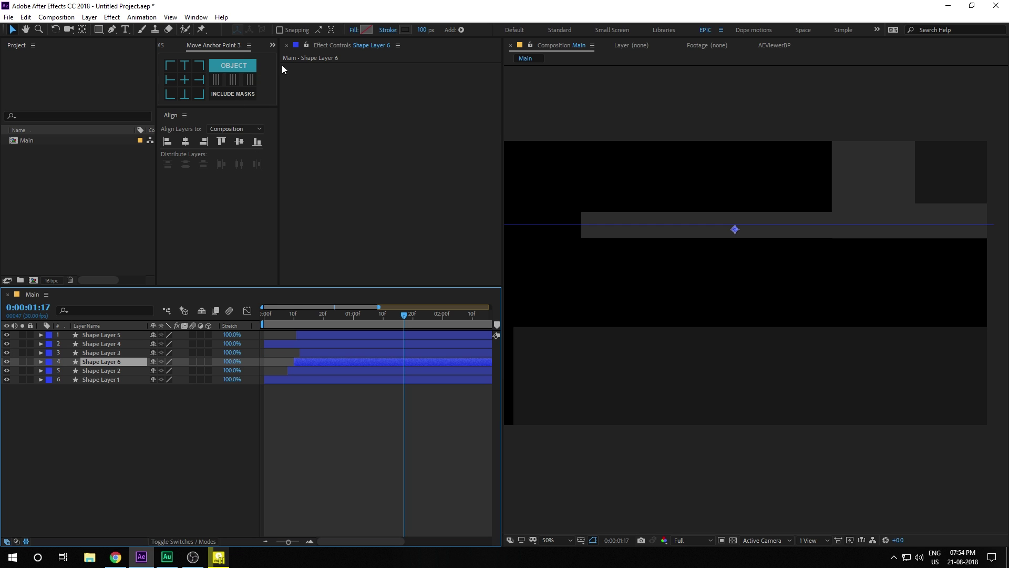
pyautogui.moveTo(428, 36); pyautogui.dragTo(406, 34)
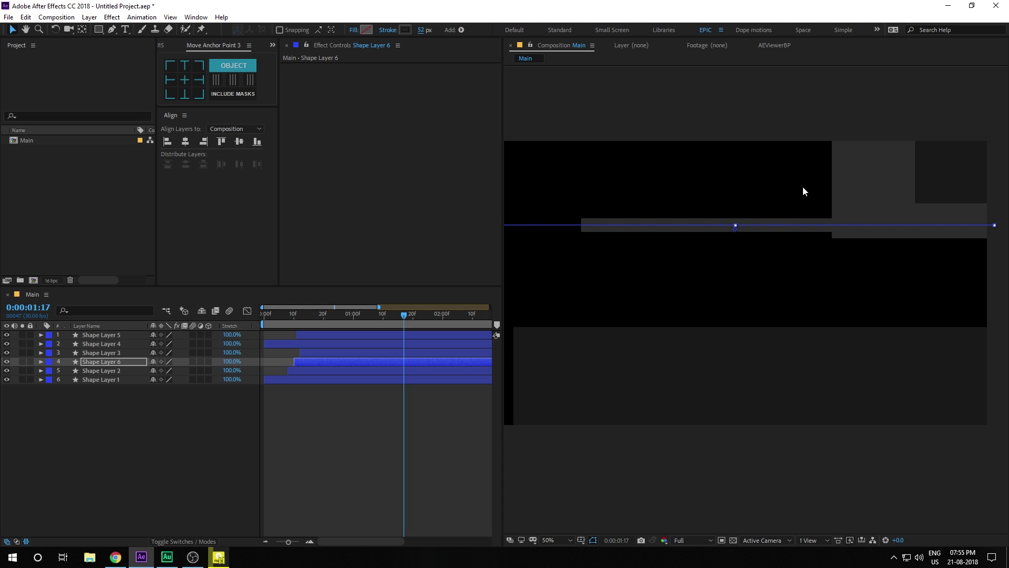
# - Nudge the thinner Shape Layer 6 down until it lines up with the upper bar's bottom edge, and scrub to check
pyautogui.click(119, 447)
pyautogui.click(112, 362)
pyautogui.press('Down')
pyautogui.press('Down')
pyautogui.press('Down')
pyautogui.press('Down')
pyautogui.press('Down')
pyautogui.press('Down')
pyautogui.press('Down')
pyautogui.press('Down')
pyautogui.press('Down')
pyautogui.press('Down')
pyautogui.press('Down')
pyautogui.press('Down')
pyautogui.press('Down')
pyautogui.press('Down')
pyautogui.press('Down')
pyautogui.press('Down')
pyautogui.press('Down')
pyautogui.press('Down')
pyautogui.press('Down')
pyautogui.press('Down')
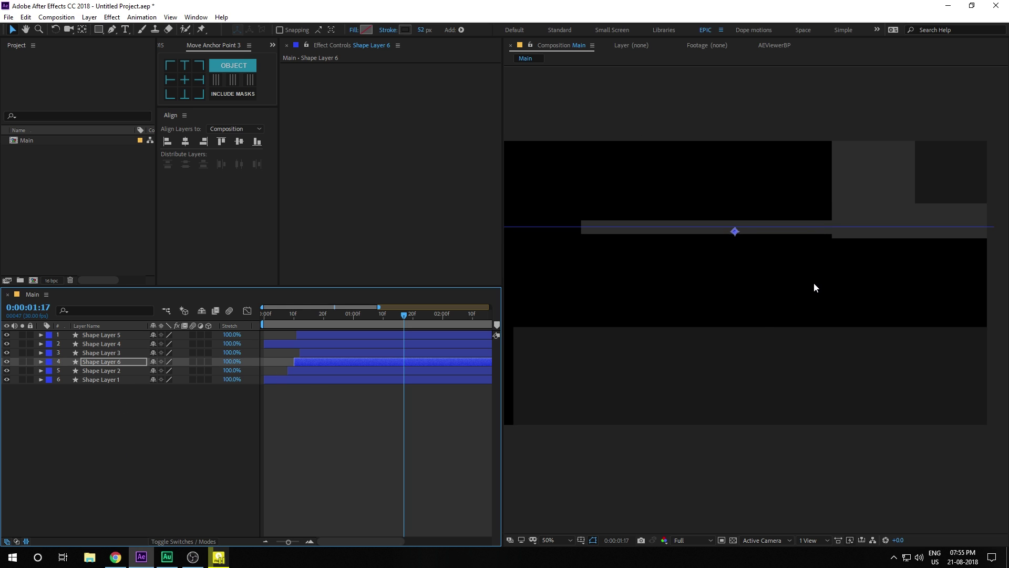
pyautogui.press('Down')
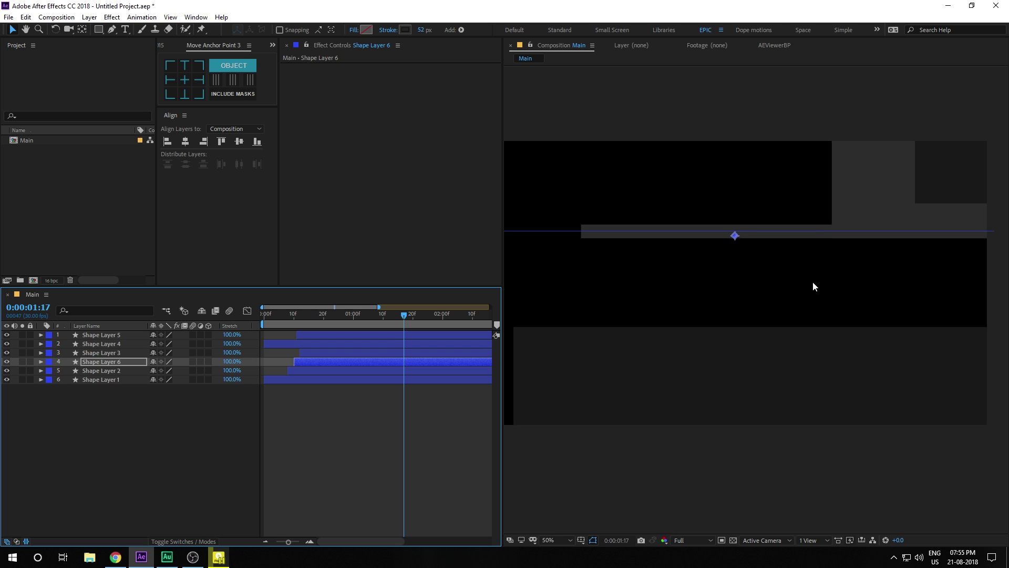
pyautogui.press('Up')
pyautogui.click(251, 427)
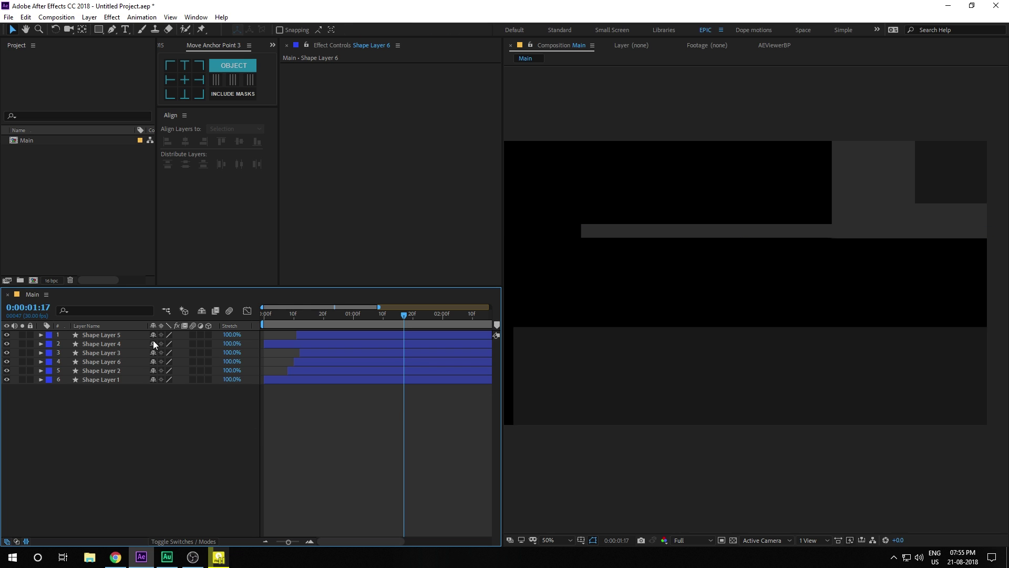
pyautogui.click(131, 339)
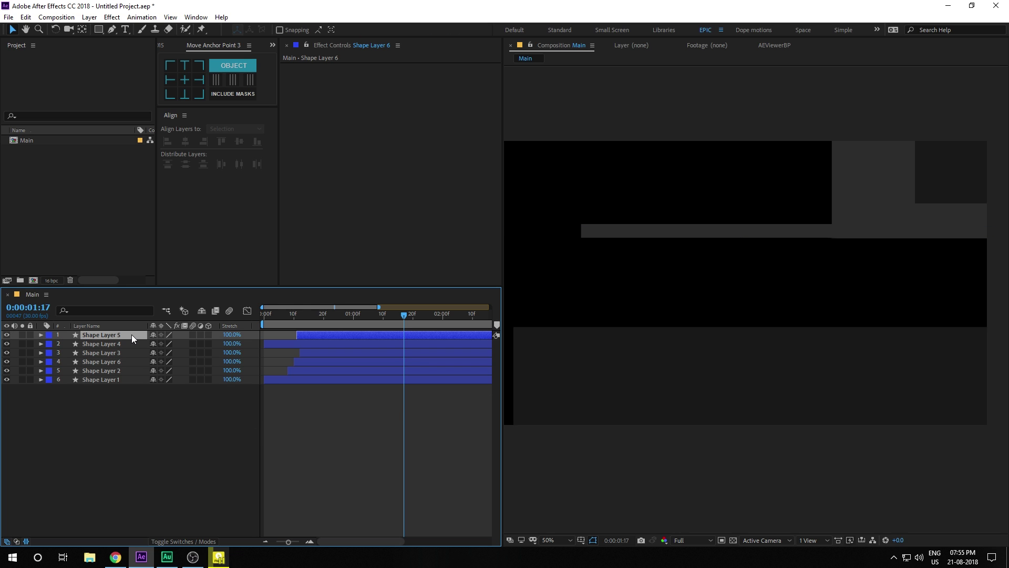
pyautogui.click(99, 361)
pyautogui.click(75, 424)
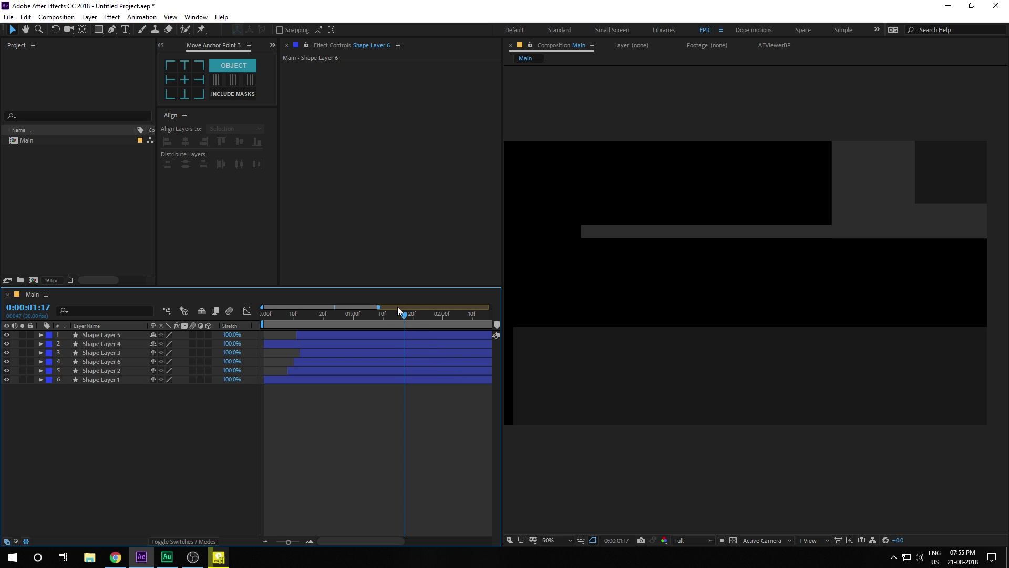
pyautogui.moveTo(398, 315)
pyautogui.mouseDown()
pyautogui.moveTo(311, 321)
pyautogui.moveTo(428, 323)
pyautogui.moveTo(406, 326)
pyautogui.mouseUp()
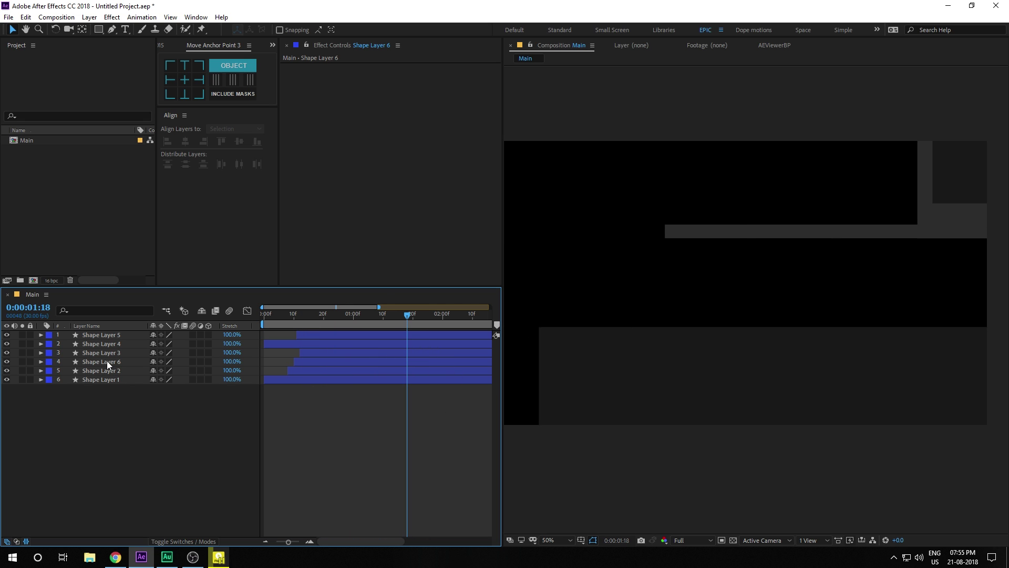
# - Duplicate Shape Layer 3, start the copy three frames after the original, and reduce its stroke width to 48 px
pyautogui.click(119, 352)
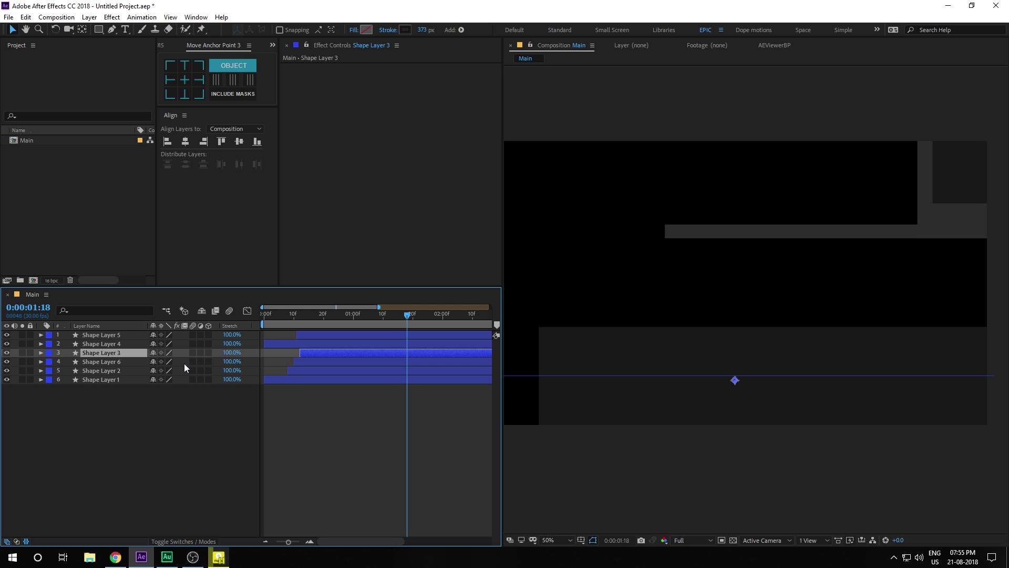
pyautogui.hotkey('ctrl', 'd')
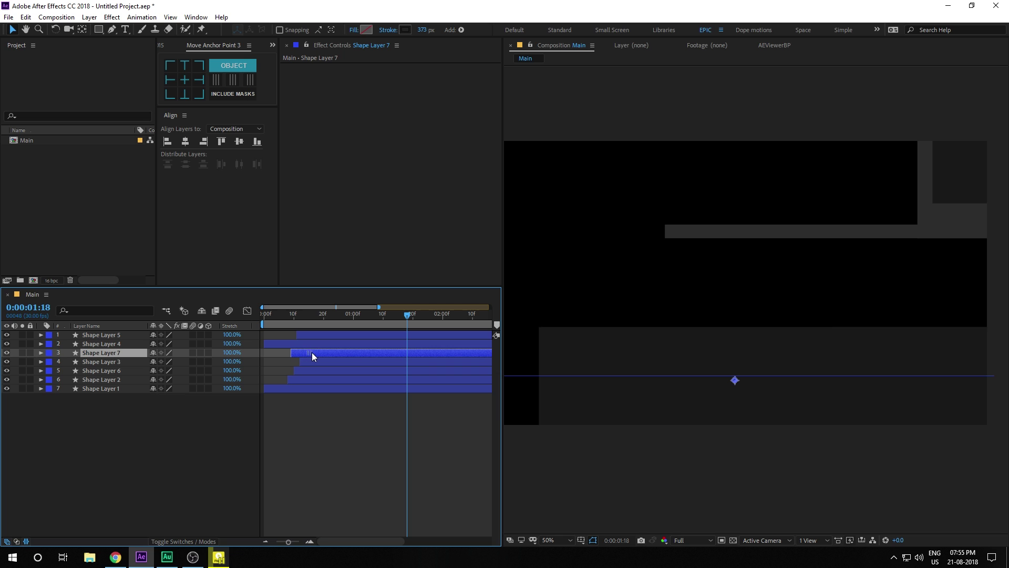
pyautogui.moveTo(312, 353); pyautogui.dragTo(327, 353)
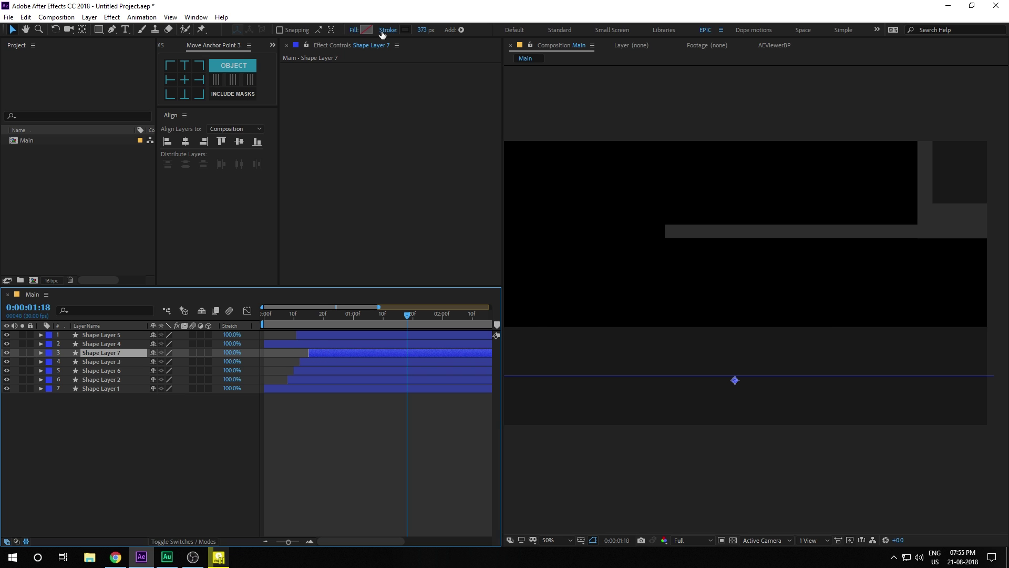
pyautogui.moveTo(420, 35); pyautogui.dragTo(296, 81)
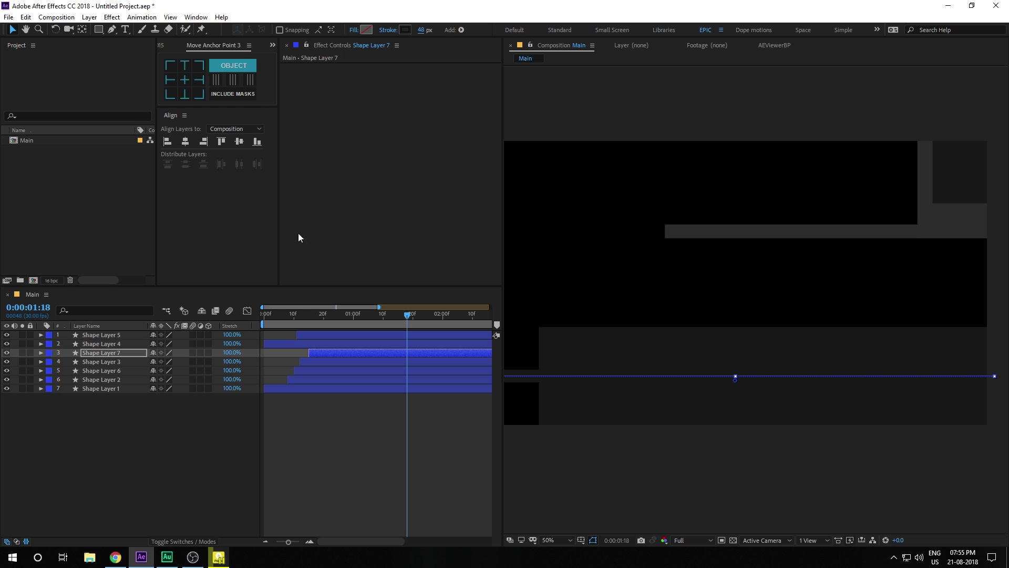
# - Move Shape Layer 7 up to the top edge of the lower bar, and scrub through the animation
pyautogui.click(100, 354)
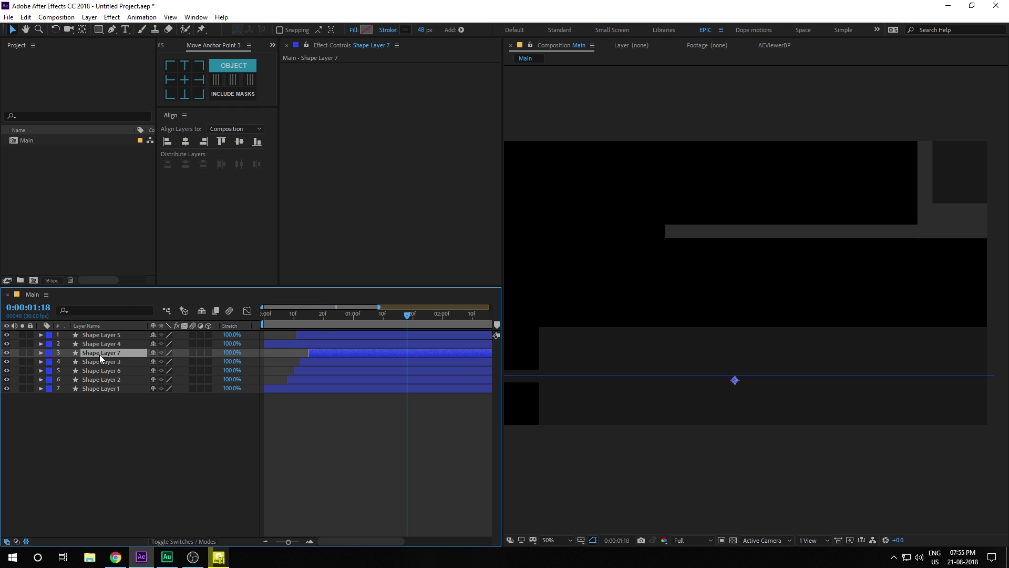
pyautogui.moveTo(735, 385); pyautogui.dragTo(735, 343)
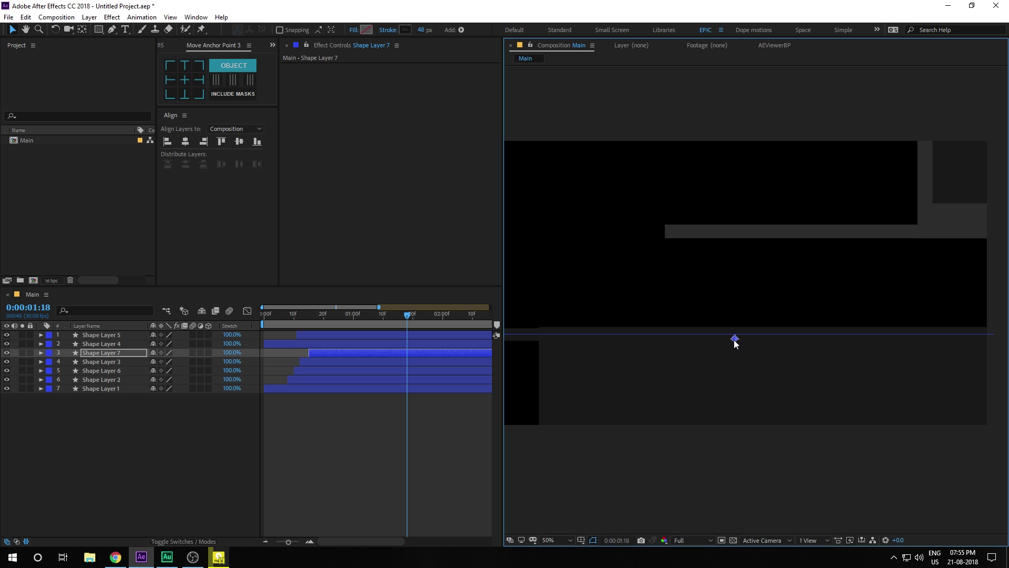
pyautogui.click(135, 457)
pyautogui.moveTo(373, 318); pyautogui.dragTo(428, 316)
pyautogui.moveTo(401, 320); pyautogui.dragTo(363, 333)
# - Darken Shape Layer 2's stroke color to 272727 and copy the hex value
pyautogui.click(119, 368)
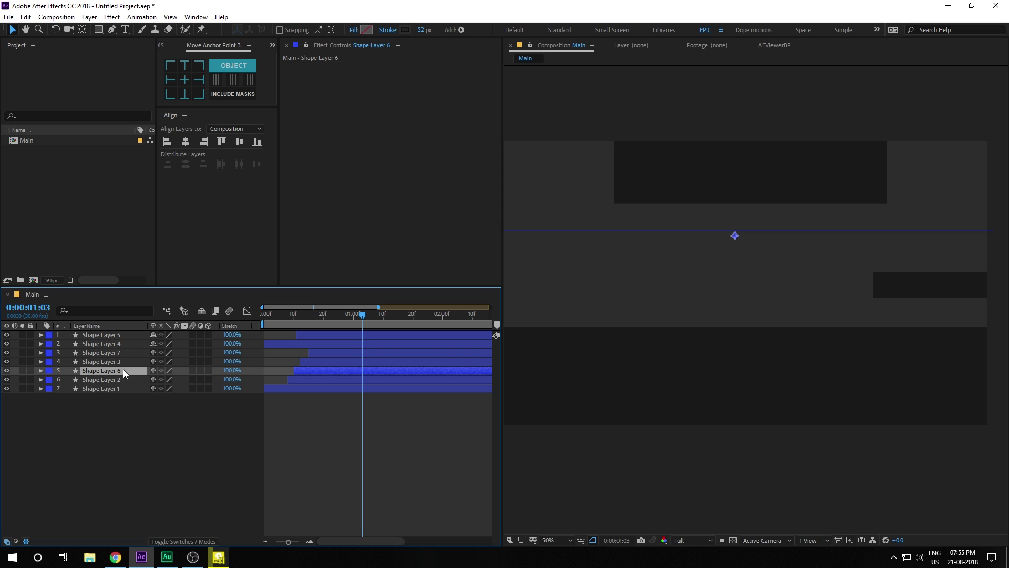
pyautogui.click(118, 377)
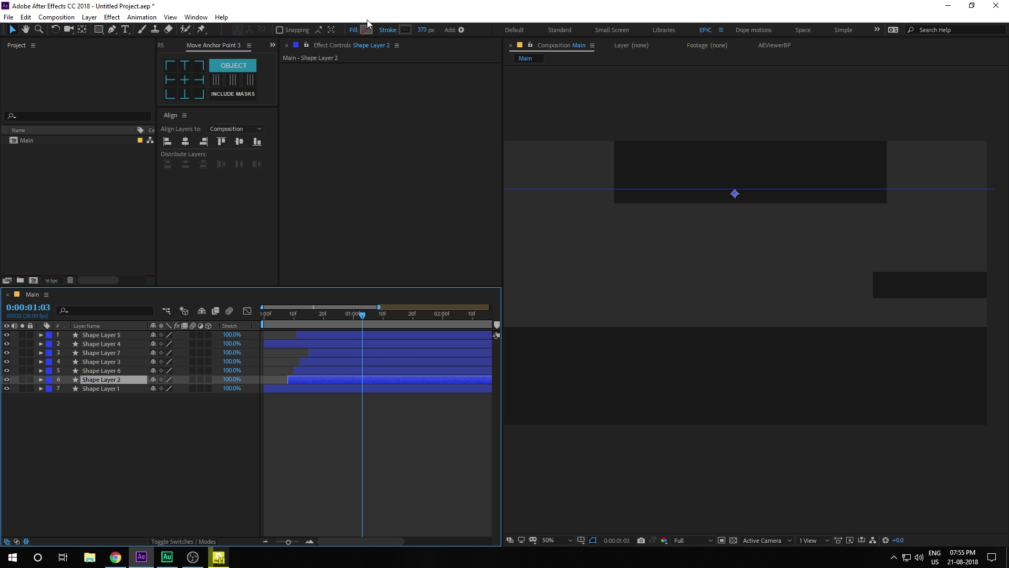
pyautogui.click(403, 30)
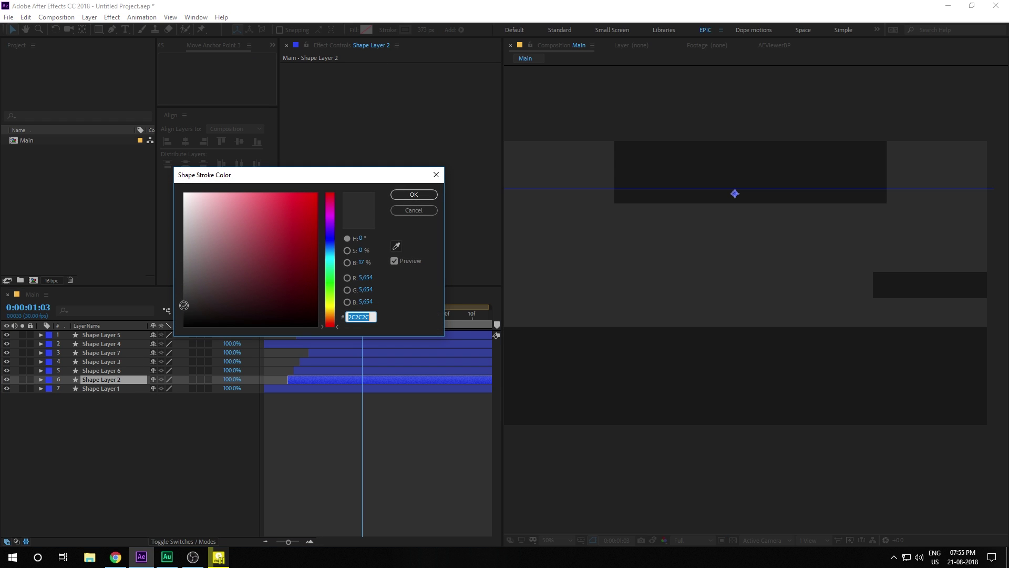
pyautogui.click(183, 306)
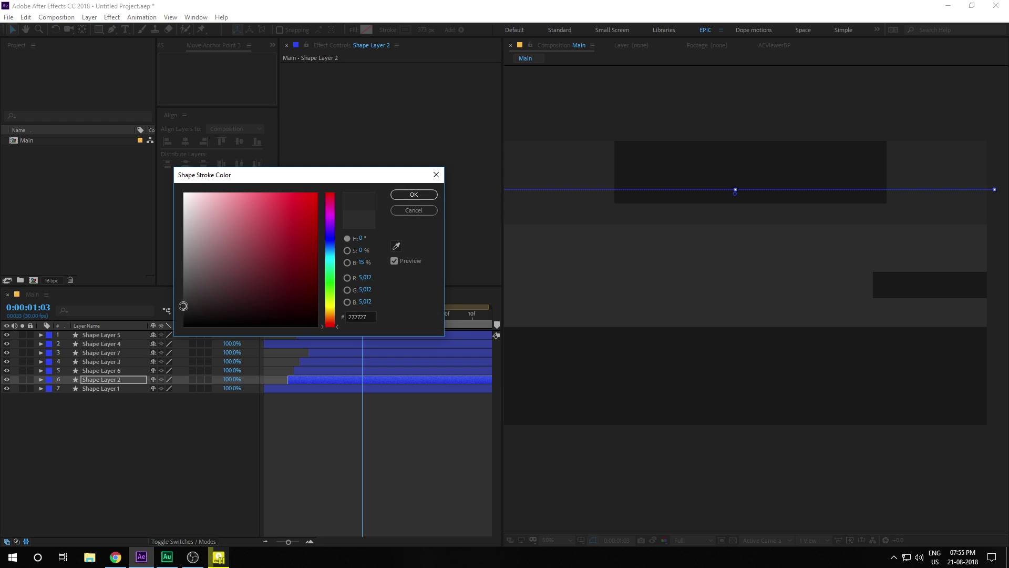
pyautogui.click(367, 320)
pyautogui.click(414, 195)
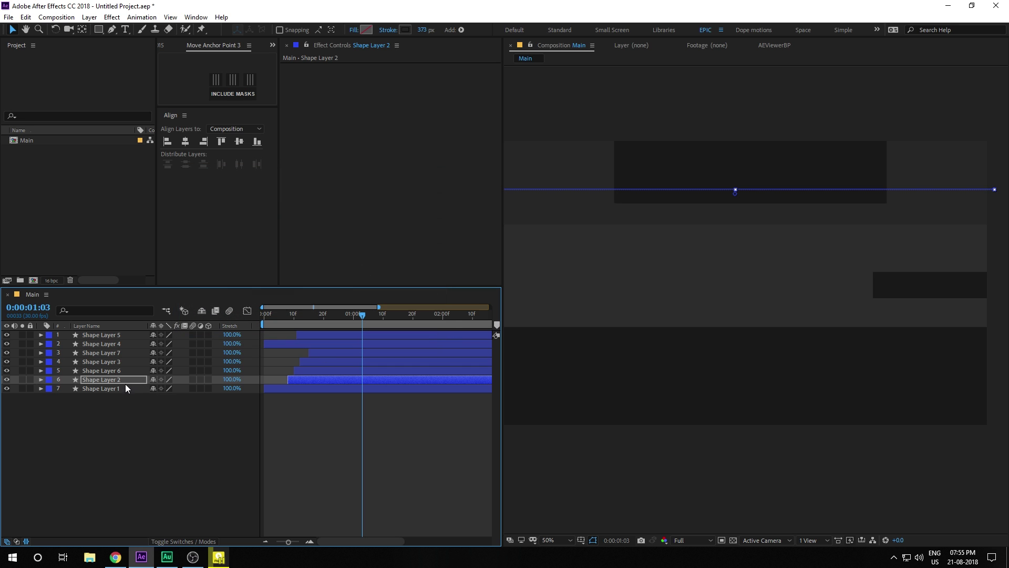
# - Apply the copied stroke color 272727 to Shape Layer 1 and Shape Layer 6, and scrub through the animation
pyautogui.click(117, 387)
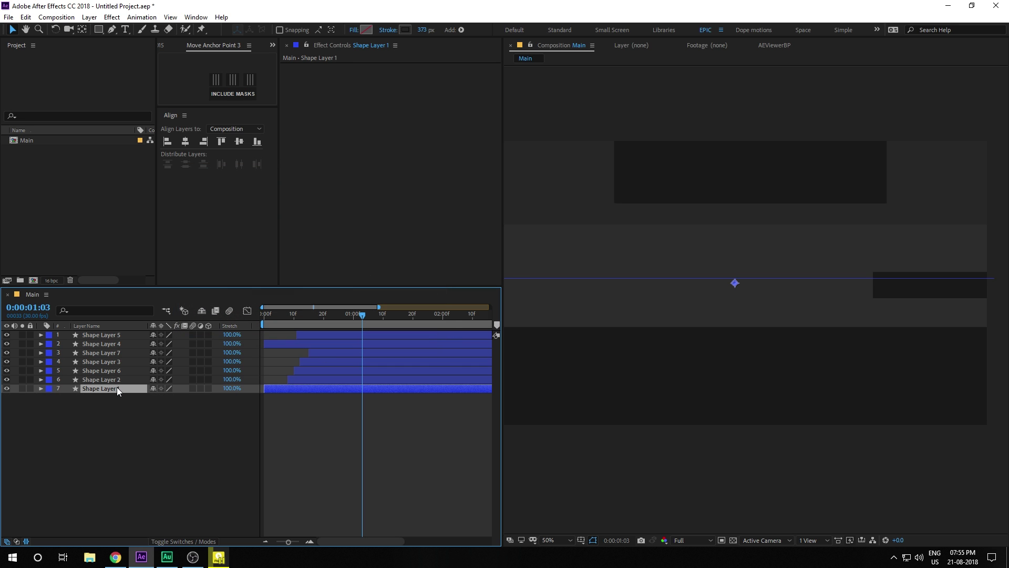
pyautogui.click(405, 29)
pyautogui.click(412, 197)
pyautogui.click(108, 406)
pyautogui.click(106, 389)
pyautogui.moveTo(336, 315)
pyautogui.mouseDown()
pyautogui.moveTo(294, 318)
pyautogui.moveTo(411, 315)
pyautogui.moveTo(323, 317)
pyautogui.mouseUp()
pyautogui.click(99, 361)
pyautogui.click(98, 371)
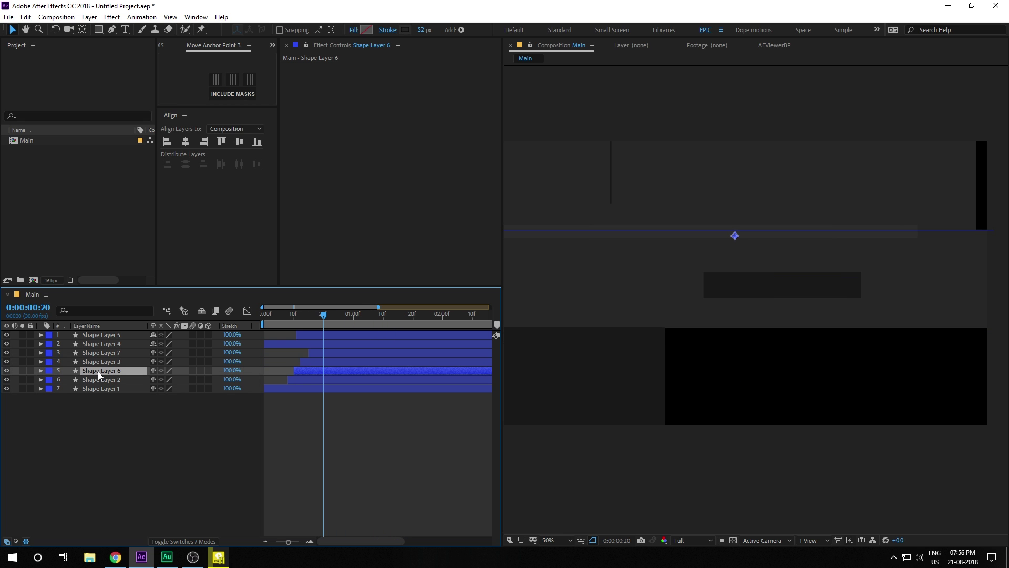
pyautogui.click(405, 30)
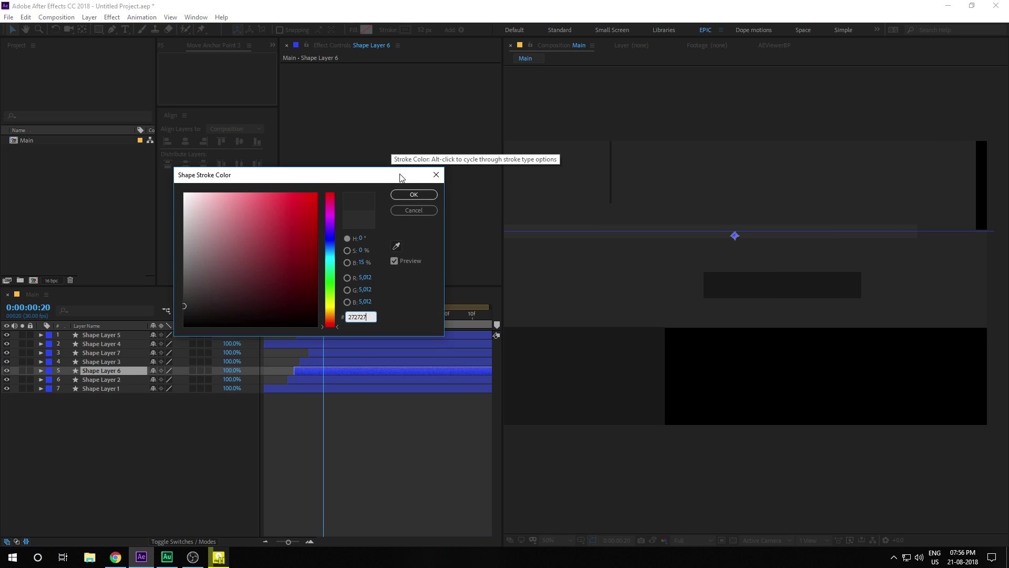
pyautogui.click(414, 195)
pyautogui.click(194, 415)
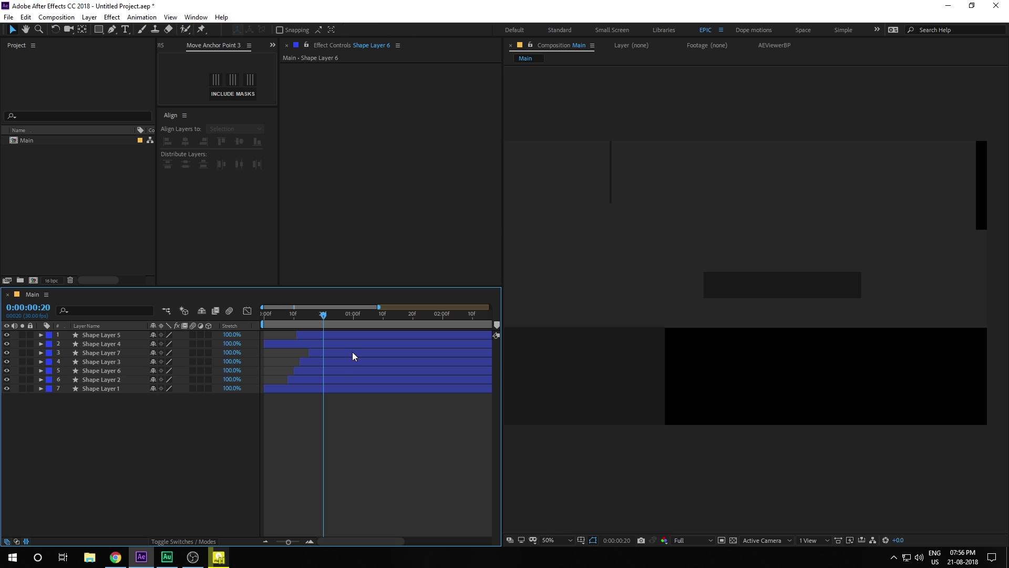
pyautogui.moveTo(318, 321); pyautogui.dragTo(379, 316)
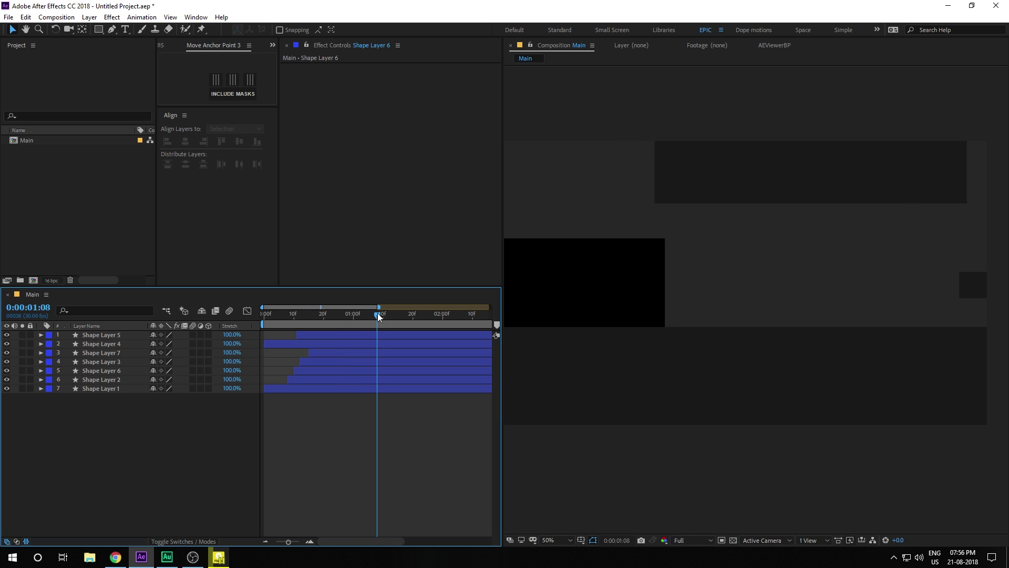
pyautogui.click(118, 336)
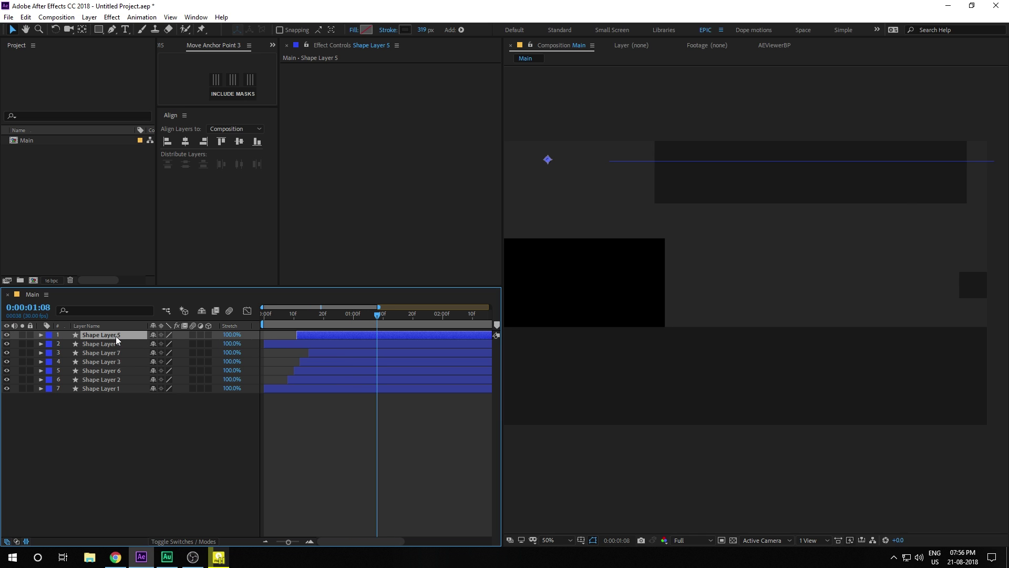
pyautogui.click(117, 380)
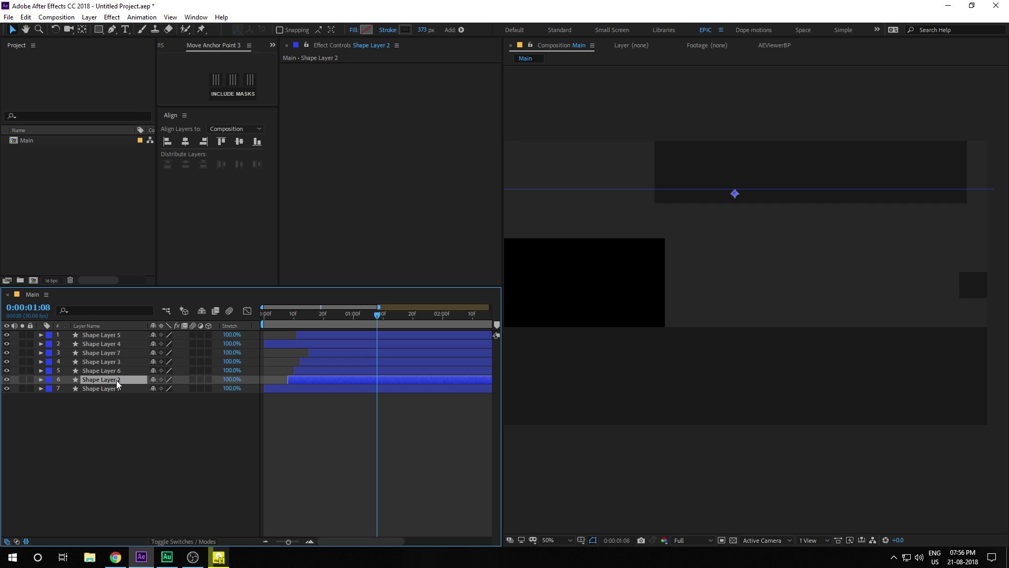
pyautogui.hotkey('ctrl', 'd')
pyautogui.hotkey('ctrl', 'z')
# - Duplicate Shape Layer 5, move the copy down onto the middle bar, and reduce its stroke width to 72 px
pyautogui.click(103, 336)
pyautogui.hotkey('ctrl', 'd')
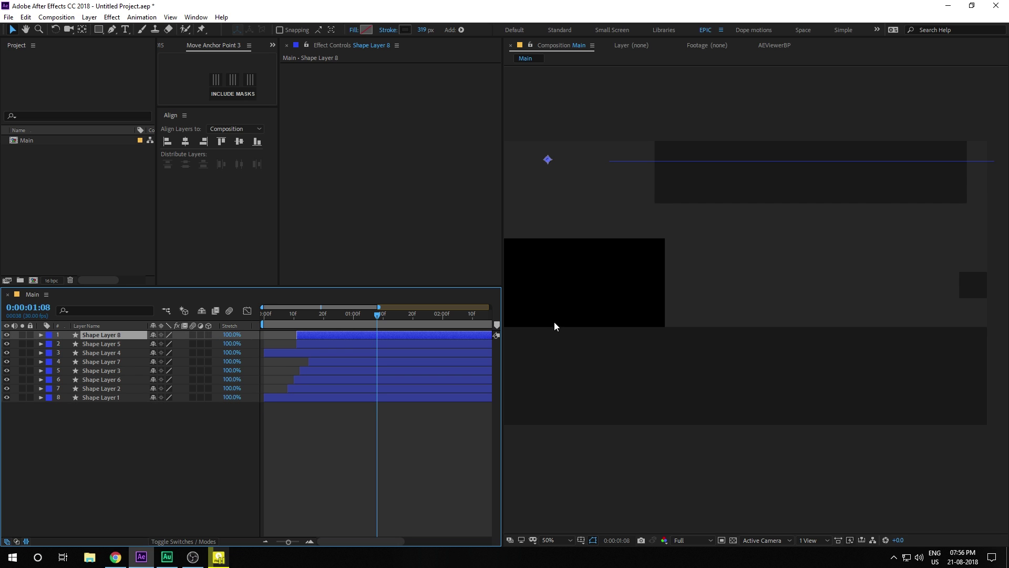
pyautogui.moveTo(558, 159); pyautogui.dragTo(558, 258)
pyautogui.moveTo(422, 30); pyautogui.dragTo(328, 64)
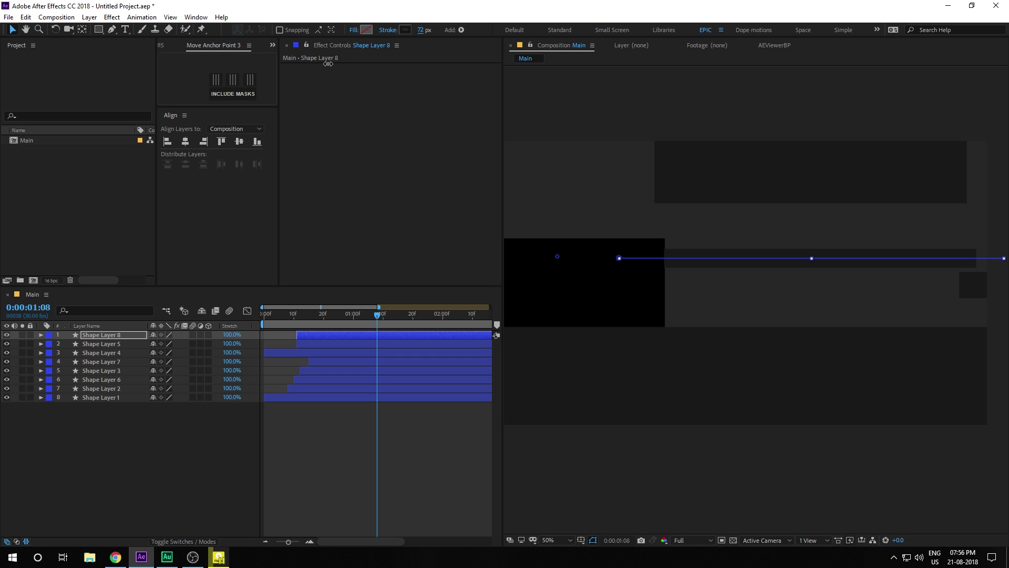
# - Shorten Shape Layer 8's path by pulling its right end point inward, and shift the layer three frames earlier
pyautogui.click(112, 29)
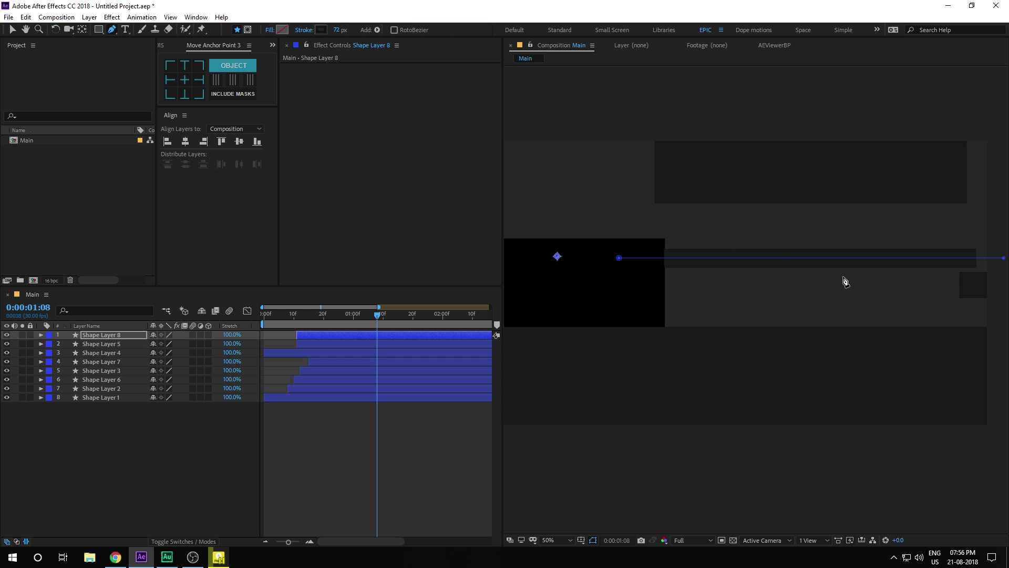
pyautogui.moveTo(1004, 261)
pyautogui.mouseDown()
pyautogui.moveTo(801, 277)
pyautogui.moveTo(822, 277)
pyautogui.mouseUp()
pyautogui.click(144, 478)
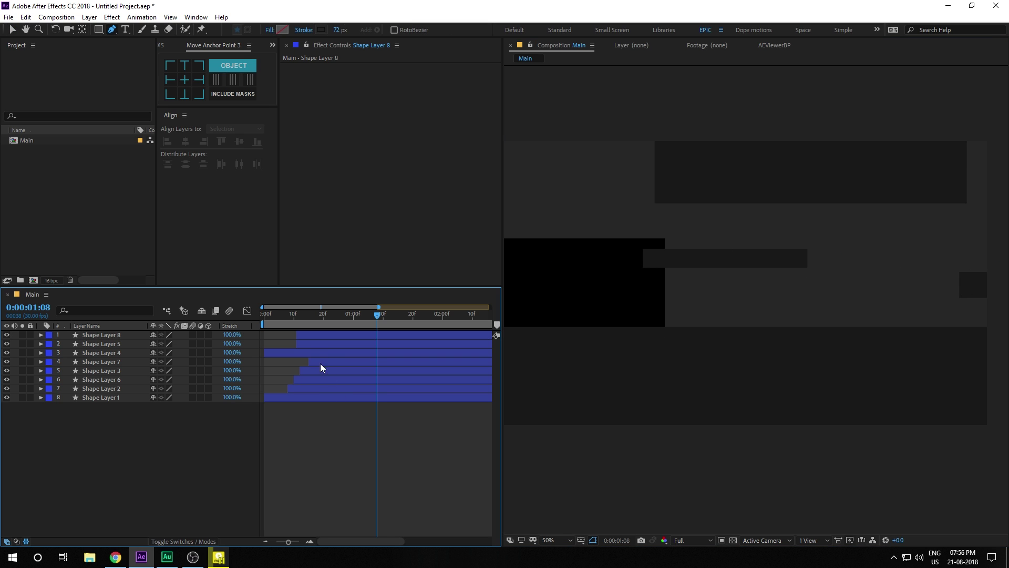
pyautogui.moveTo(315, 334); pyautogui.dragTo(359, 319)
pyautogui.click(329, 319)
pyautogui.click(220, 560)
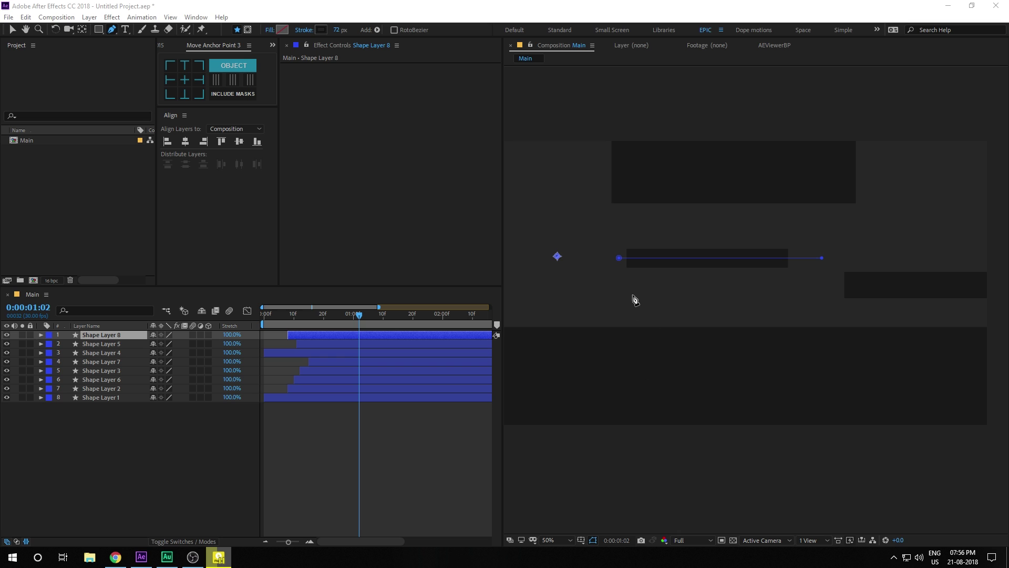
# - Move Shape Layer 8 down and slightly left onto the lower bar's top edge, and increase its stroke width to 109 px
pyautogui.moveTo(556, 254); pyautogui.dragTo(546, 295)
pyautogui.hotkey('ctrl', 'z')
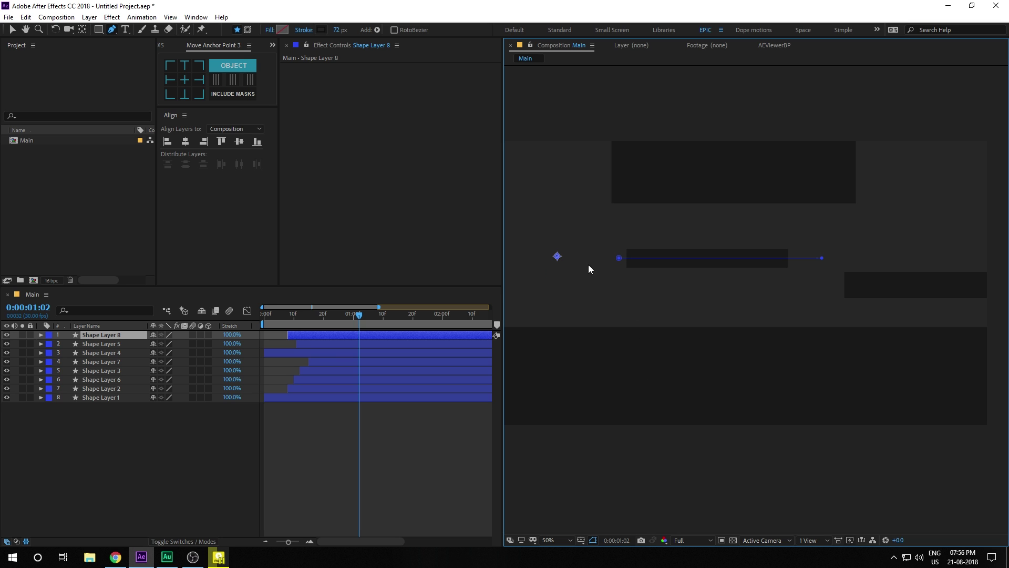
pyautogui.click(107, 428)
pyautogui.click(105, 335)
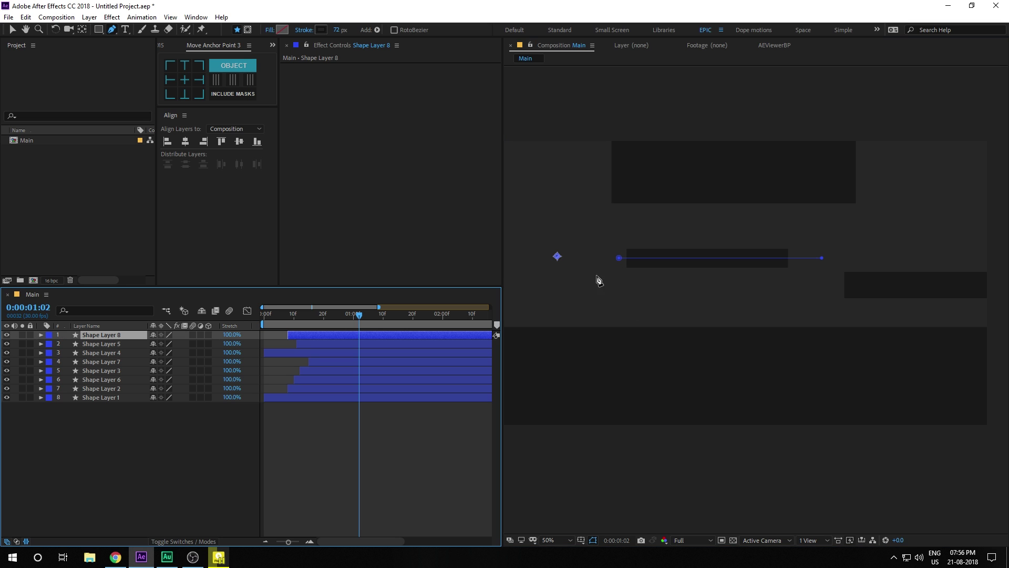
pyautogui.press('v')
pyautogui.moveTo(557, 258); pyautogui.dragTo(537, 323)
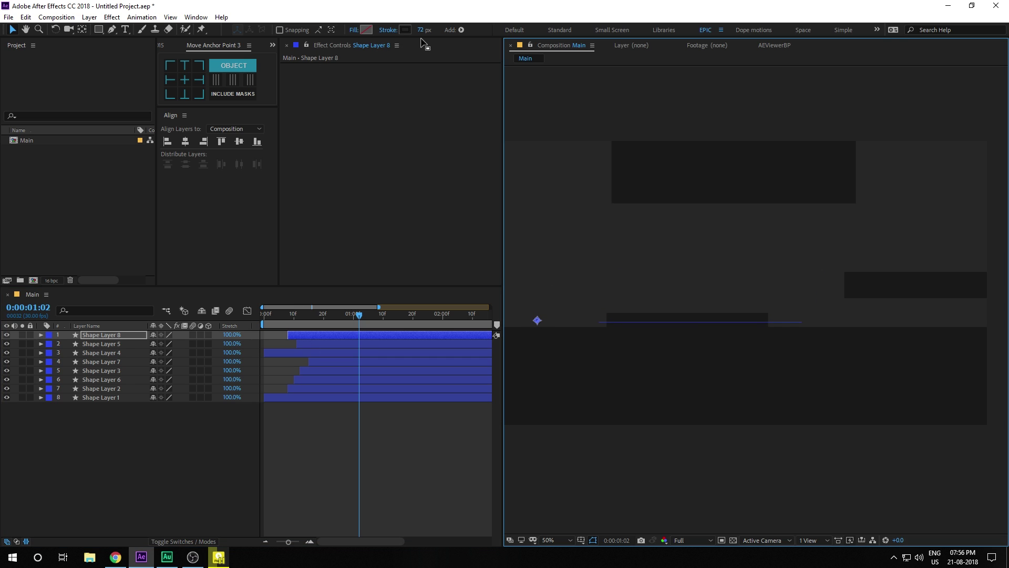
pyautogui.moveTo(421, 31); pyautogui.dragTo(441, 30)
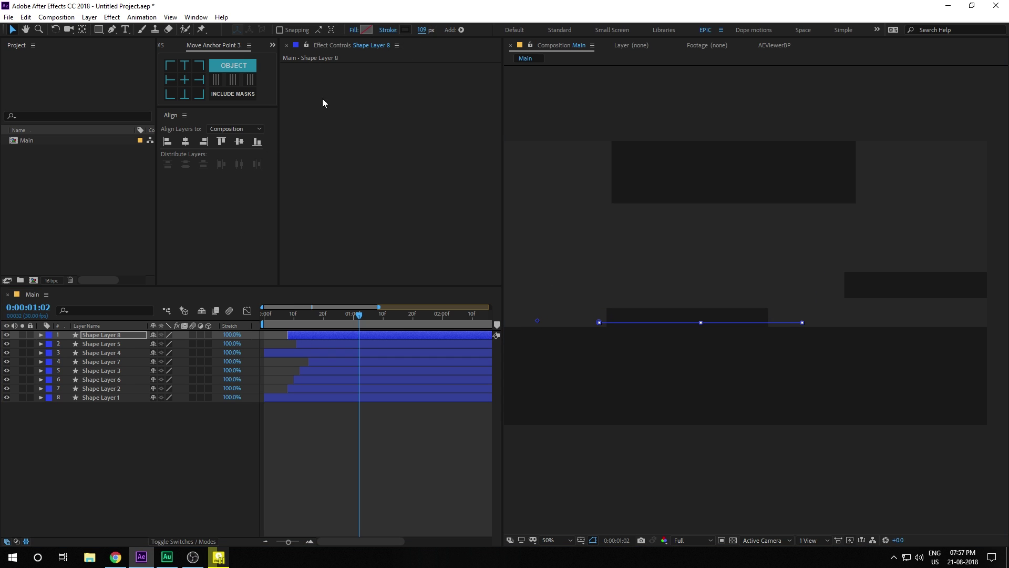
# - Duplicate Shape Layer 2, move the copy down and to the top of the layer stack, and reduce its stroke width to 74 px
pyautogui.click(117, 389)
pyautogui.hotkey('ctrl', 'd')
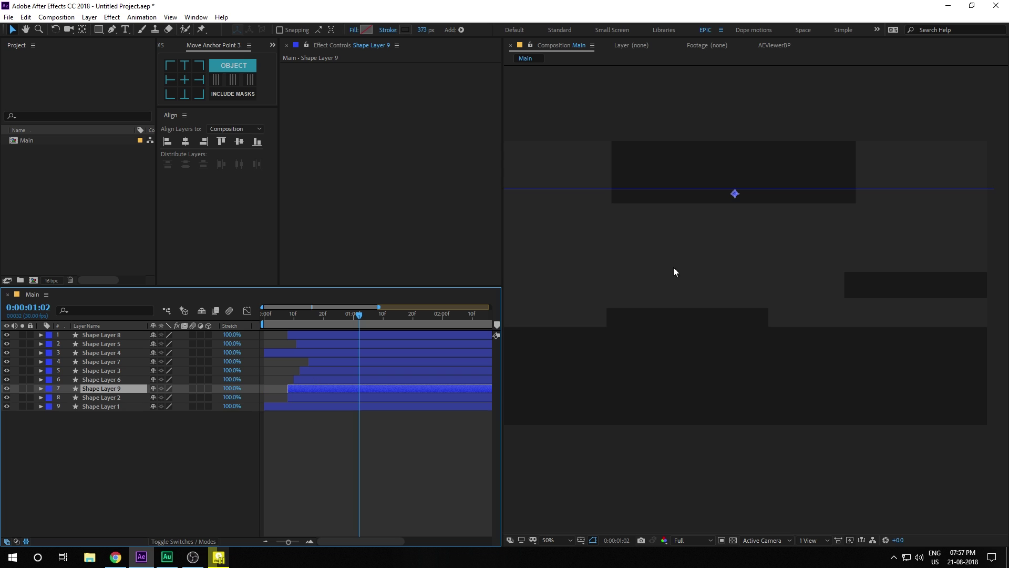
pyautogui.moveTo(741, 197); pyautogui.dragTo(720, 273)
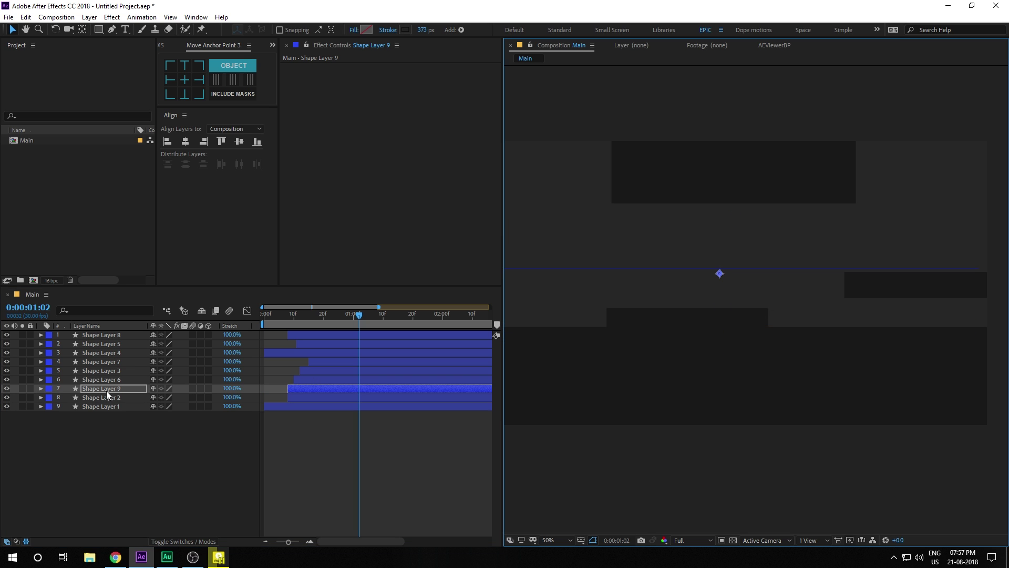
pyautogui.moveTo(107, 395); pyautogui.dragTo(115, 332)
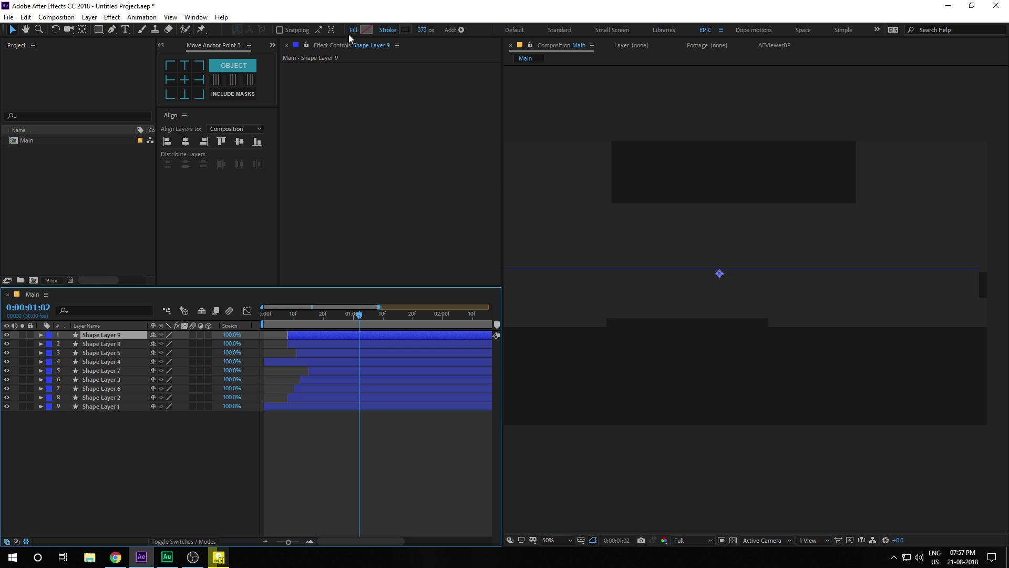
pyautogui.moveTo(421, 30)
pyautogui.mouseDown()
pyautogui.moveTo(371, 43)
pyautogui.moveTo(302, 83)
pyautogui.mouseUp()
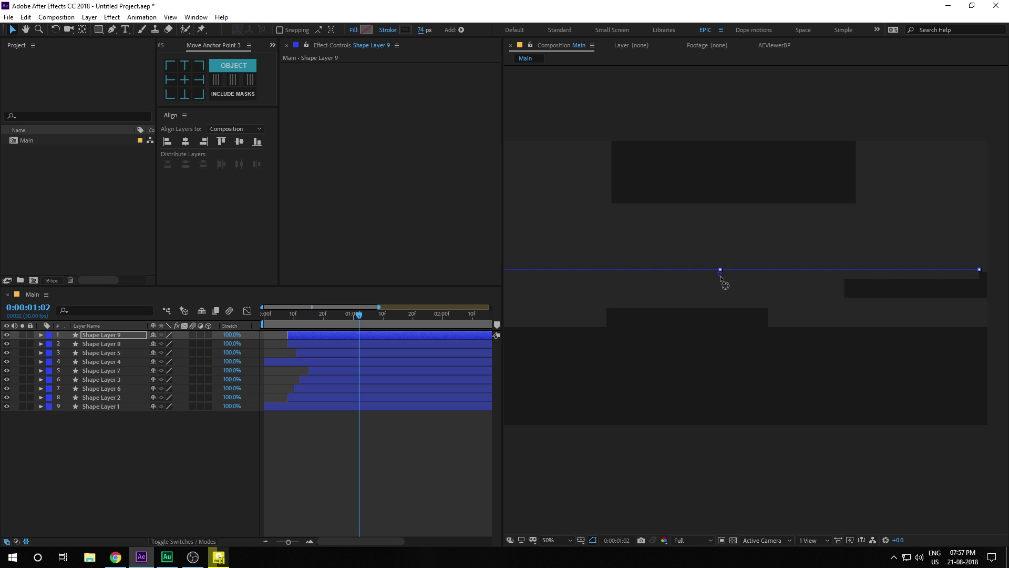
pyautogui.click(110, 437)
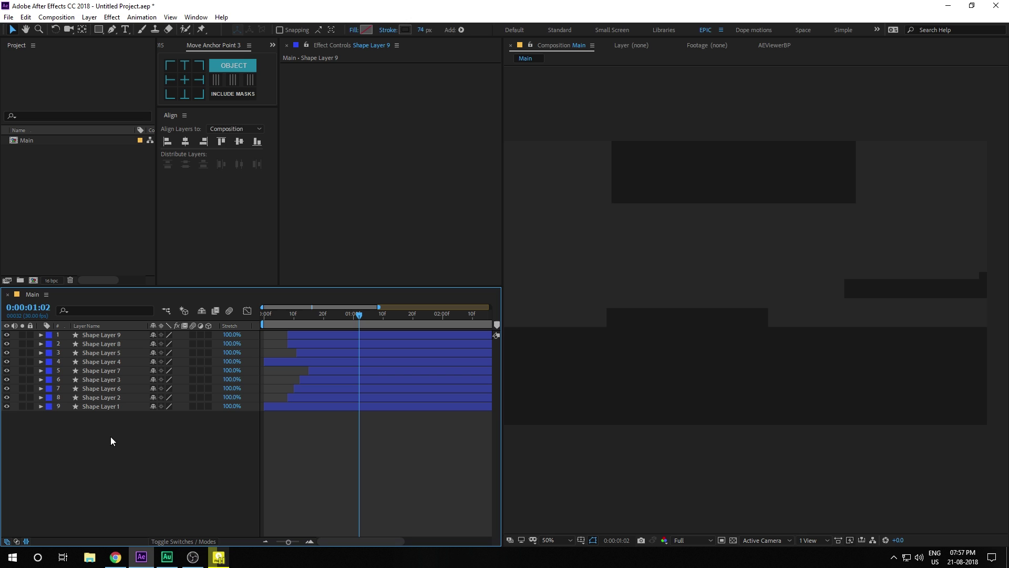
# - Move Shape Layer 9 down and left onto the left part of the lower bar, and delay the layer by about five frames
pyautogui.click(95, 337)
pyautogui.moveTo(714, 275); pyautogui.dragTo(367, 381)
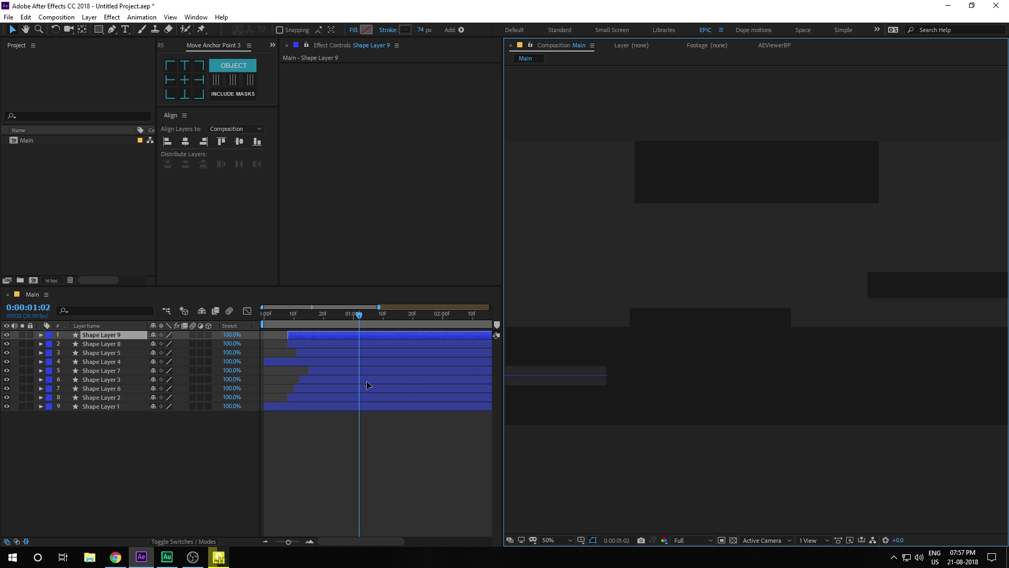
pyautogui.press(',')
pyautogui.click(374, 436)
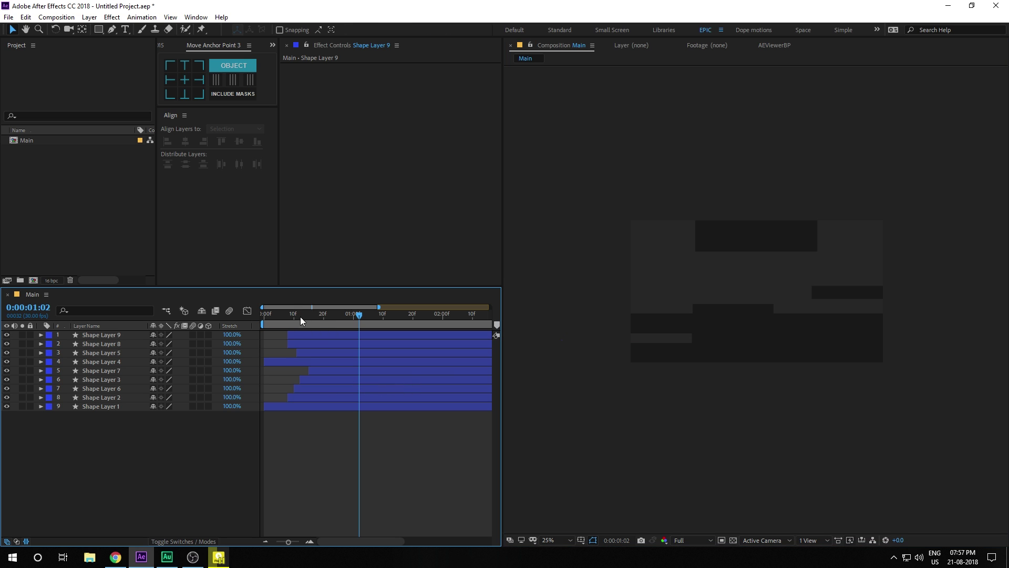
pyautogui.moveTo(283, 317); pyautogui.dragTo(324, 335)
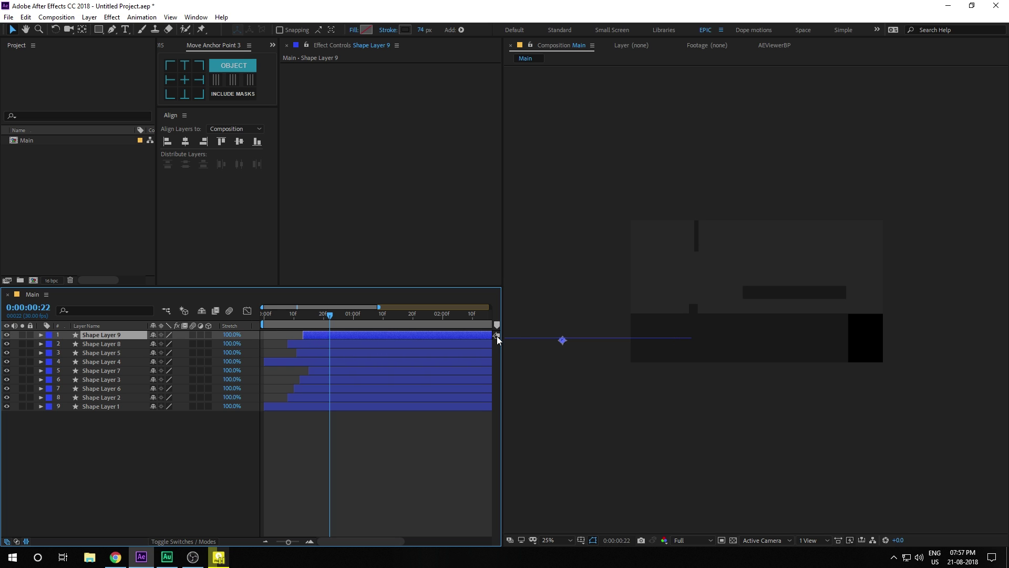
# - Shorten Shape Layer 9's path by pulling its left end point inward to just outside the frame, and scrub to check it
pyautogui.click(112, 30)
pyautogui.moveTo(595, 302); pyautogui.dragTo(692, 301)
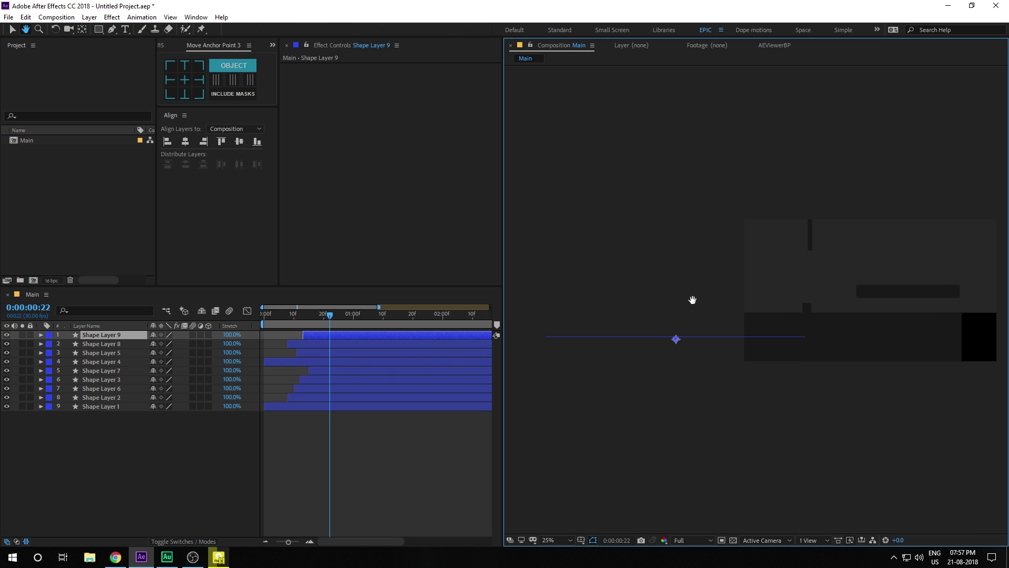
pyautogui.click(119, 337)
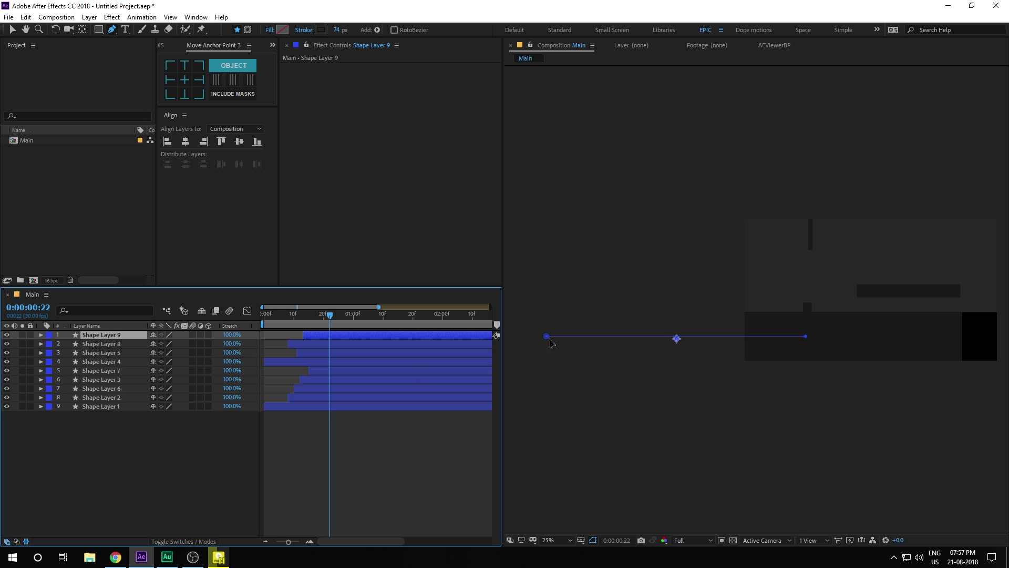
pyautogui.moveTo(547, 337); pyautogui.dragTo(732, 345)
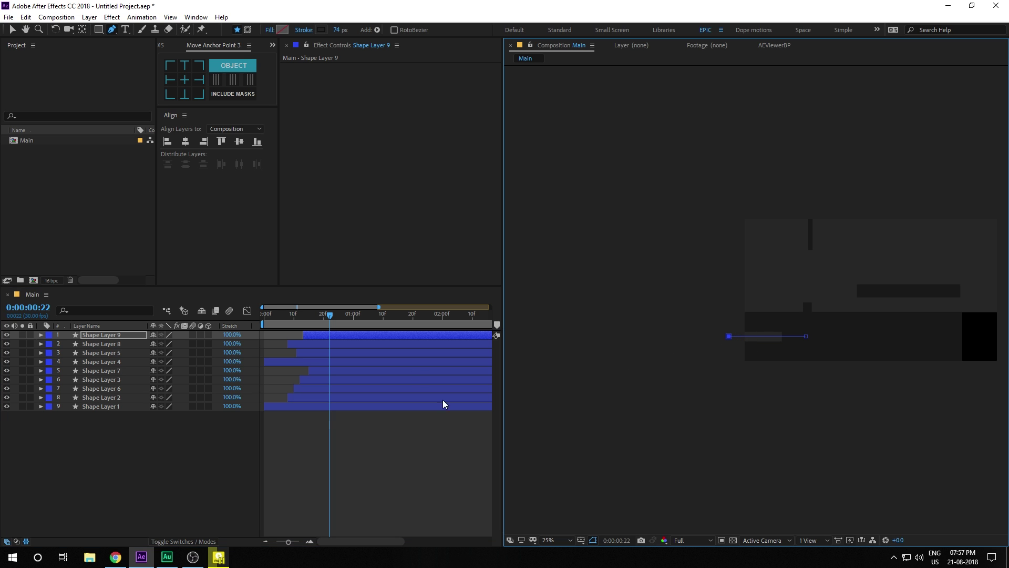
pyautogui.moveTo(330, 322); pyautogui.dragTo(321, 372)
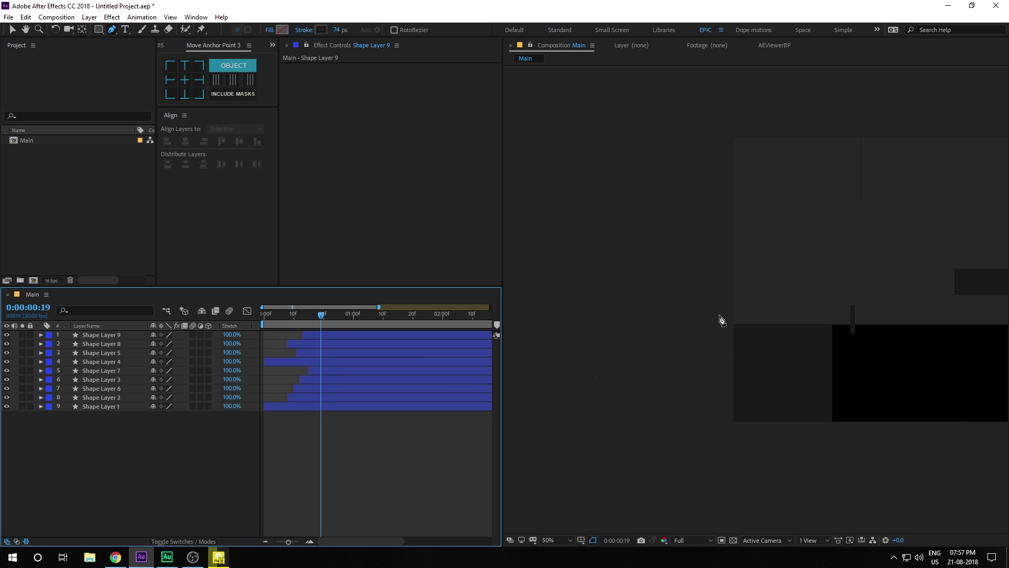
# - Shift Shape Layer 4's Trim Paths Start and End keyframes earlier so the first End keyframe sits at frame 0, and scrub the animation
pyautogui.scroll(2, 746, 360)
pyautogui.press('space')
pyautogui.moveTo(745, 361); pyautogui.dragTo(483, 326)
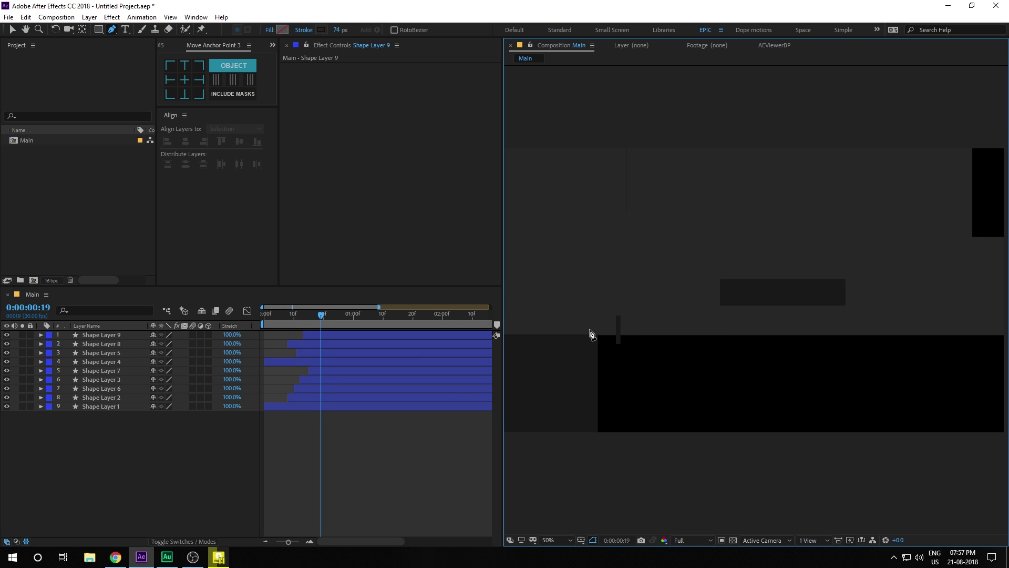
pyautogui.click(104, 352)
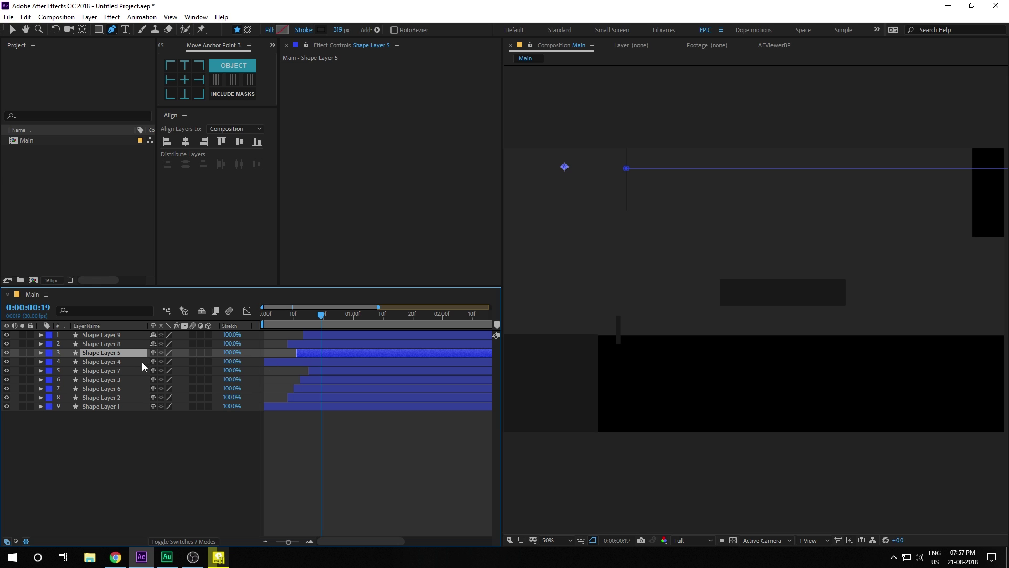
pyautogui.click(132, 362)
pyautogui.press('v')
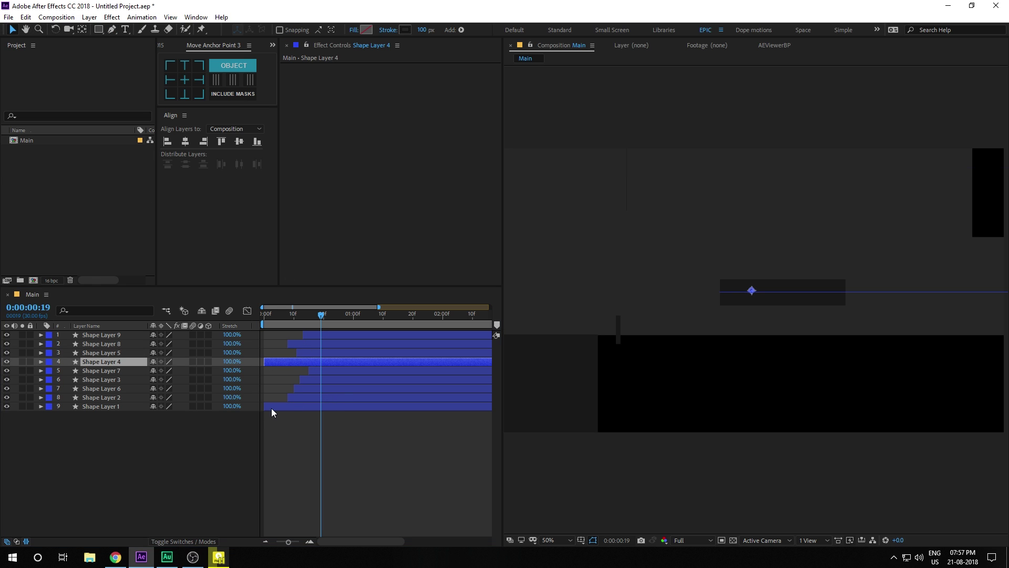
pyautogui.press('u')
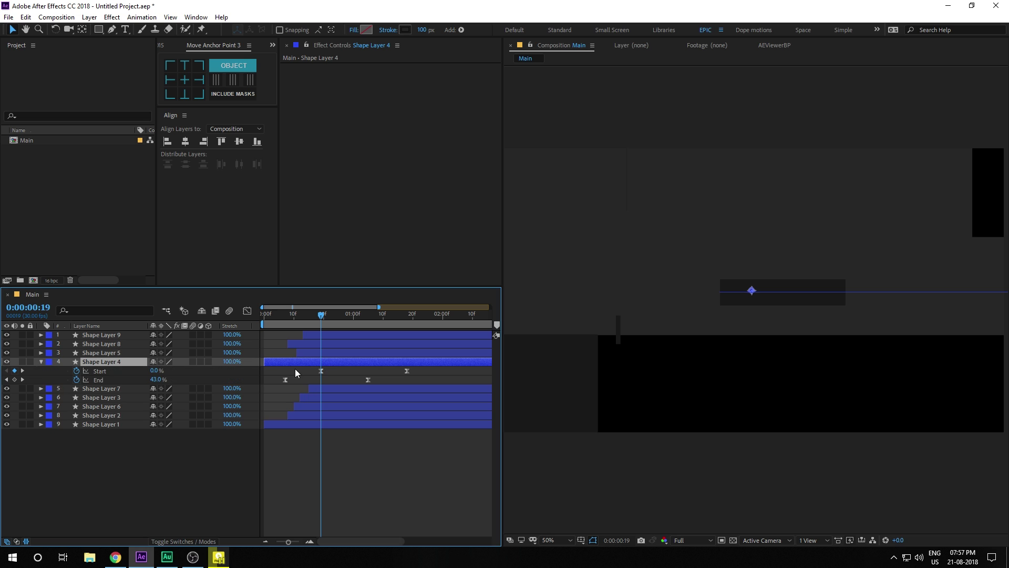
pyautogui.moveTo(280, 371); pyautogui.dragTo(375, 393)
pyautogui.click(410, 371)
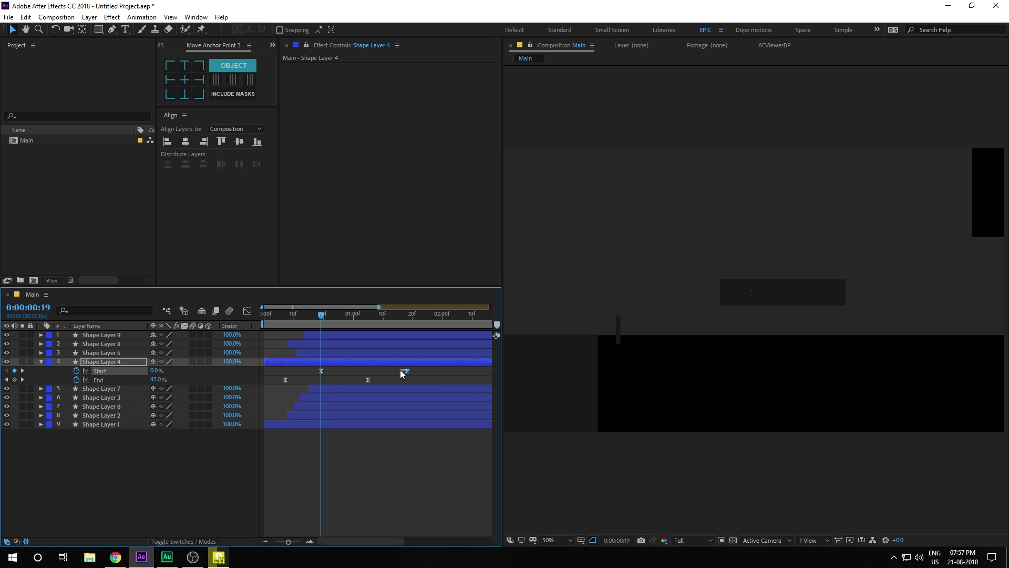
pyautogui.moveTo(281, 369); pyautogui.dragTo(384, 373)
pyautogui.click(375, 380)
pyautogui.moveTo(294, 311); pyautogui.dragTo(351, 328)
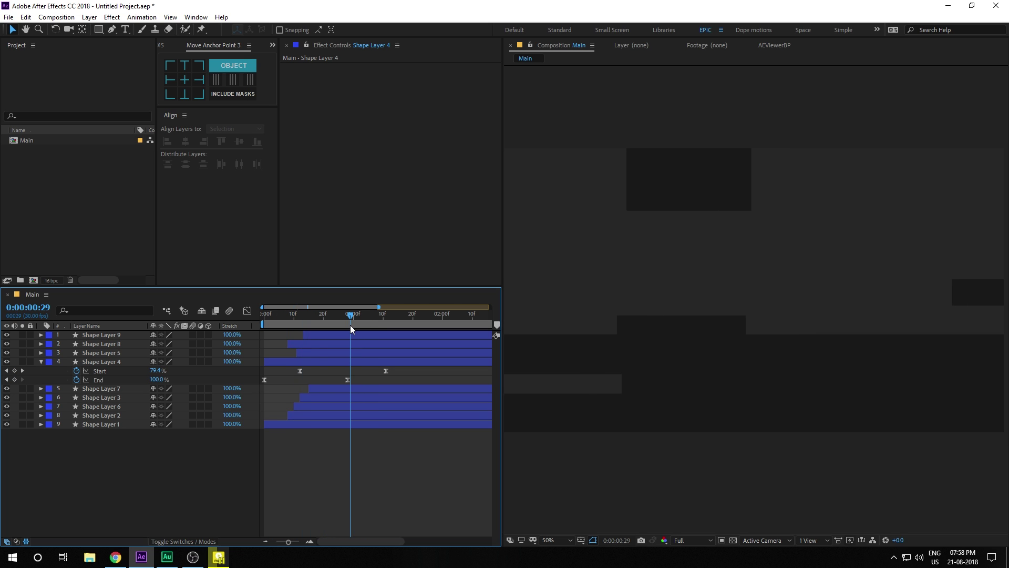
# - Try shifting Shape Layer 5 about three frames earlier, and undo the shift
pyautogui.click(112, 343)
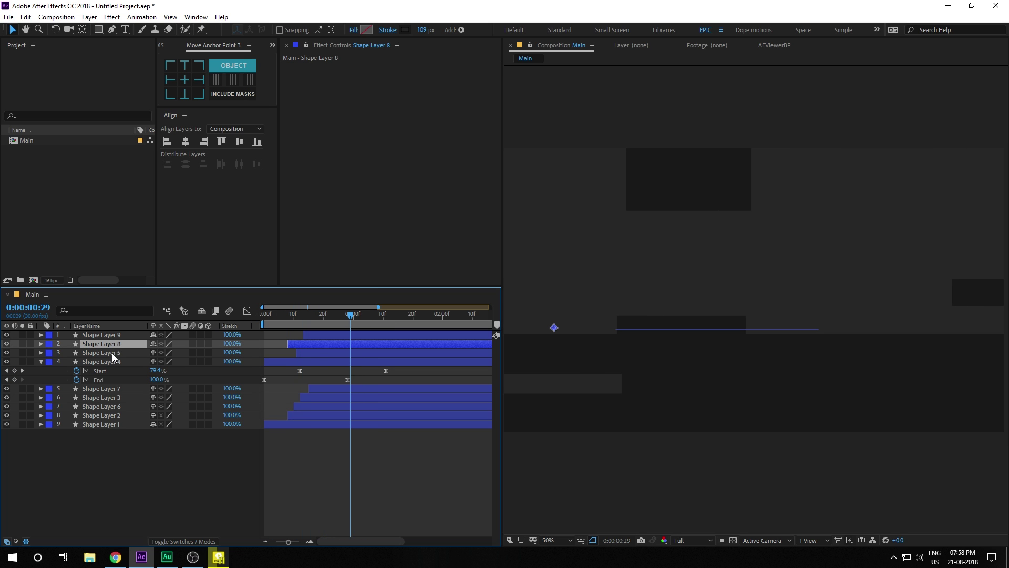
pyautogui.click(112, 353)
pyautogui.moveTo(307, 353); pyautogui.dragTo(298, 354)
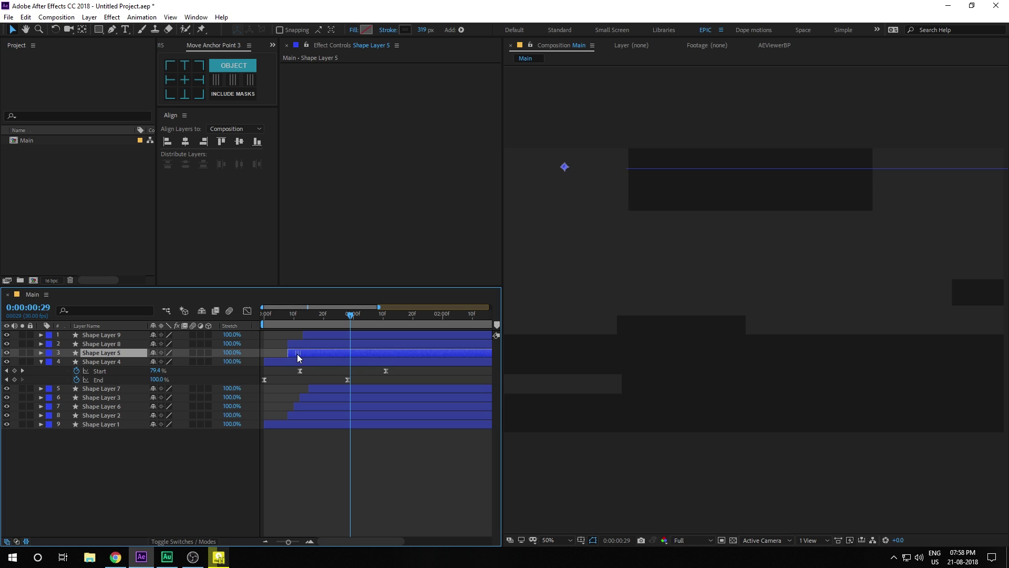
pyautogui.hotkey('ctrl', 'z')
# - Shift Shape Layer 8 earlier so it already runs at the composition's first frame
pyautogui.click(302, 345)
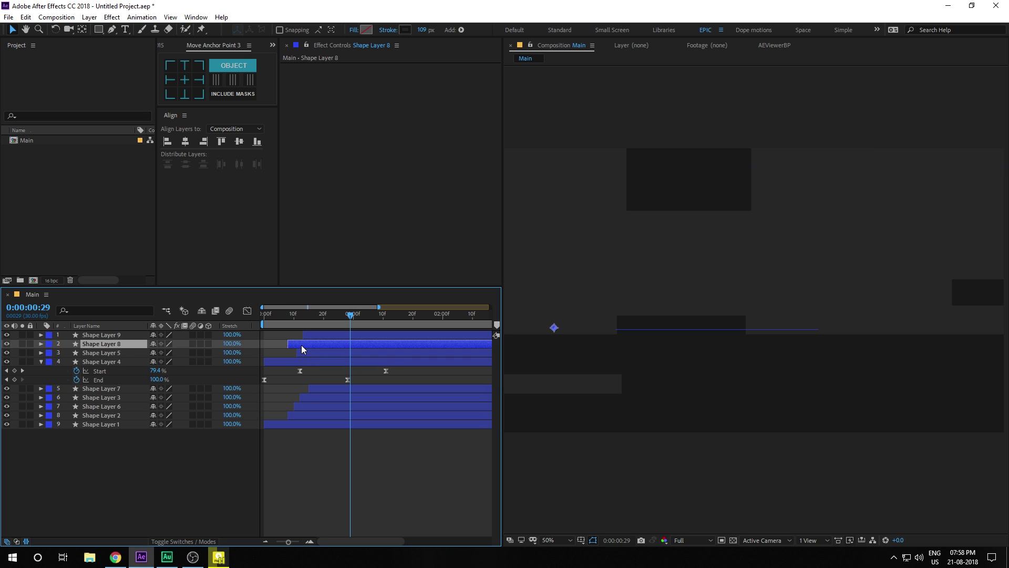
pyautogui.moveTo(301, 345); pyautogui.dragTo(247, 363)
# - Create a new 1920 x 1080, 30 fps, five-second composition named X, and widen the composition viewer
pyautogui.click(150, 215)
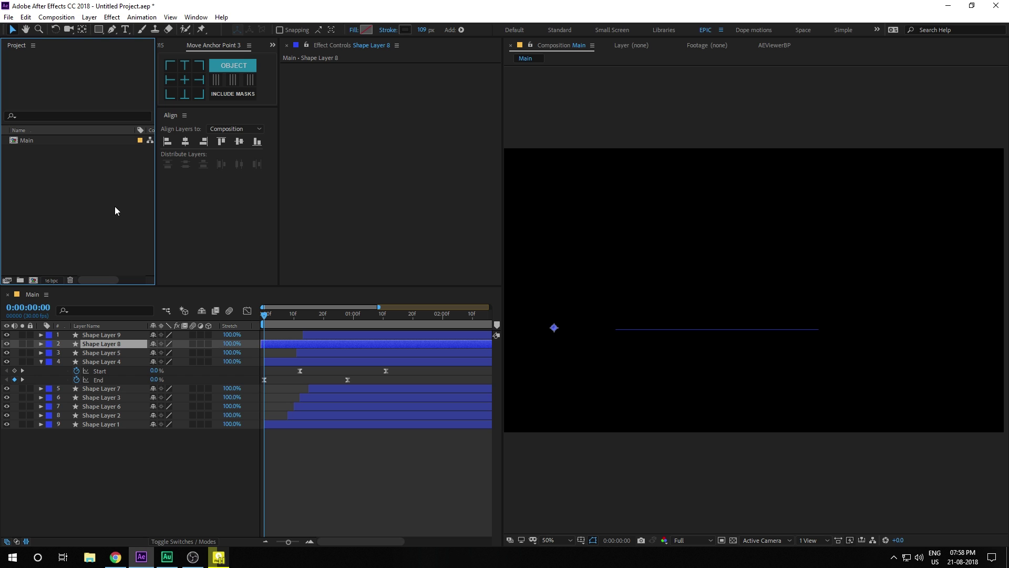
pyautogui.click(33, 280)
pyautogui.moveTo(489, 120); pyautogui.dragTo(448, 104)
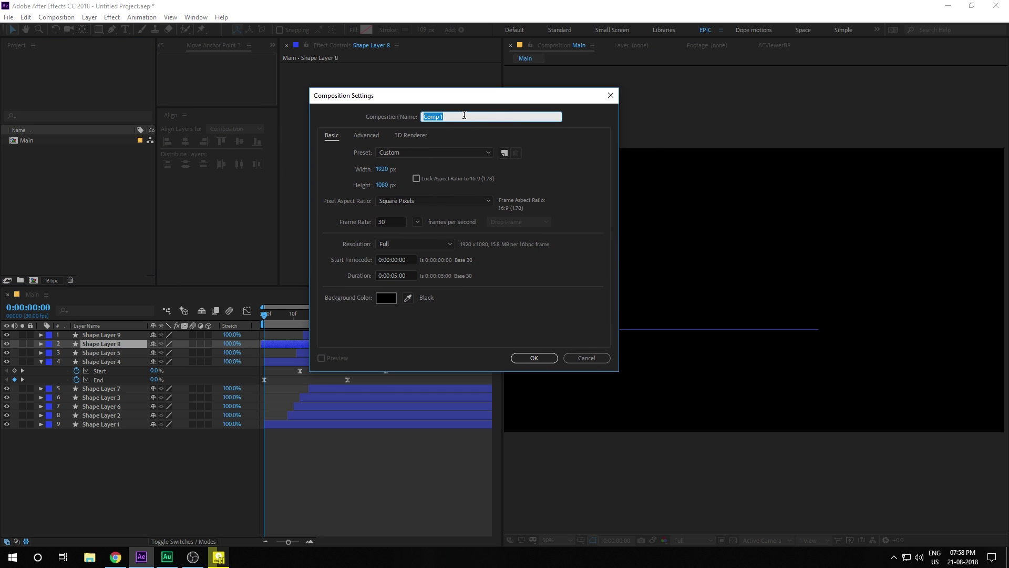
pyautogui.write('X')
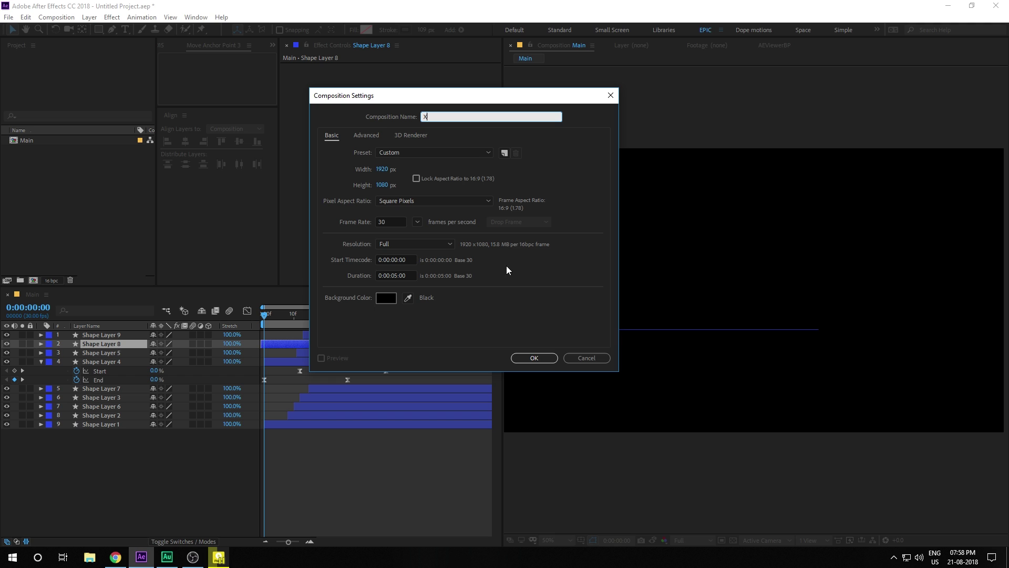
pyautogui.click(534, 357)
pyautogui.moveTo(502, 244); pyautogui.dragTo(435, 241)
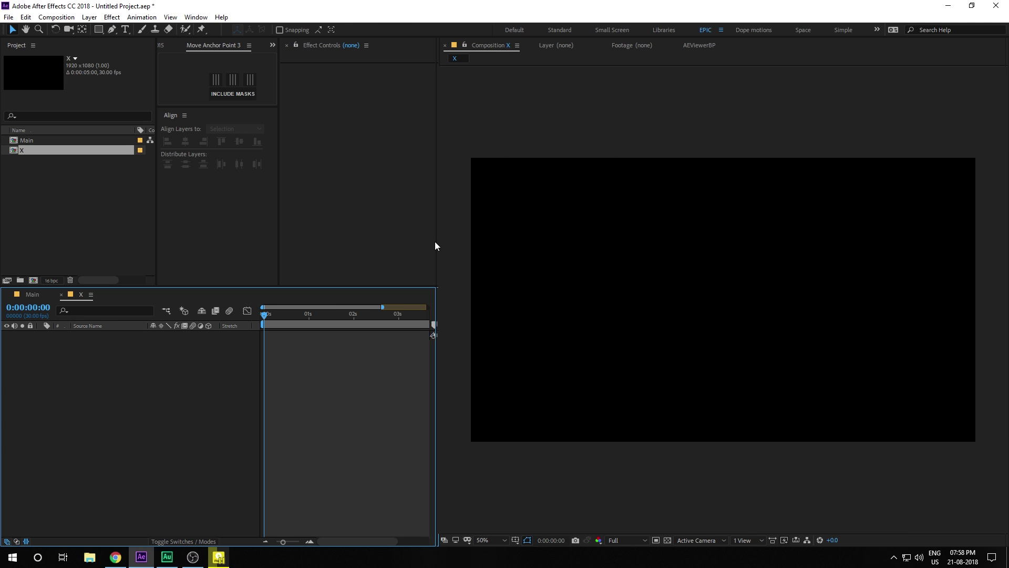
# - Draw a tall rectangle of about 130 x 550 px left of the composition's centre, with fill color FFBA00 and a 0 px stroke
pyautogui.click(99, 30)
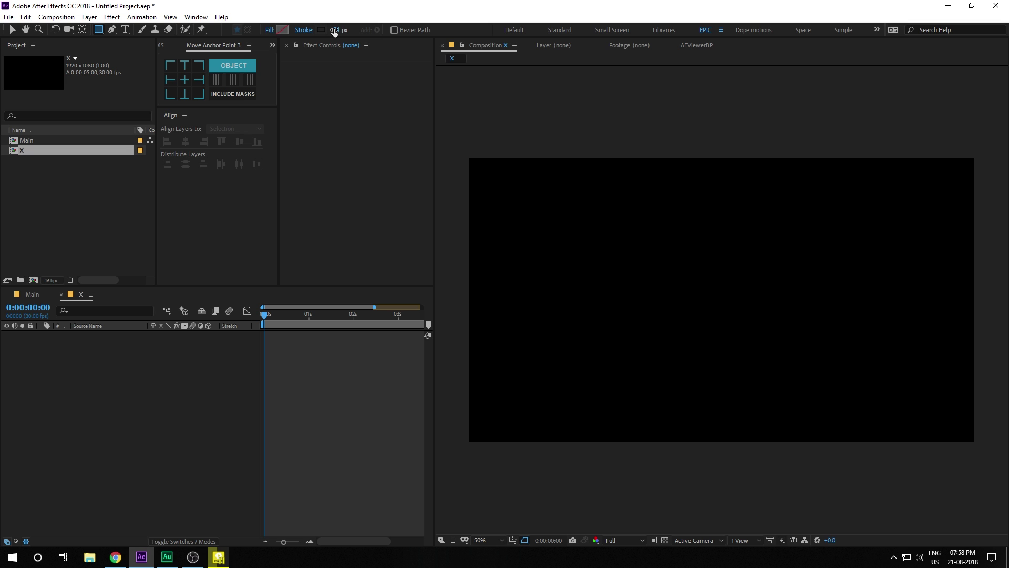
pyautogui.click(281, 30)
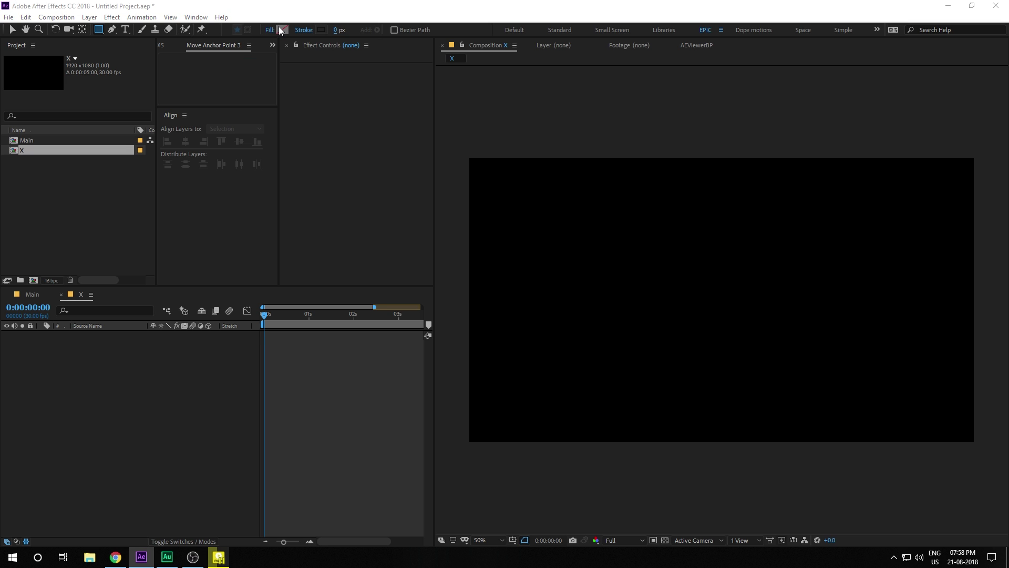
pyautogui.moveTo(331, 305); pyautogui.dragTo(332, 311)
pyautogui.click(299, 203)
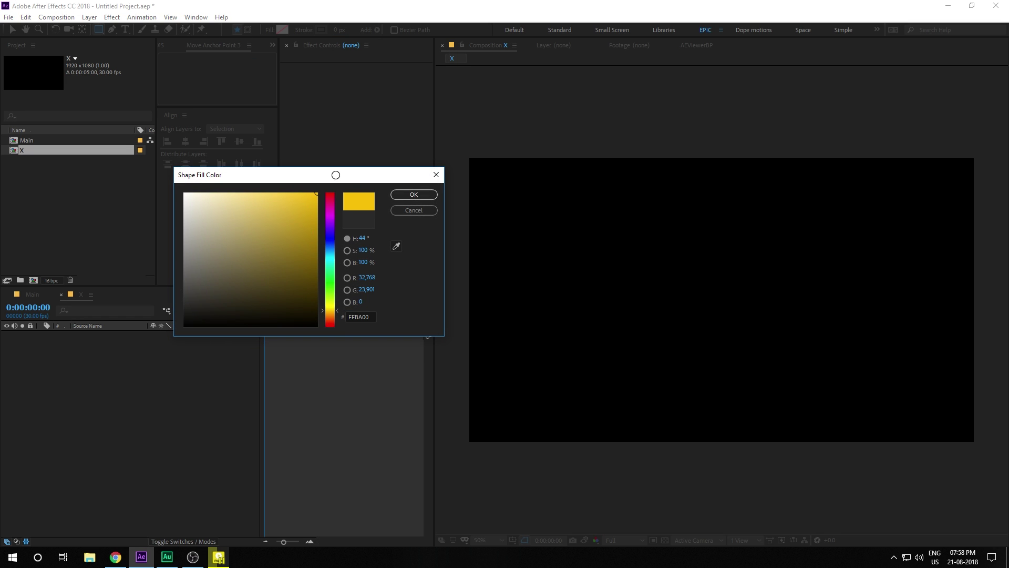
pyautogui.click(414, 195)
pyautogui.moveTo(658, 214); pyautogui.dragTo(691, 358)
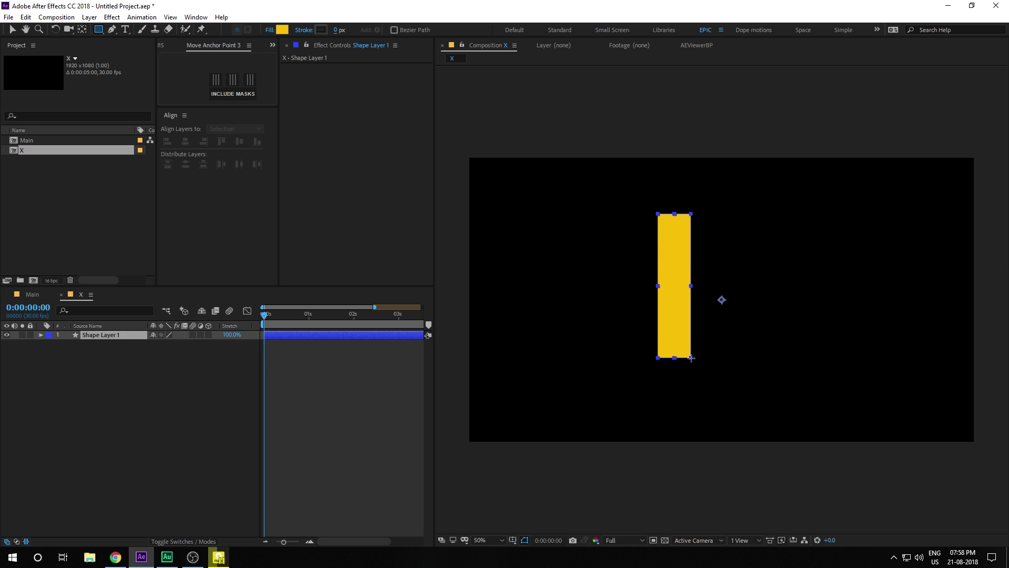
# - Reveal the rectangle path's size properties and set the rectangle's width to 50 px
pyautogui.click(58, 353)
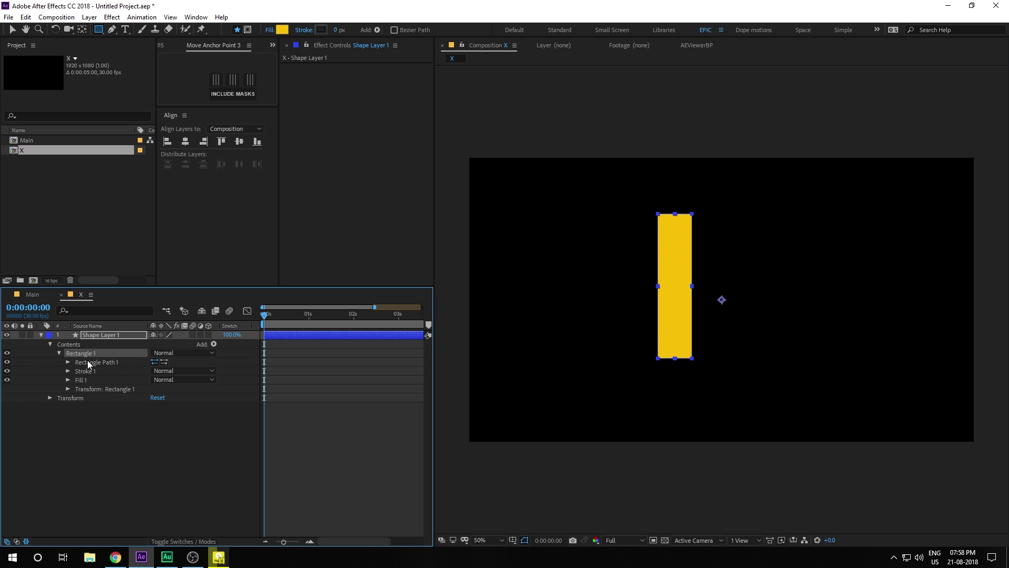
pyautogui.click(68, 363)
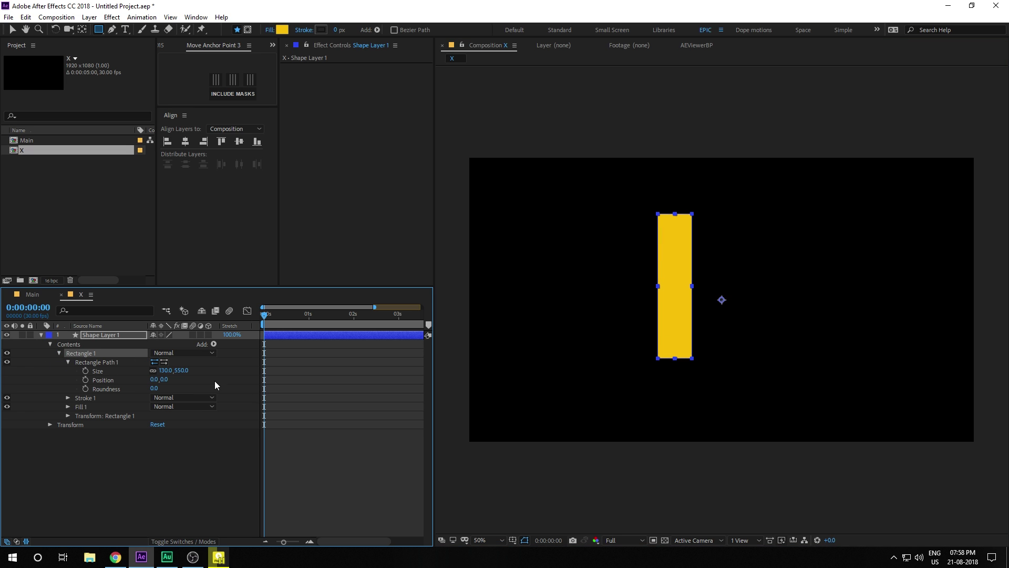
pyautogui.moveTo(165, 370); pyautogui.dragTo(121, 373)
pyautogui.click(162, 371)
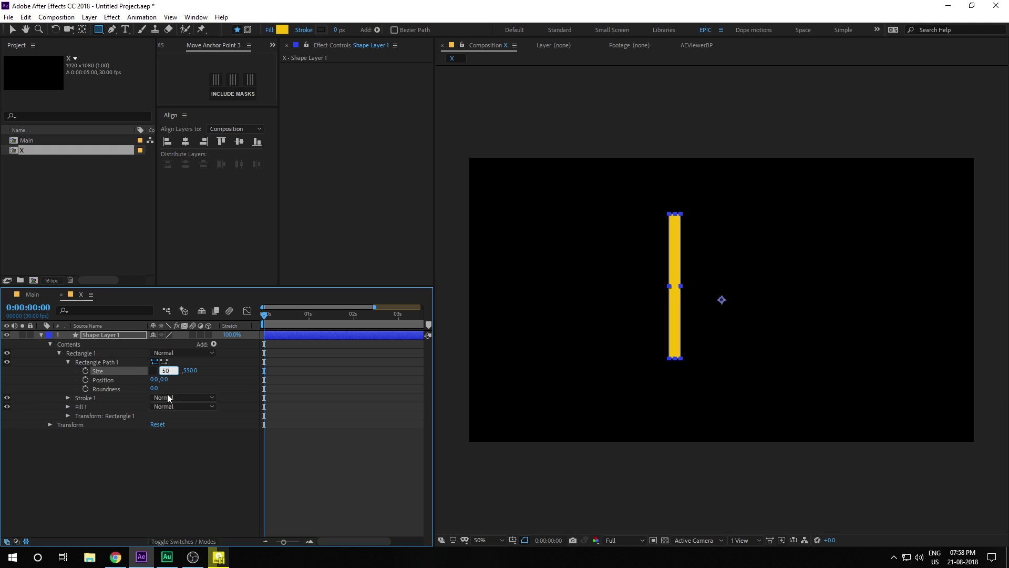
pyautogui.write('50')
pyautogui.click(176, 446)
# - Set the rectangle's size to 10 px wide and 100 px high
pyautogui.click(166, 371)
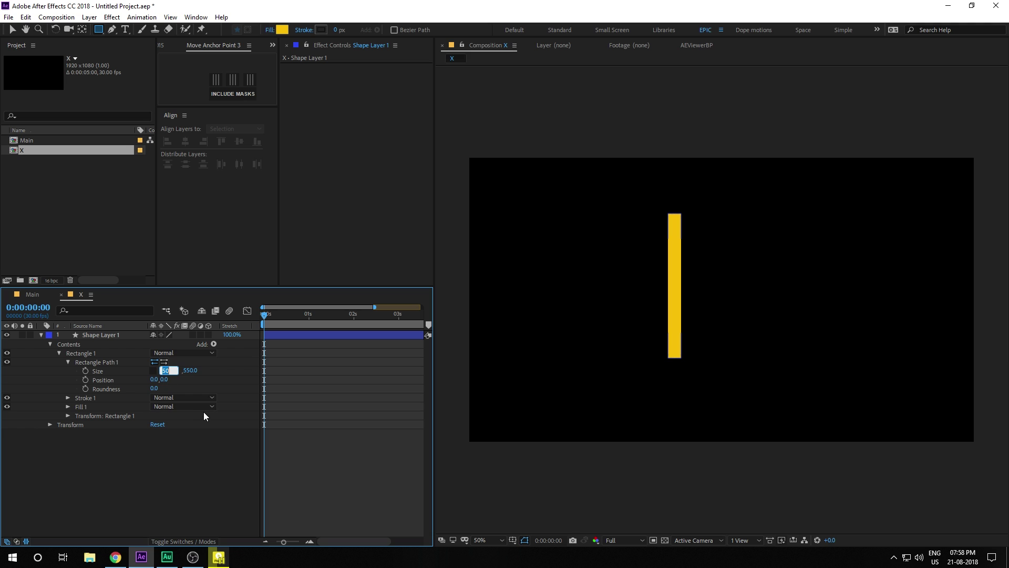
pyautogui.click(183, 452)
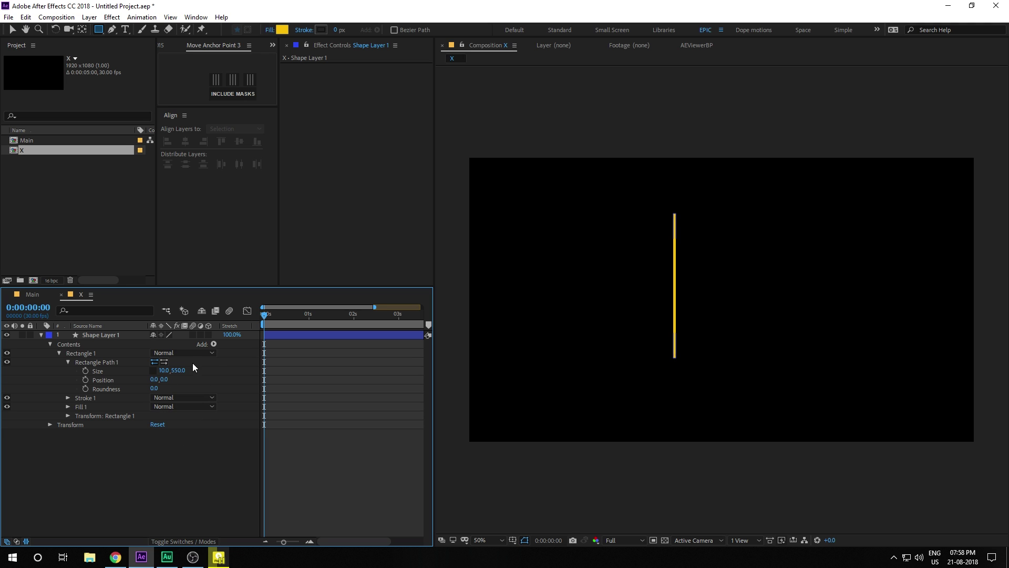
pyautogui.click(179, 371)
pyautogui.write('100')
pyautogui.click(181, 438)
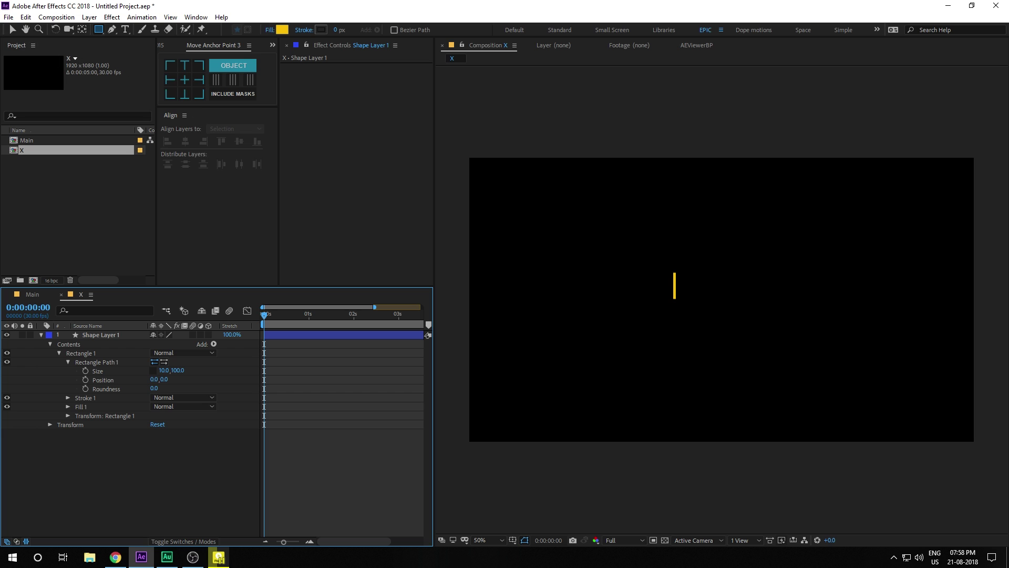
# - Centre the anchor point of the yellow bar's shape layer and align the layer to the composition's horizontal and vertical centre
pyautogui.press('v')
pyautogui.click(87, 337)
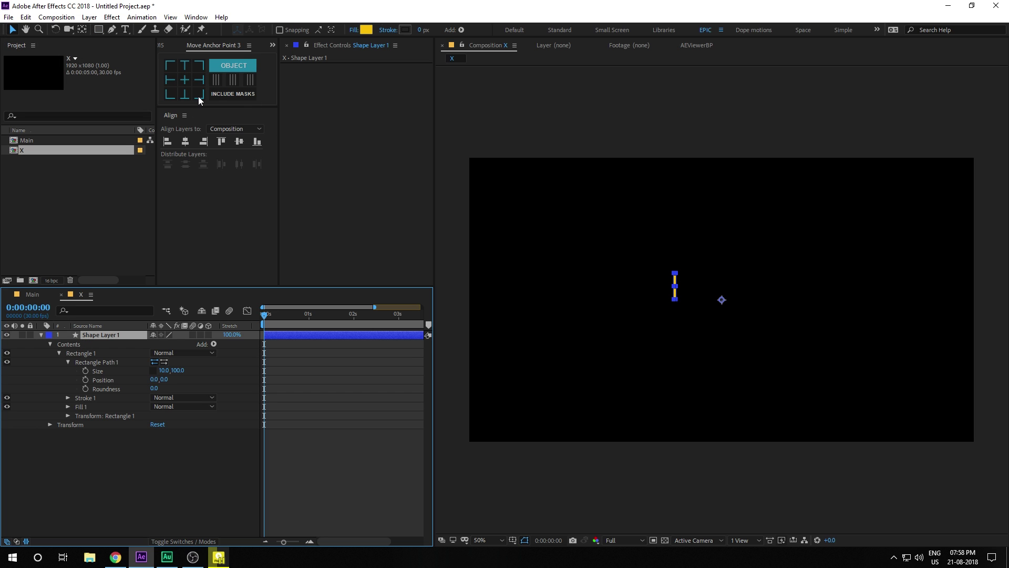
pyautogui.click(183, 80)
pyautogui.click(185, 141)
pyautogui.click(239, 141)
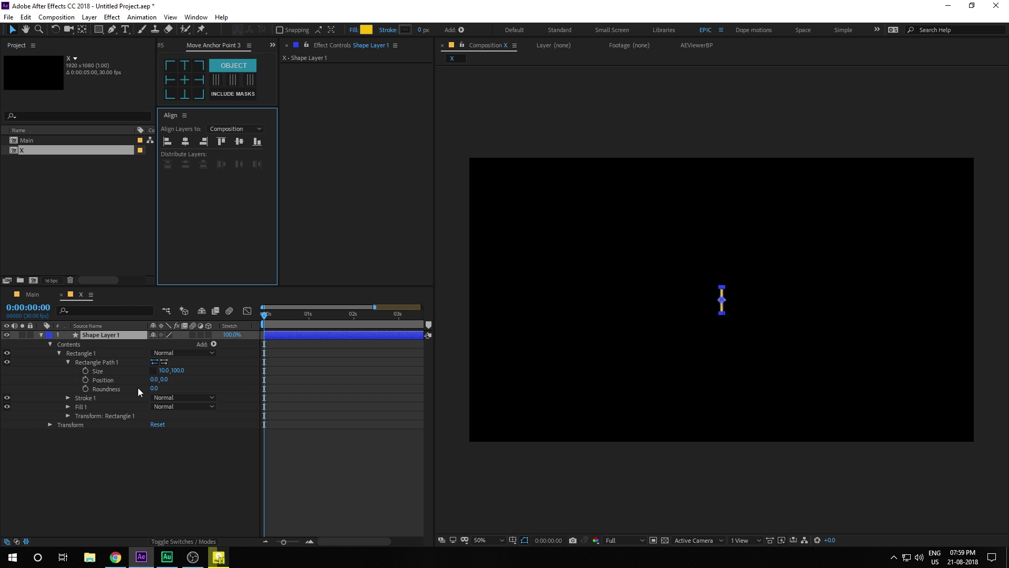
# - Duplicate the rectangle path and set the copy's size to 100 px wide and 10 px high to form a plus
pyautogui.click(67, 362)
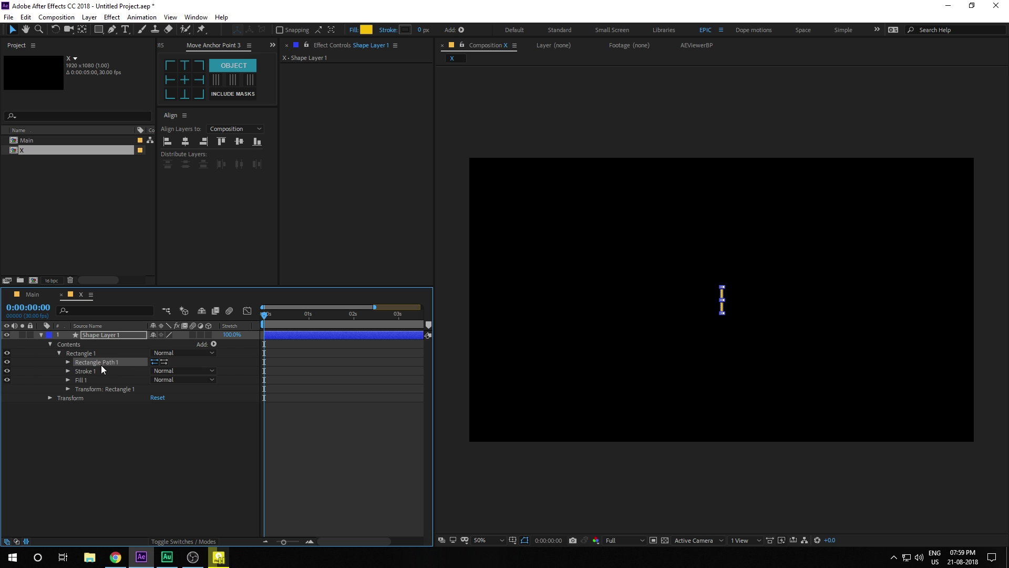
pyautogui.hotkey('ctrl', 'd')
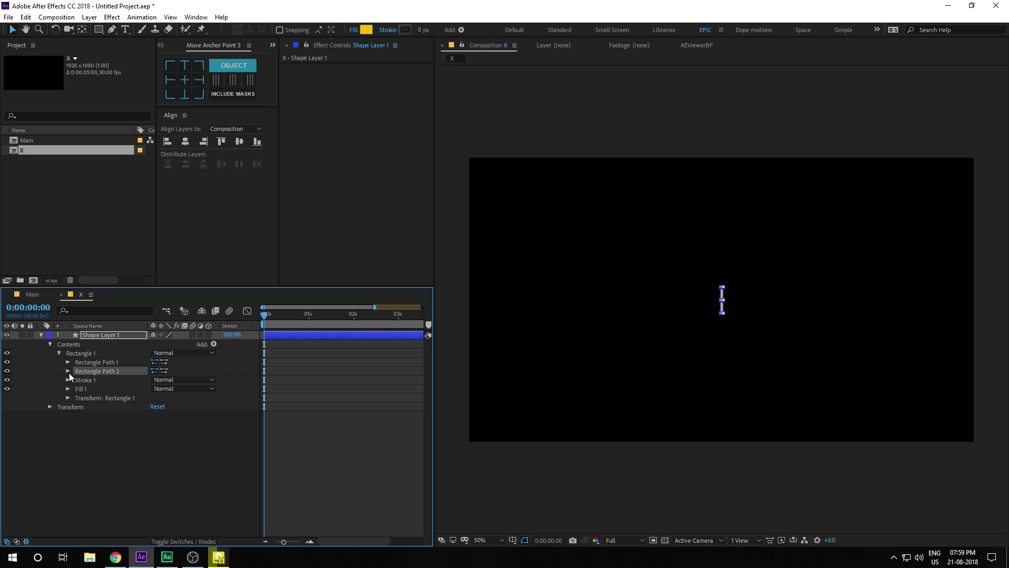
pyautogui.click(68, 371)
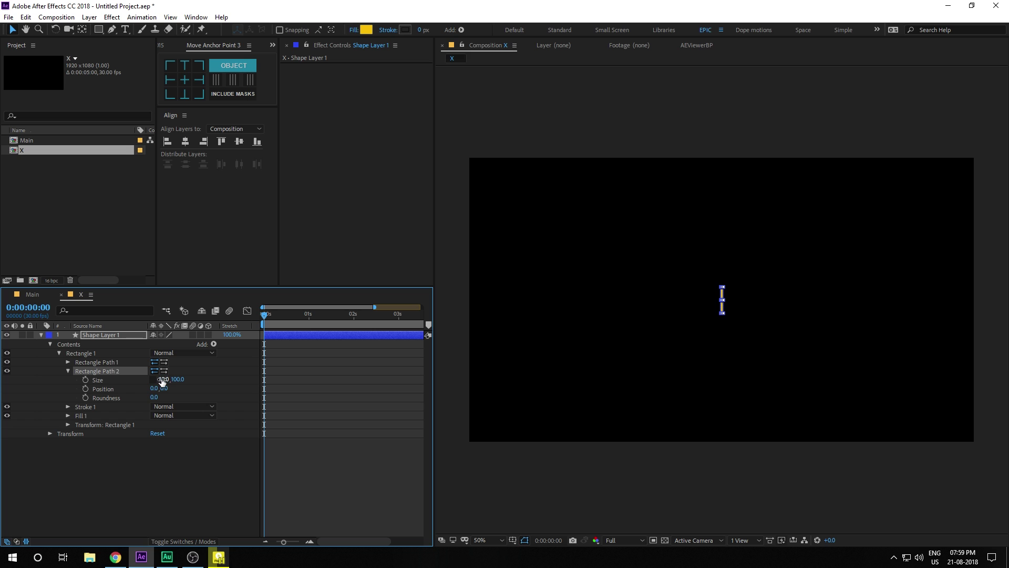
pyautogui.press('/')
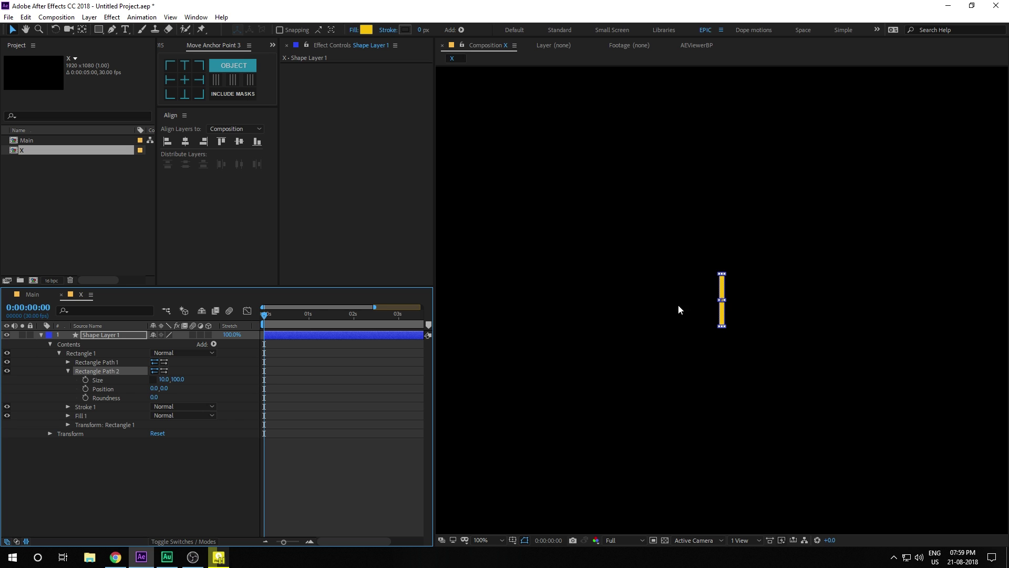
pyautogui.click(163, 379)
pyautogui.write('100')
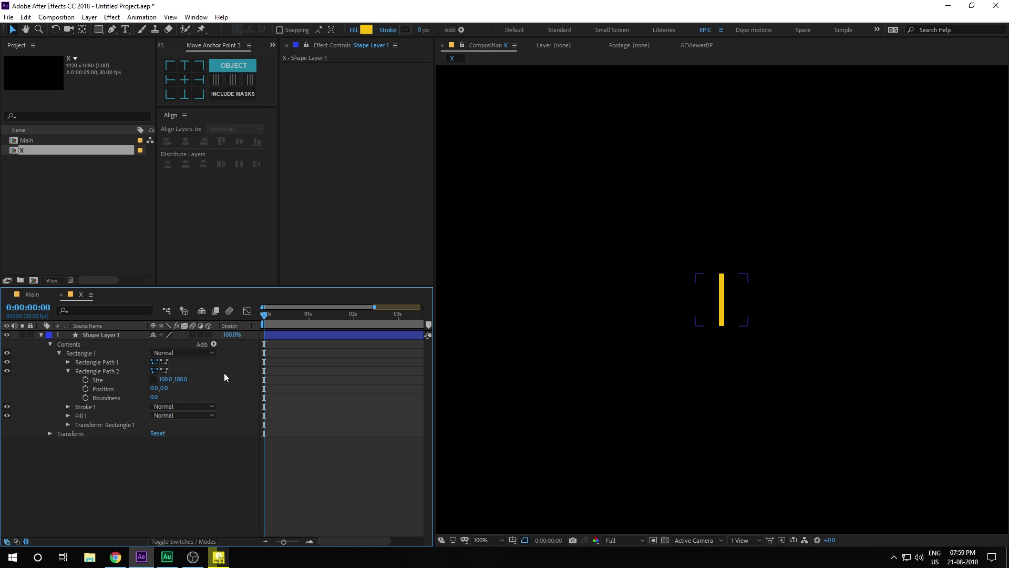
pyautogui.press('Tab')
pyautogui.write('10')
pyautogui.press('Return')
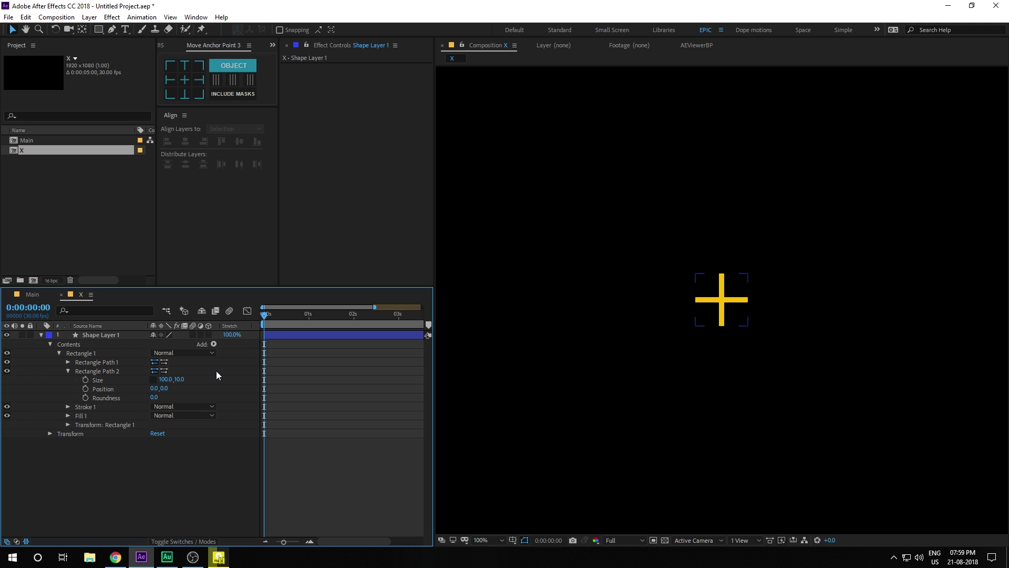
# - Rotate the rectangle group by 45° to turn the plus into an X, and collapse the group
pyautogui.click(66, 425)
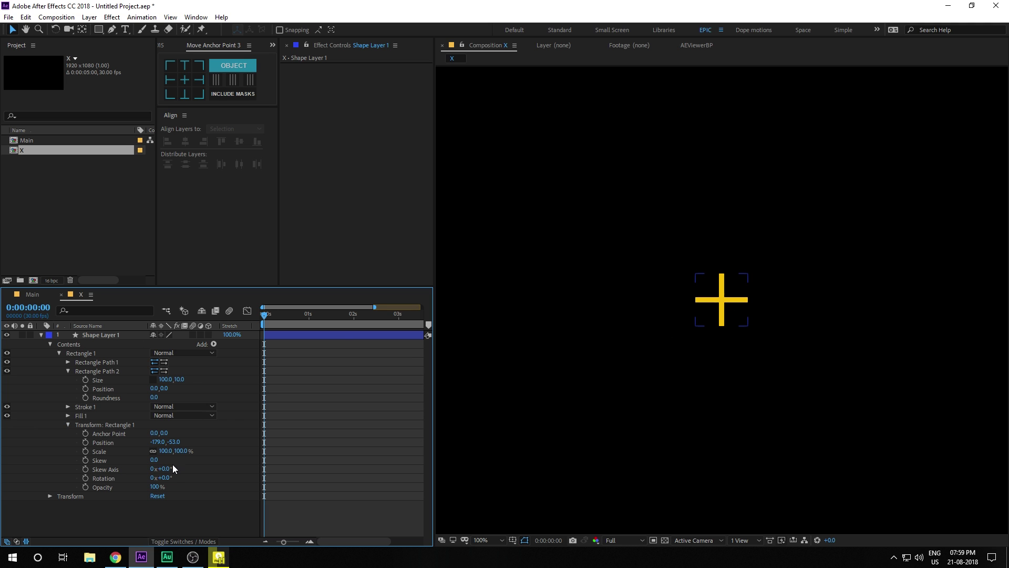
pyautogui.click(164, 477)
pyautogui.press('BackSpace')
pyautogui.write('45')
pyautogui.press('Return')
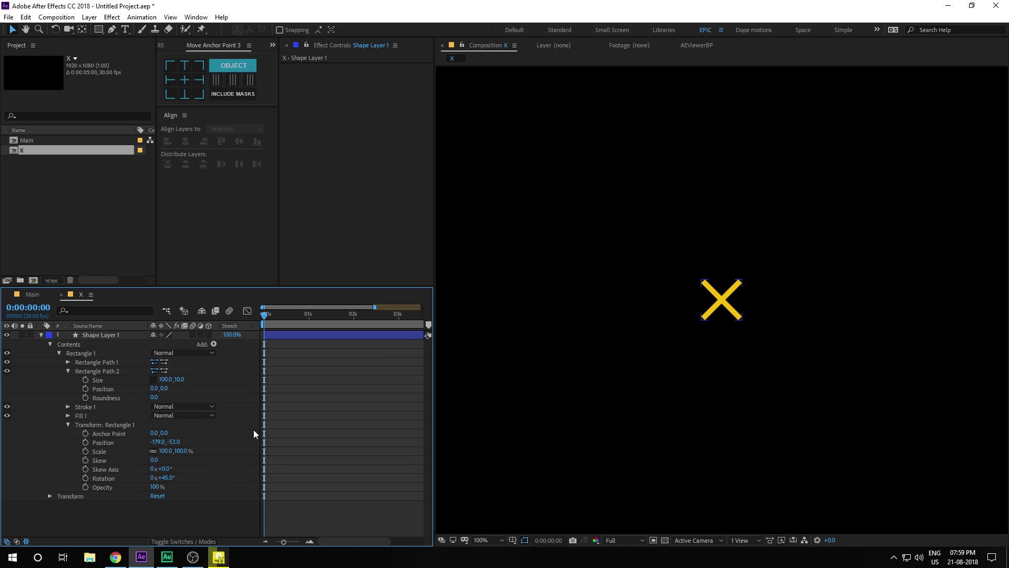
pyautogui.click(59, 353)
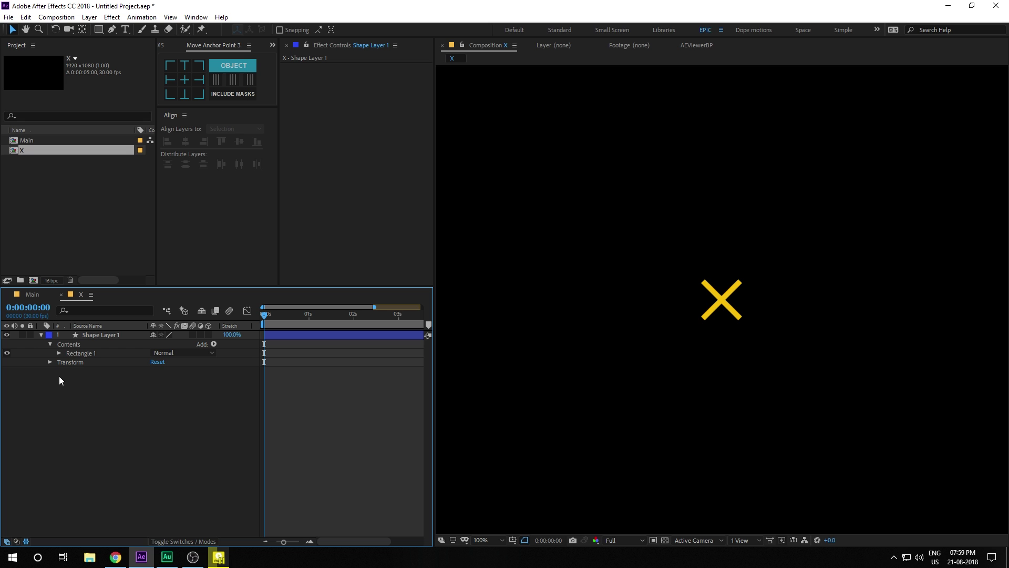
# - Add a Repeater to the X shape layer and set it to 4 copies
pyautogui.click(214, 343)
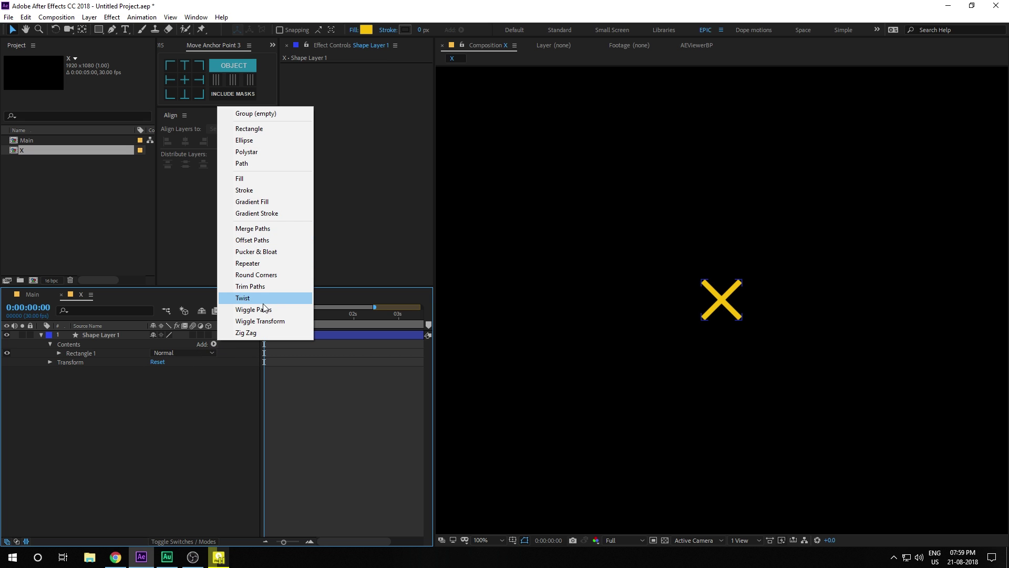
pyautogui.click(257, 263)
pyautogui.press(',')
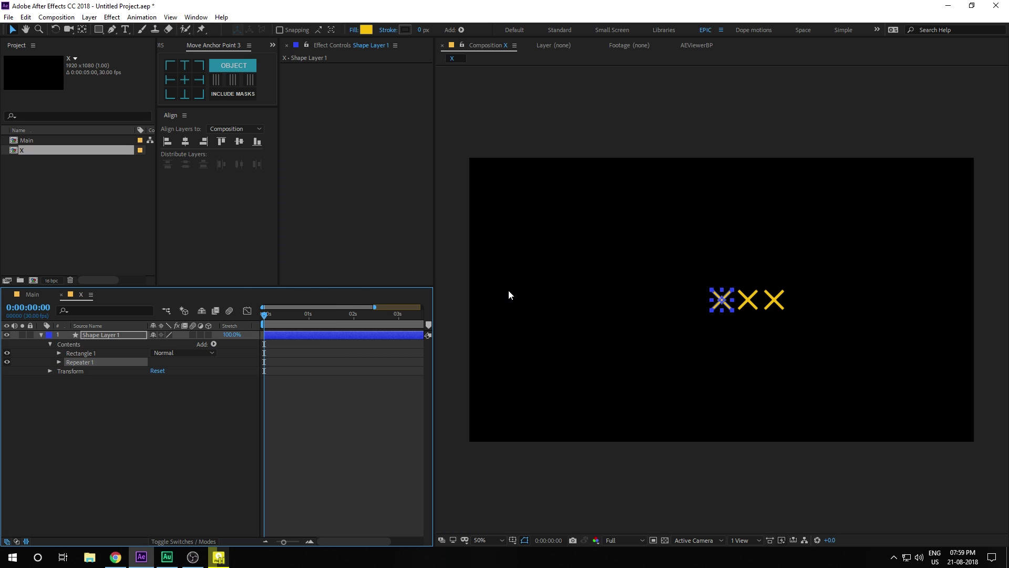
pyautogui.click(59, 362)
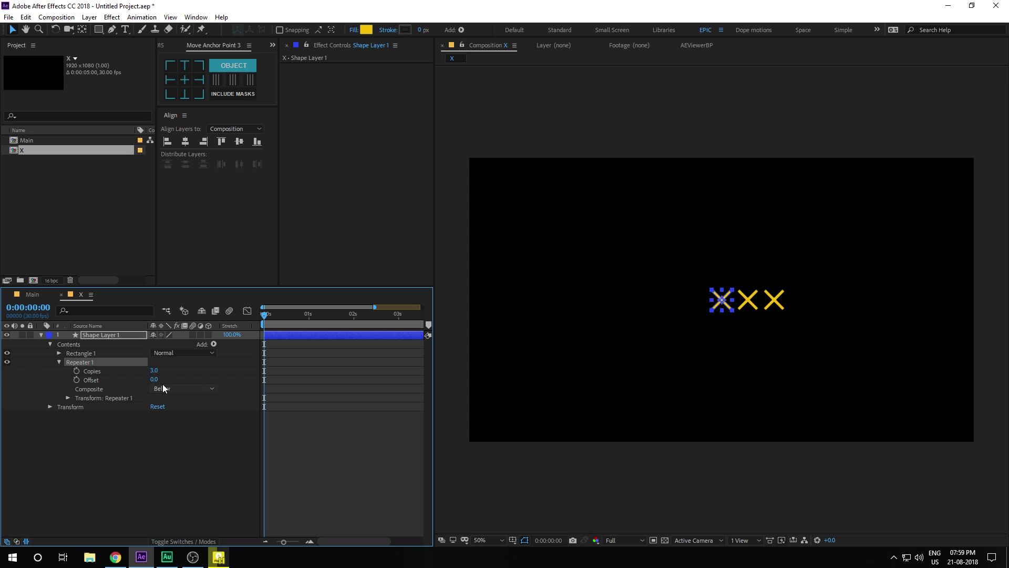
pyautogui.click(156, 370)
pyautogui.write('4')
pyautogui.click(187, 373)
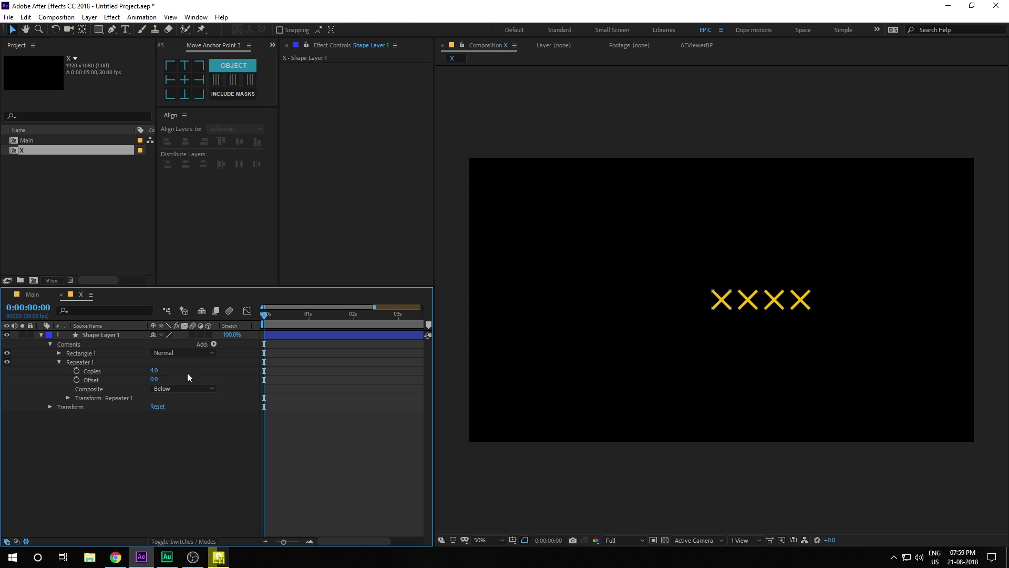
# - Set the repeater's transform position to 0, 158 so the X copies stack vertically
pyautogui.click(64, 397)
pyautogui.click(157, 416)
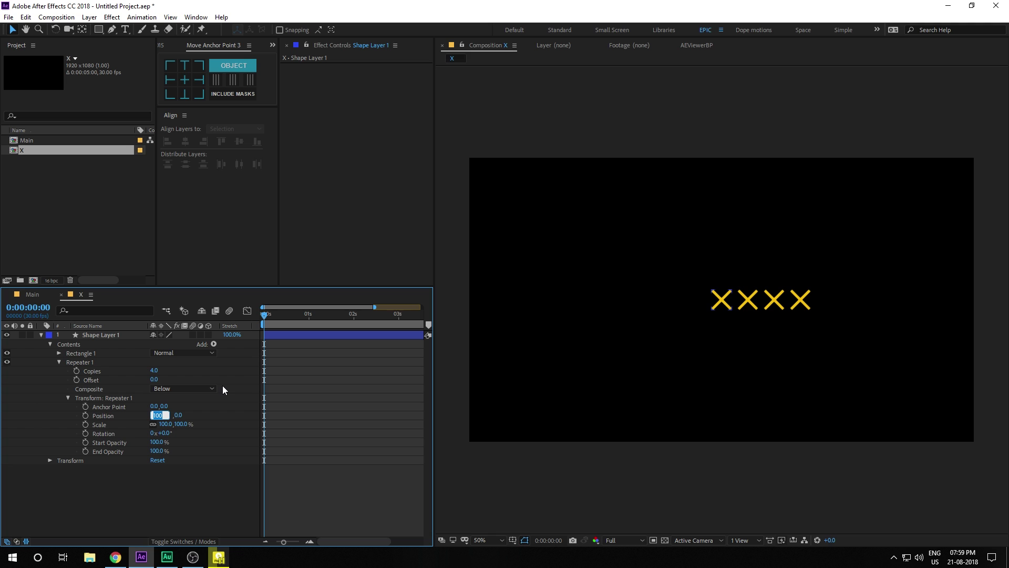
pyautogui.write('0')
pyautogui.press('Tab')
pyautogui.write('68')
pyautogui.press('Return')
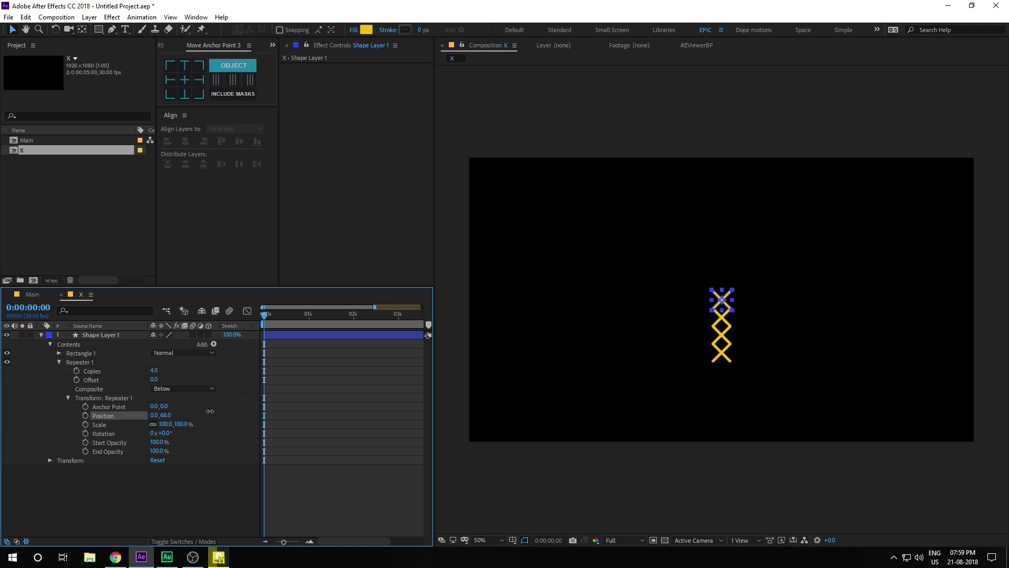
pyautogui.moveTo(209, 411); pyautogui.dragTo(257, 411)
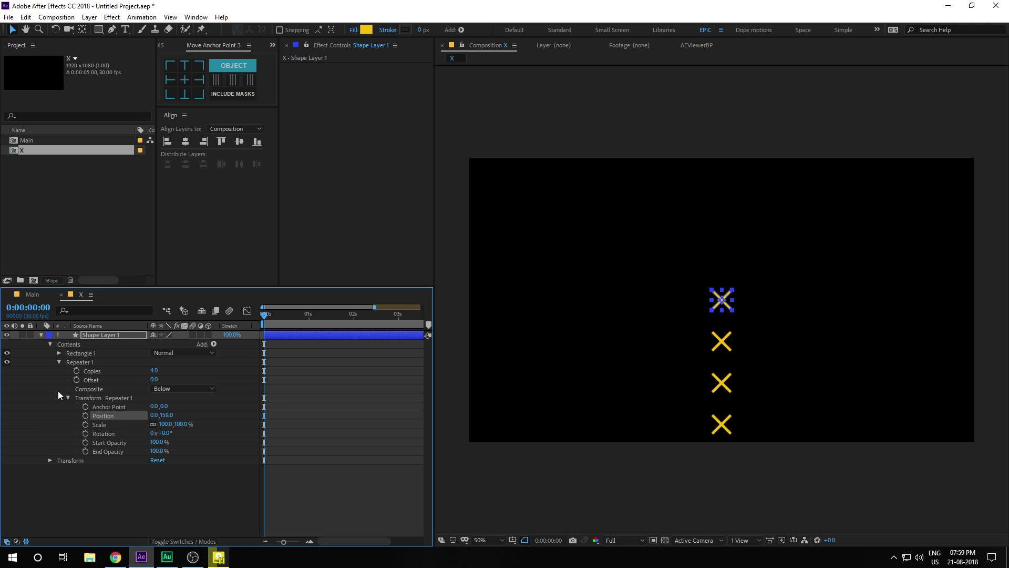
# - Scale the rectangle group down to 36% so each X in the column becomes smaller
pyautogui.click(59, 361)
pyautogui.click(59, 354)
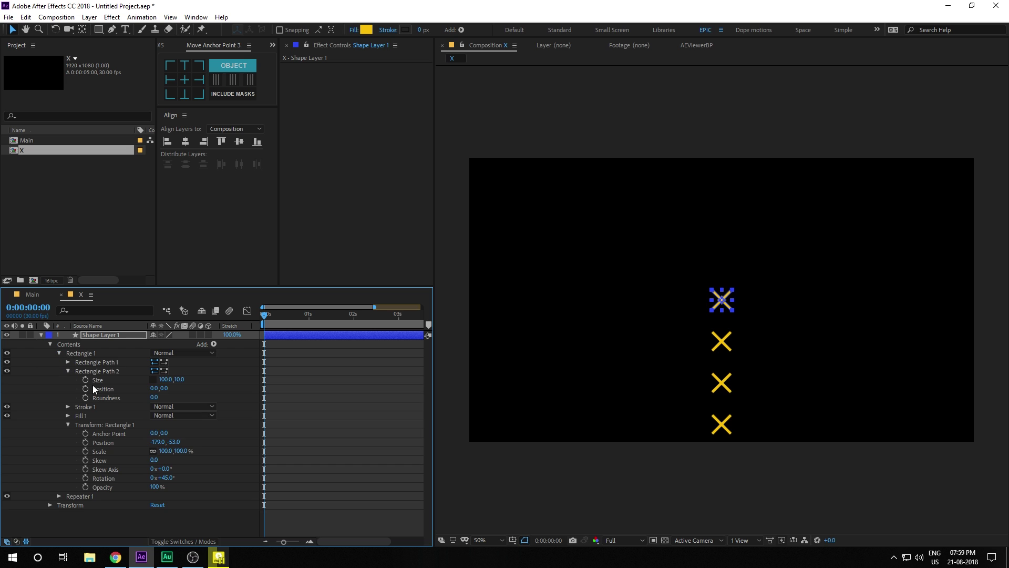
pyautogui.click(68, 371)
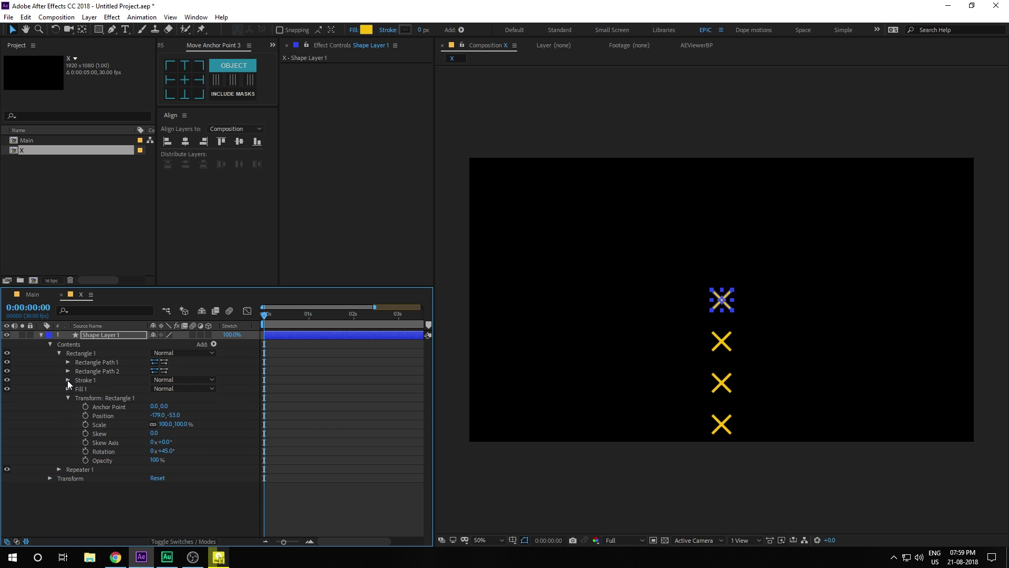
pyautogui.click(67, 380)
pyautogui.click(67, 381)
pyautogui.moveTo(181, 424); pyautogui.dragTo(151, 434)
pyautogui.click(165, 500)
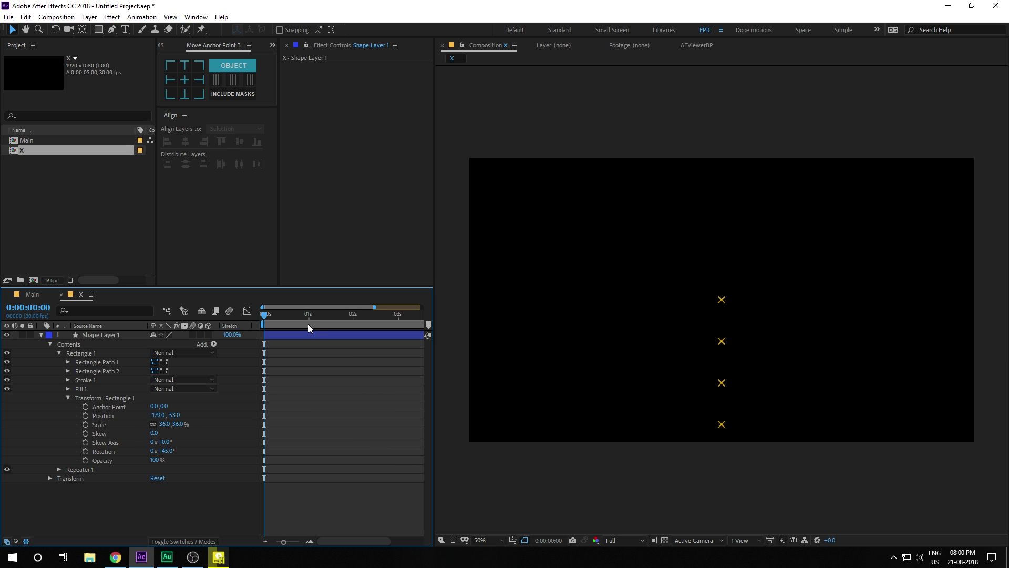
# - Move the column of X marks to the composition's upper-left corner and collapse the rectangle group's transform properties
pyautogui.click(115, 335)
pyautogui.moveTo(725, 300); pyautogui.dragTo(485, 171)
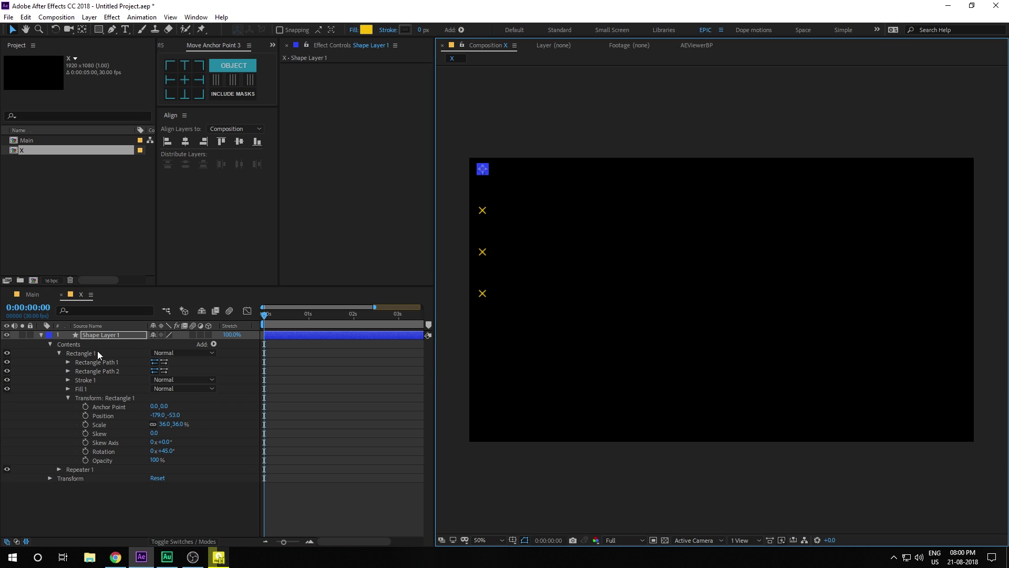
pyautogui.click(68, 399)
# - Add a second Repeater to the shape layer and set it to 23 copies
pyautogui.click(214, 344)
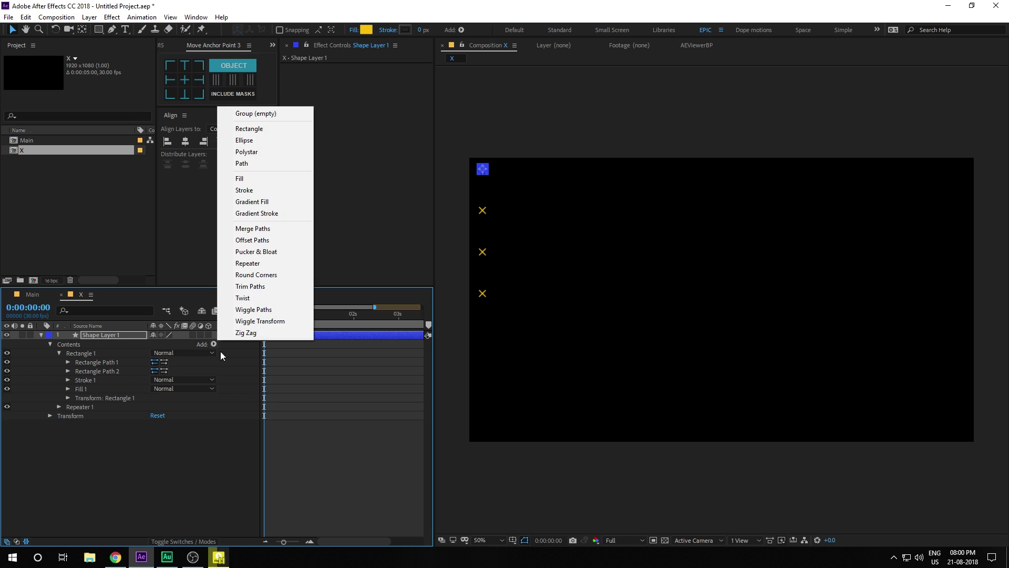
pyautogui.click(239, 264)
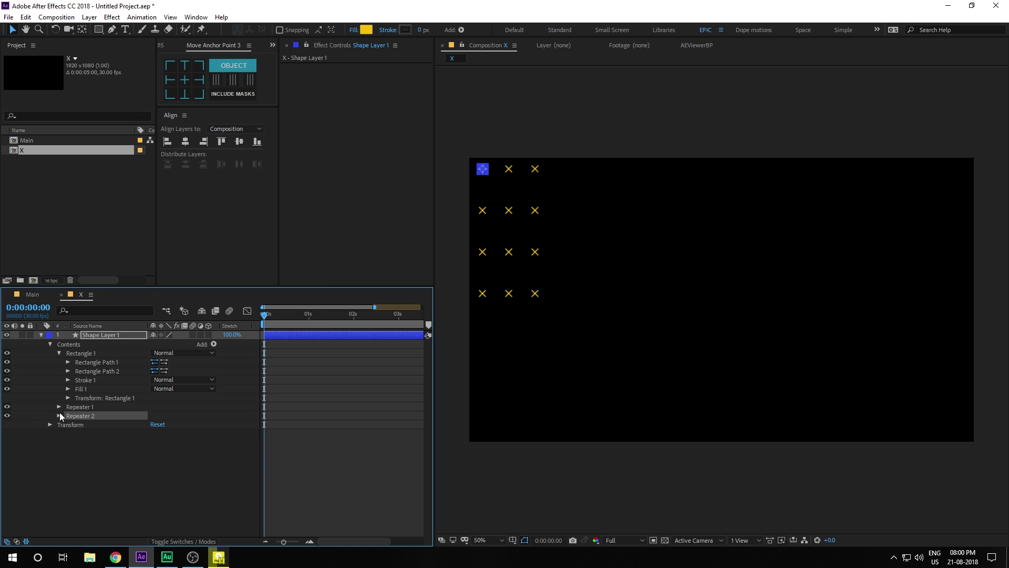
pyautogui.click(59, 415)
pyautogui.moveTo(156, 427); pyautogui.dragTo(164, 424)
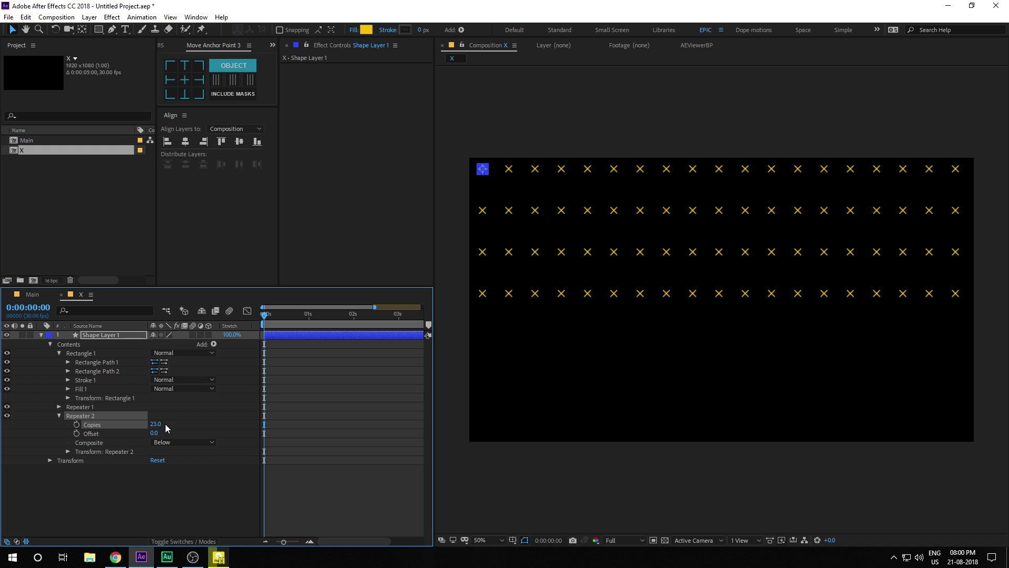
# - Set the second repeater's transform position to 158, 0 and collapse the shape layer
pyautogui.click(67, 452)
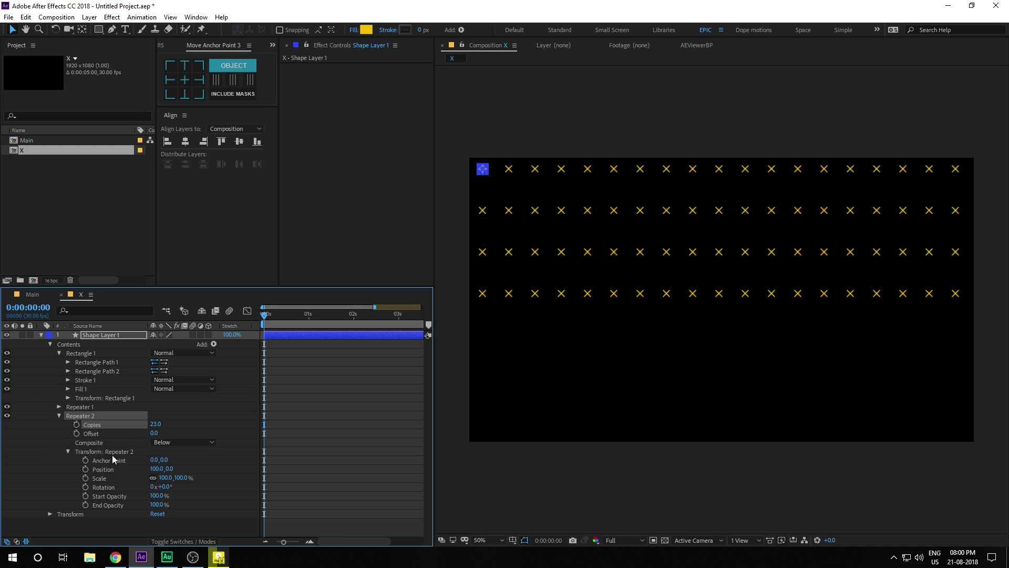
pyautogui.moveTo(158, 468); pyautogui.dragTo(180, 463)
pyautogui.click(228, 462)
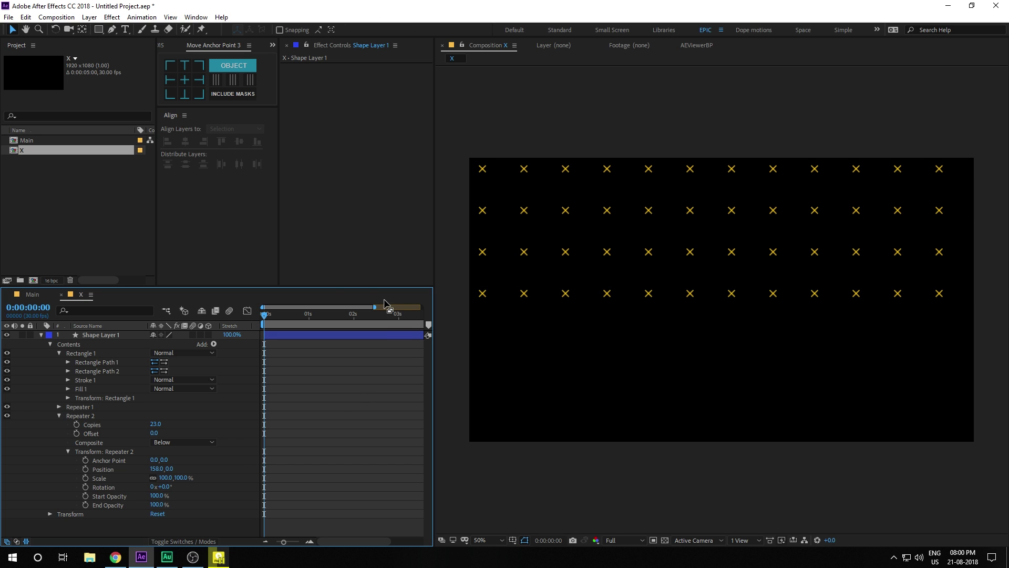
pyautogui.click(40, 336)
# - Draw a rectangle with fill color FFFFFF slightly wider than the composition, from above its top edge to below the lowest X row
pyautogui.click(98, 30)
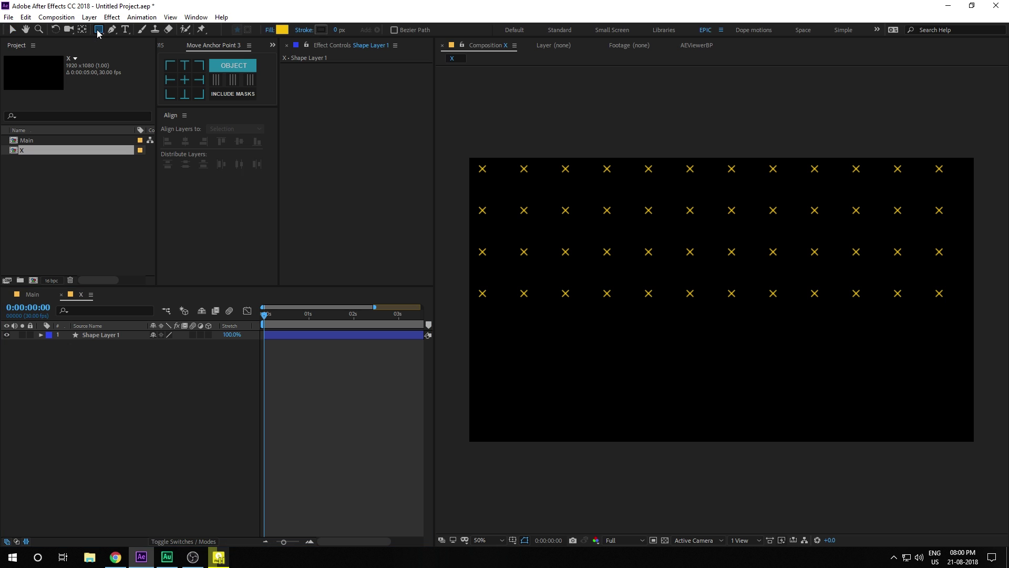
pyautogui.click(283, 30)
pyautogui.click(186, 194)
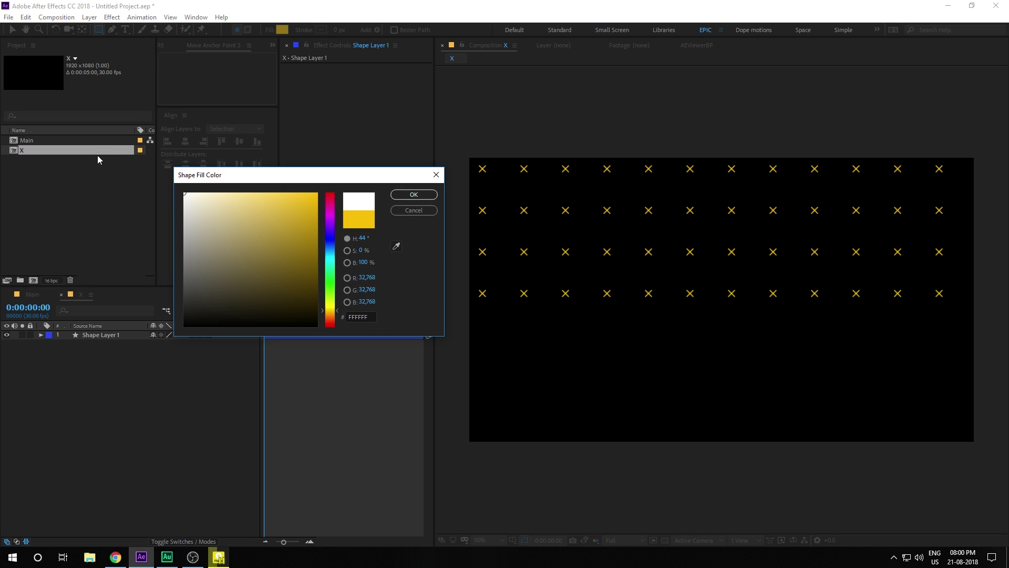
pyautogui.click(414, 194)
pyautogui.moveTo(462, 151); pyautogui.dragTo(983, 313)
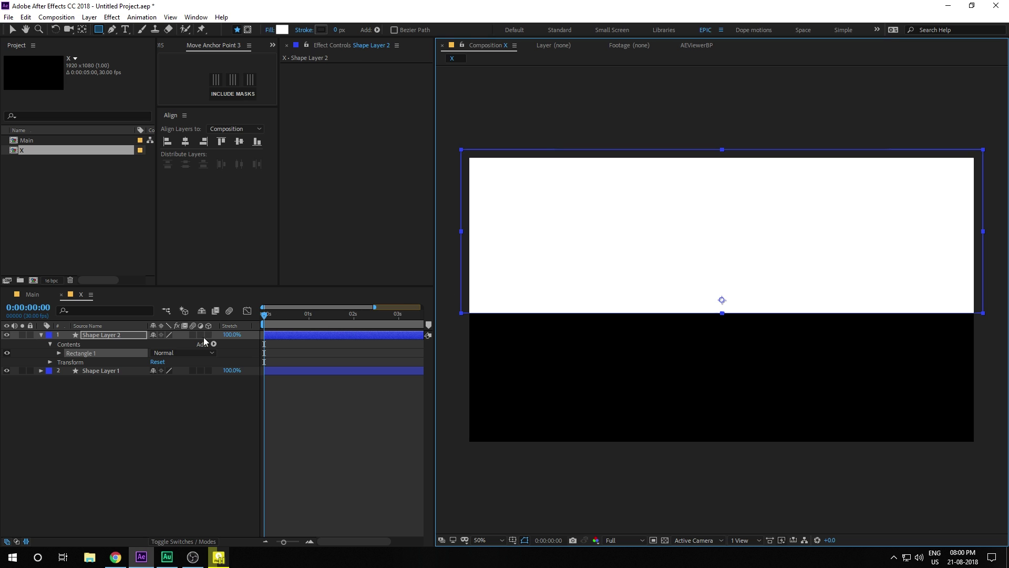
# - Move Shape Layer 2's anchor point to the middle of its left edge, with snapping turned on
pyautogui.press('v')
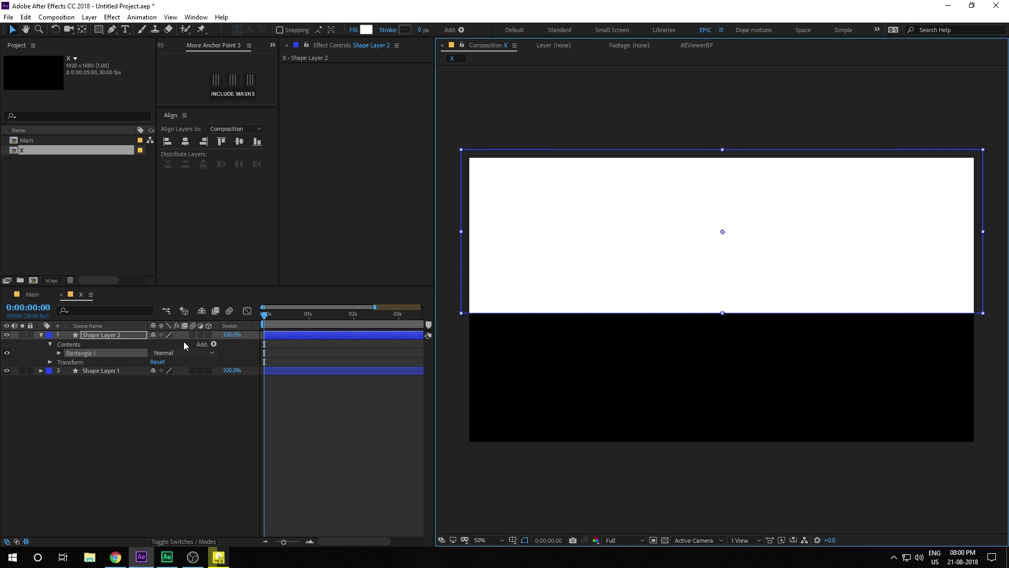
pyautogui.click(125, 333)
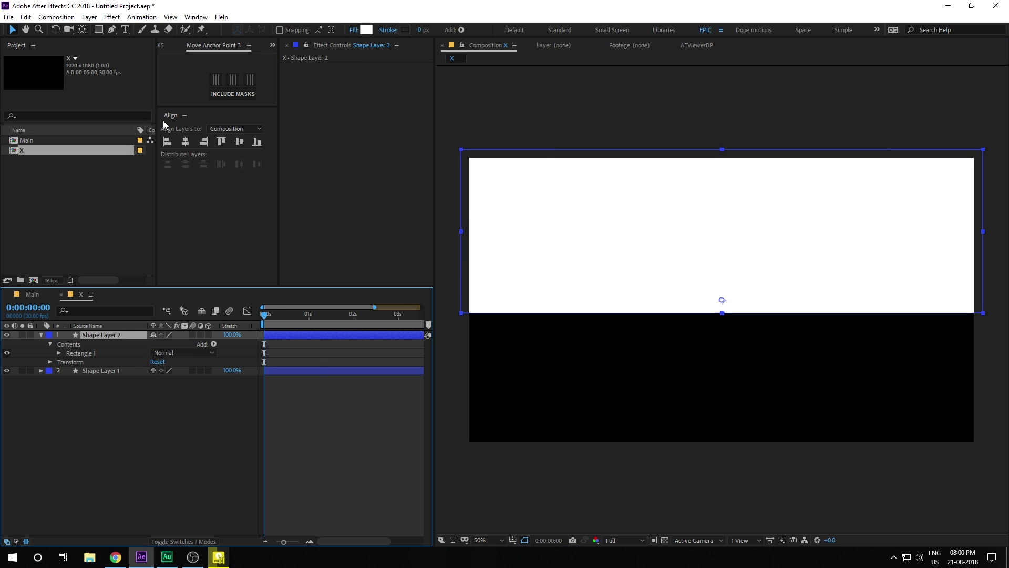
pyautogui.click(170, 80)
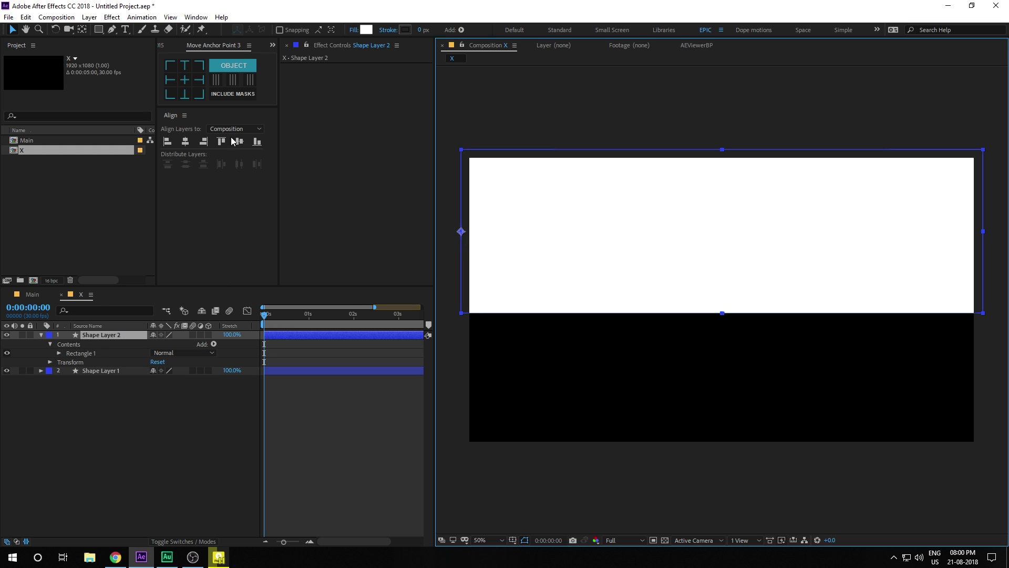
pyautogui.click(82, 30)
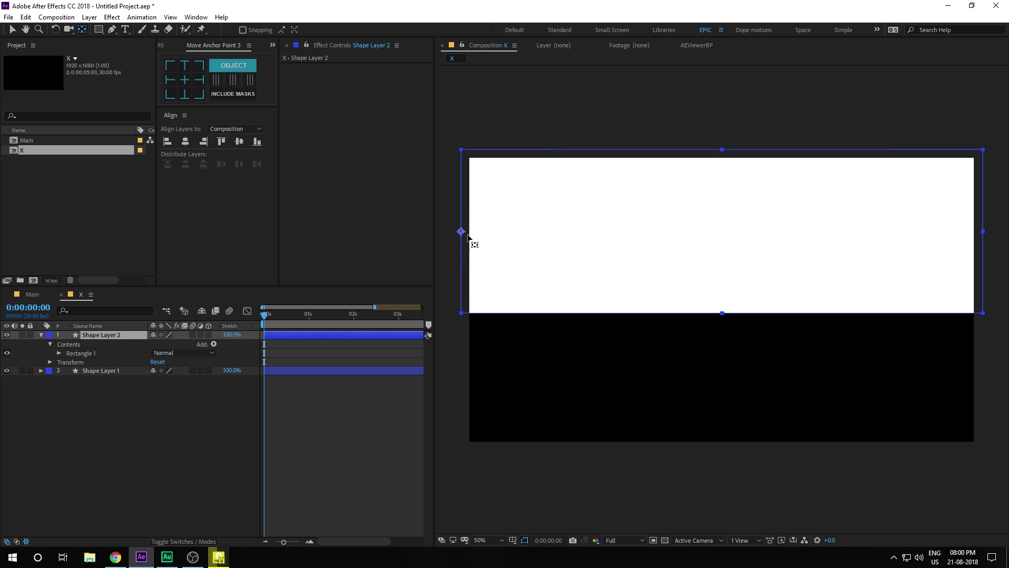
pyautogui.moveTo(461, 231)
pyautogui.mouseDown()
pyautogui.moveTo(586, 243)
pyautogui.moveTo(448, 256)
pyautogui.moveTo(461, 232)
pyautogui.moveTo(461, 152)
pyautogui.moveTo(461, 233)
pyautogui.mouseUp()
pyautogui.click(242, 30)
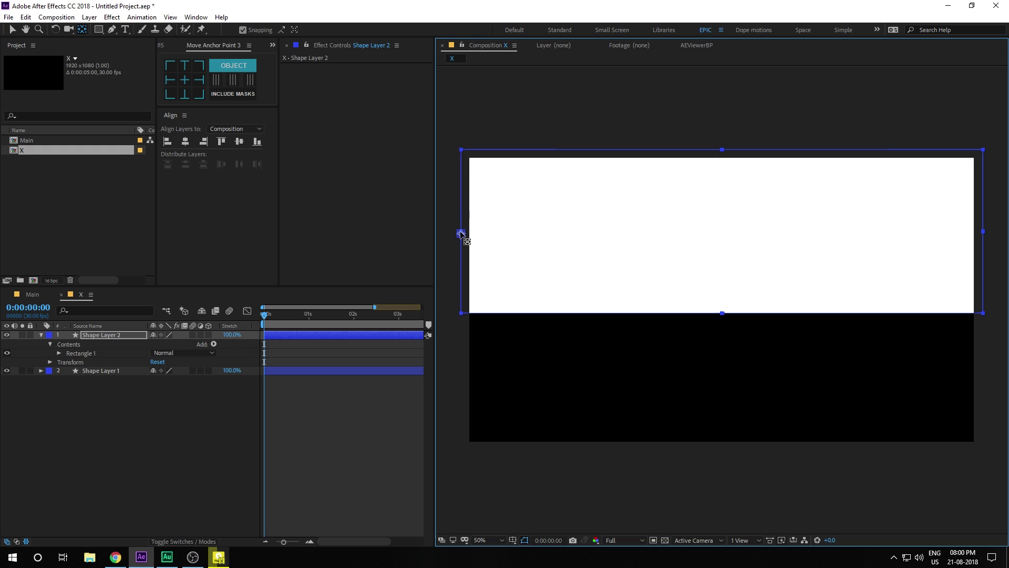
pyautogui.click(165, 82)
pyautogui.click(13, 30)
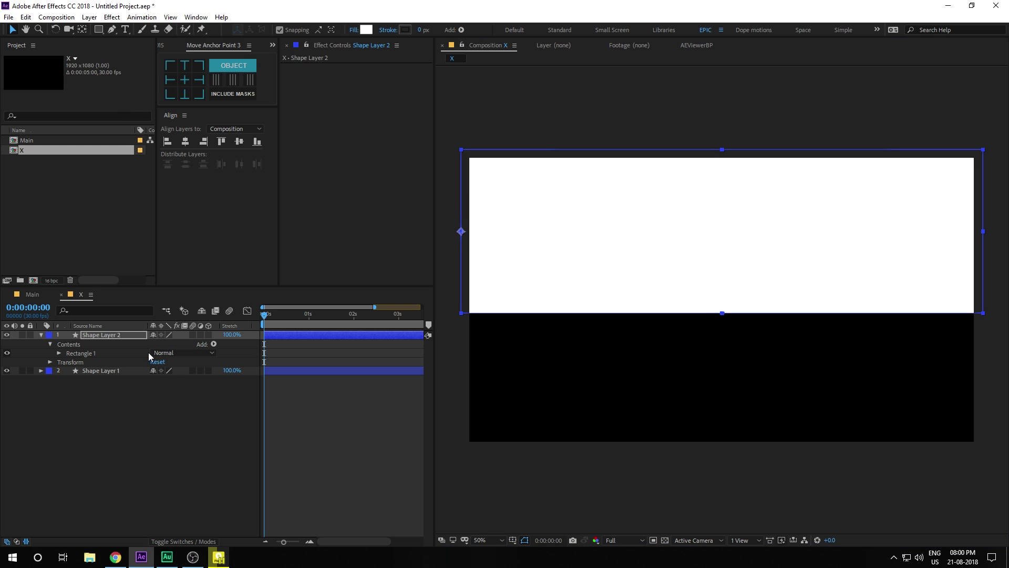
# - Unlink Shape Layer 2's scale proportions and reduce its horizontal scale to 43%
pyautogui.click(90, 336)
pyautogui.press('s')
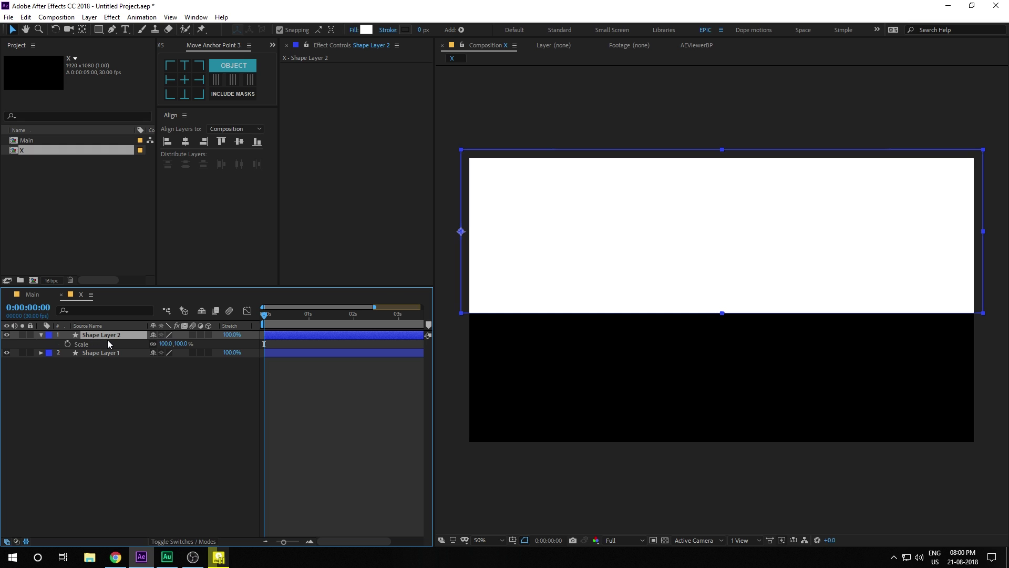
pyautogui.moveTo(167, 343); pyautogui.dragTo(136, 343)
pyautogui.click(148, 449)
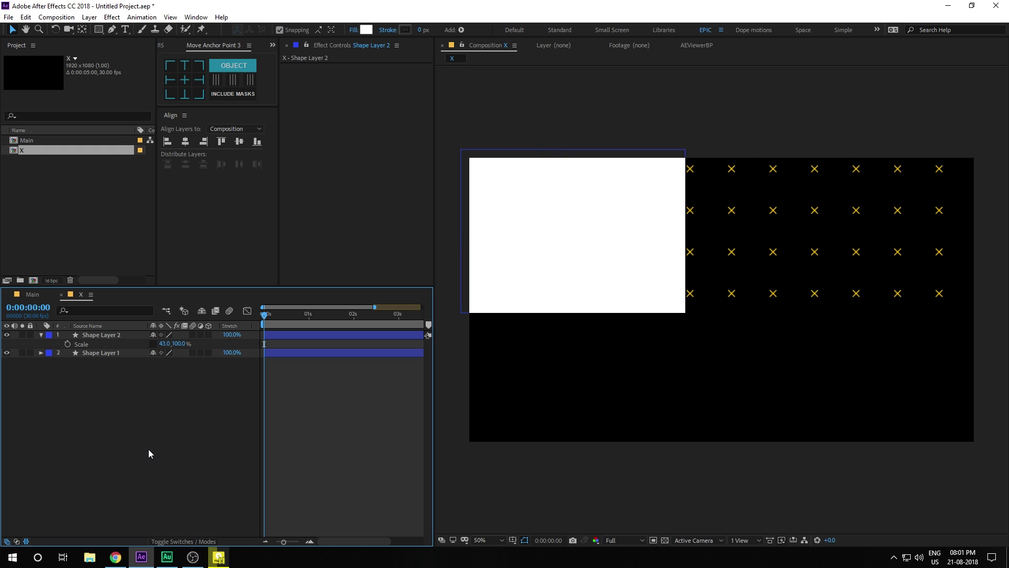
# - Set Shape Layer 1's track matte to Alpha, using Shape Layer 2 as the matte
pyautogui.press('F4')
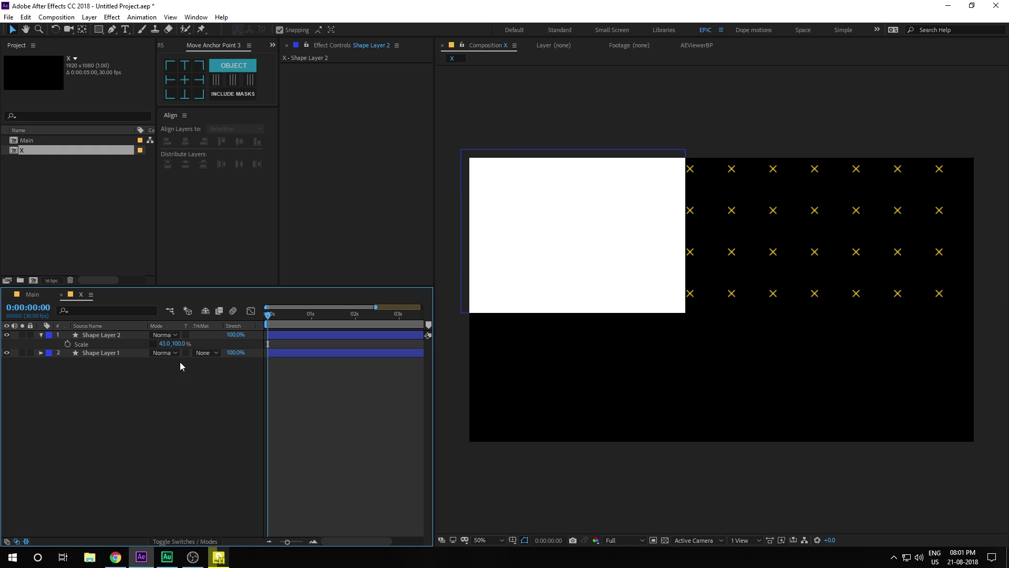
pyautogui.click(204, 353)
pyautogui.click(229, 380)
# - Set Shape Layer 2's horizontal scale to 0% and add a scale keyframe at 0 seconds
pyautogui.click(124, 335)
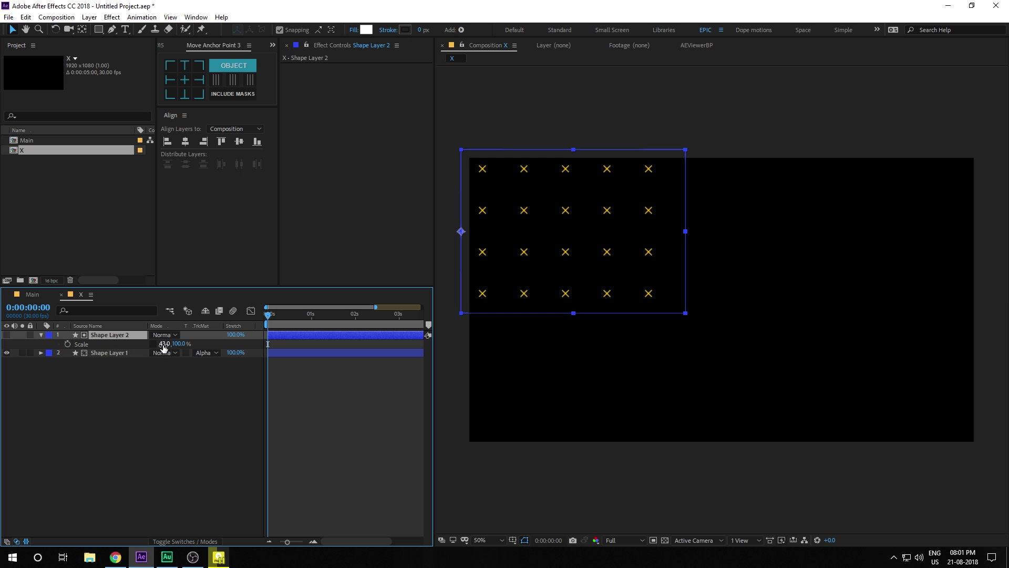
pyautogui.moveTo(164, 343); pyautogui.dragTo(143, 345)
pyautogui.click(165, 343)
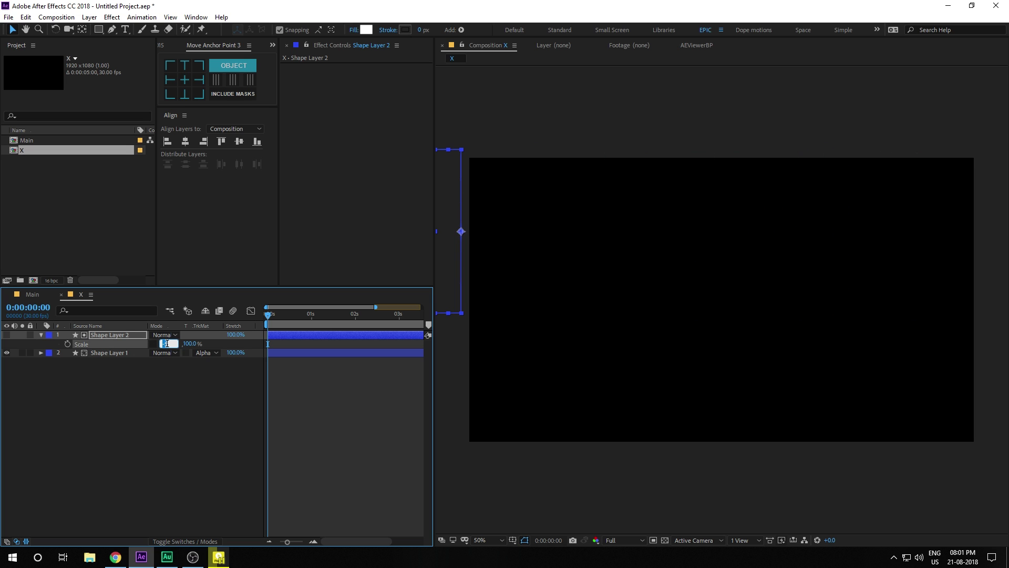
pyautogui.write('0')
pyautogui.click(181, 408)
pyautogui.click(67, 344)
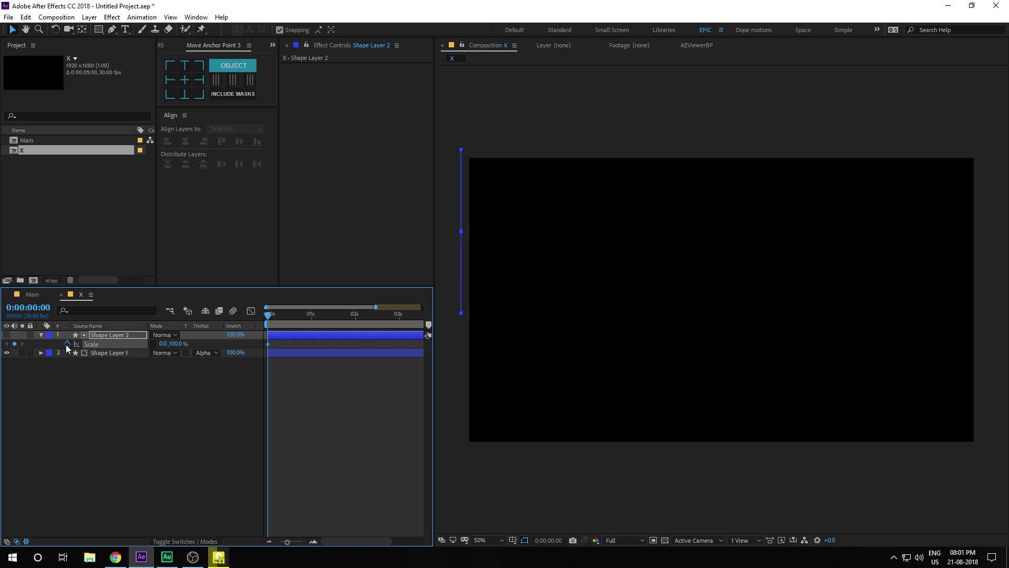
# - Keyframe Shape Layer 2's horizontal scale to 100% at 1 second
pyautogui.moveTo(288, 314); pyautogui.dragTo(311, 317)
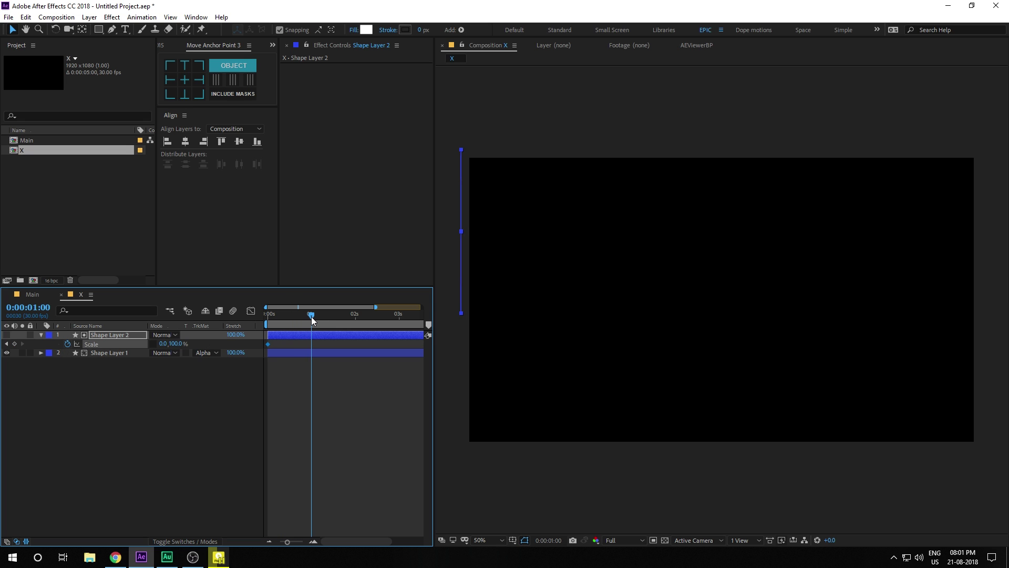
pyautogui.moveTo(163, 343); pyautogui.dragTo(171, 343)
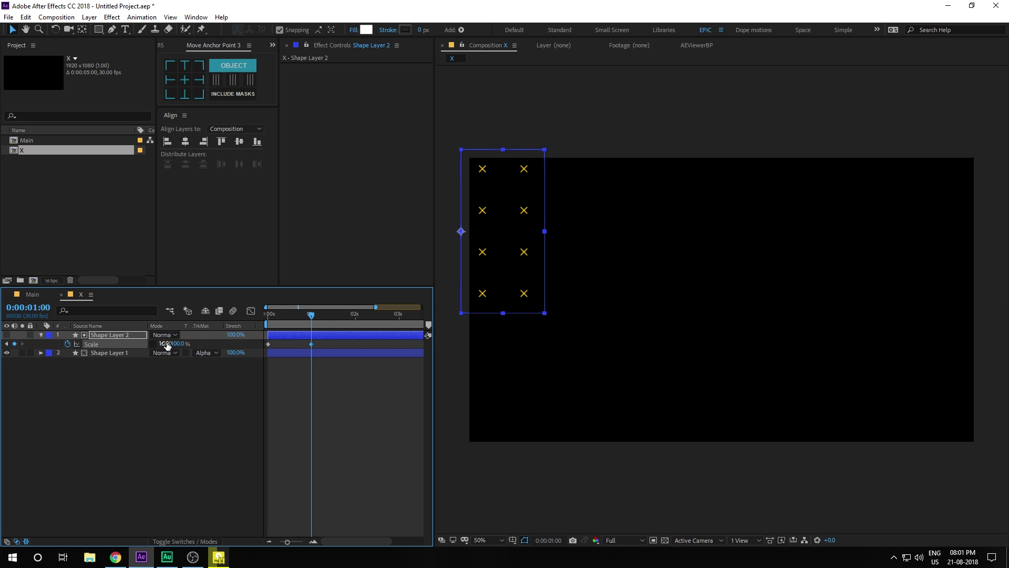
pyautogui.click(171, 343)
pyautogui.write('100')
pyautogui.click(164, 402)
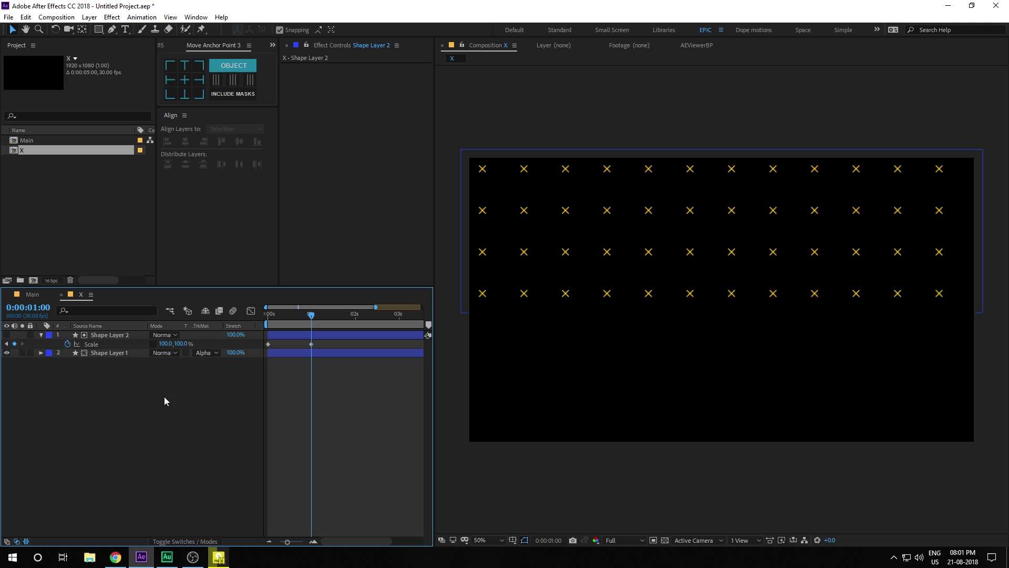
# - Split Shape Layer 1 and its matte, Shape Layer 2, at 1 second
pyautogui.click(318, 337)
pyautogui.moveTo(70, 386); pyautogui.dragTo(112, 335)
pyautogui.hotkey('ctrl', 'shift', 'd')
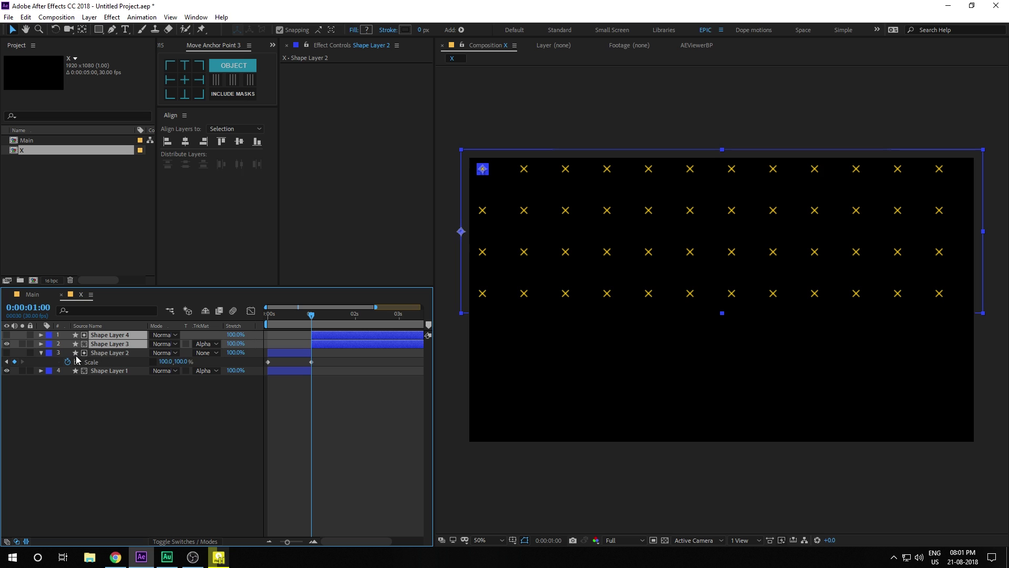
pyautogui.click(41, 353)
pyautogui.click(129, 367)
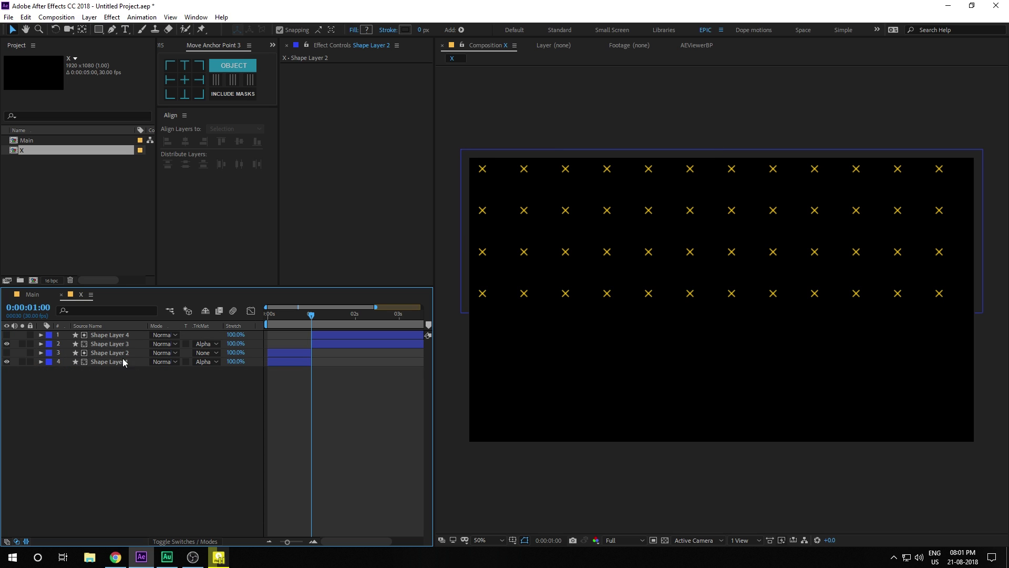
# - Remove the scale keyframes from Shape Layer 4 and set its horizontal scale to 55%
pyautogui.click(116, 335)
pyautogui.press('u')
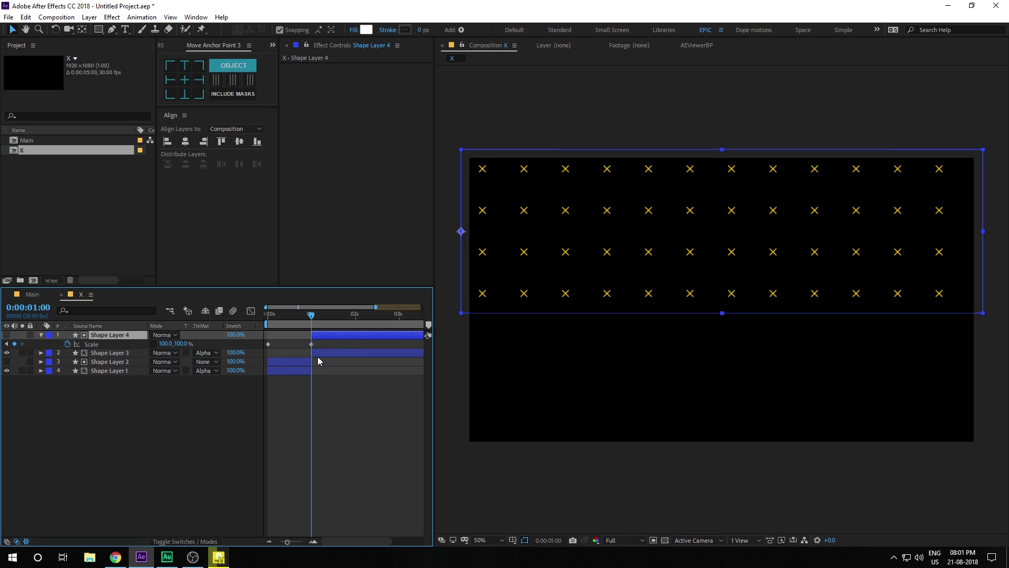
pyautogui.click(67, 344)
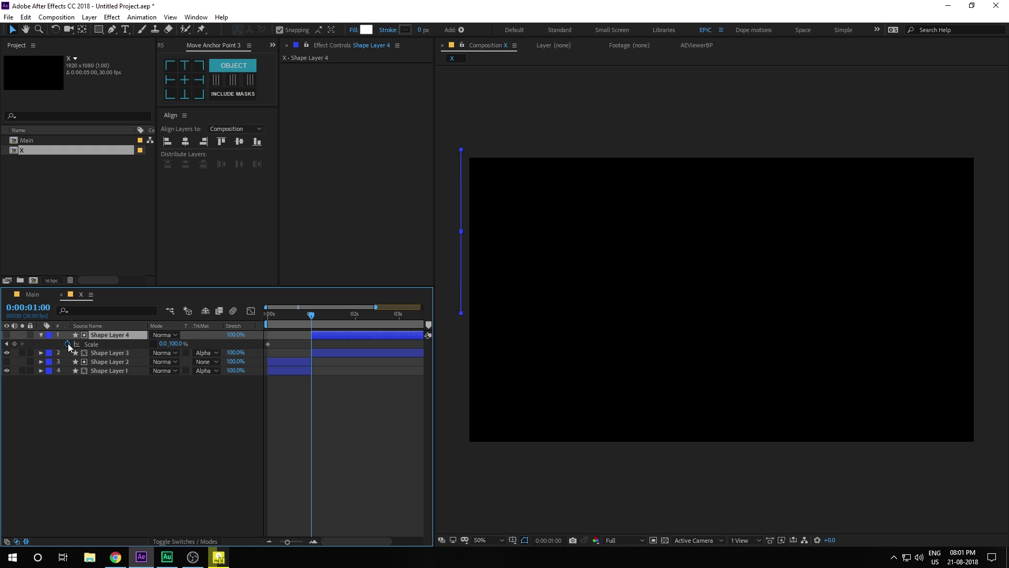
pyautogui.click(92, 344)
pyautogui.click(322, 338)
pyautogui.moveTo(163, 344); pyautogui.dragTo(192, 343)
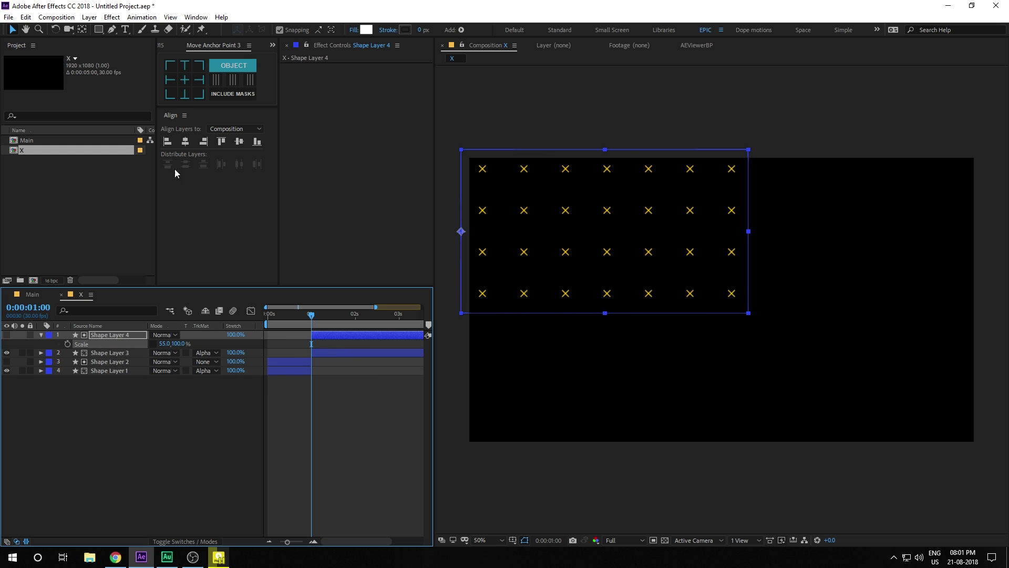
# - Move Shape Layer 4's anchor point to the middle of its right edge and shift the layer just past the composition's right side
pyautogui.click(199, 80)
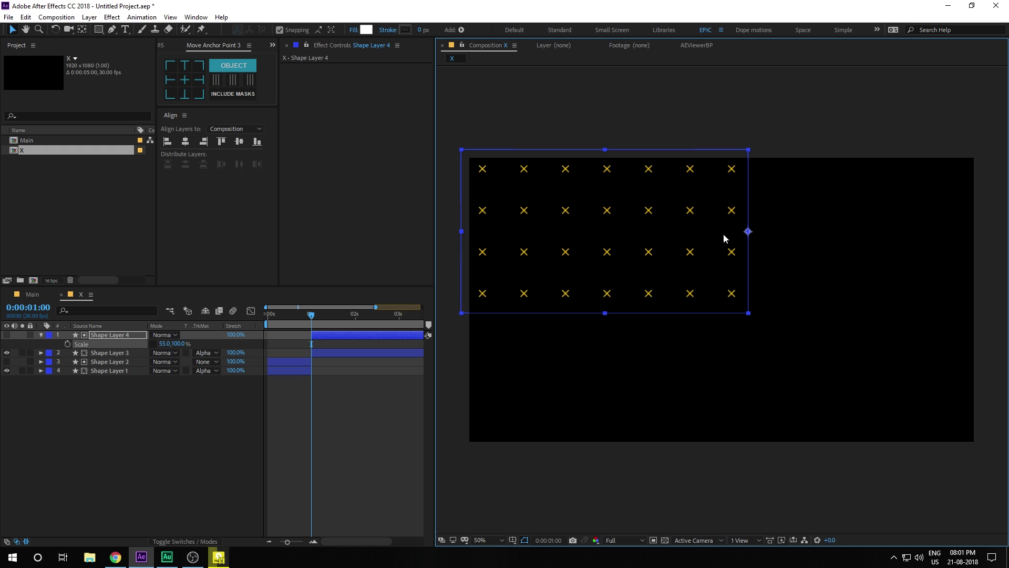
pyautogui.moveTo(745, 237); pyautogui.dragTo(981, 237)
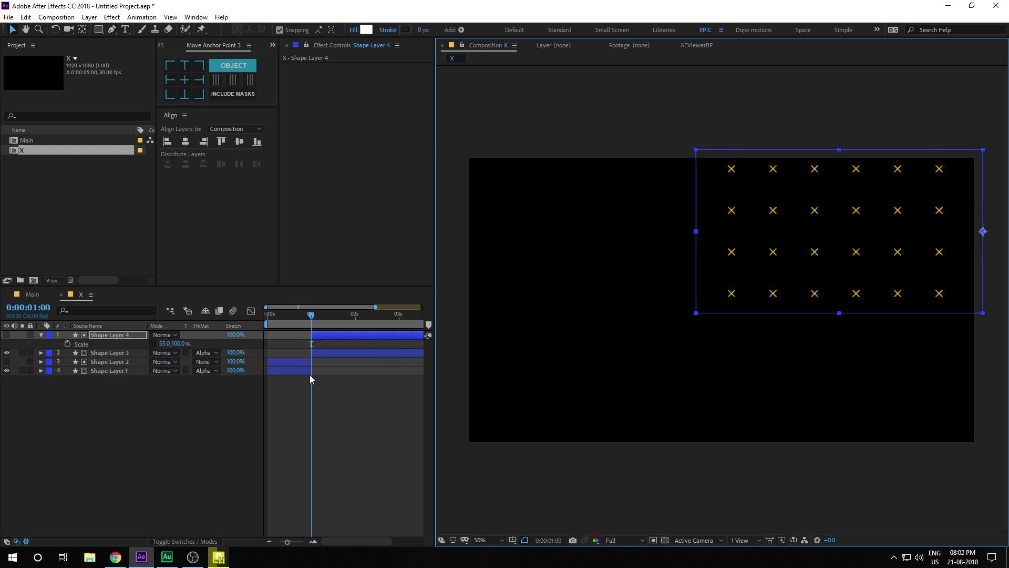
# - Set Shape Layer 4's horizontal scale to 100% and add a scale keyframe at 1 second
pyautogui.moveTo(165, 344); pyautogui.dragTo(187, 343)
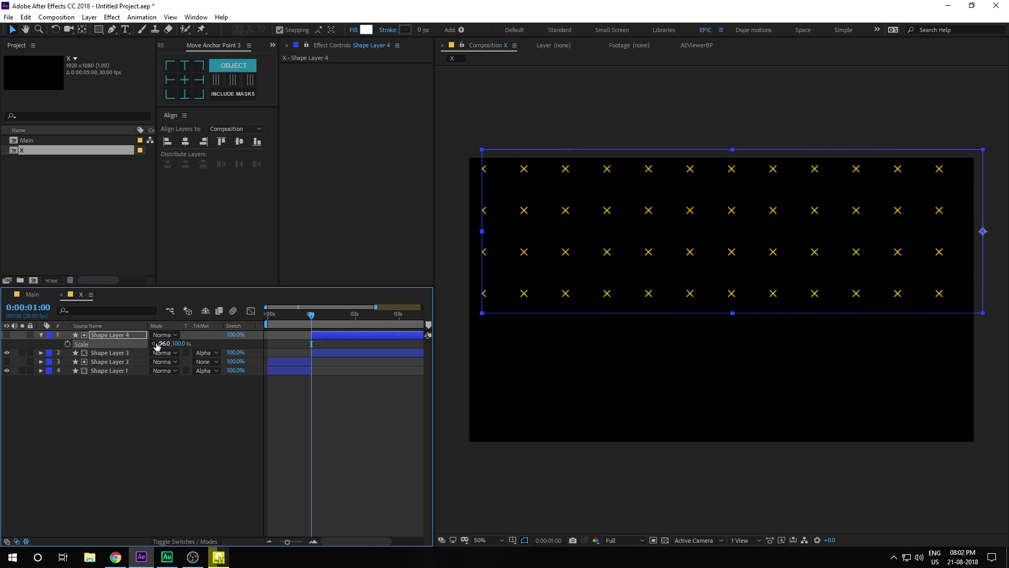
pyautogui.click(164, 344)
pyautogui.write('100')
pyautogui.click(138, 422)
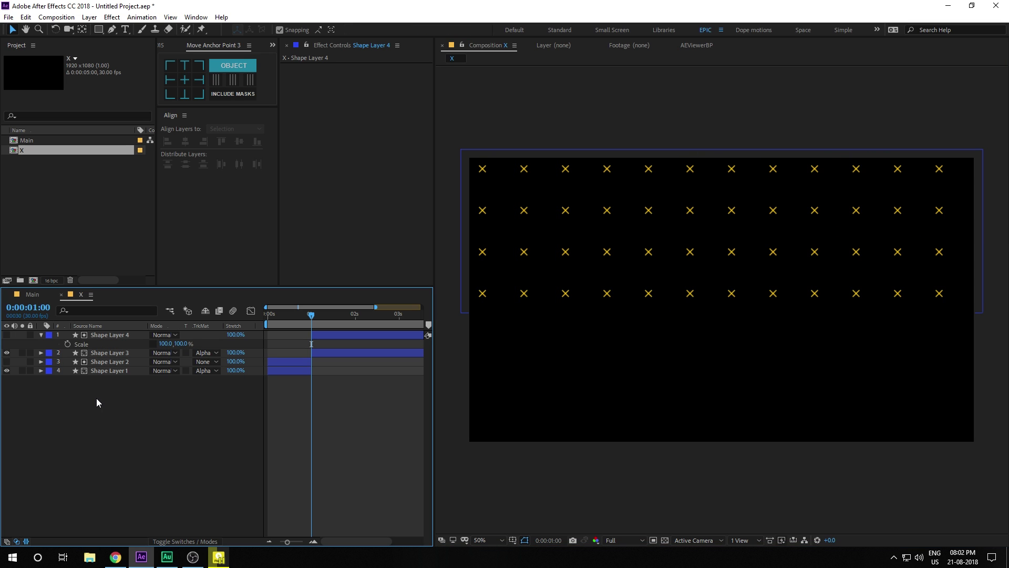
pyautogui.click(68, 344)
# - Keyframe Shape Layer 4's horizontal scale to 0% at 2 seconds
pyautogui.click(347, 321)
pyautogui.moveTo(347, 325); pyautogui.dragTo(355, 324)
pyautogui.moveTo(164, 343); pyautogui.dragTo(138, 347)
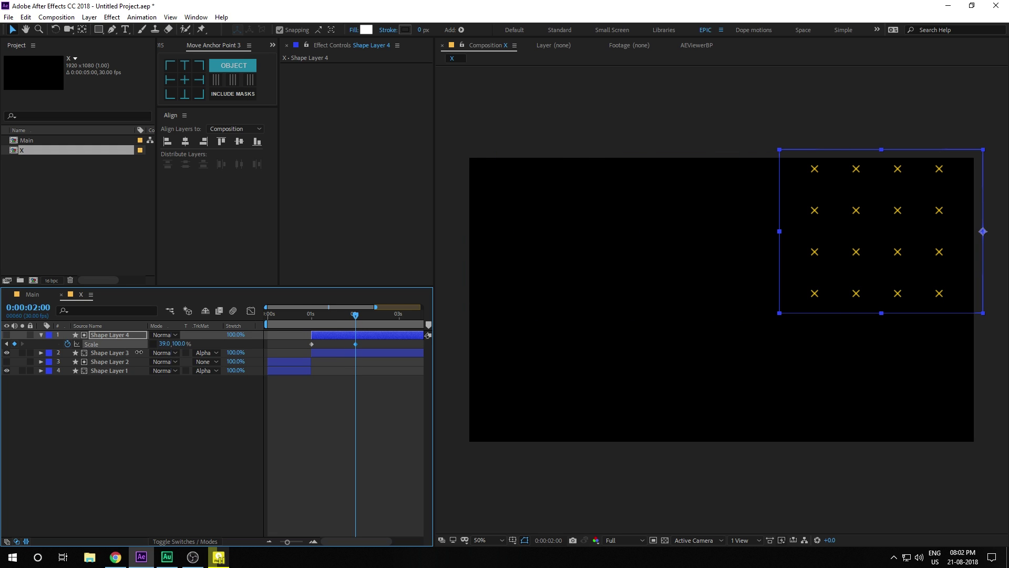
pyautogui.click(165, 344)
pyautogui.write('80')
pyautogui.click(159, 439)
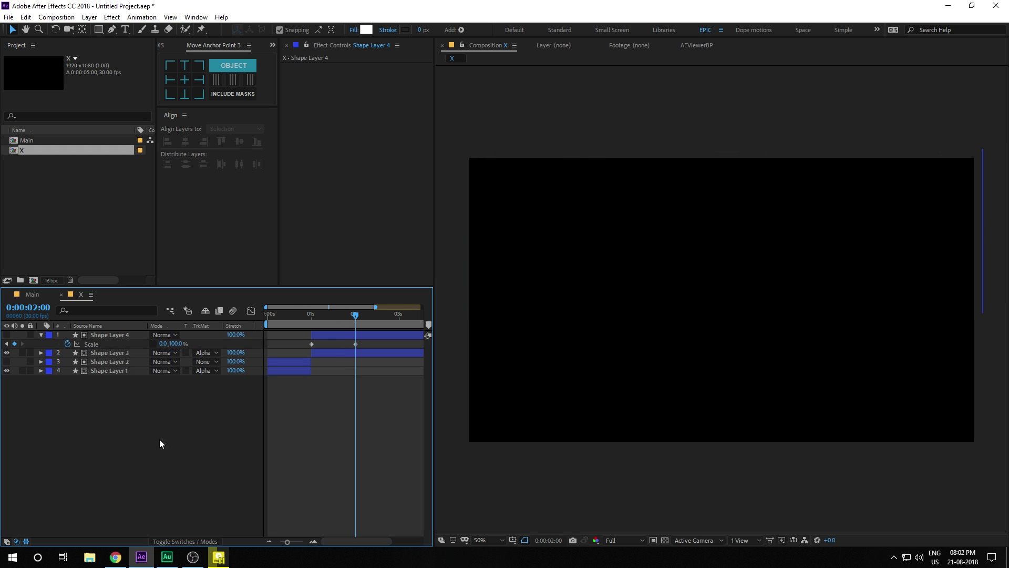
# - Apply Easy Ease to all scale keyframes of Shape Layer 4 and Shape Layer 2
pyautogui.moveTo(313, 315); pyautogui.dragTo(206, 374)
pyautogui.moveTo(128, 381); pyautogui.dragTo(151, 324)
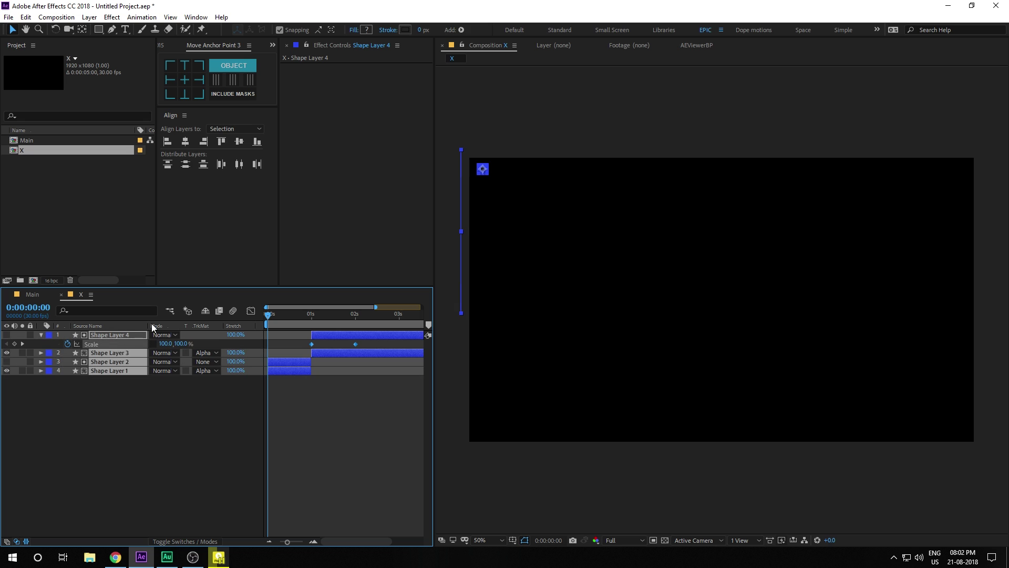
pyautogui.press('u')
pyautogui.press('u')
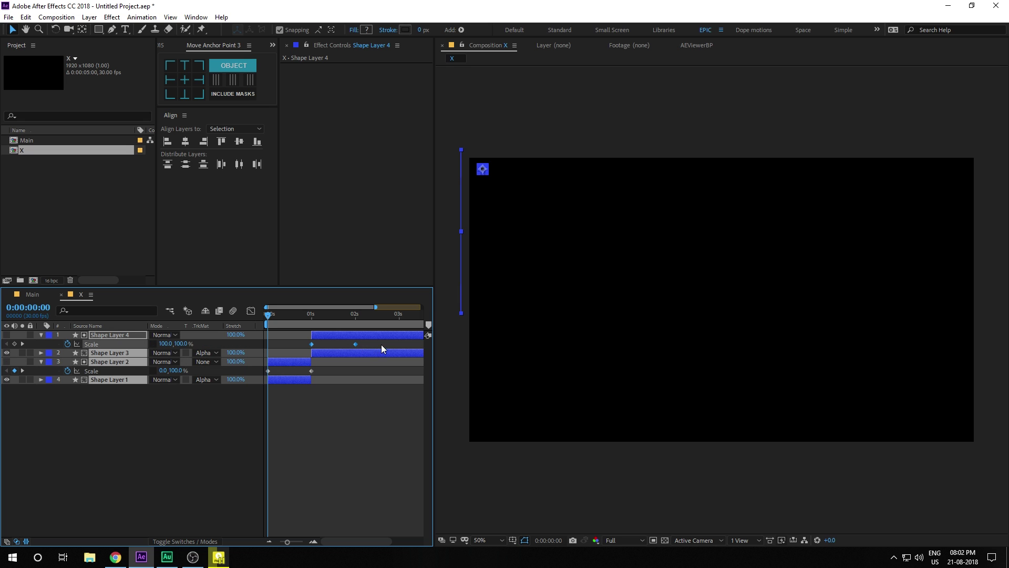
pyautogui.moveTo(380, 341); pyautogui.dragTo(244, 384)
pyautogui.press('F9')
pyautogui.click(311, 455)
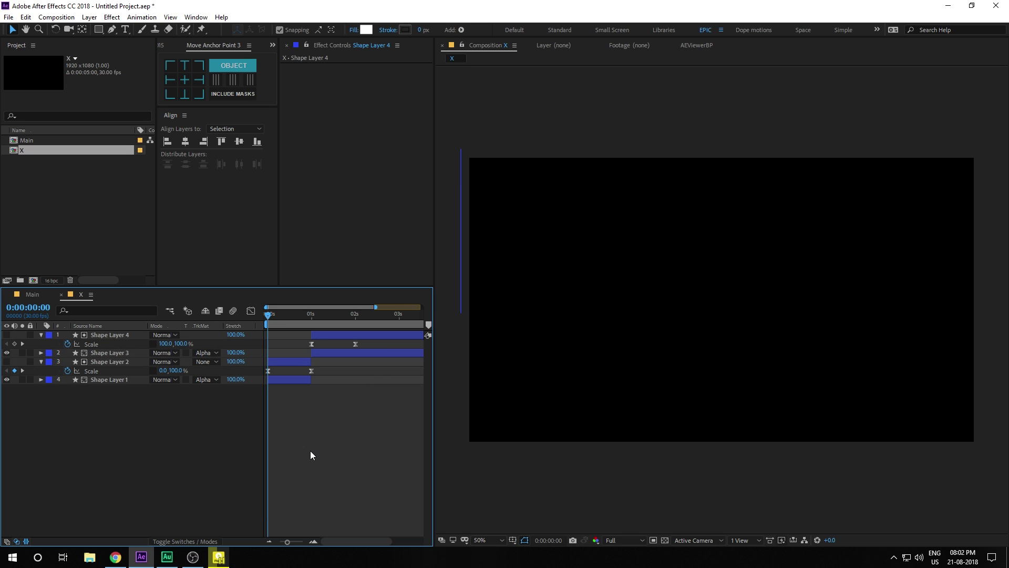
# - Go to frame 23 of the Main composition and add the X composition as its uppermost layer
pyautogui.click(30, 296)
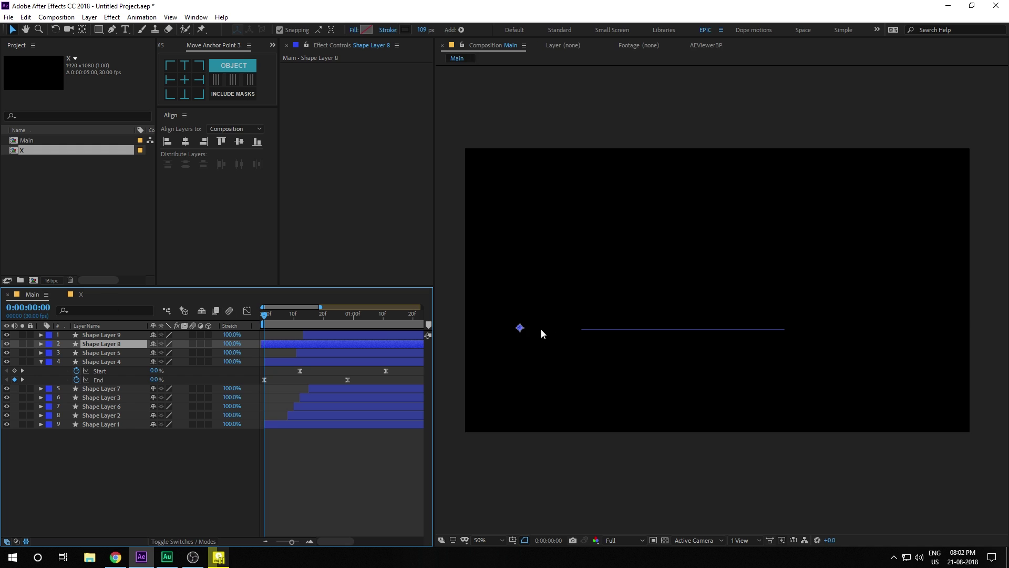
pyautogui.moveTo(288, 313); pyautogui.dragTo(332, 315)
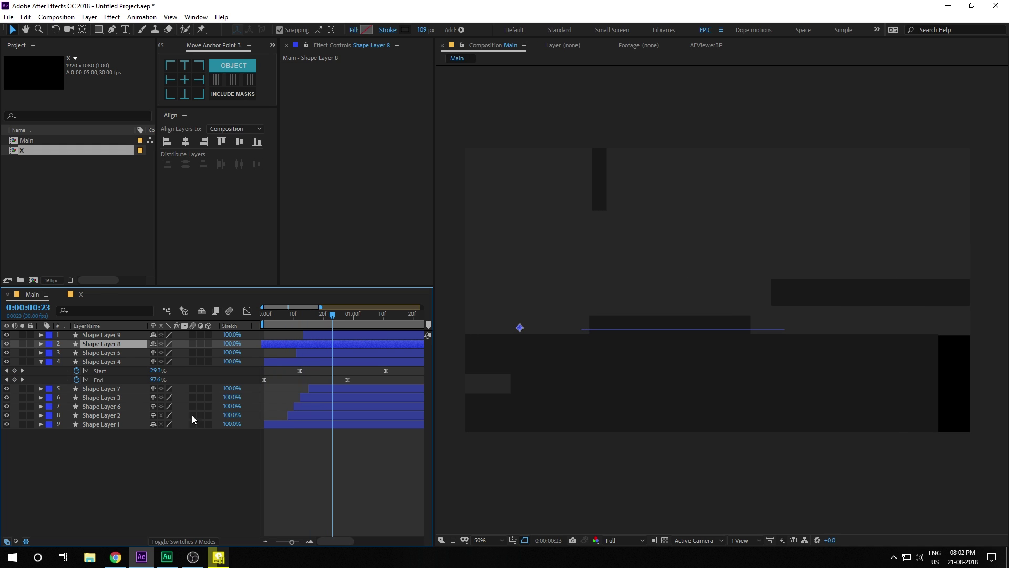
pyautogui.click(171, 450)
pyautogui.moveTo(45, 152); pyautogui.dragTo(111, 337)
# - Scale the X layer down to 35% and move it toward the lower right of the frame, turning snapping off
pyautogui.press('s')
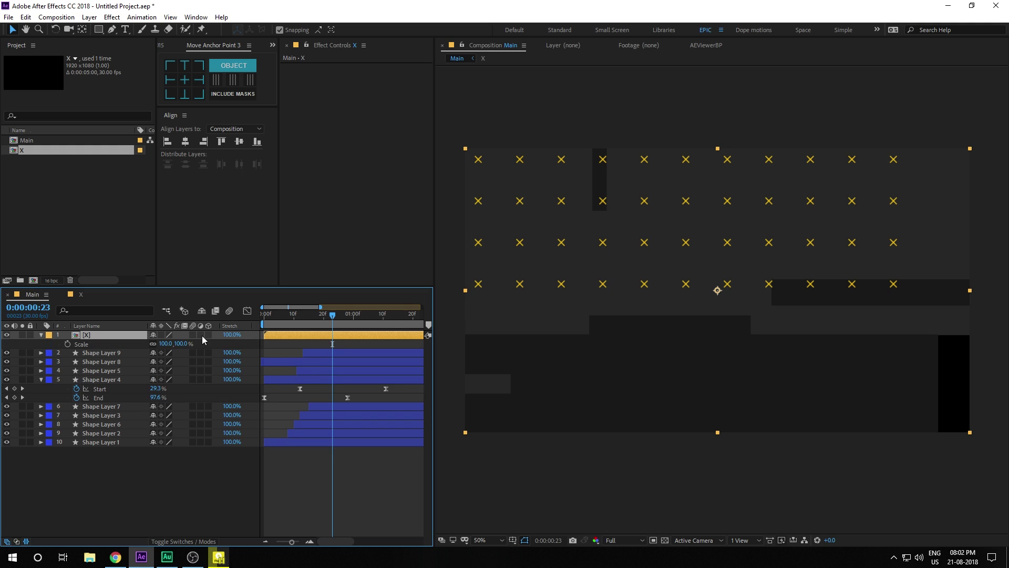
pyautogui.moveTo(180, 343); pyautogui.dragTo(150, 350)
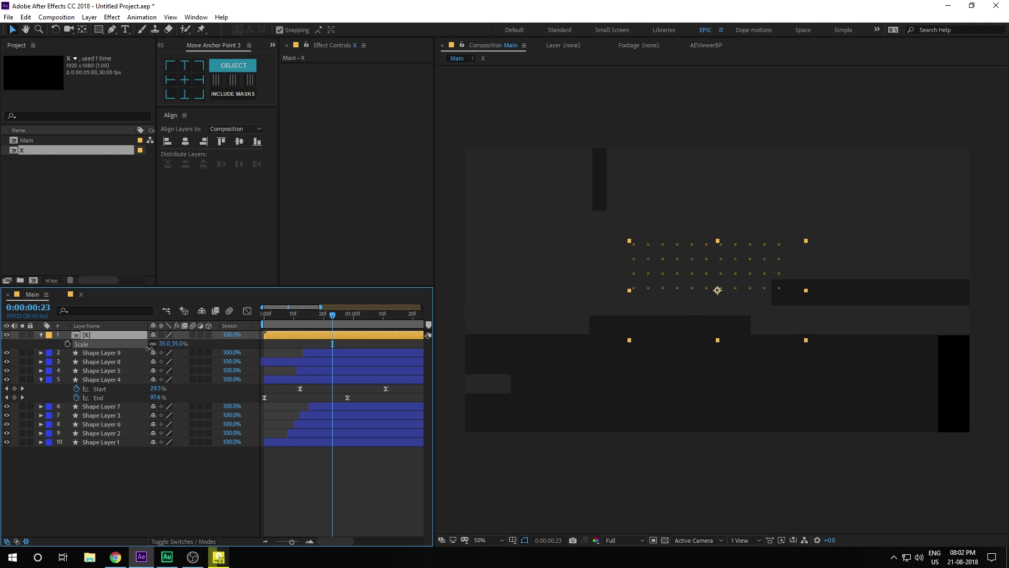
pyautogui.moveTo(779, 288); pyautogui.dragTo(835, 328)
pyautogui.click(279, 30)
# - Set the X layer's scale to 40%
pyautogui.click(179, 344)
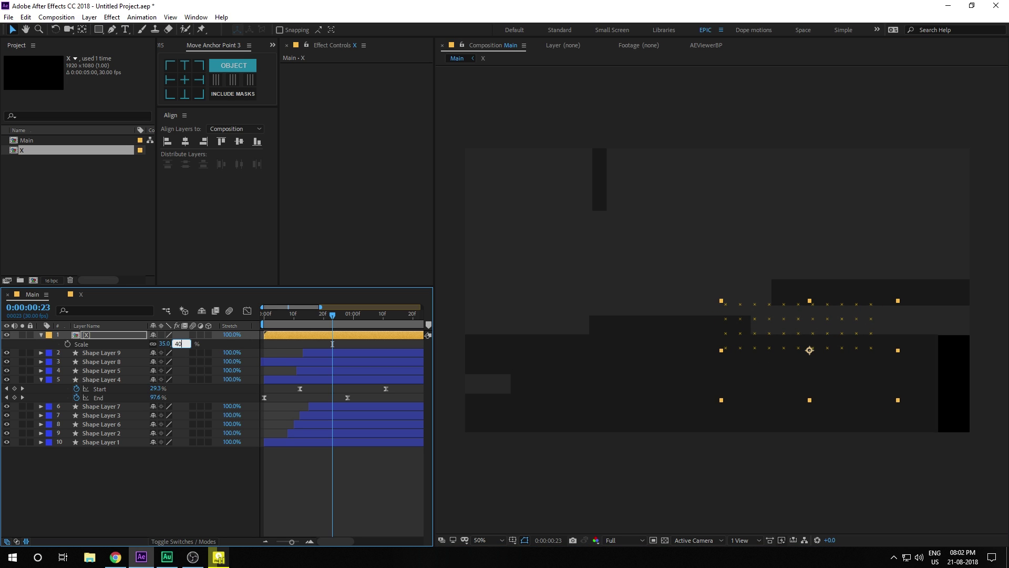
pyautogui.write('40')
pyautogui.press('Return')
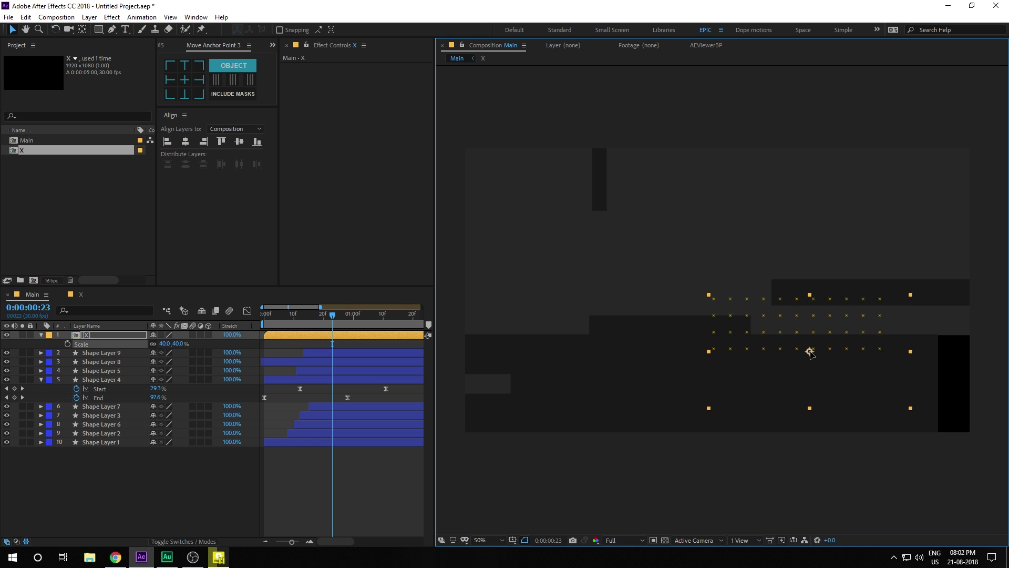
# - End the Main composition's work area at 0:00:02:00 and trim the composition to that work area
pyautogui.click(251, 496)
pyautogui.moveTo(273, 317); pyautogui.dragTo(292, 368)
pyautogui.press('-')
pyautogui.moveTo(362, 544); pyautogui.dragTo(312, 544)
pyautogui.moveTo(371, 319); pyautogui.dragTo(373, 318)
pyautogui.rightClick(84, 497)
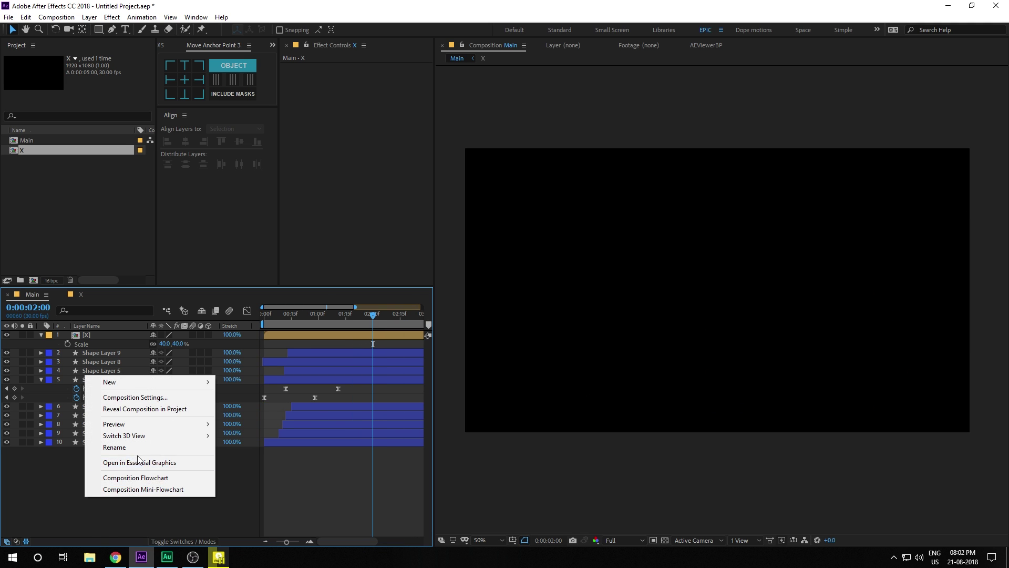
pyautogui.click(103, 523)
pyautogui.press('n')
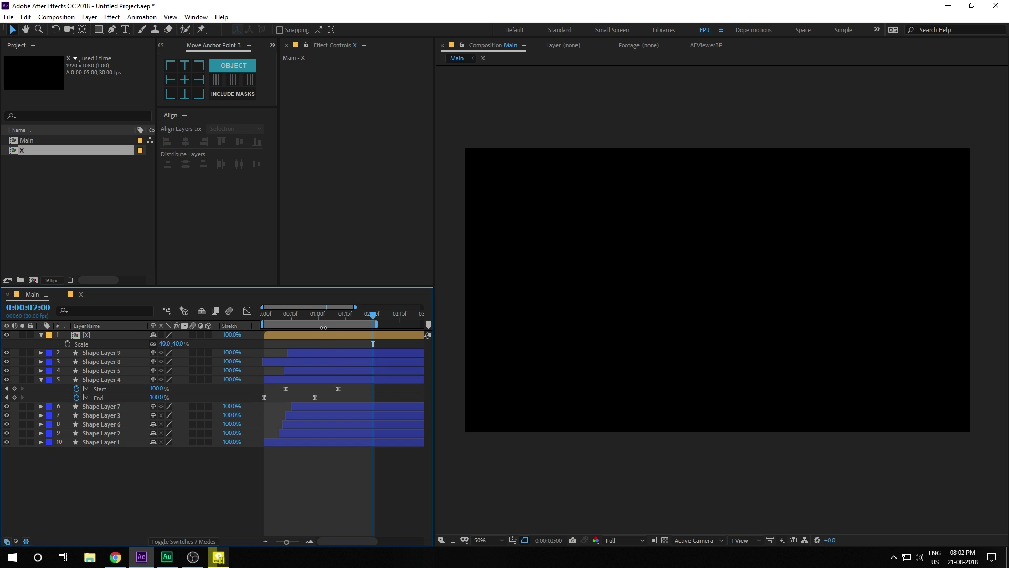
pyautogui.rightClick(323, 327)
pyautogui.click(370, 352)
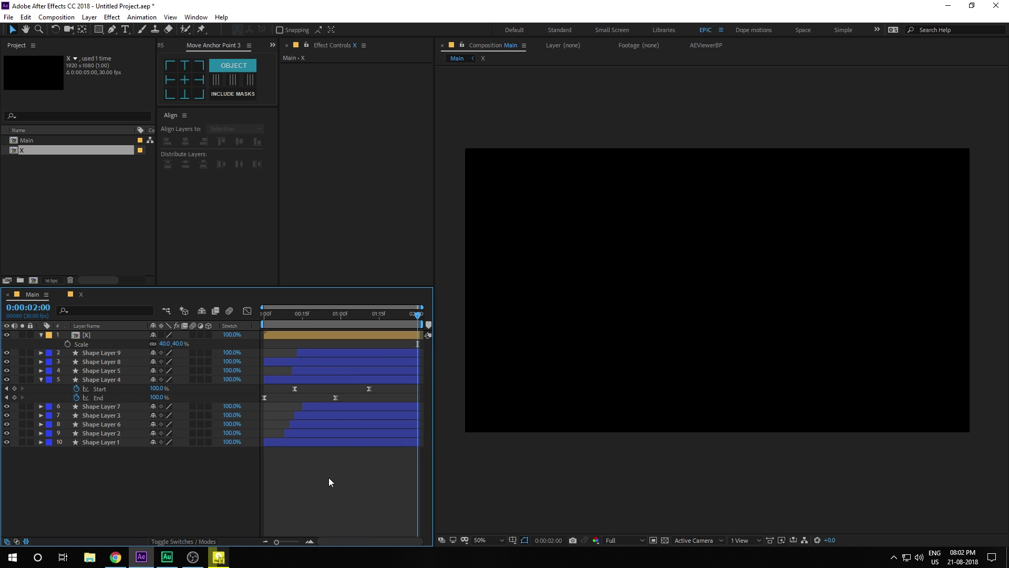
# - Preview the Main composition, go to frame 25 and hide the Stretch column in the timeline
pyautogui.press('space')
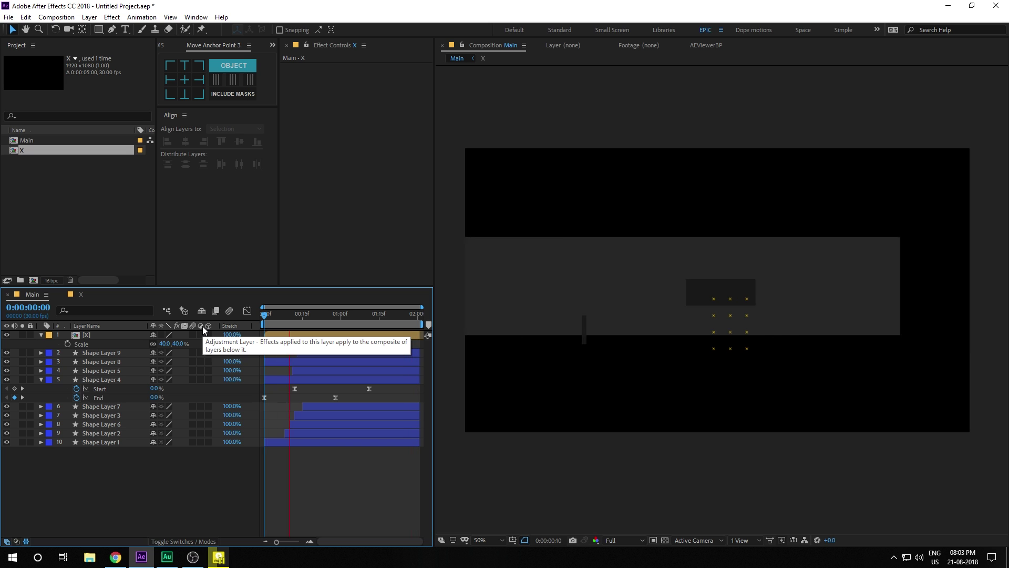
pyautogui.click(279, 316)
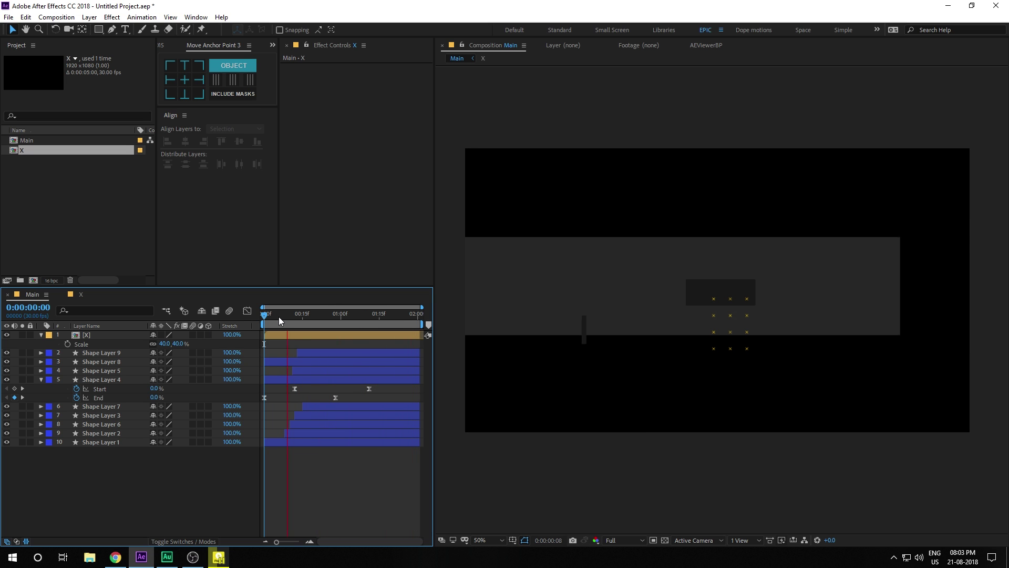
pyautogui.press('space')
pyautogui.moveTo(279, 318); pyautogui.dragTo(308, 321)
pyautogui.rightClick(244, 325)
pyautogui.click(269, 330)
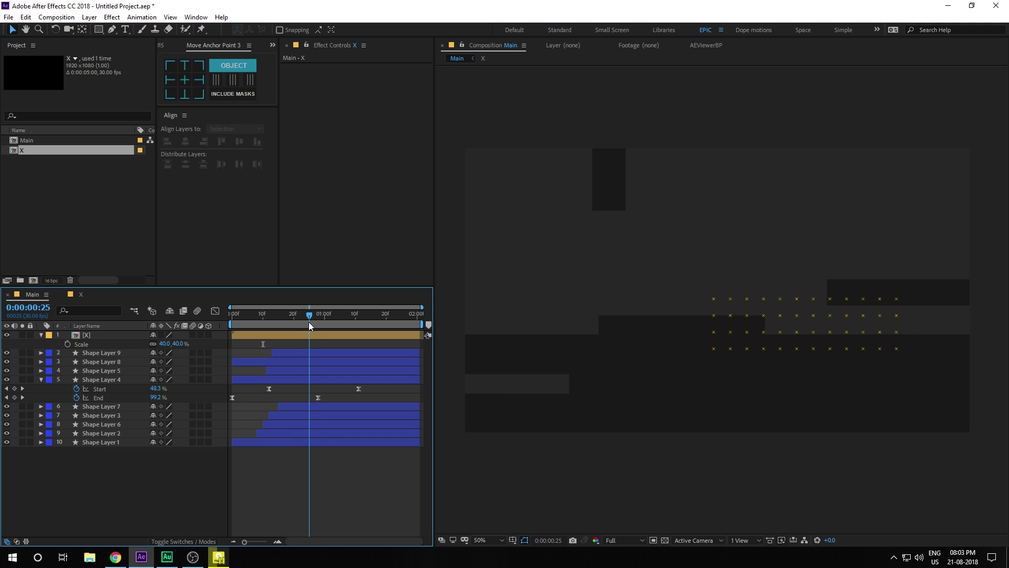
# - Duplicate the X layer and move the copy to the upper part of the frame, left of centre
pyautogui.click(105, 335)
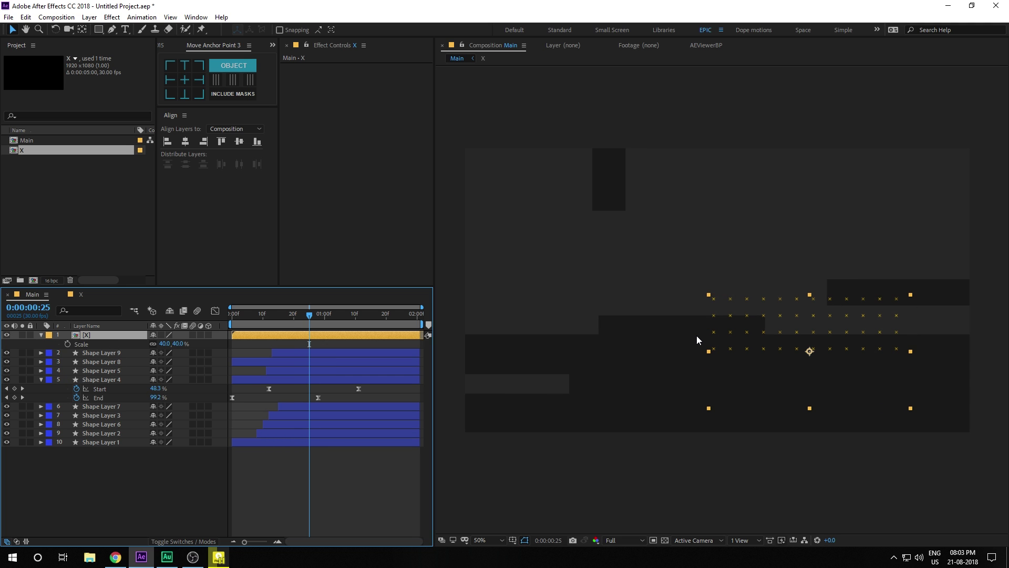
pyautogui.hotkey('ctrl', 'd')
pyautogui.moveTo(808, 351); pyautogui.dragTo(626, 192)
# - Apply a Fill effect in a sampled dark gray to the upper X copy and duplicate the effect
pyautogui.click(88, 335)
pyautogui.hotkey('ctrl', 'space')
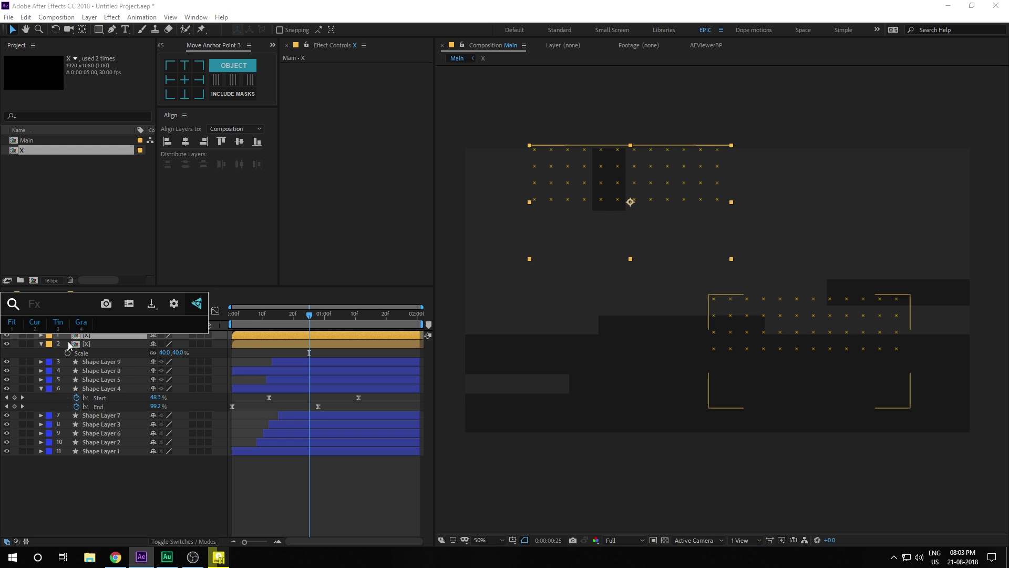
pyautogui.click(16, 325)
pyautogui.click(384, 96)
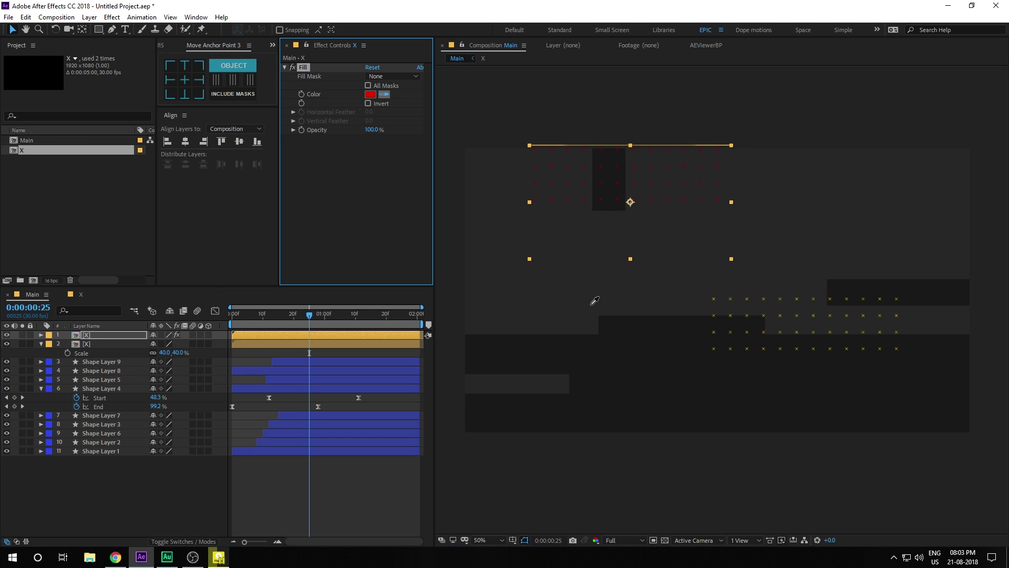
pyautogui.hotkey('ctrl', 'd')
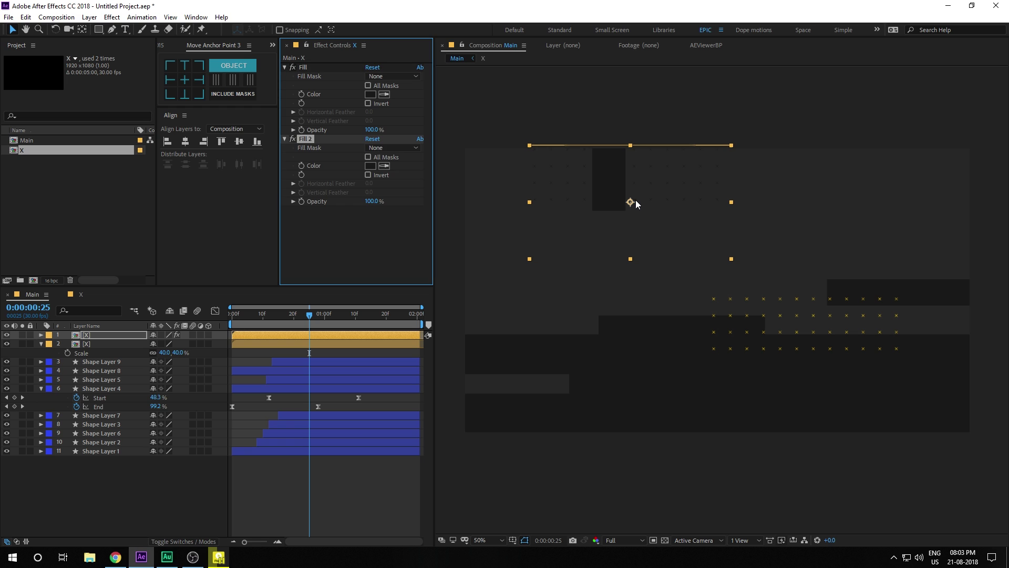
pyautogui.moveTo(634, 201); pyautogui.dragTo(550, 426)
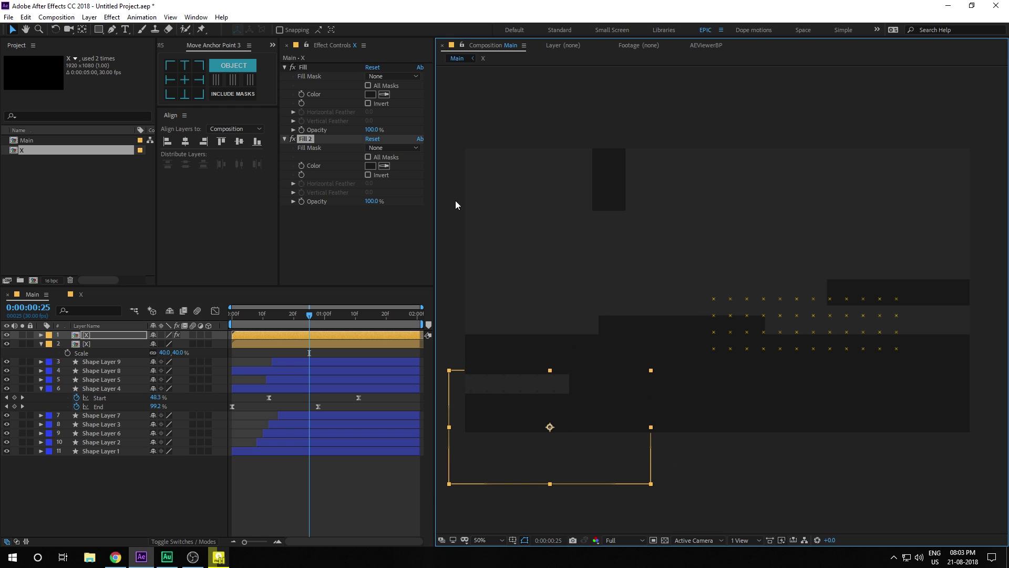
pyautogui.click(305, 141)
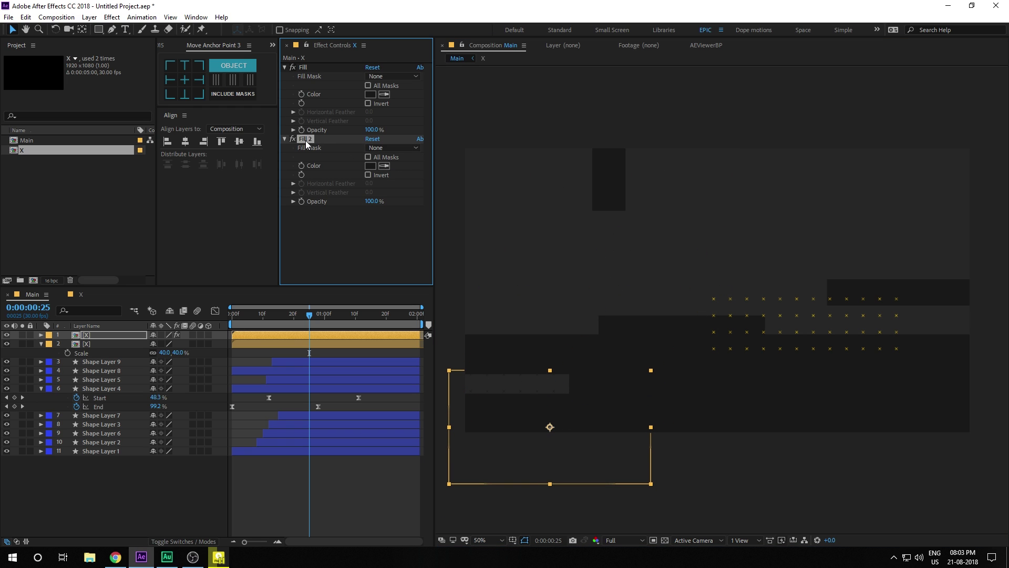
pyautogui.press('Delete')
pyautogui.hotkey('ctrl', 'z')
pyautogui.hotkey('ctrl', 'z')
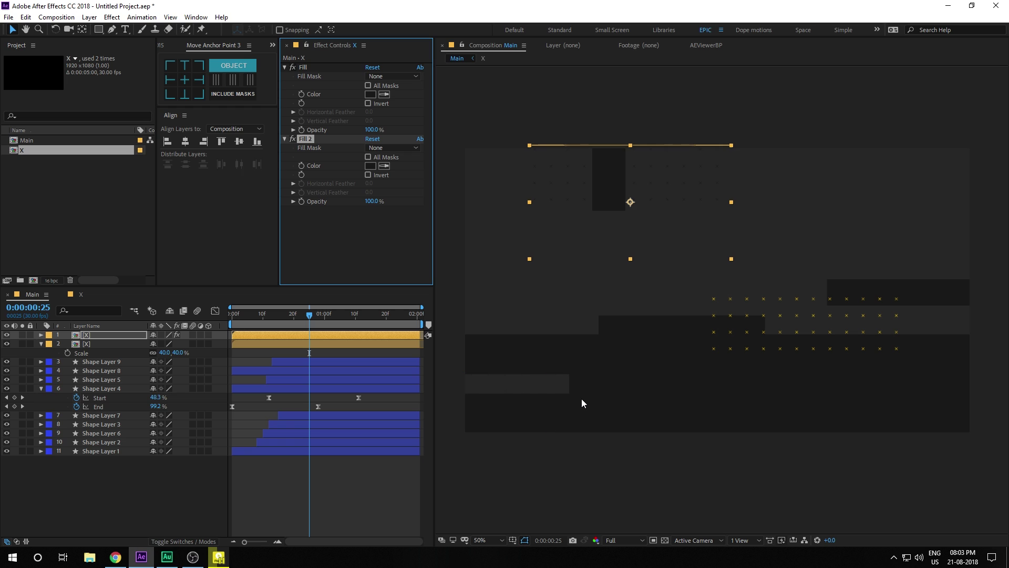
# - Duplicate the dark-filled X layer and move the new copy to the lower-left corner of the frame
pyautogui.click(194, 473)
pyautogui.click(84, 334)
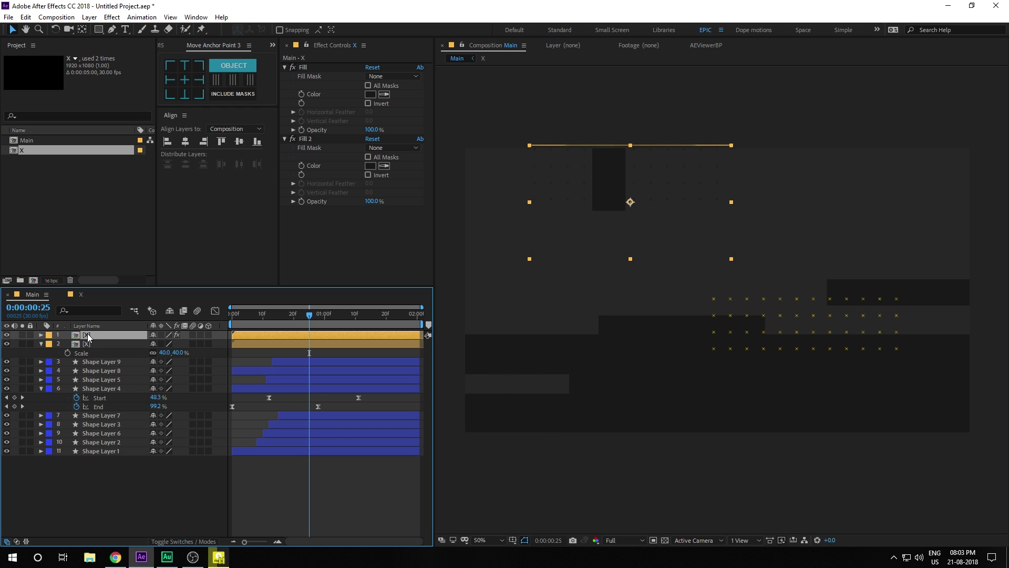
pyautogui.hotkey('ctrl', 'd')
pyautogui.moveTo(612, 209); pyautogui.dragTo(522, 413)
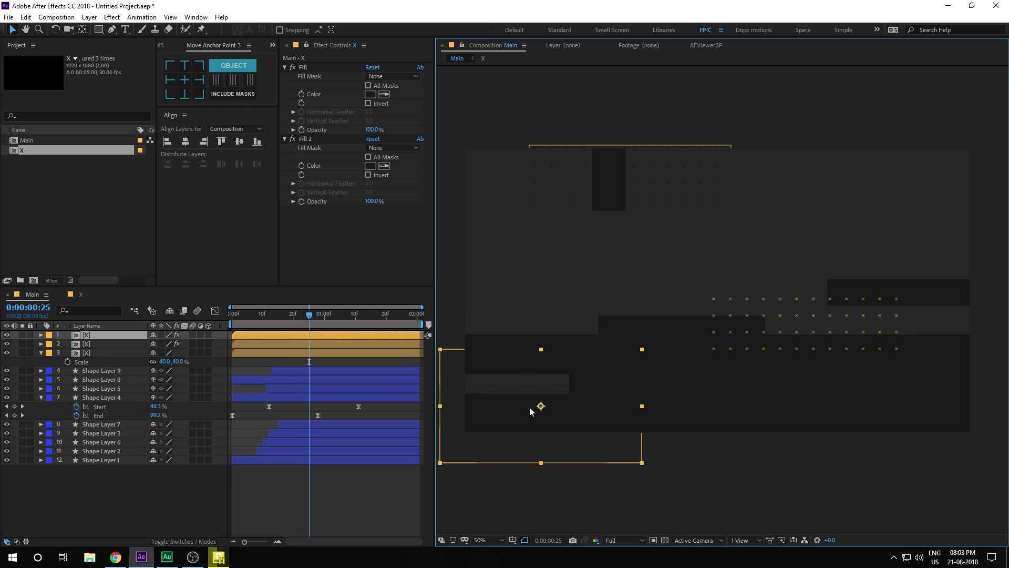
# - Delete the Fill 2 effect from the lower-left X copy and deselect the layer
pyautogui.click(93, 335)
pyautogui.click(304, 141)
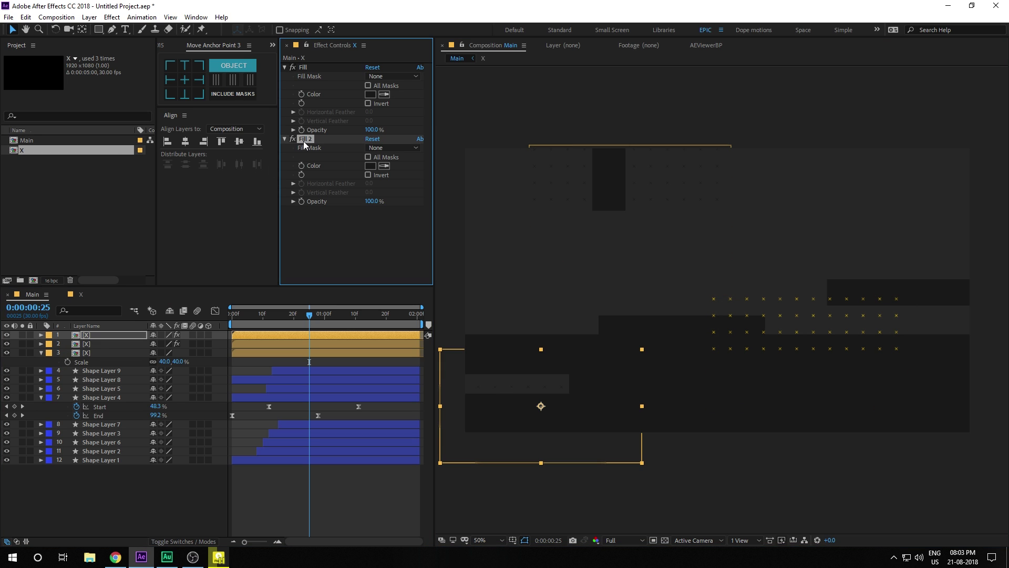
pyautogui.press('Delete')
pyautogui.click(494, 407)
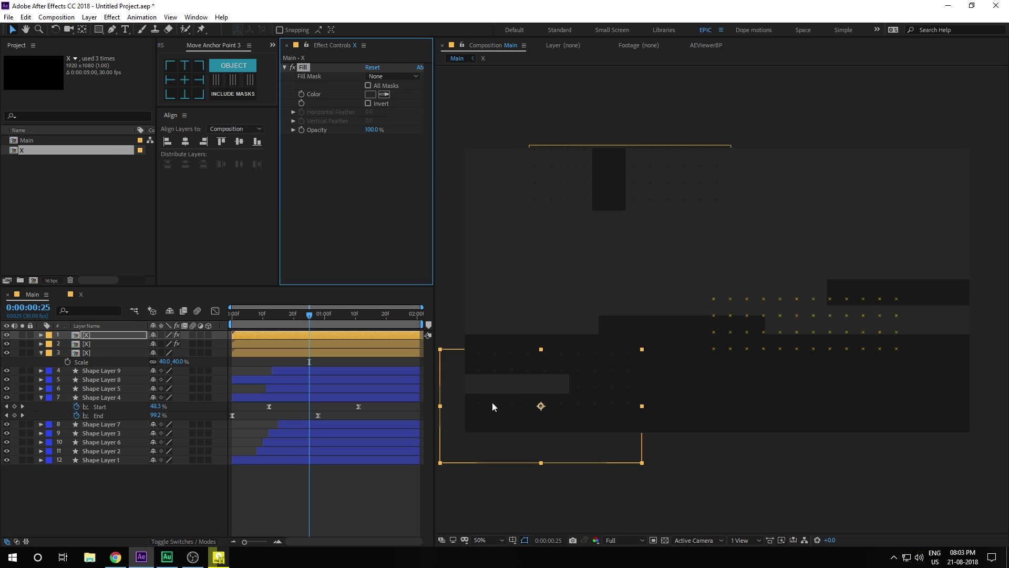
pyautogui.click(116, 511)
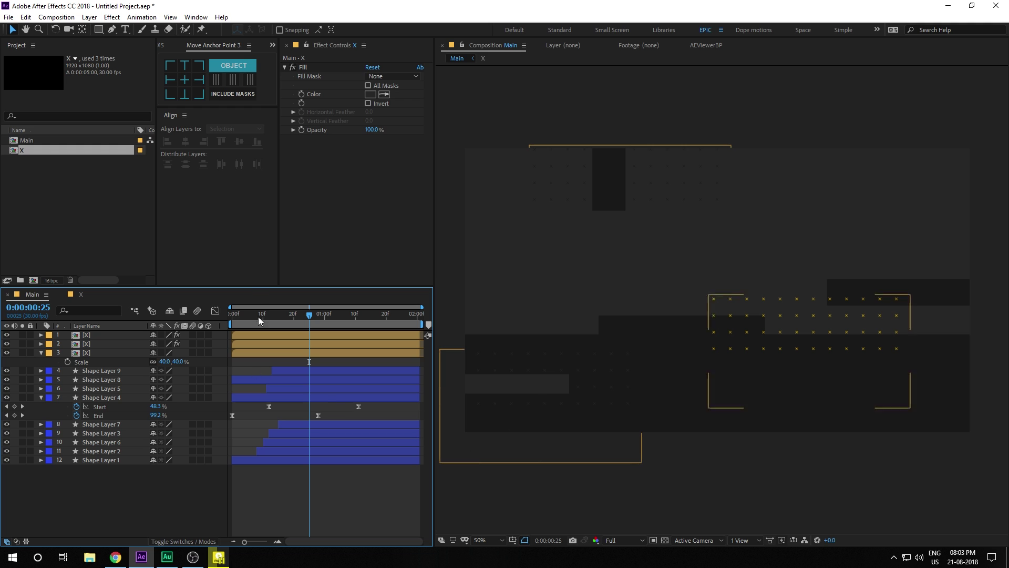
pyautogui.moveTo(260, 347); pyautogui.dragTo(301, 340)
pyautogui.moveTo(239, 322); pyautogui.dragTo(432, 350)
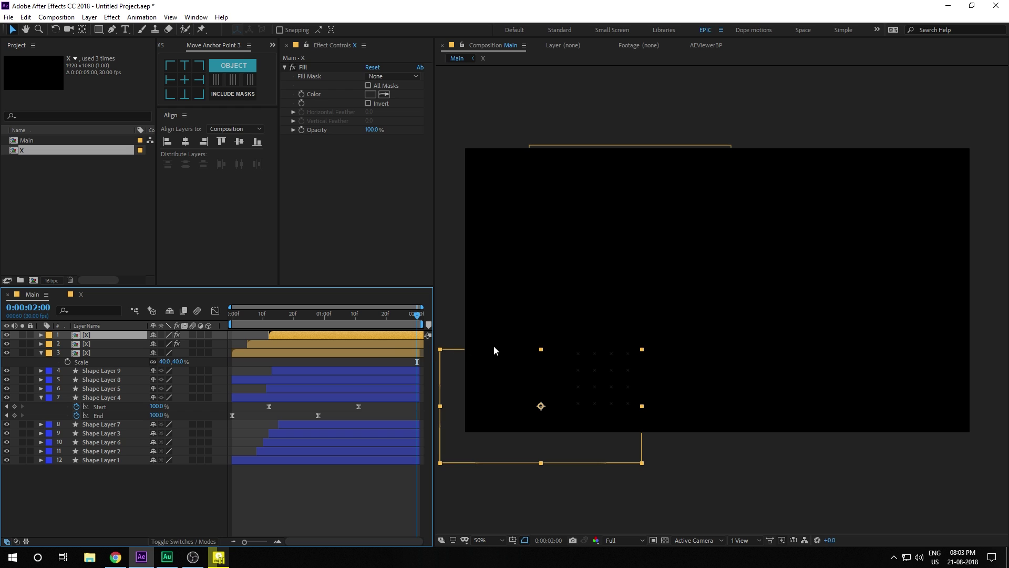
pyautogui.click(375, 344)
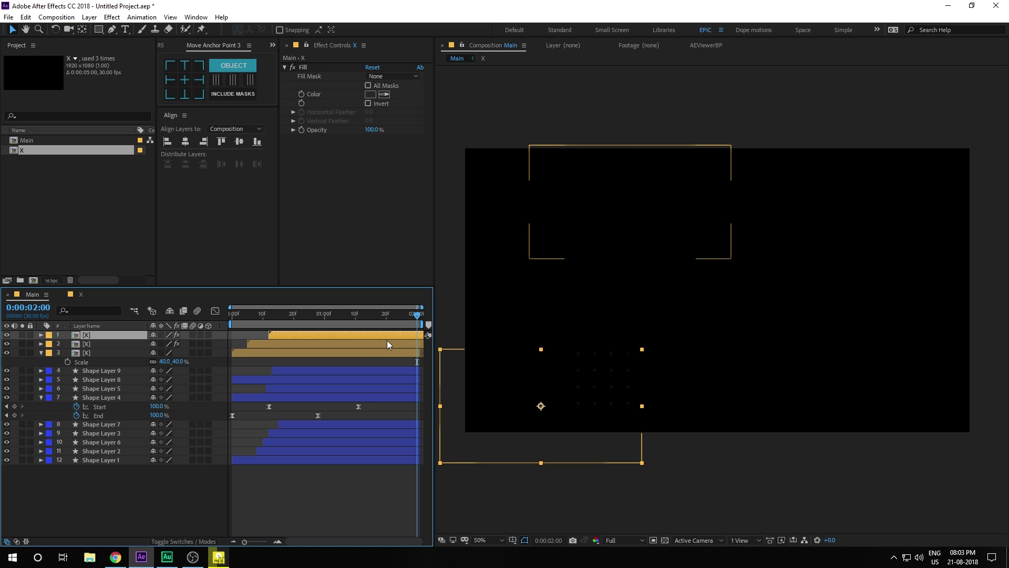
pyautogui.moveTo(386, 339); pyautogui.dragTo(371, 336)
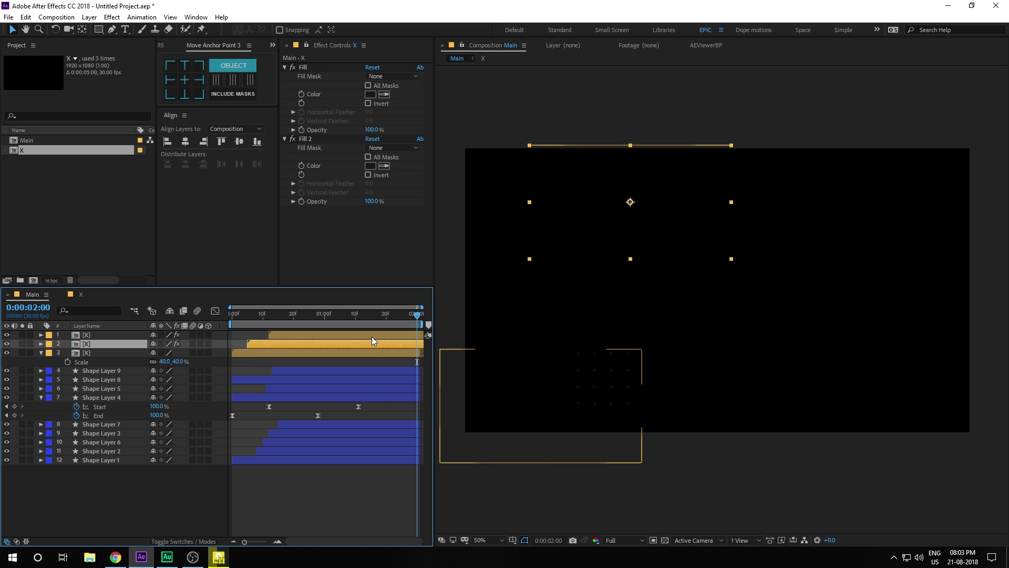
pyautogui.hotkey('ctrl', 'z')
pyautogui.hotkey('ctrl', 'z')
pyautogui.hotkey('ctrl', 'z')
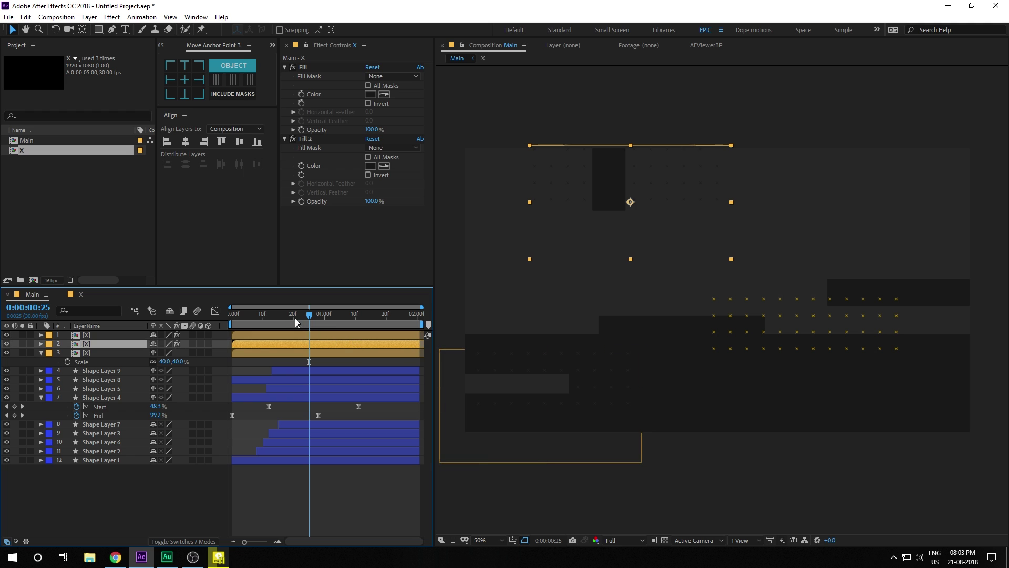
# - Play the Main composition from its first frame, then stop at 0:00:01:06 to check the X grids
pyautogui.moveTo(295, 317); pyautogui.dragTo(155, 334)
pyautogui.click(139, 494)
pyautogui.press('space')
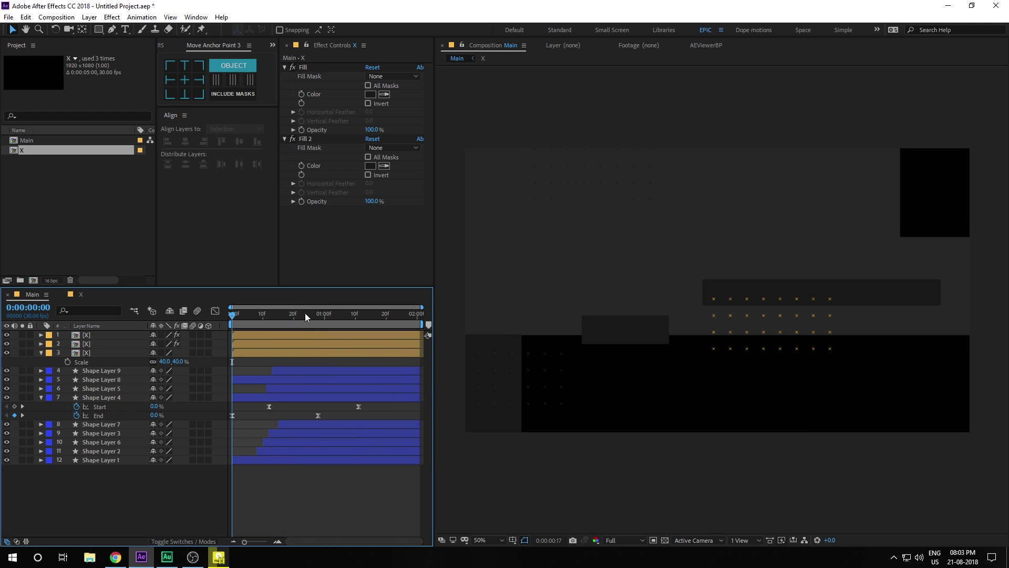
pyautogui.moveTo(305, 313); pyautogui.dragTo(344, 315)
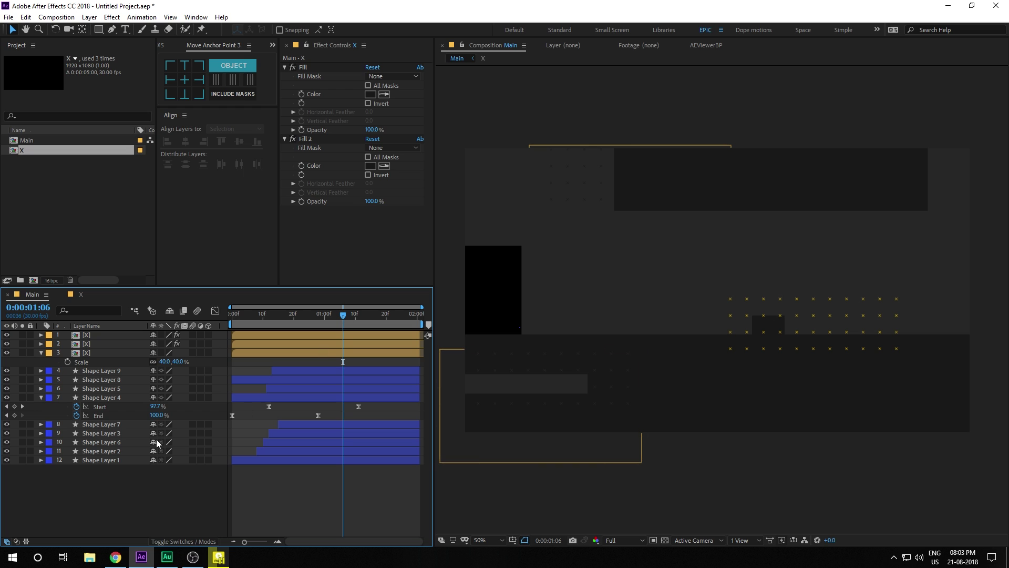
# - Collapse the open properties of the original X layer and Shape Layer 4
pyautogui.click(45, 353)
pyautogui.click(41, 397)
pyautogui.click(41, 353)
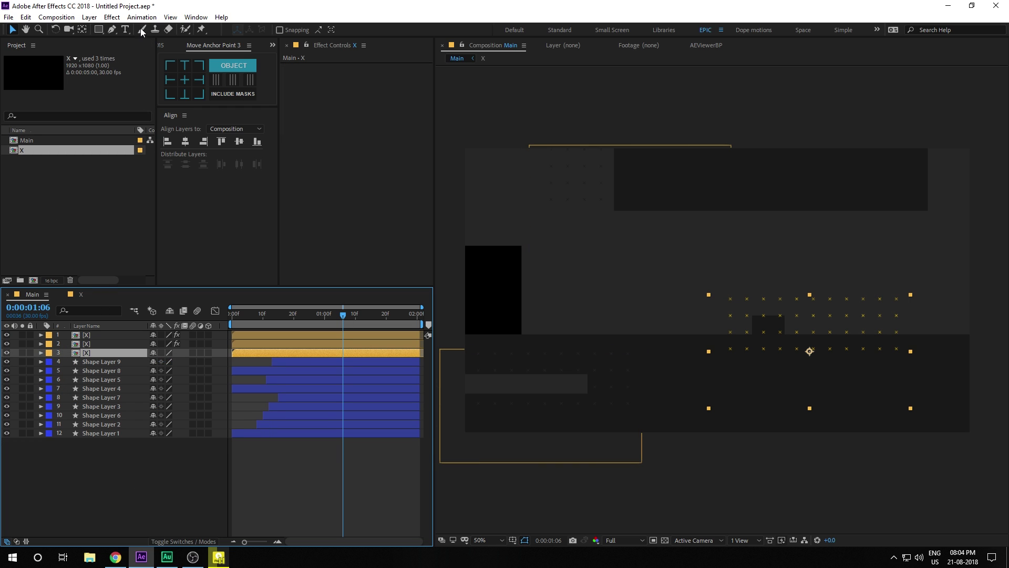
# - Set up the Ellipse tool with no fill and a 3 px stroke, with no layer selected
pyautogui.click(98, 30)
pyautogui.moveTo(102, 32); pyautogui.dragTo(135, 55)
pyautogui.click(102, 454)
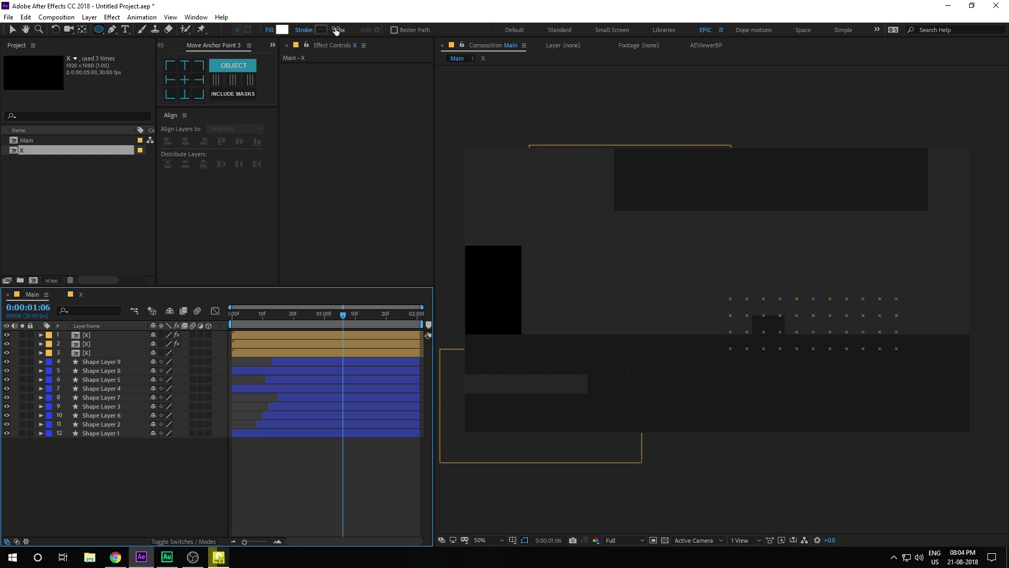
pyautogui.click(269, 30)
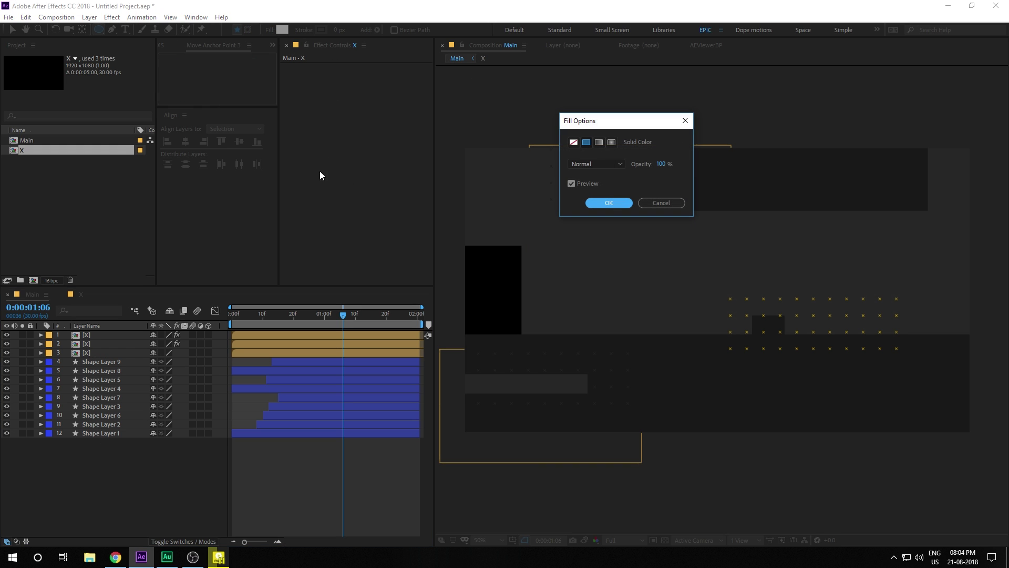
pyautogui.click(609, 202)
pyautogui.click(337, 30)
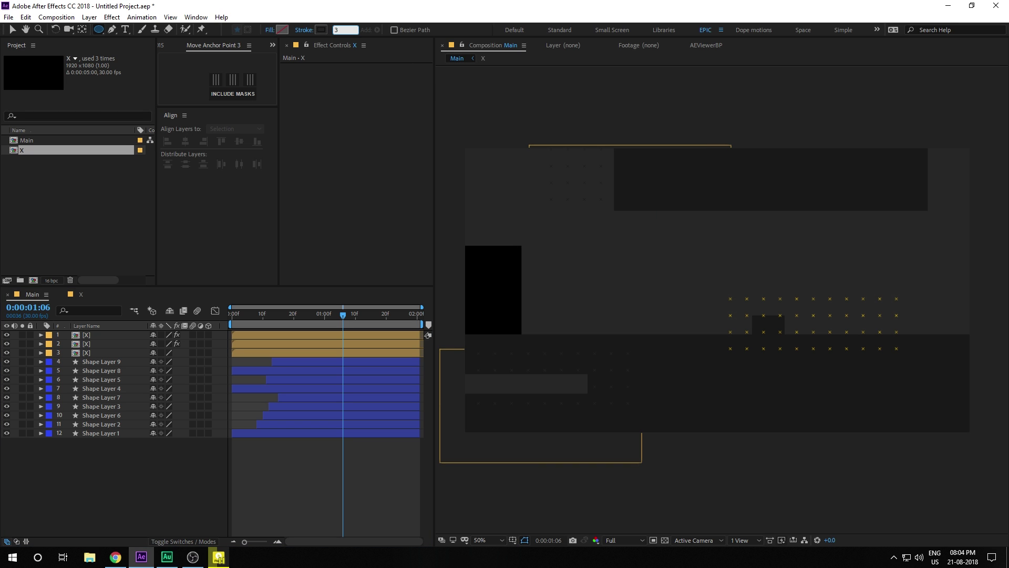
pyautogui.write('3')
pyautogui.press('Return')
# - Change the shape stroke colour to a bright yellow with a hue of about 47°
pyautogui.click(322, 30)
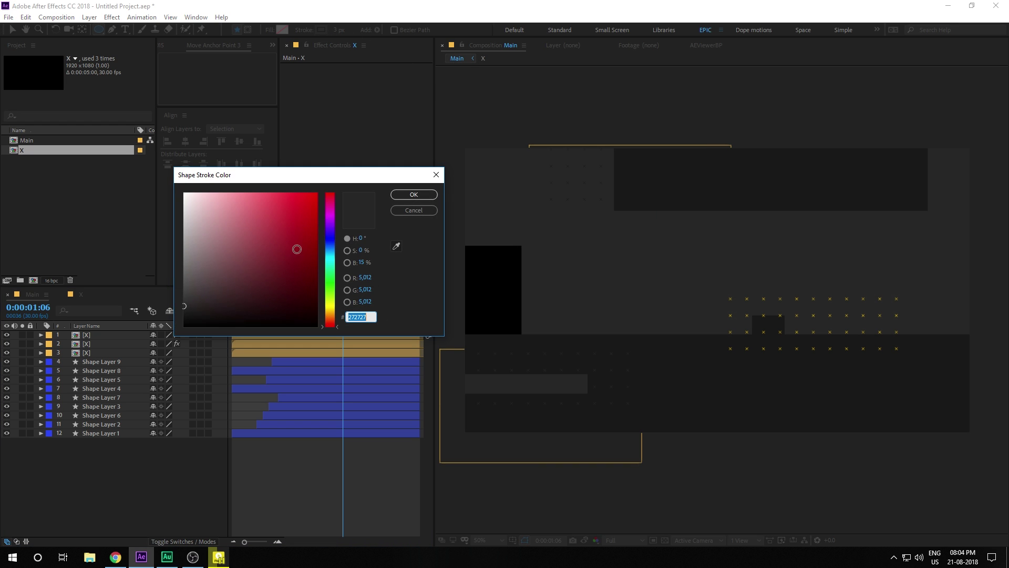
pyautogui.moveTo(332, 298); pyautogui.dragTo(335, 309)
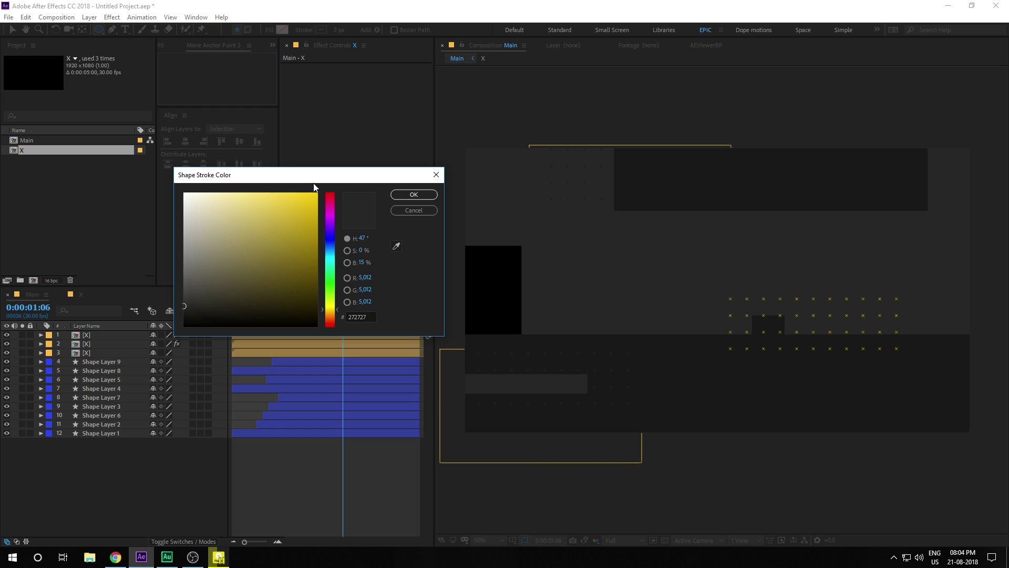
pyautogui.click(305, 189)
pyautogui.click(413, 195)
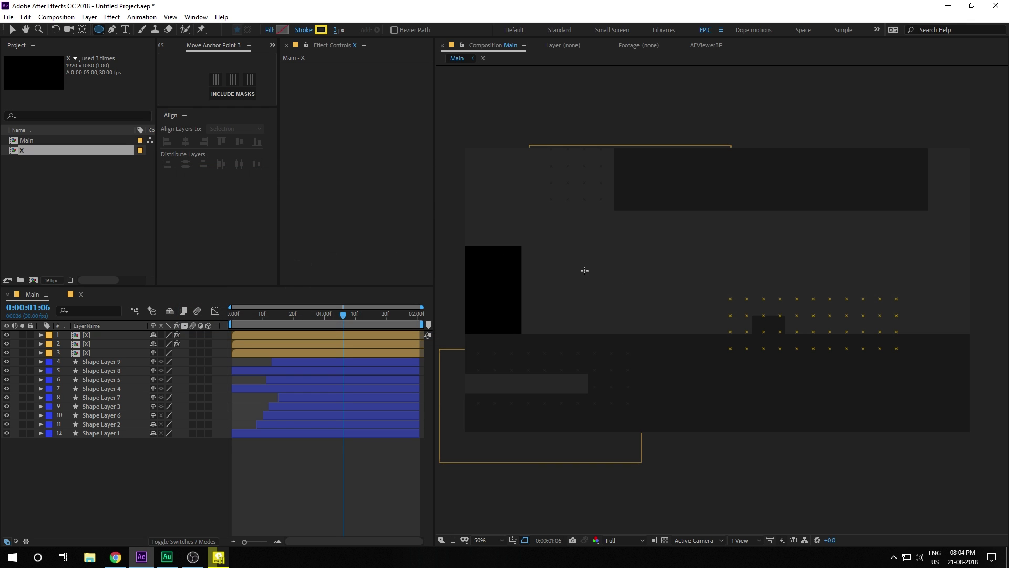
# - Draw a yellow outlined circle on a new shape layer and centre it horizontally in the composition
pyautogui.moveTo(581, 271)
pyautogui.mouseDown()
pyautogui.moveTo(672, 361)
pyautogui.moveTo(721, 391)
pyautogui.moveTo(720, 410)
pyautogui.mouseUp()
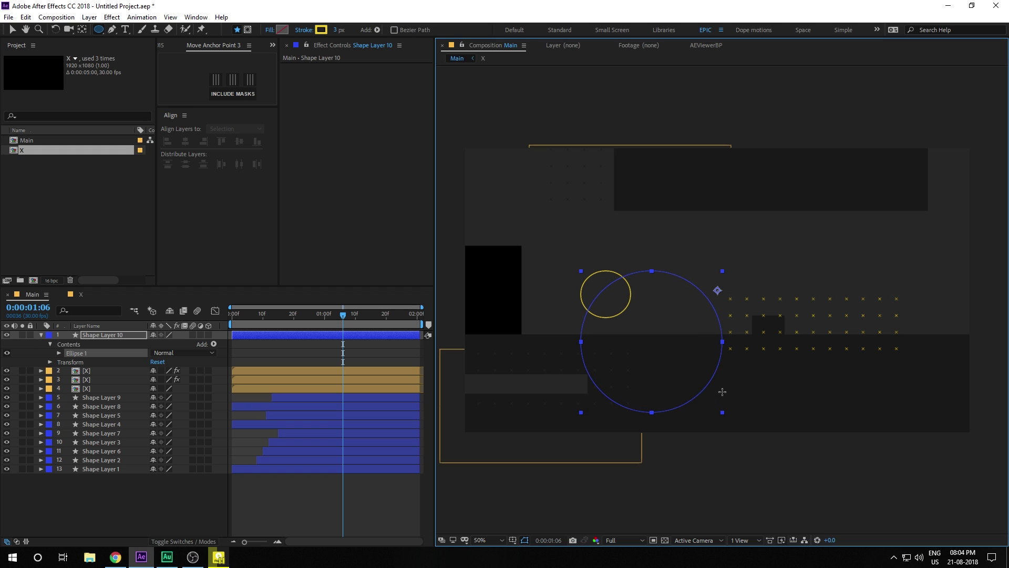
pyautogui.click(14, 32)
pyautogui.click(187, 145)
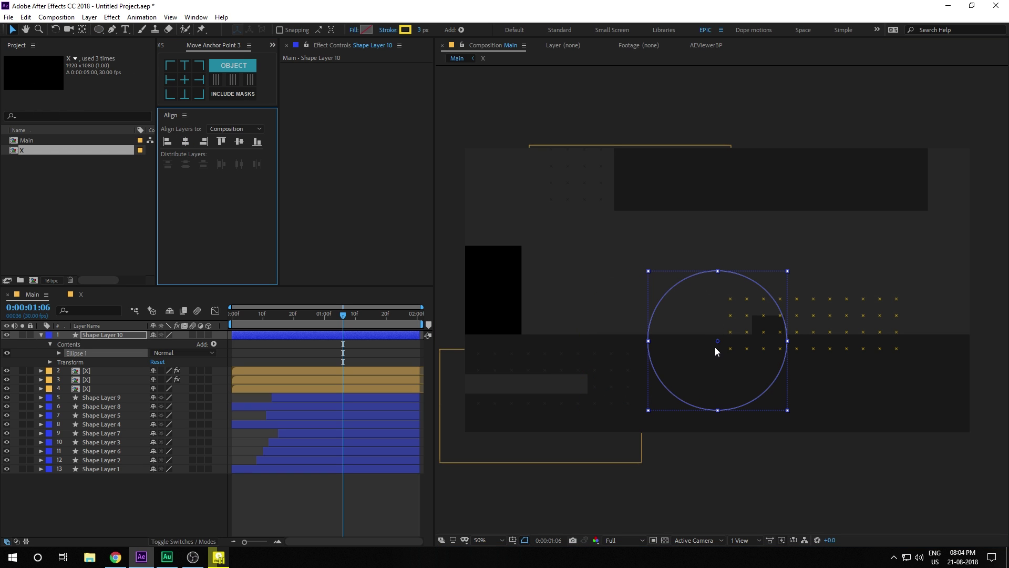
# - Move the circle left of the frame's centre, overlapping the long dark bar's corner, and hide the layer controls
pyautogui.click(116, 476)
pyautogui.click(97, 335)
pyautogui.moveTo(716, 341); pyautogui.dragTo(593, 269)
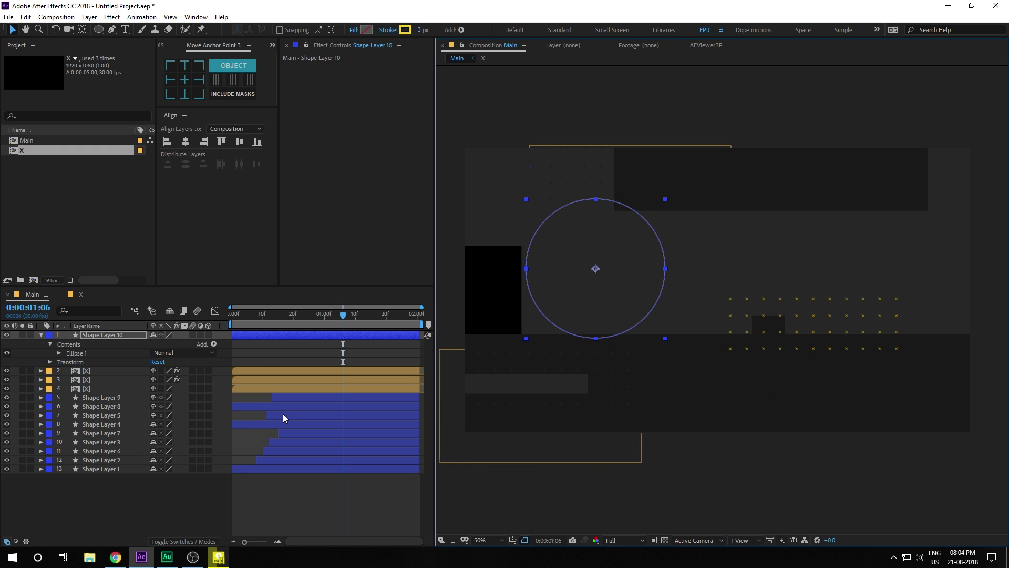
pyautogui.hotkey('ctrl', 'shift', 'h')
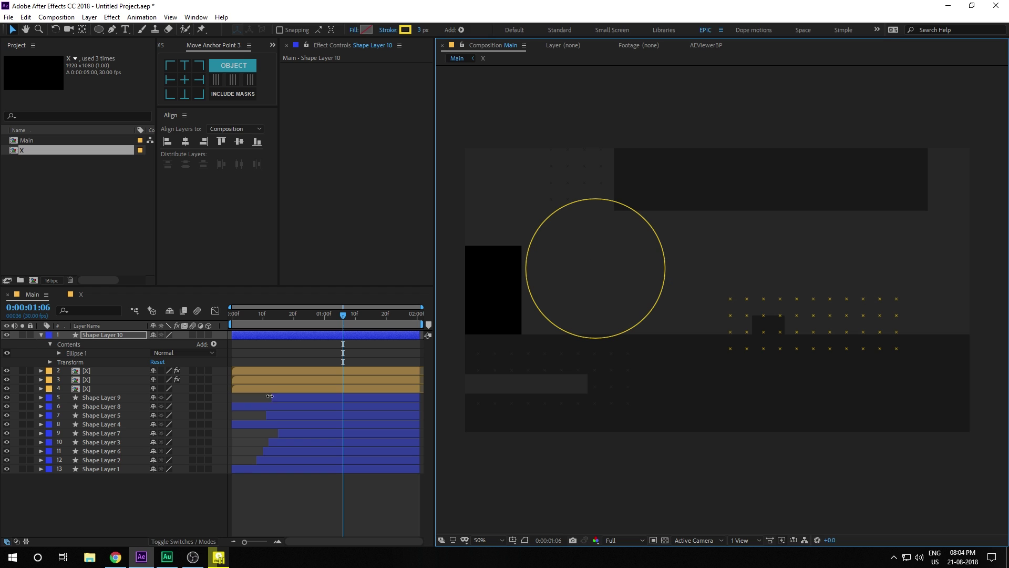
# - Add Trim Paths to the circle layer and keyframe its End from 0% to 100% at 0:00:01:04
pyautogui.click(214, 345)
pyautogui.click(263, 286)
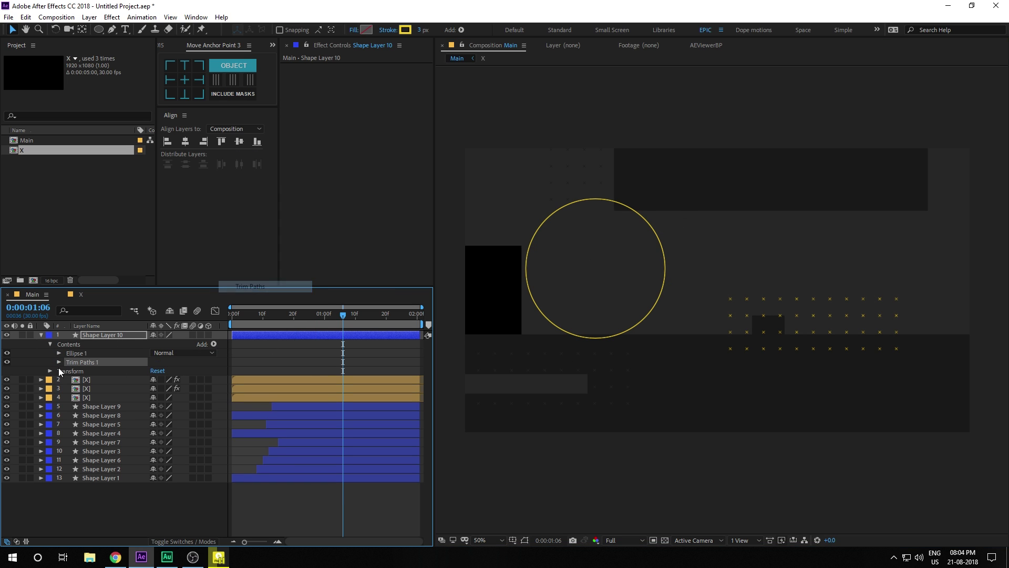
pyautogui.click(59, 361)
pyautogui.moveTo(164, 380); pyautogui.dragTo(82, 390)
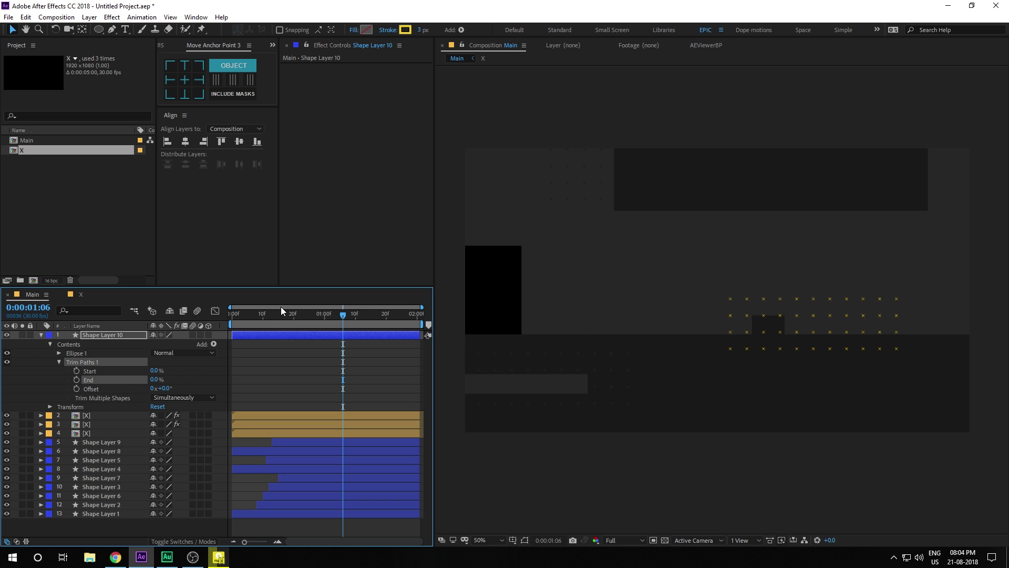
pyautogui.moveTo(281, 311); pyautogui.dragTo(335, 327)
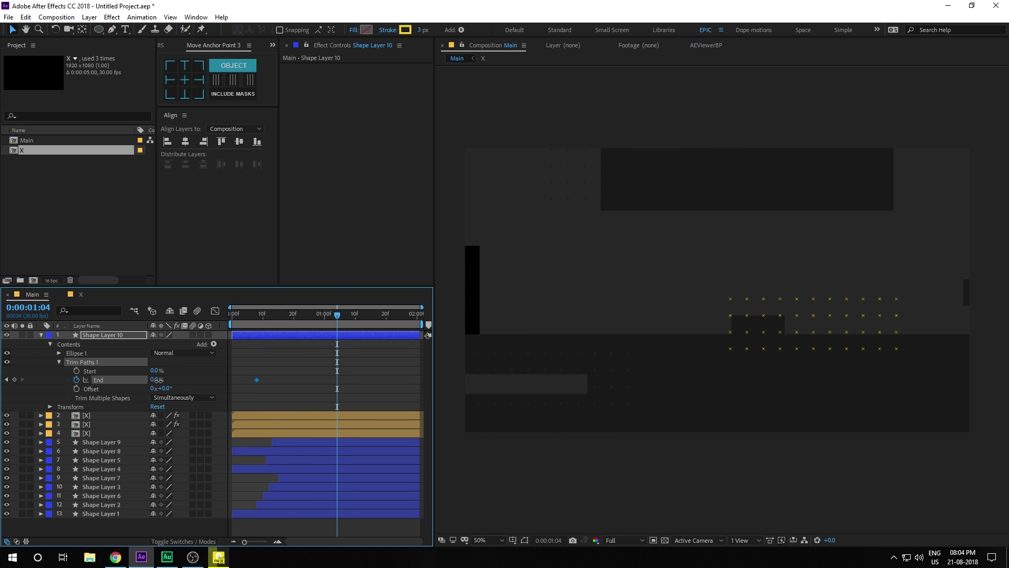
pyautogui.moveTo(154, 379); pyautogui.dragTo(293, 376)
# - Keyframe the circle's Trim Paths Start from 0% at 0:00:00:16 to 100% at 0:00:01:11
pyautogui.moveTo(302, 314); pyautogui.dragTo(281, 315)
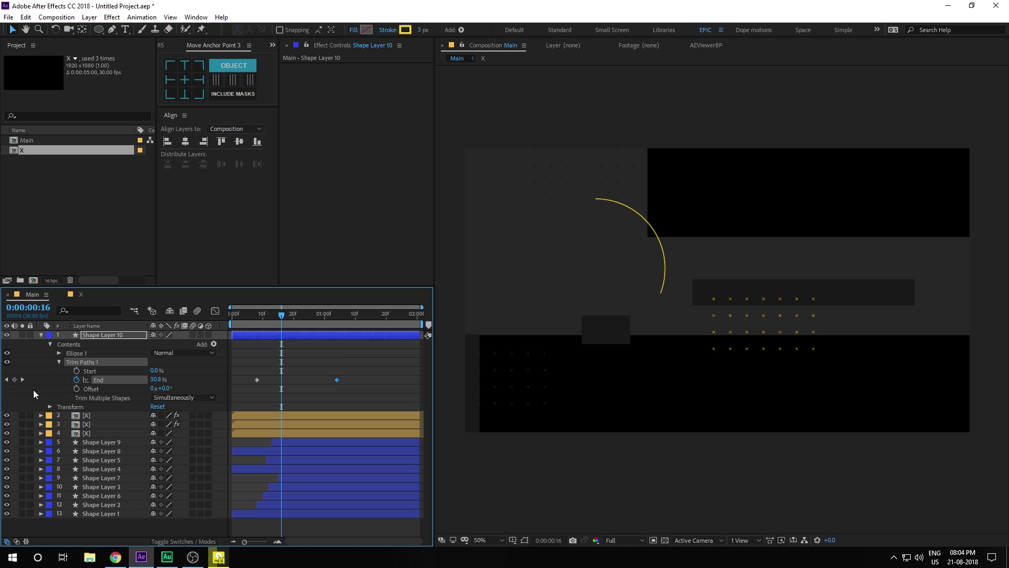
pyautogui.click(77, 371)
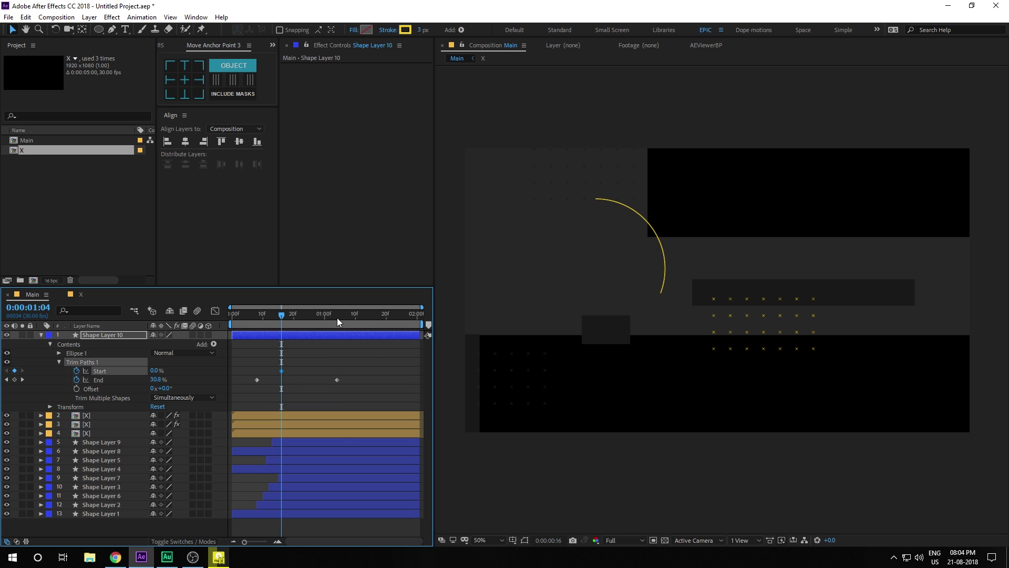
pyautogui.moveTo(338, 321); pyautogui.dragTo(358, 318)
pyautogui.moveTo(155, 371); pyautogui.dragTo(238, 371)
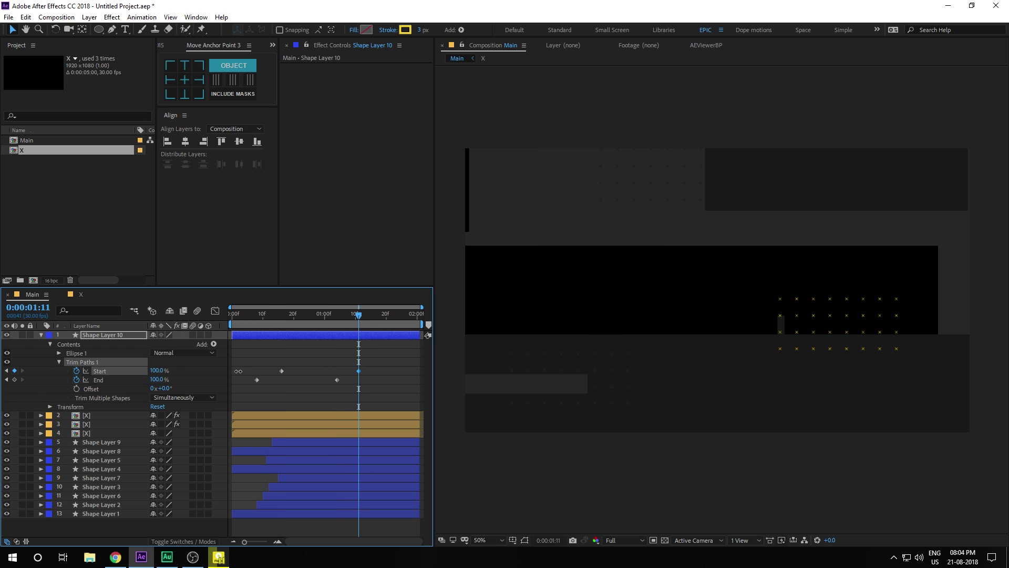
# - Move the circle's final Start and End keyframes later in time and apply Easy Ease to all four trim keyframes
pyautogui.moveTo(261, 325)
pyautogui.mouseDown()
pyautogui.moveTo(362, 324)
pyautogui.moveTo(266, 326)
pyautogui.mouseUp()
pyautogui.moveTo(318, 361); pyautogui.dragTo(372, 404)
pyautogui.moveTo(250, 361); pyautogui.dragTo(445, 393)
pyautogui.press('F9')
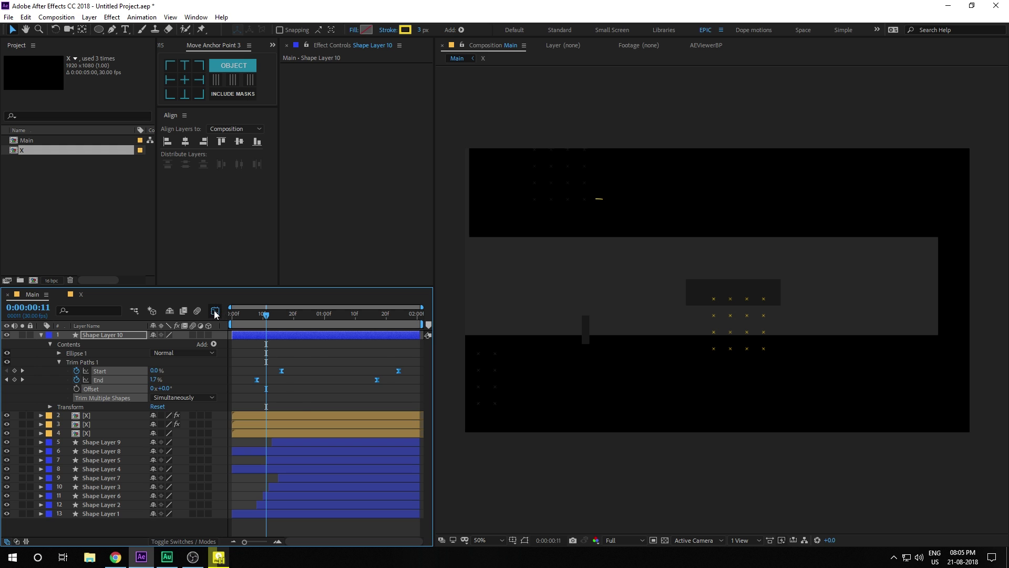
# - Reshape the Start and End speed curves into steep mid-animation peaks in the Graph Editor and preview the circle's animation
pyautogui.click(215, 311)
pyautogui.moveTo(298, 494); pyautogui.dragTo(226, 525)
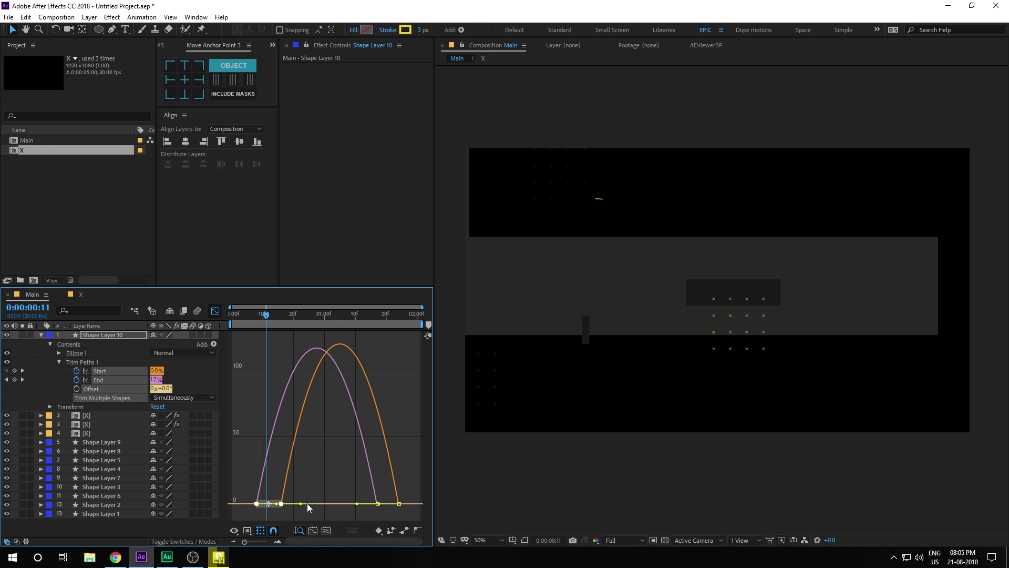
pyautogui.moveTo(307, 504); pyautogui.dragTo(321, 503)
pyautogui.moveTo(416, 488); pyautogui.dragTo(335, 506)
pyautogui.click(371, 442)
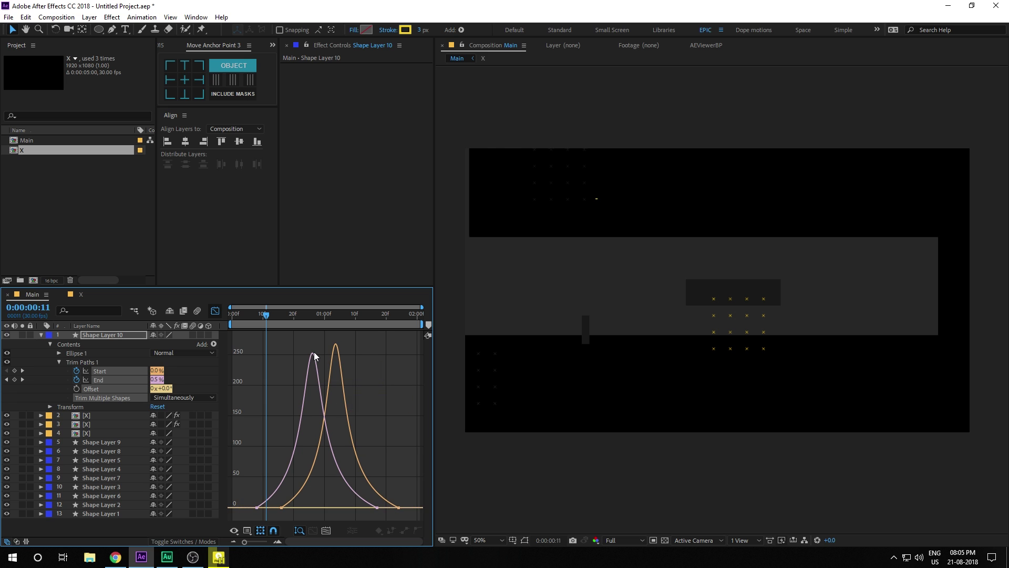
pyautogui.press('space')
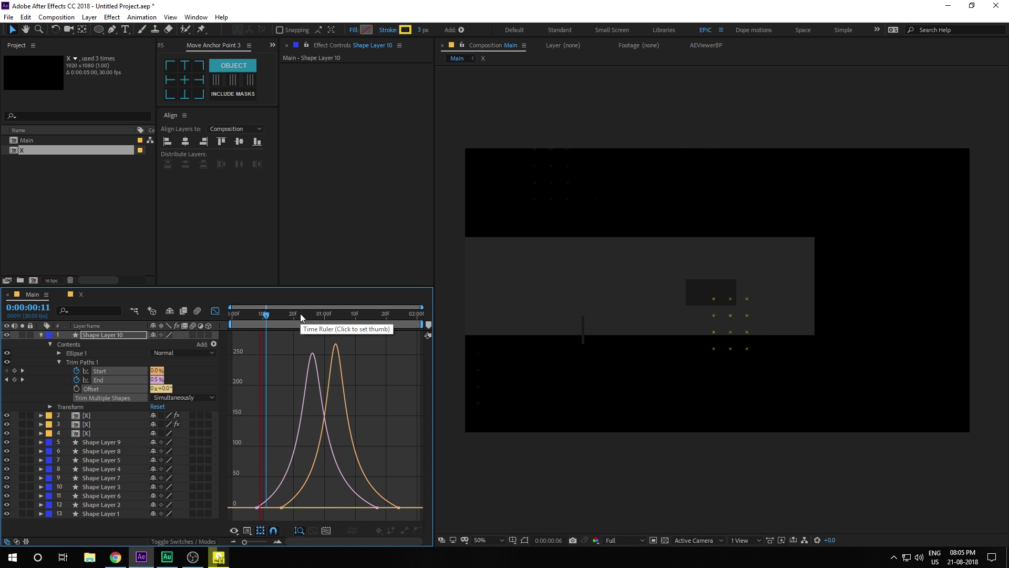
pyautogui.moveTo(301, 313); pyautogui.dragTo(331, 314)
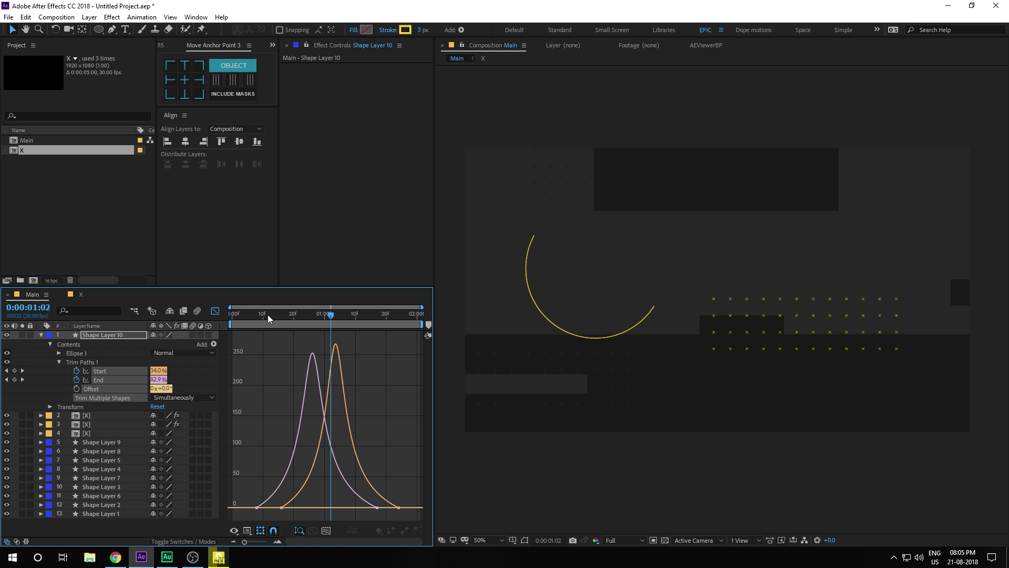
# - Collapse the circle layer and create a 1920 × 1080, 30 fps, five-second composition named B_X
pyautogui.click(44, 334)
pyautogui.click(42, 333)
pyautogui.click(61, 225)
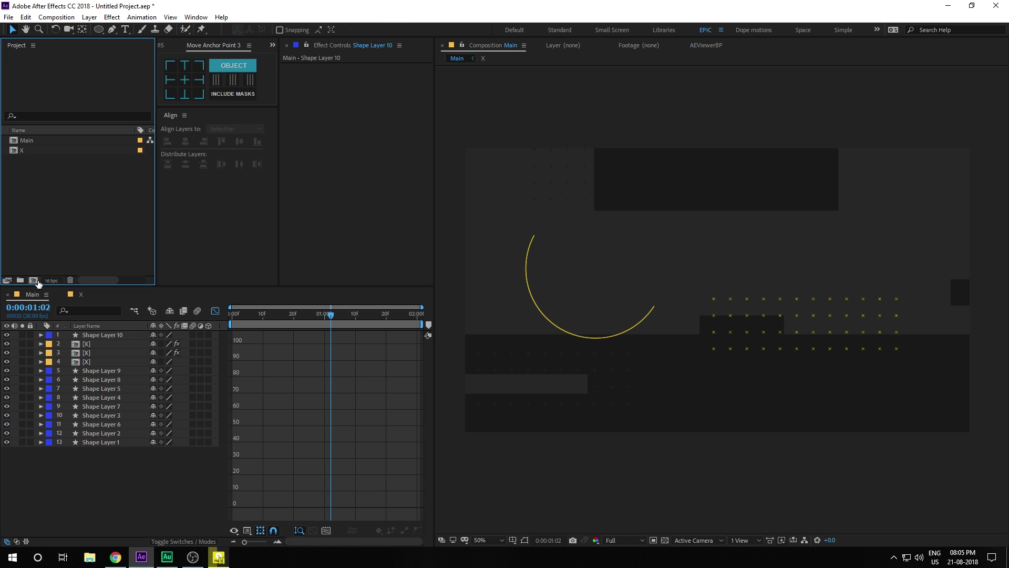
pyautogui.click(34, 280)
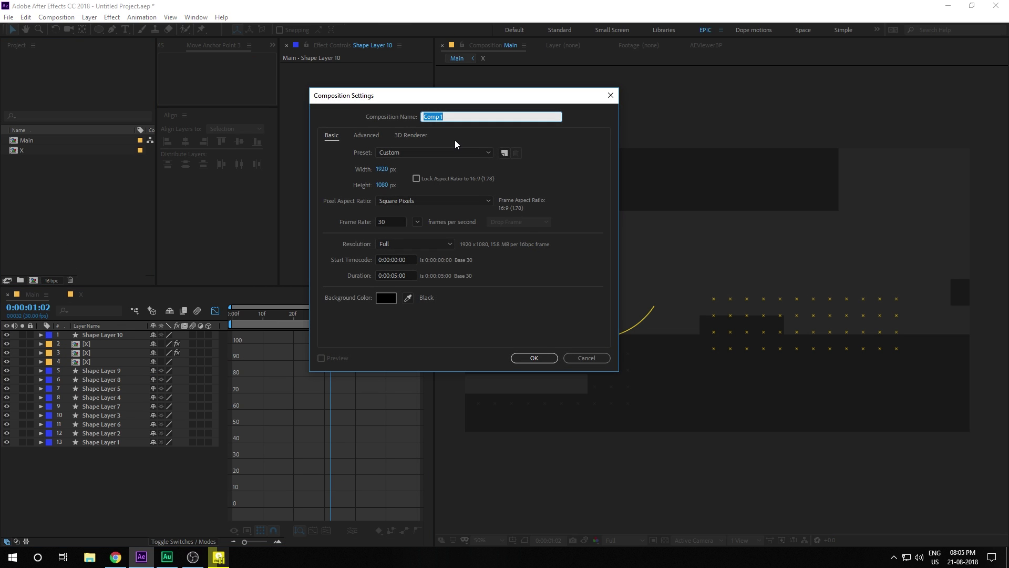
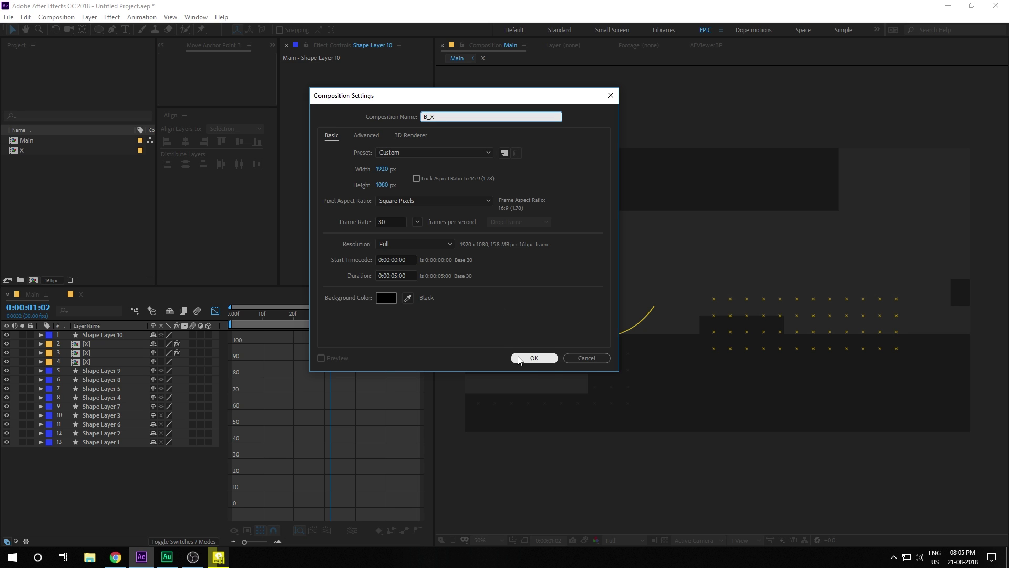
pyautogui.click(534, 357)
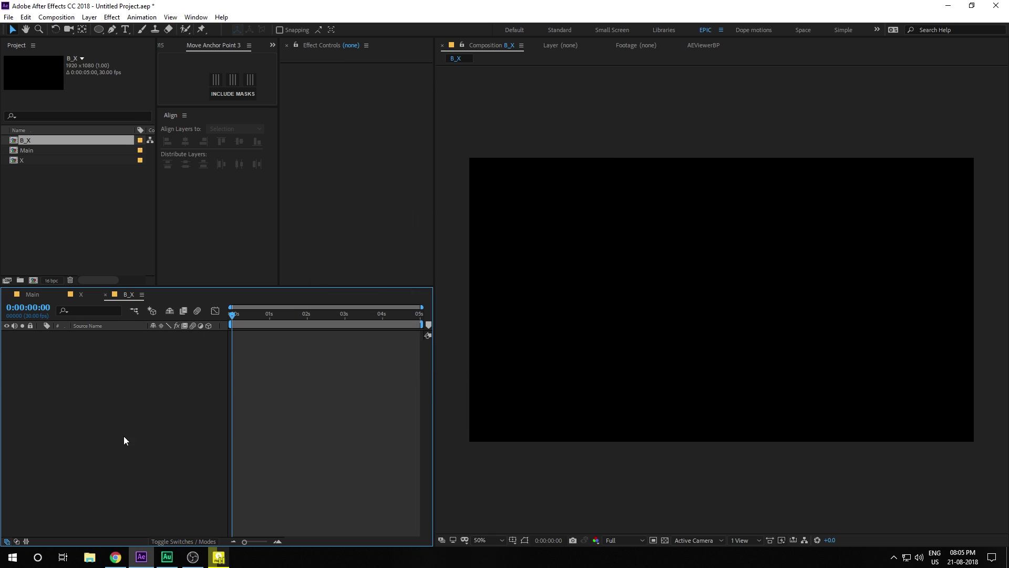
# - Draw a vertical yellow line through the full height of B_X with the Pen tool and set its stroke to 5 px
pyautogui.click(112, 30)
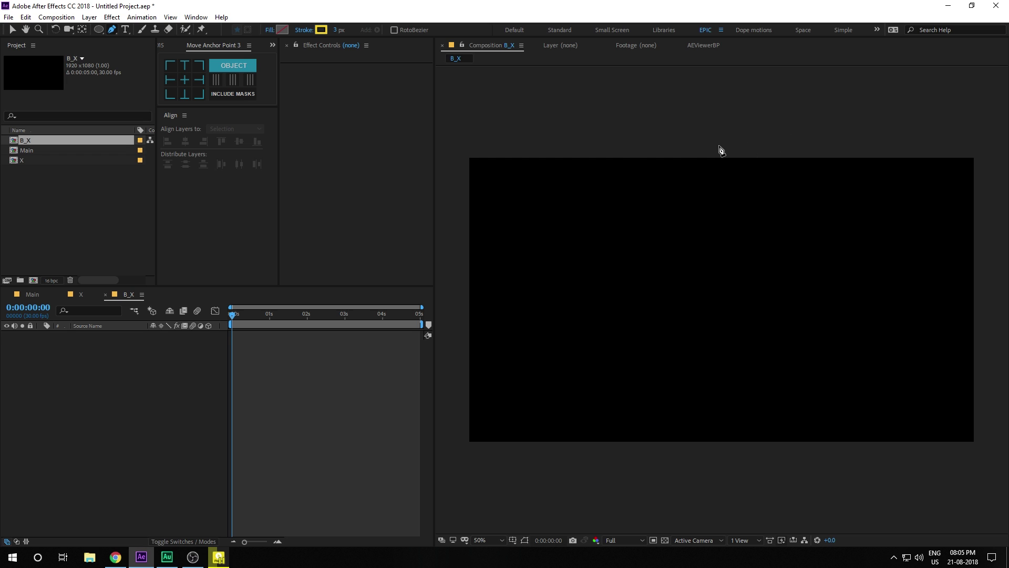
pyautogui.click(734, 403)
pyautogui.click(719, 459)
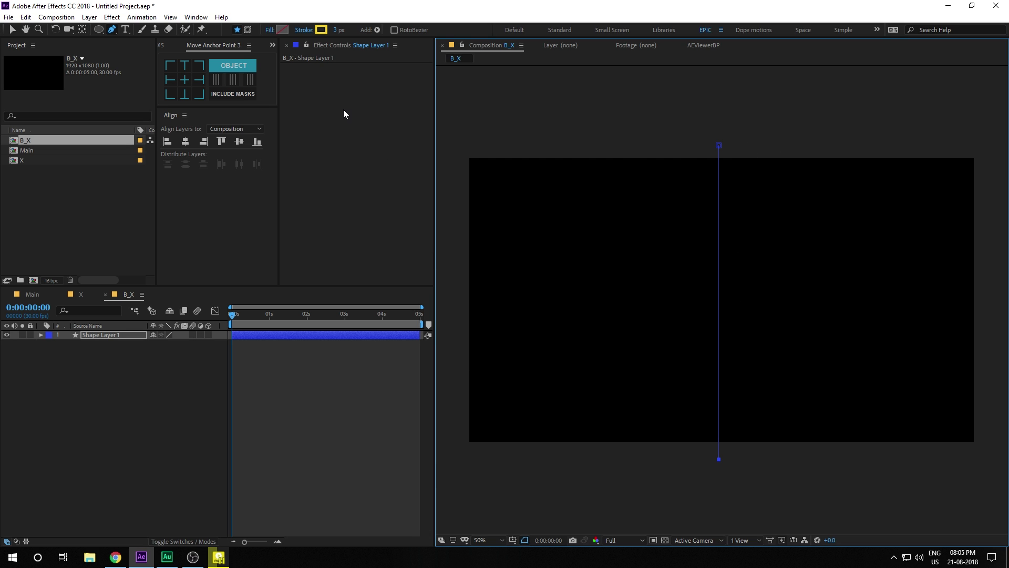
pyautogui.click(336, 31)
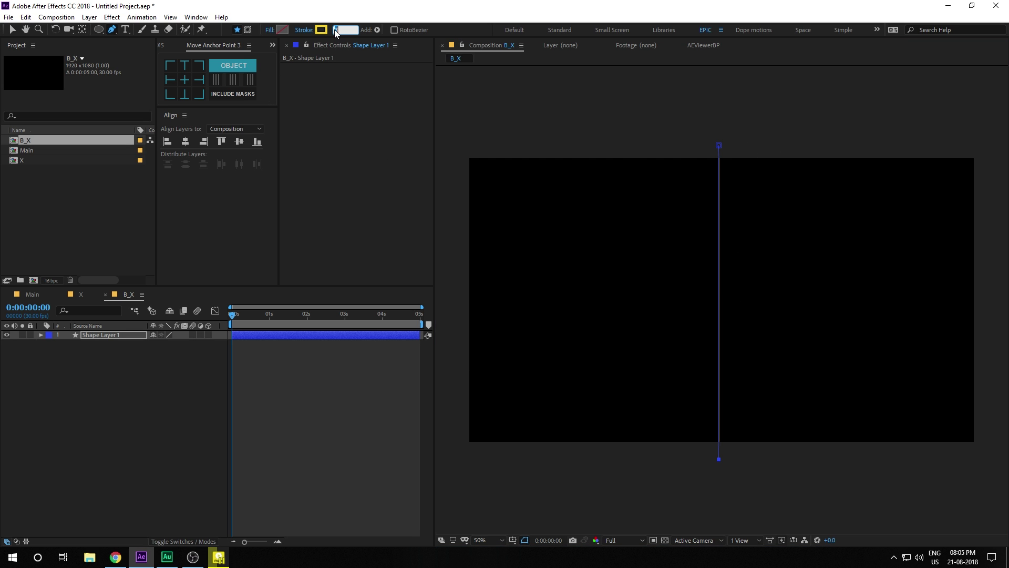
pyautogui.write('5')
pyautogui.press('Return')
pyautogui.click(135, 419)
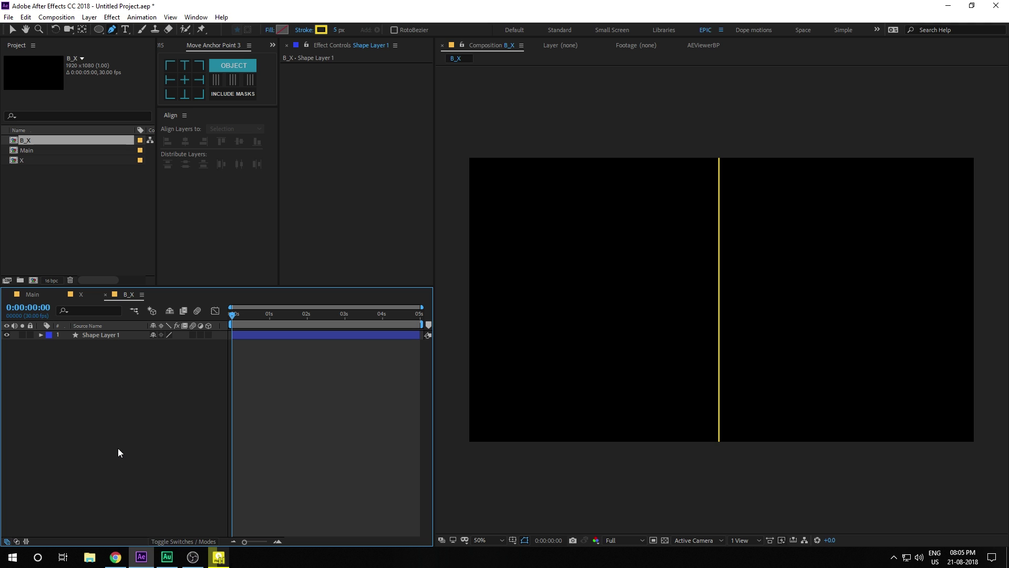
# - Change the B_X composition's width to 1080 px to make it square
pyautogui.hotkey('ctrl', 'k')
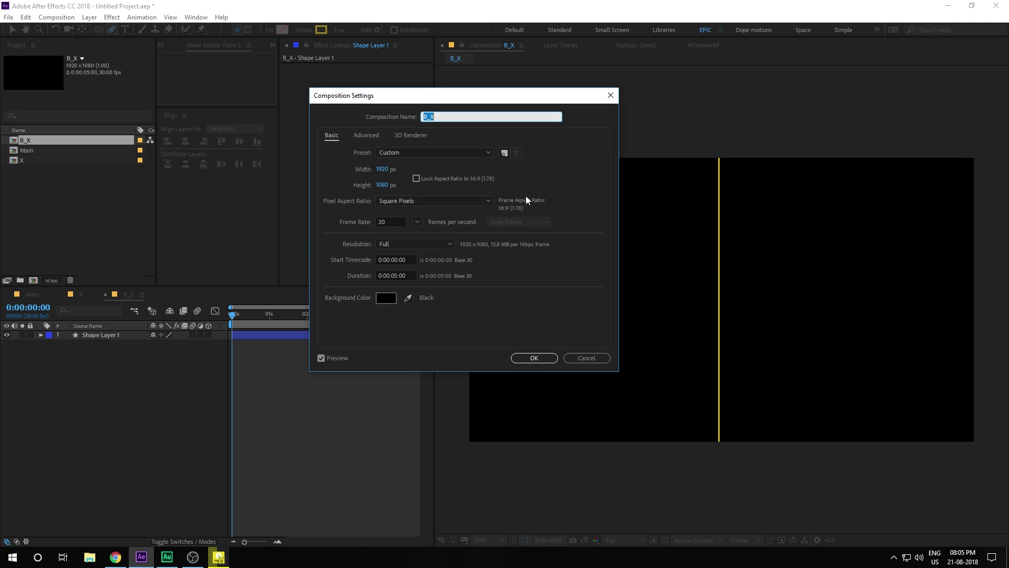
pyautogui.click(382, 169)
pyautogui.write('10')
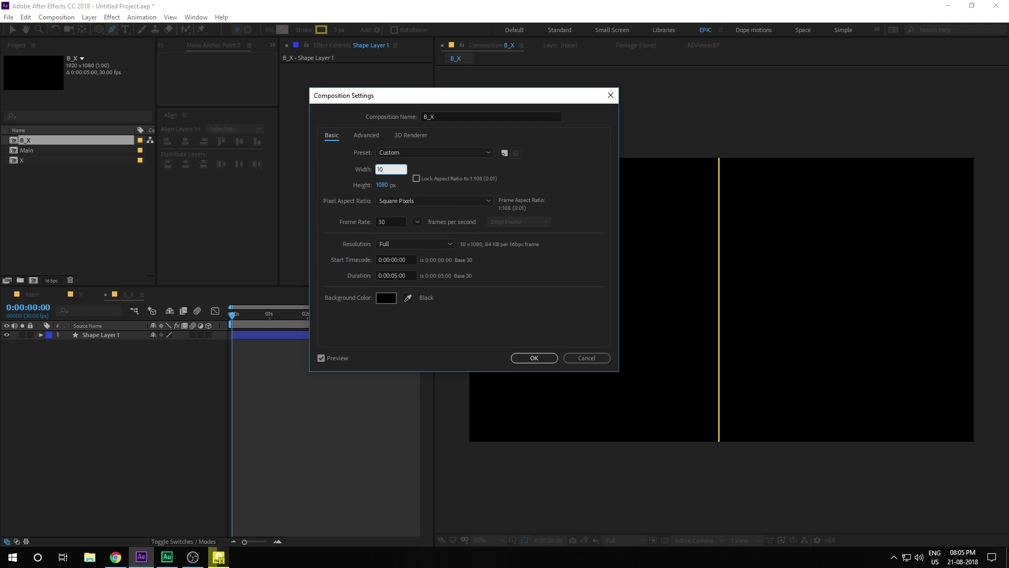
pyautogui.write('80')
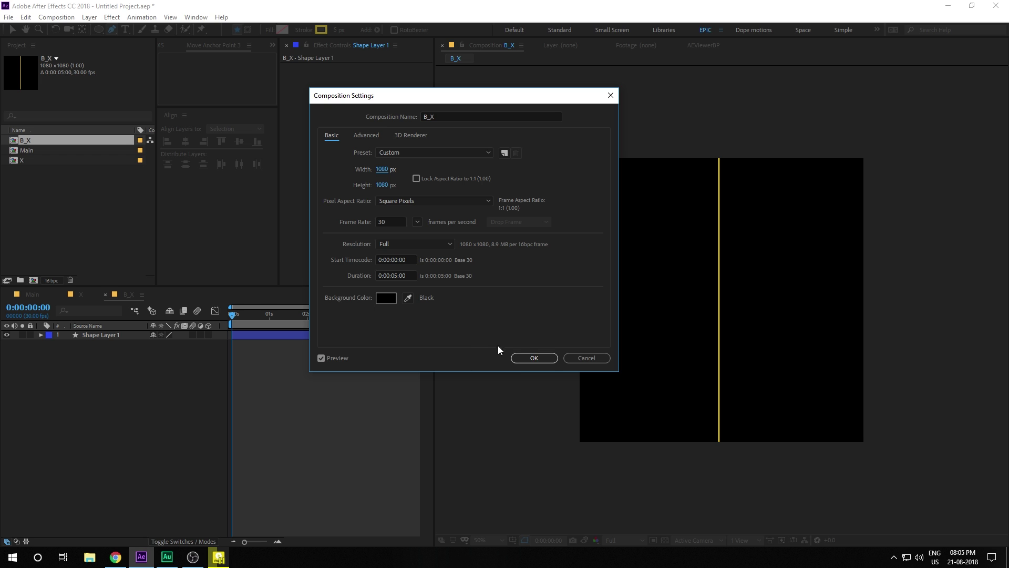
pyautogui.click(534, 358)
# - Duplicate the vertical line layer and rotate the copy to 90° to form a cross
pyautogui.click(90, 336)
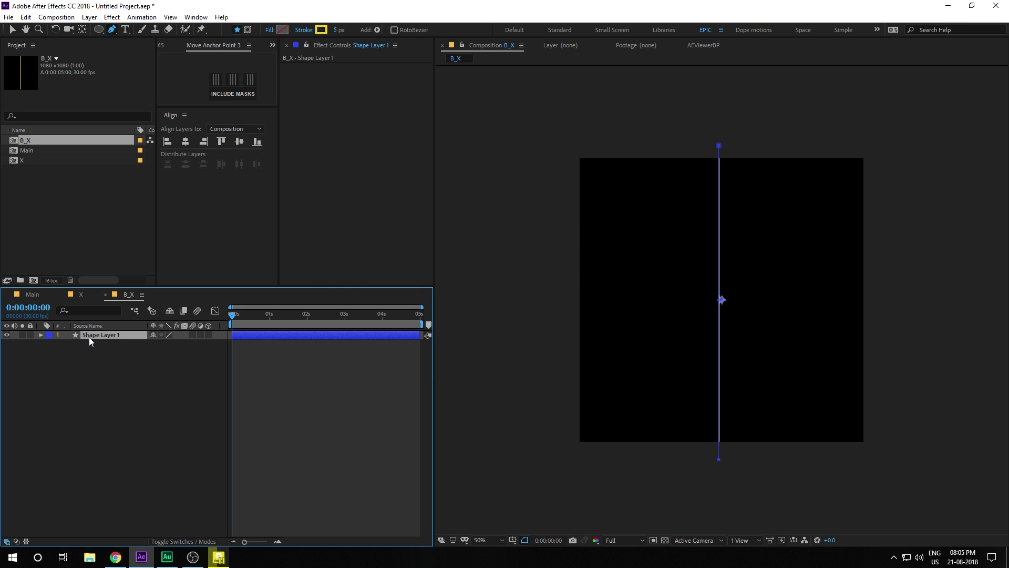
pyautogui.hotkey('ctrl', 'd')
pyautogui.press('r')
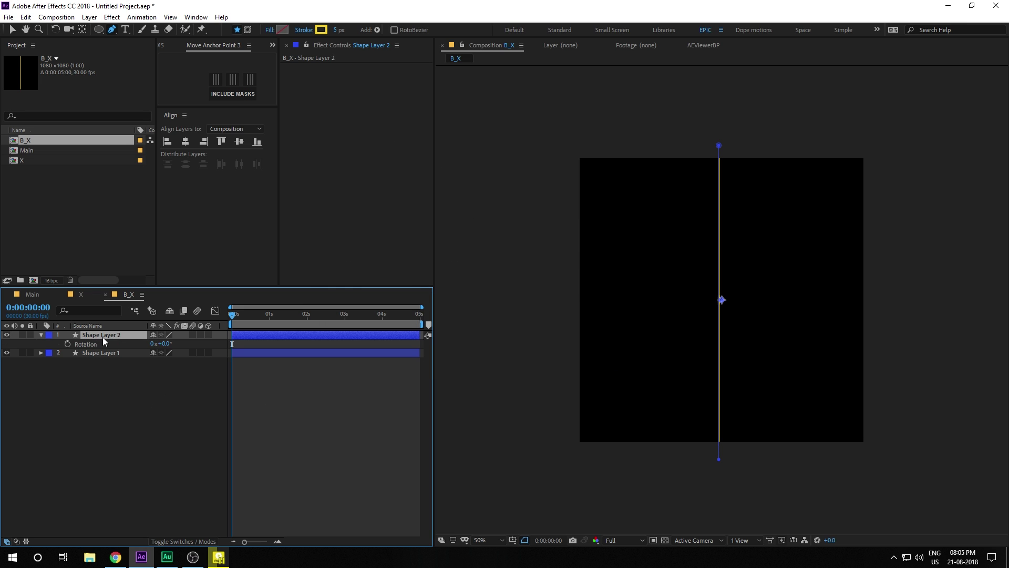
pyautogui.click(163, 344)
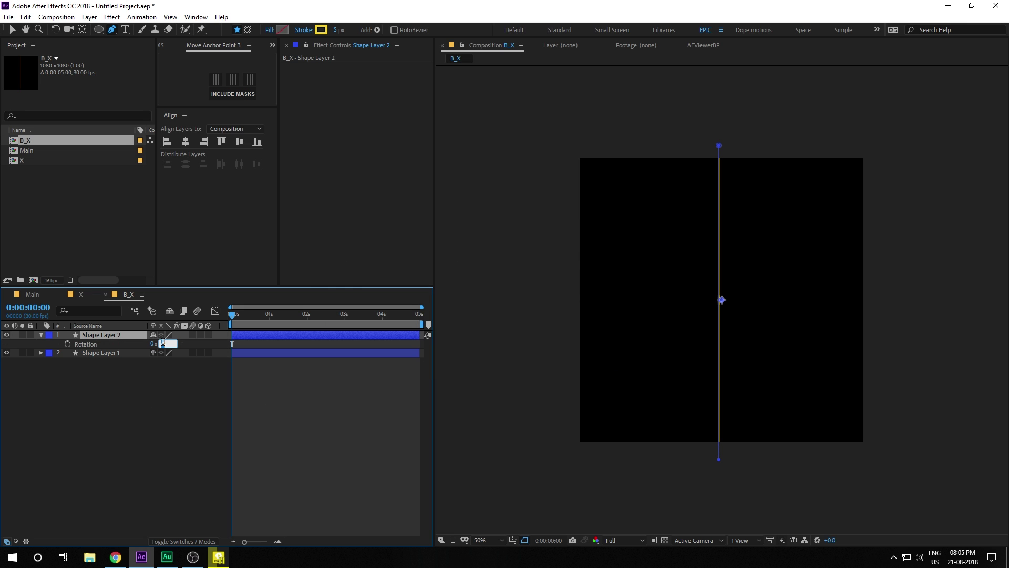
pyautogui.click(179, 387)
pyautogui.click(166, 344)
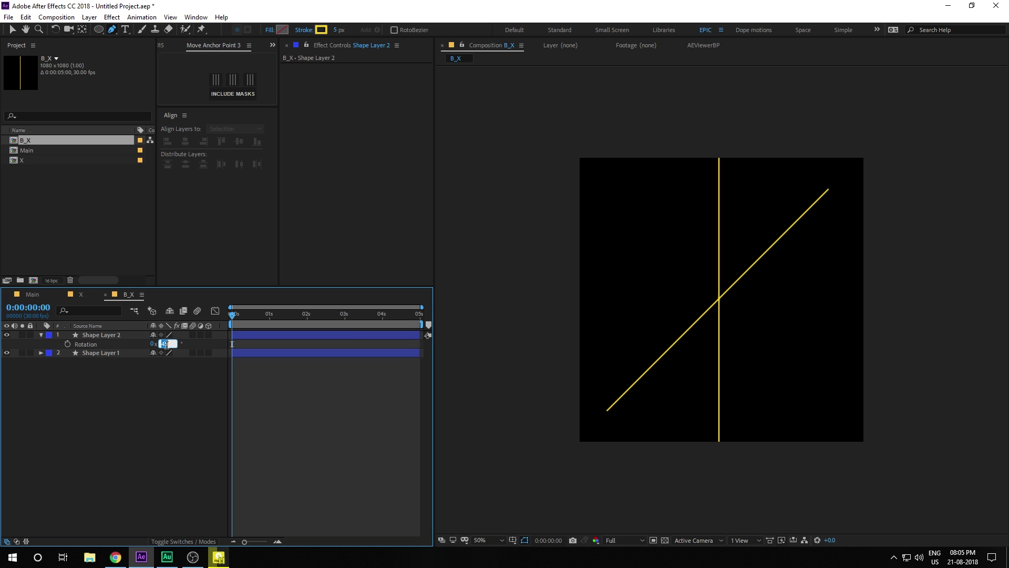
pyautogui.press('Return')
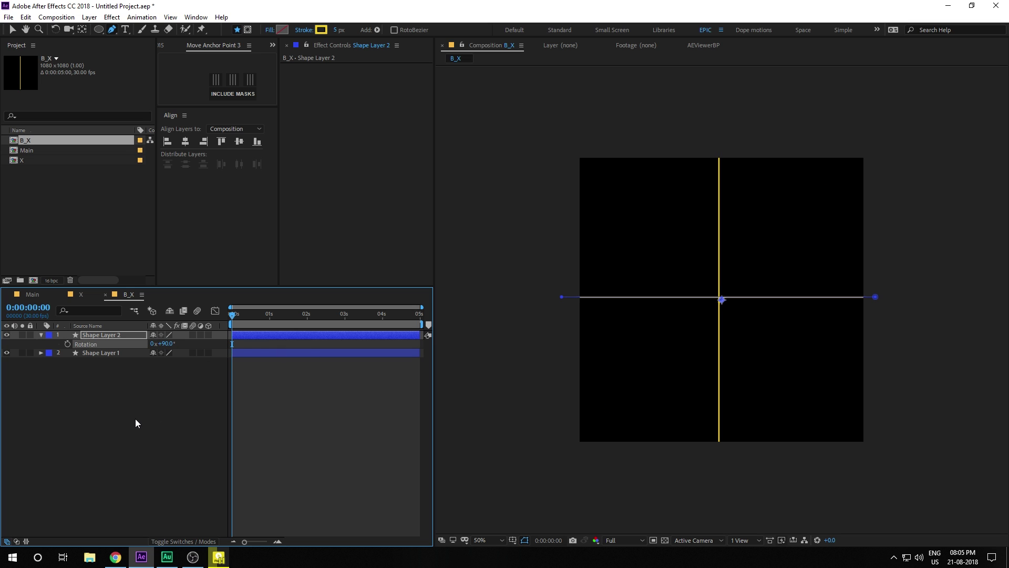
# - Centre both lines' anchor points, then align the horizontal line vertically and the vertical line horizontally to the composition
pyautogui.click(185, 79)
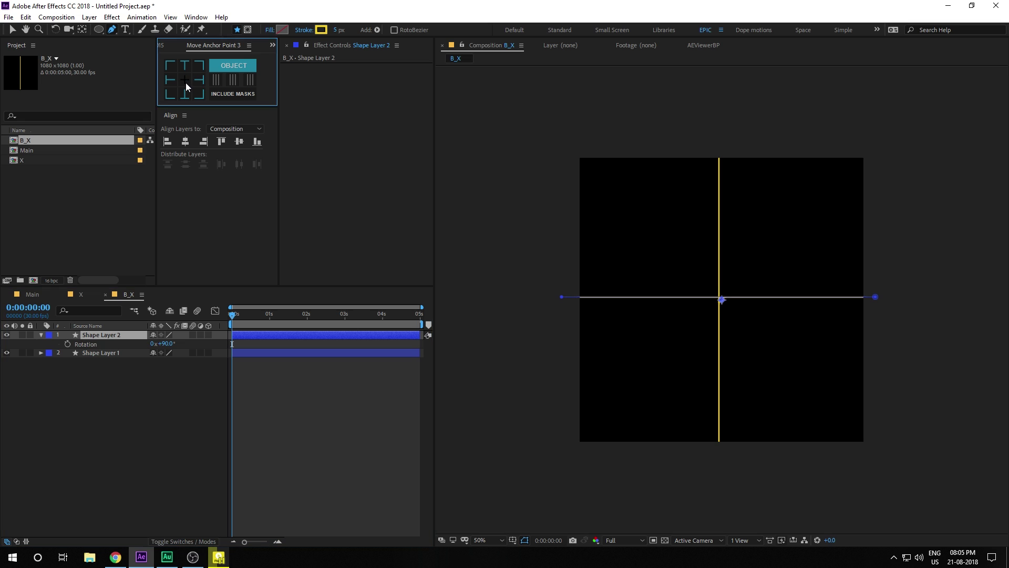
pyautogui.click(239, 142)
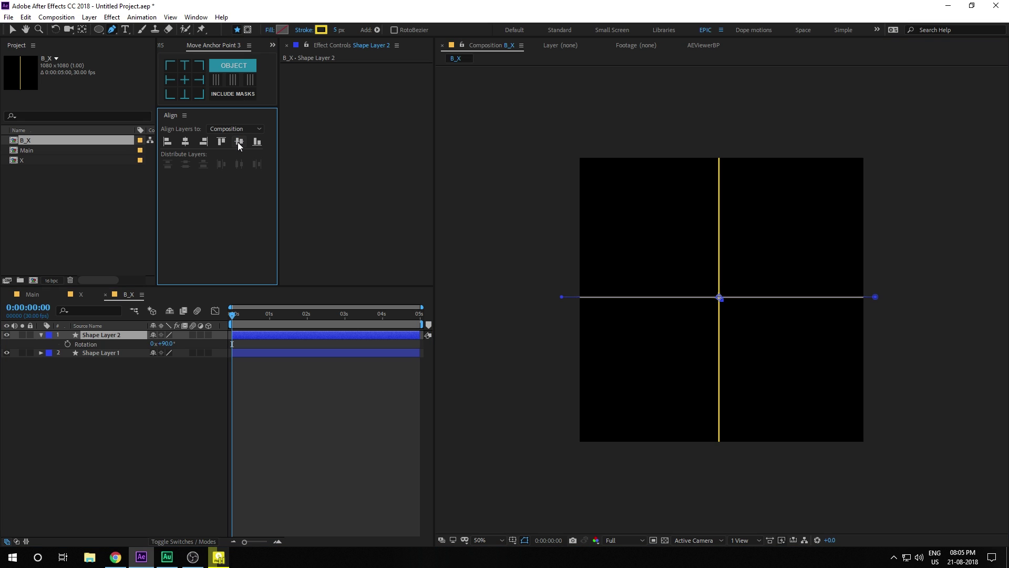
pyautogui.click(112, 357)
pyautogui.click(185, 80)
pyautogui.click(186, 142)
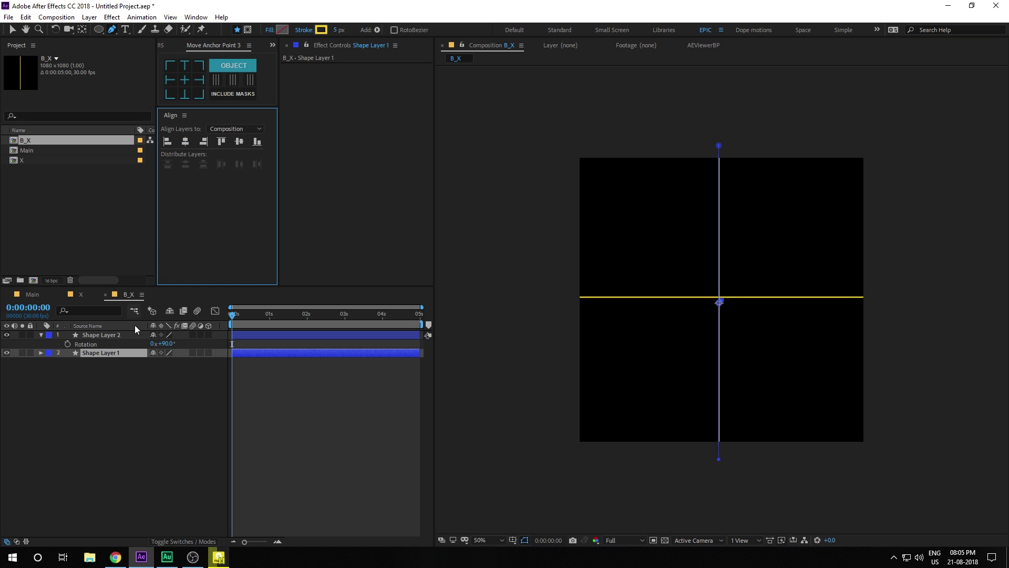
pyautogui.click(307, 418)
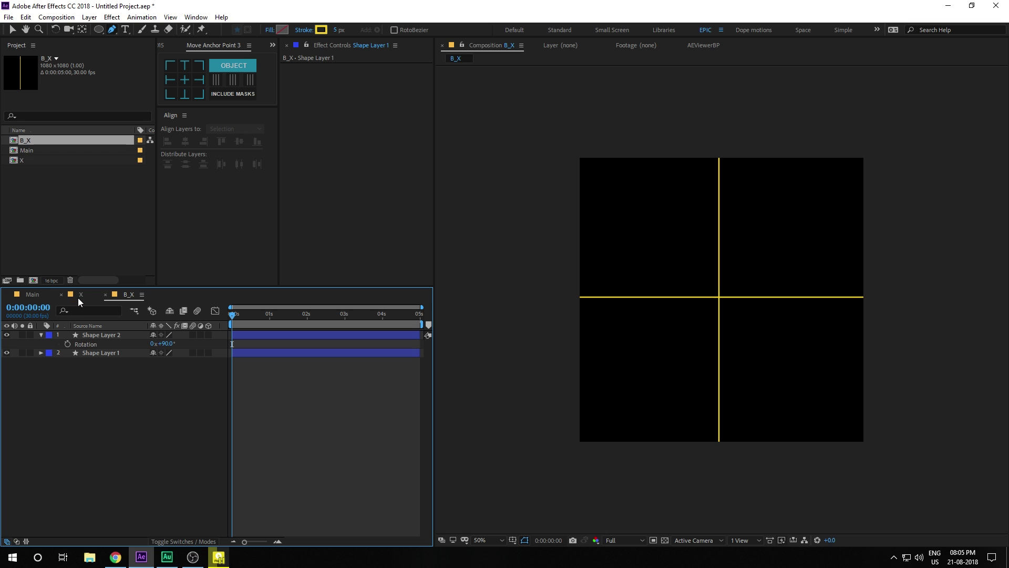
# - Return to the Main composition's layer view, place B_X above the circle layer and scale it down
pyautogui.click(36, 293)
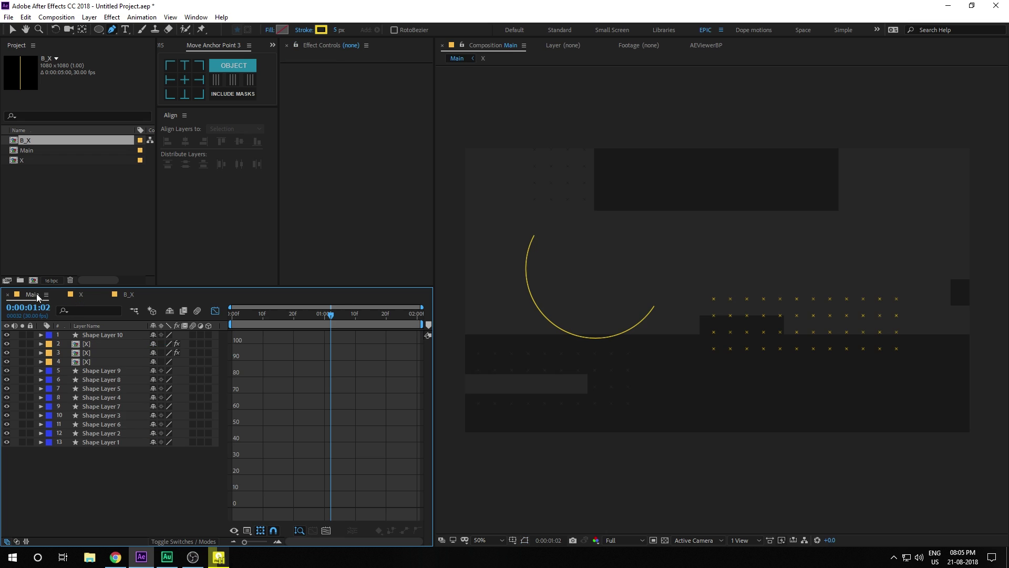
pyautogui.click(215, 311)
pyautogui.moveTo(118, 322); pyautogui.dragTo(146, 345)
pyautogui.press('s')
# - Set the B_X layer's rotation in Main to 45°
pyautogui.press('r')
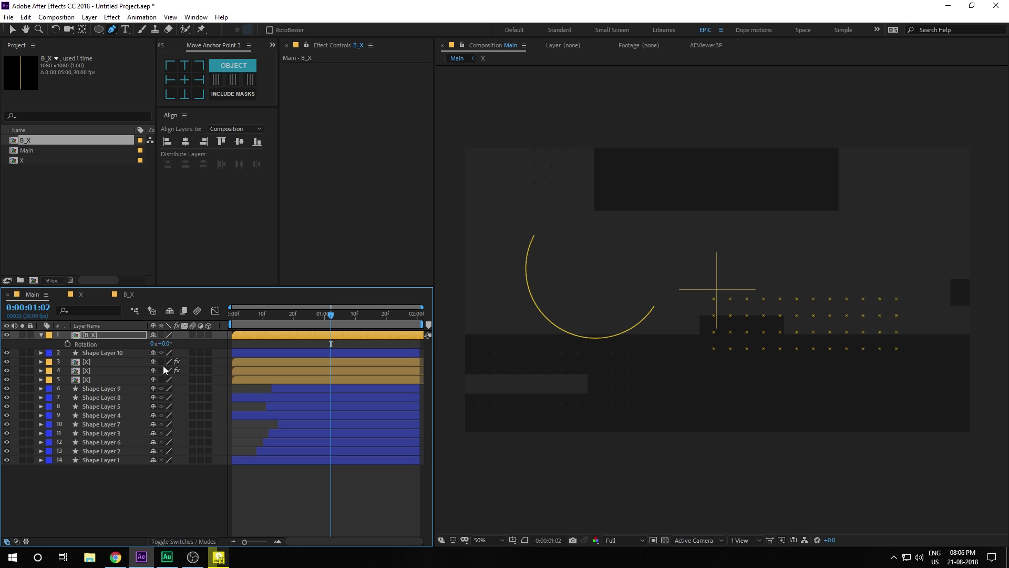
pyautogui.click(164, 344)
pyautogui.write('45')
pyautogui.press('Return')
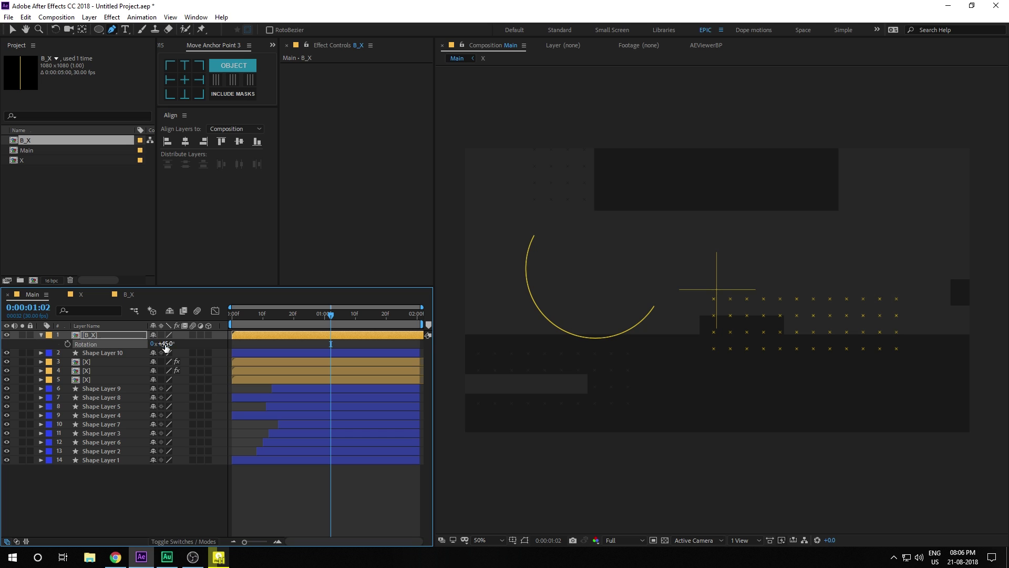
# - Open the B_X composition, set both crossing lines' stroke width to 7 px, and return to Main
pyautogui.doubleClick(93, 337)
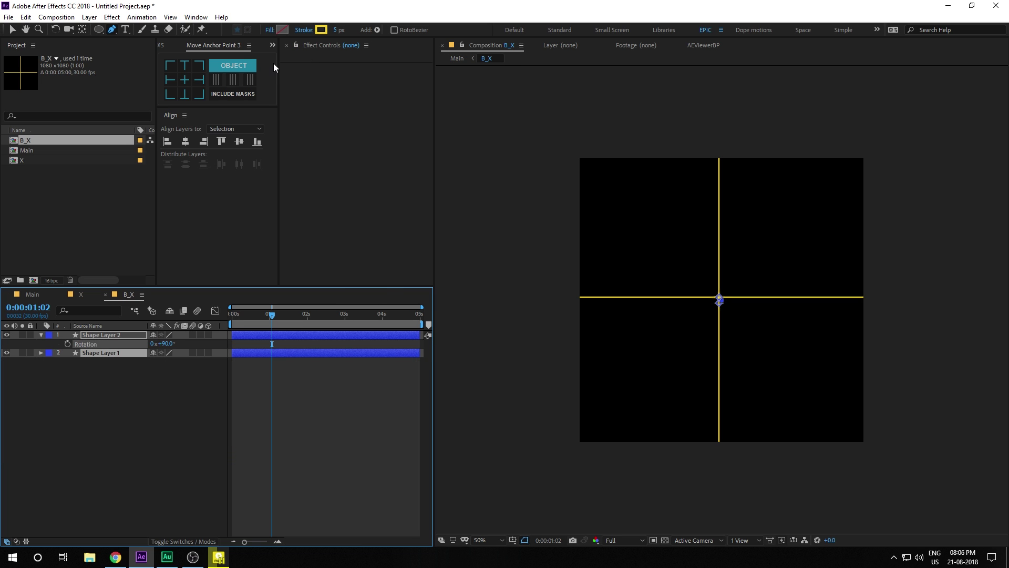
pyautogui.click(335, 30)
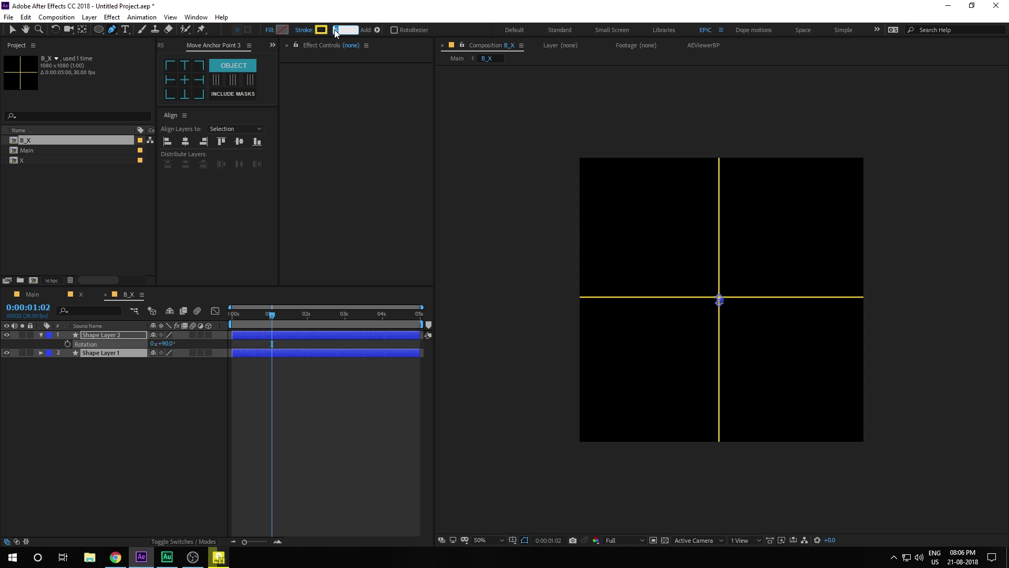
pyautogui.click(157, 399)
pyautogui.click(36, 295)
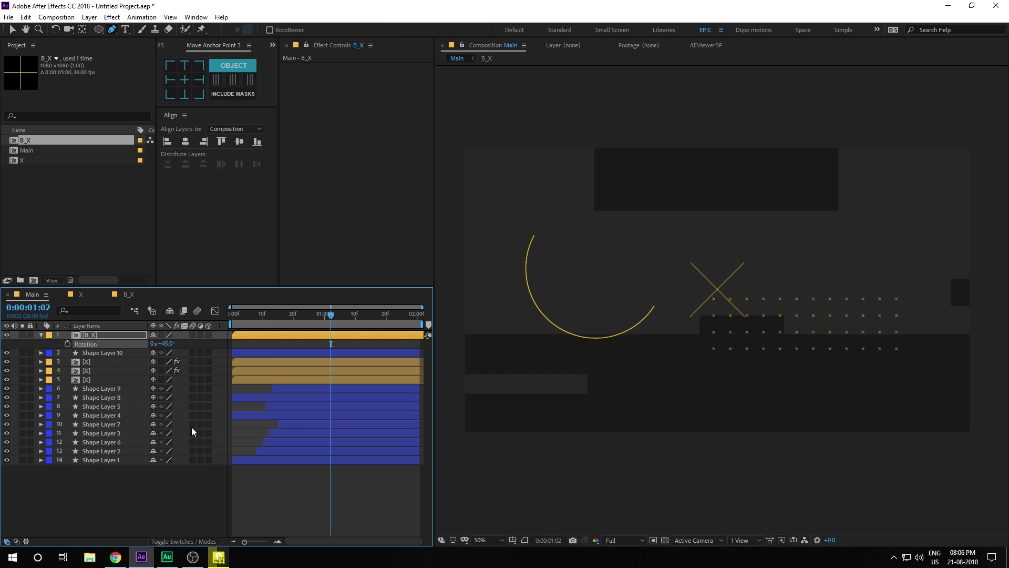
# - Move the large yellow X to the upper-right area of the Main composition with the Selection tool
pyautogui.click(87, 336)
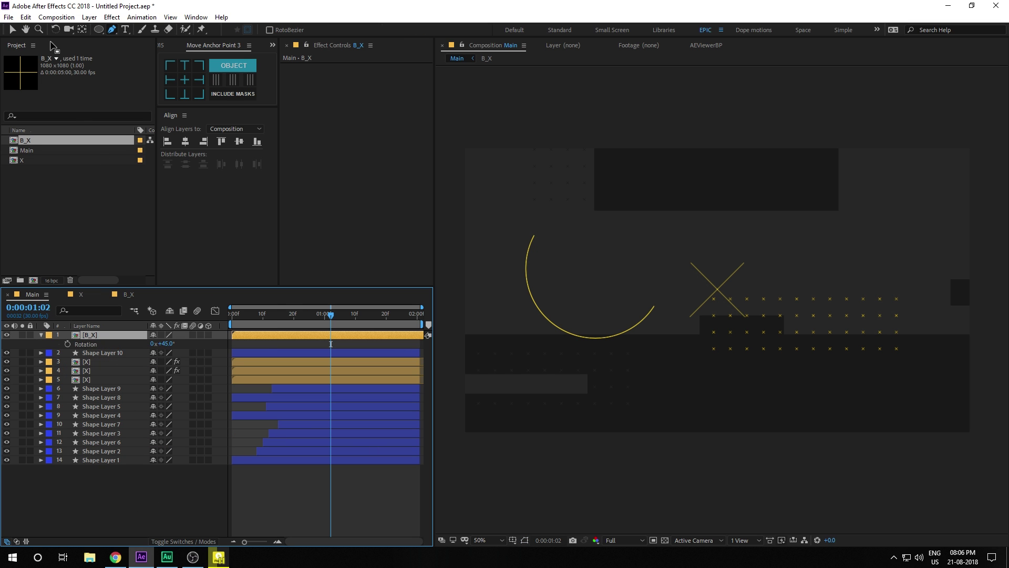
pyautogui.click(12, 30)
pyautogui.moveTo(722, 300); pyautogui.dragTo(845, 237)
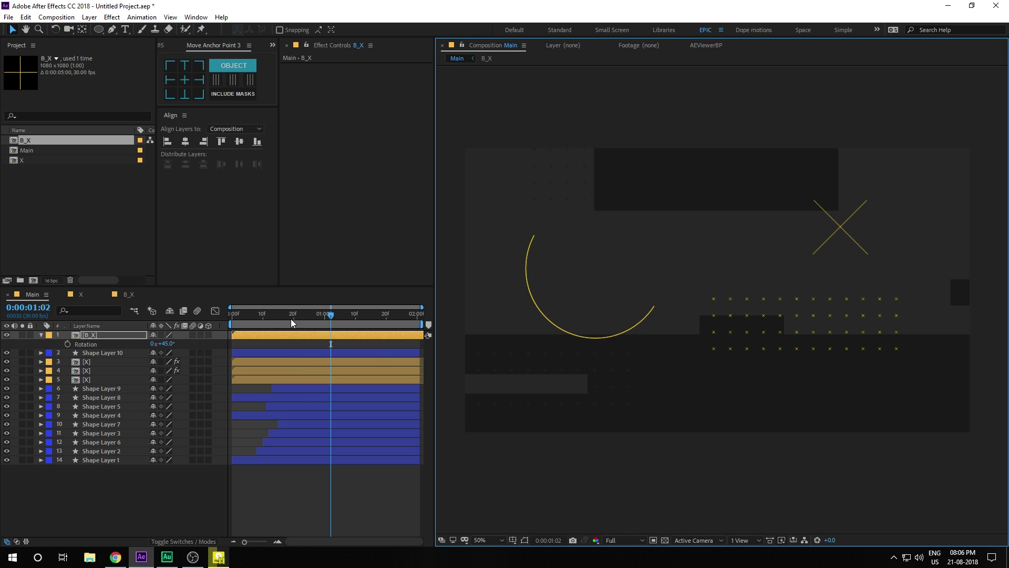
# - Trim the B_X layer to start at 0:00:00:17 and end at 0:00:00:20
pyautogui.moveTo(291, 317)
pyautogui.mouseDown()
pyautogui.moveTo(260, 316)
pyautogui.moveTo(302, 318)
pyautogui.moveTo(285, 318)
pyautogui.mouseUp()
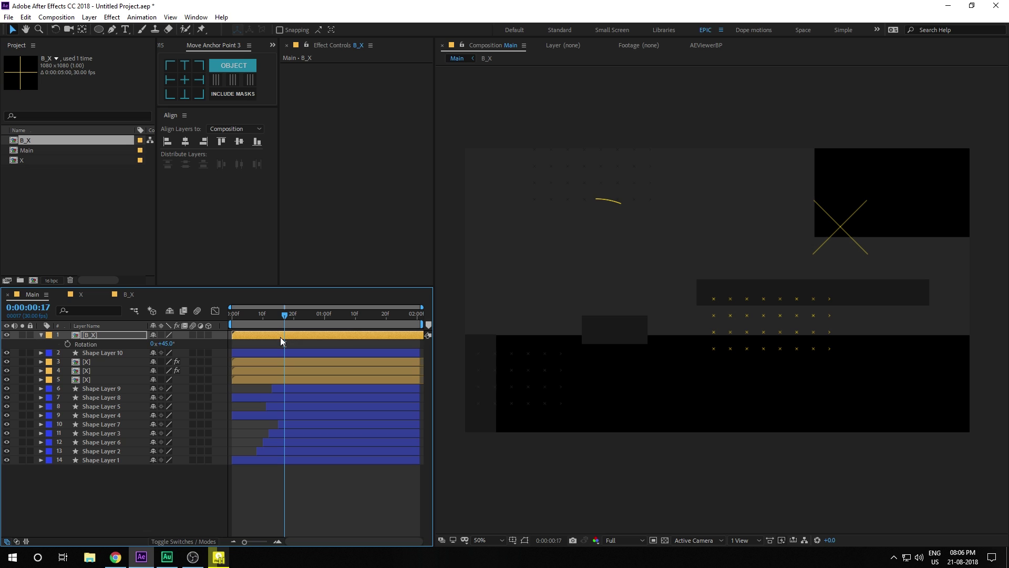
pyautogui.click(280, 337)
pyautogui.hotkey('alt', '[')
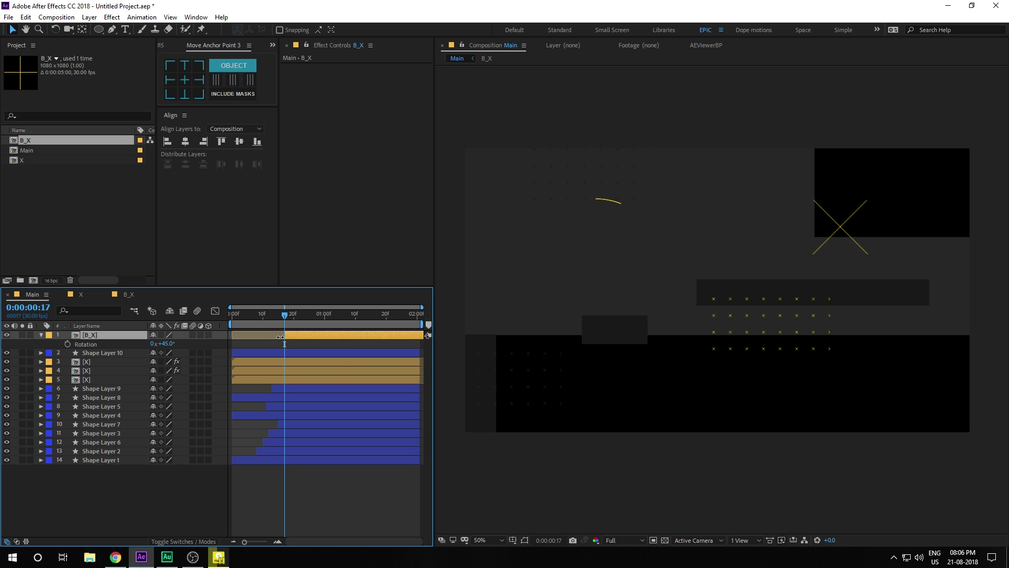
pyautogui.click(293, 318)
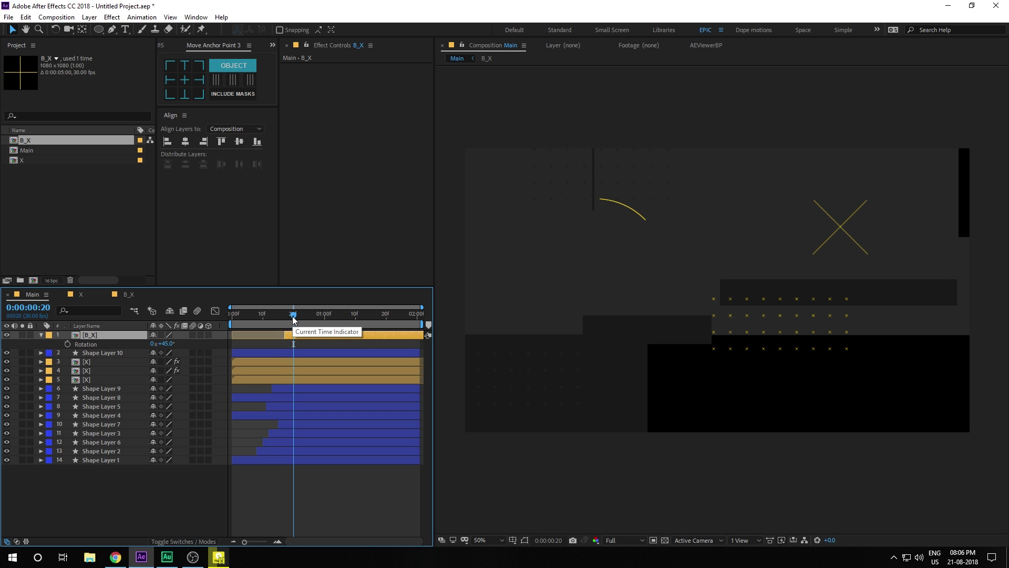
pyautogui.hotkey('alt', ']')
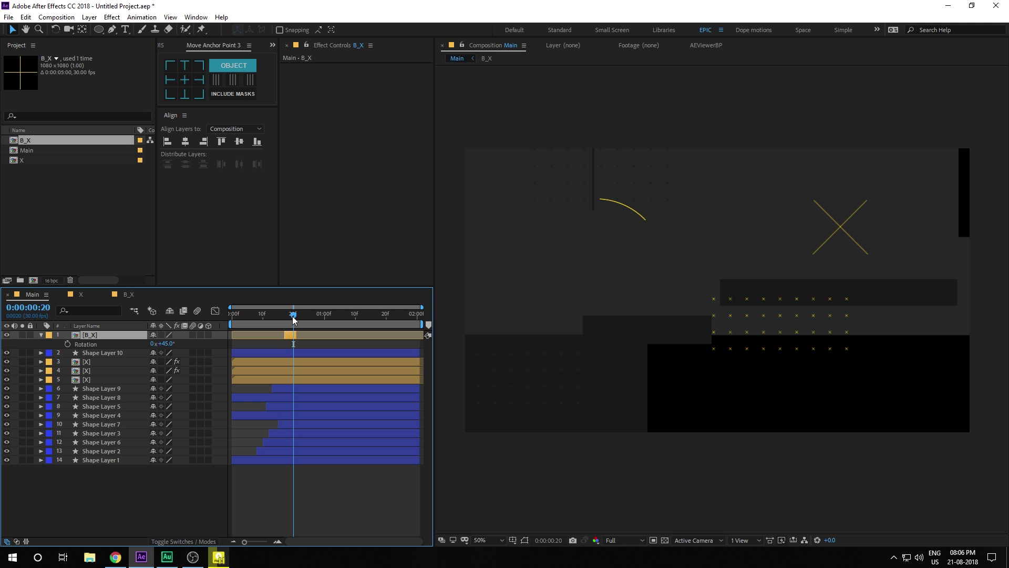
# - Duplicate the trimmed B_X layer, place the copy's clip at 0:00:01:03 and move its X to the lower-left area of the composition
pyautogui.moveTo(292, 319); pyautogui.dragTo(333, 317)
pyautogui.hotkey('ctrl', 'd')
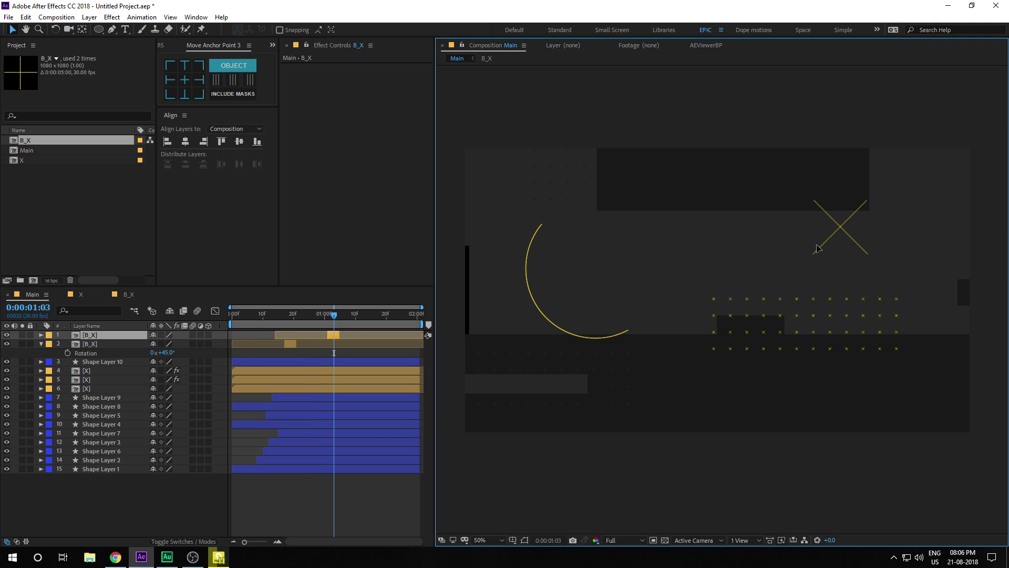
pyautogui.moveTo(861, 242); pyautogui.dragTo(558, 396)
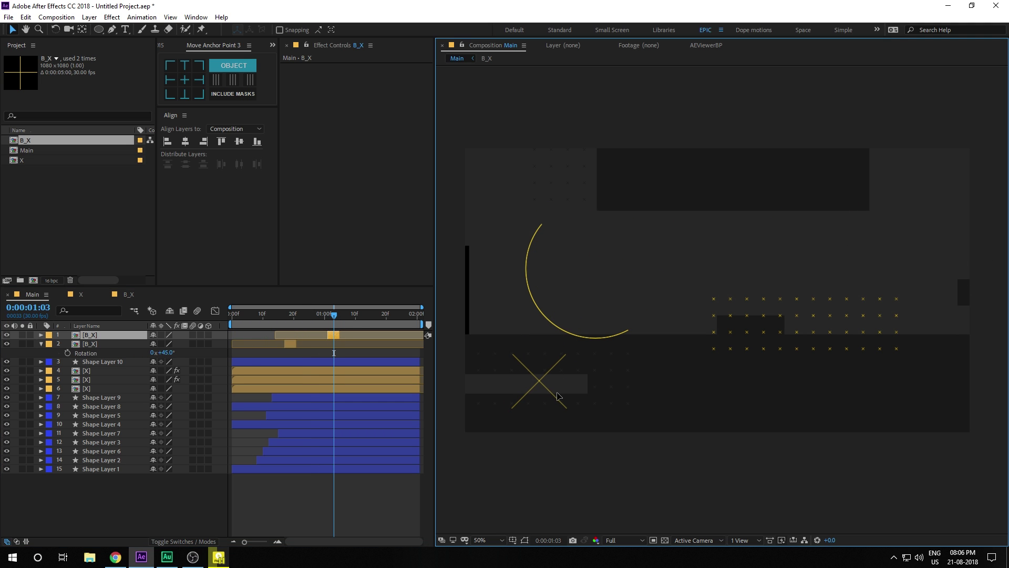
# - Draw a short horizontal yellow bar with the Pen tool and a 50 px stroke in the composition's upper-right area at 0:00:00:24
pyautogui.moveTo(336, 317); pyautogui.dragTo(308, 334)
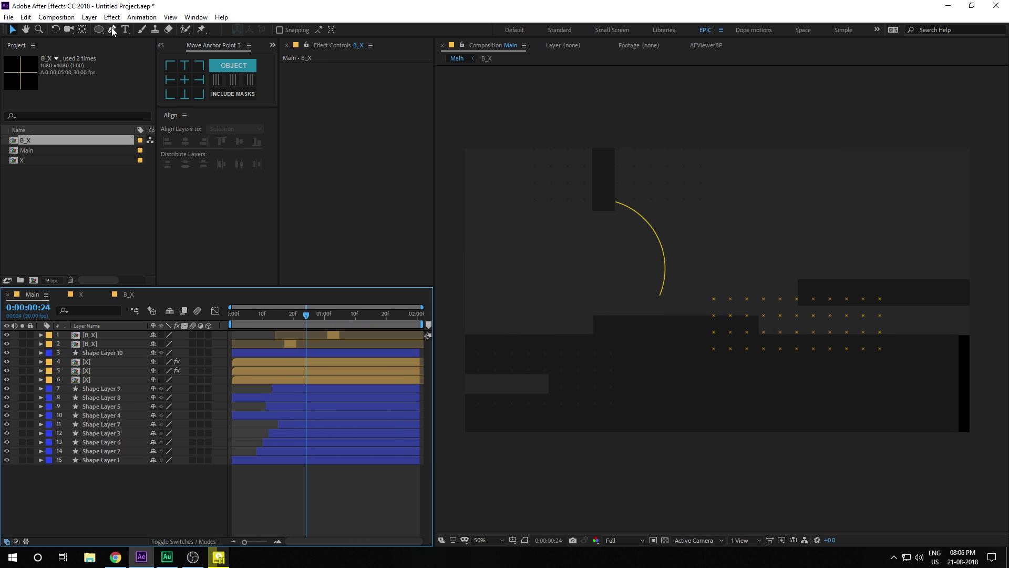
pyautogui.click(112, 29)
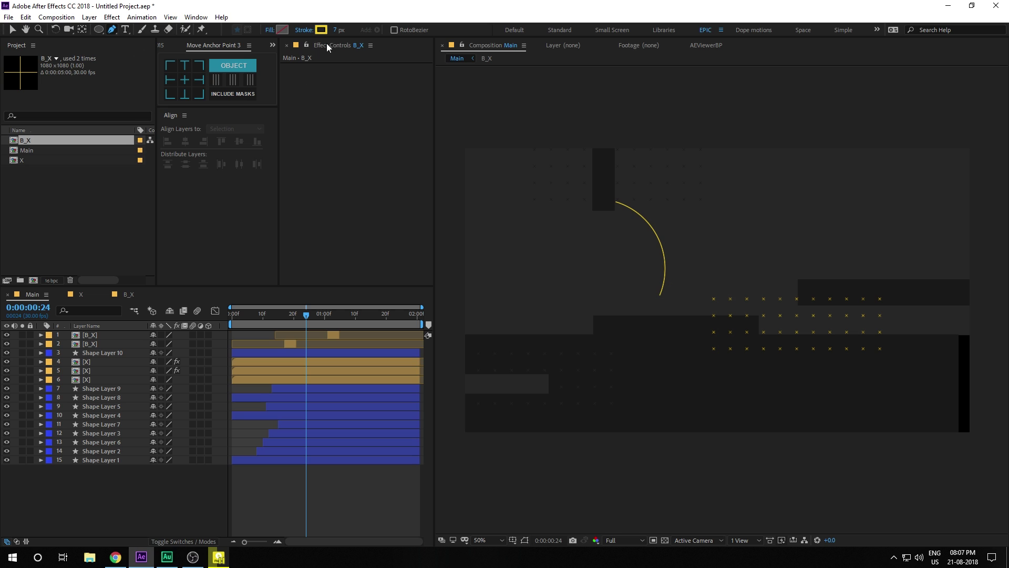
pyautogui.click(337, 30)
pyautogui.write('50')
pyautogui.press('Return')
pyautogui.click(789, 231)
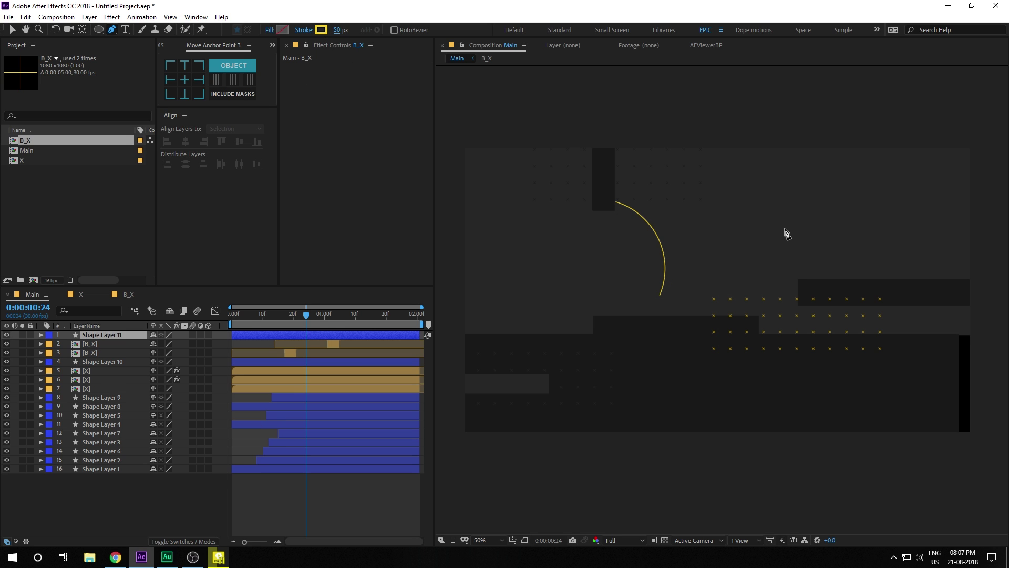
pyautogui.click(886, 229)
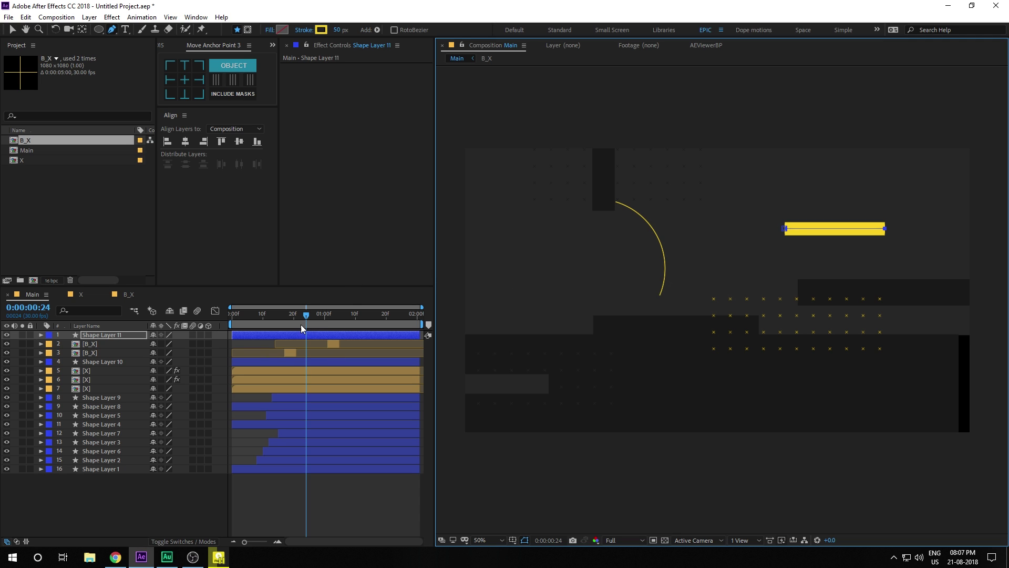
# - Trim the yellow bar's layer to run from 0:00:00:24 to 0:00:00:29, and shift the short clip earlier to around 0:00:00:11
pyautogui.click(293, 337)
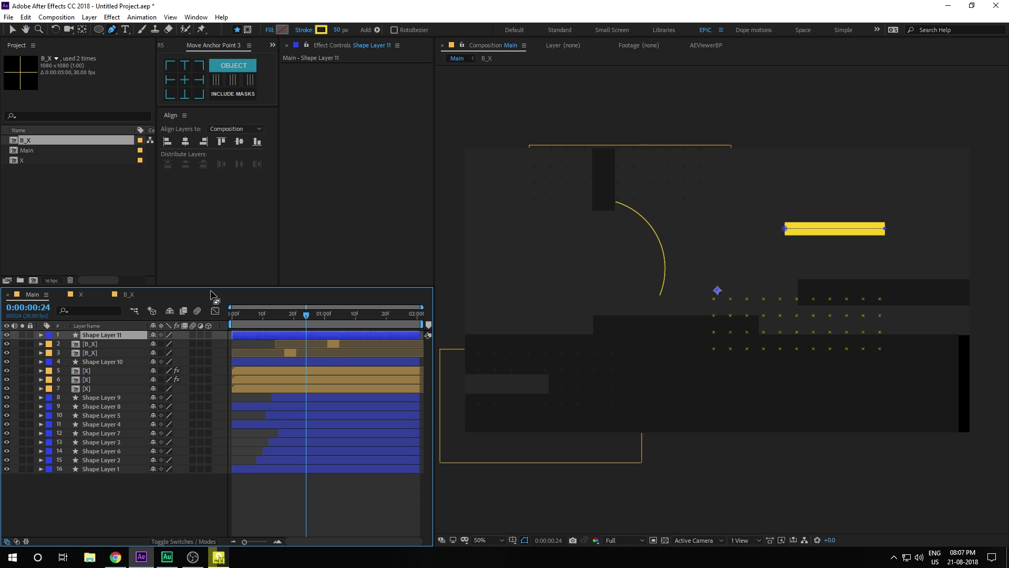
pyautogui.hotkey('alt', '[')
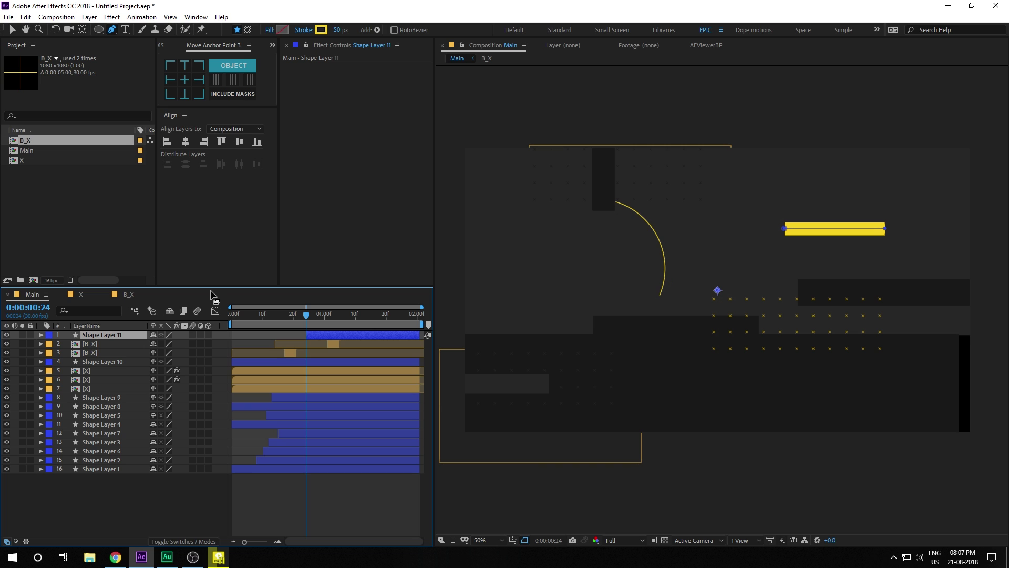
pyautogui.click(322, 318)
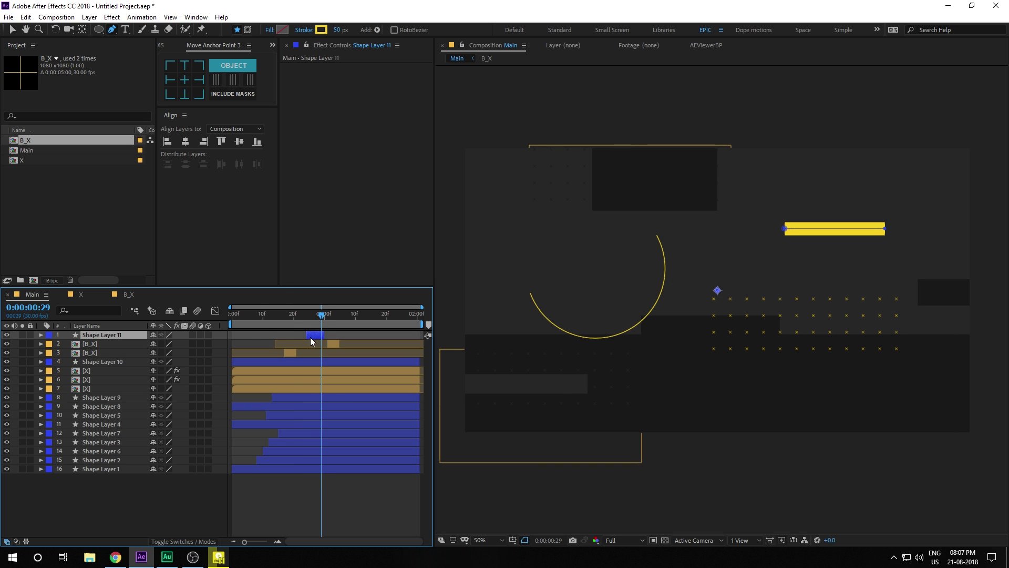
pyautogui.moveTo(311, 338); pyautogui.dragTo(266, 316)
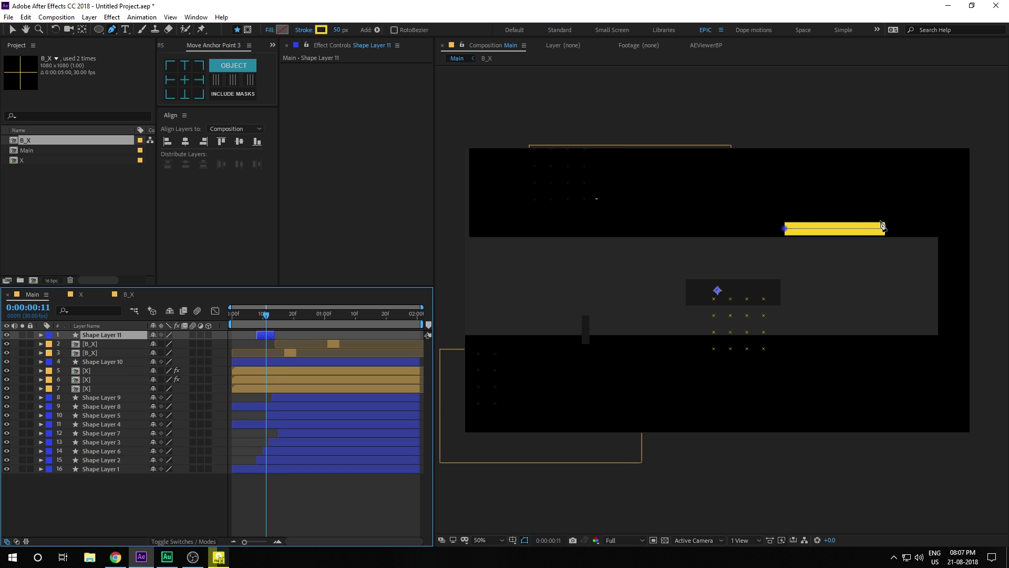
# - Shorten the yellow bar by pulling in its right end point, and shift its clip slightly later to around 0:00:00:16
pyautogui.moveTo(885, 229); pyautogui.dragTo(845, 229)
pyautogui.click(336, 491)
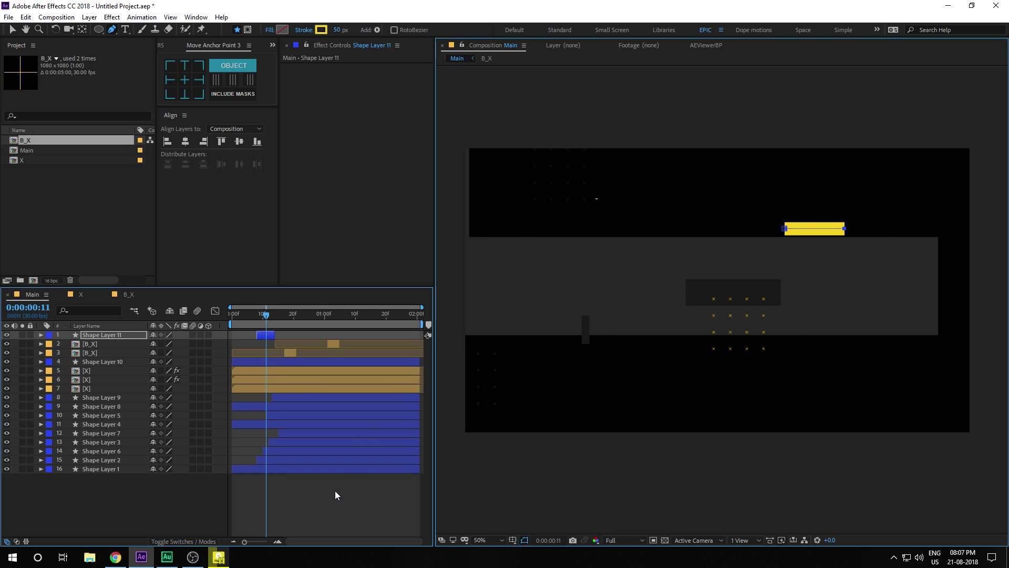
pyautogui.moveTo(263, 336); pyautogui.dragTo(282, 319)
pyautogui.click(310, 513)
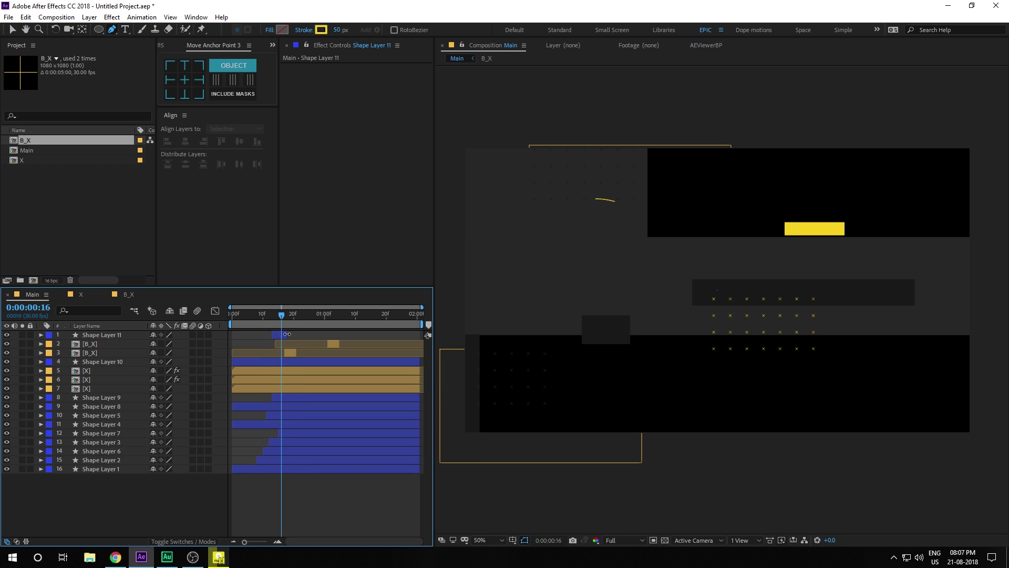
# - Duplicate the yellow bar layer and shift the copy's clip to around 0:00:01:10
pyautogui.click(284, 336)
pyautogui.hotkey('ctrl', 'd')
pyautogui.moveTo(284, 337); pyautogui.dragTo(359, 341)
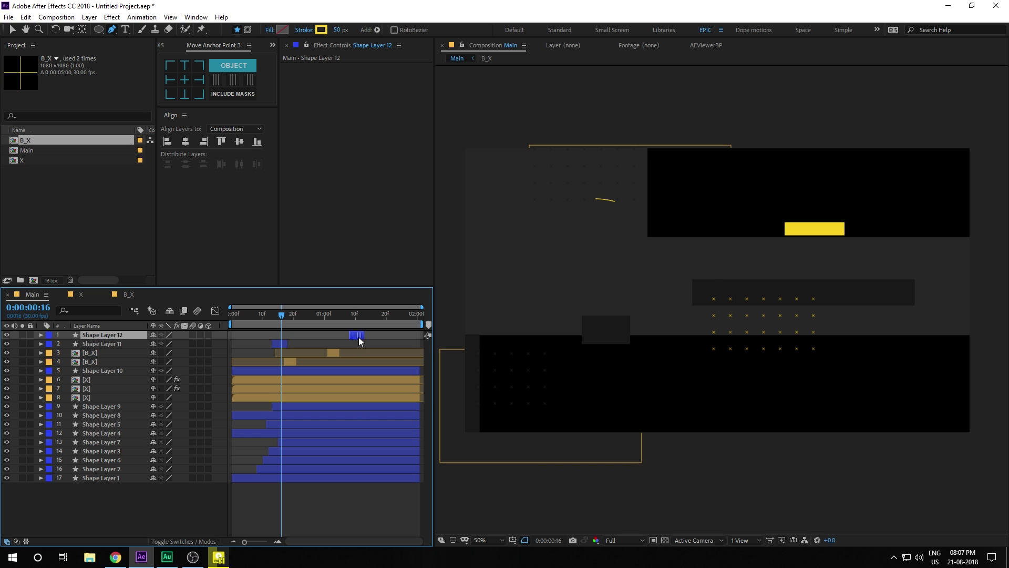
# - Move the duplicated bar down to the lower part of the composition, right of centre and below the yellow X grid
pyautogui.click(355, 313)
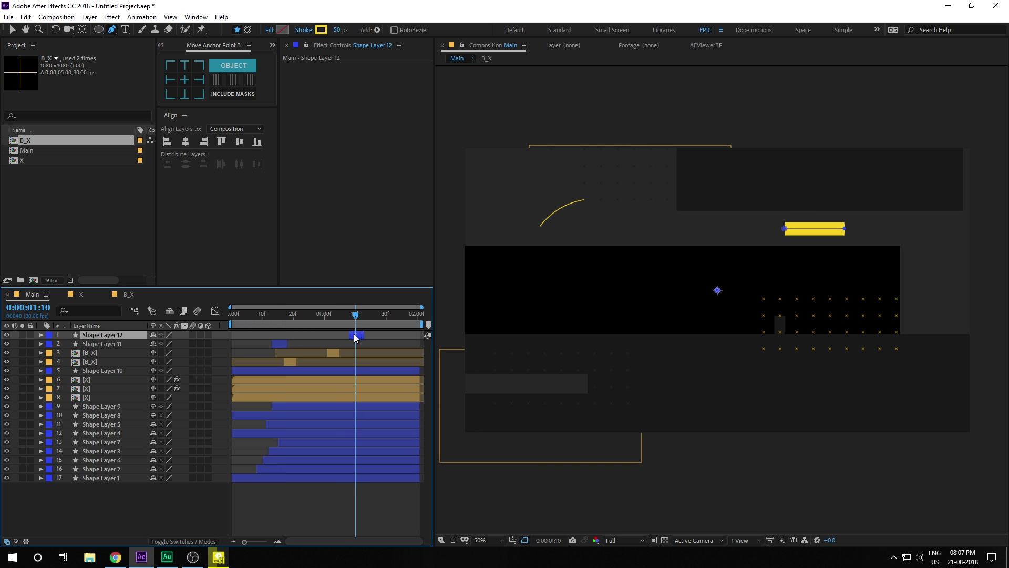
pyautogui.press('v')
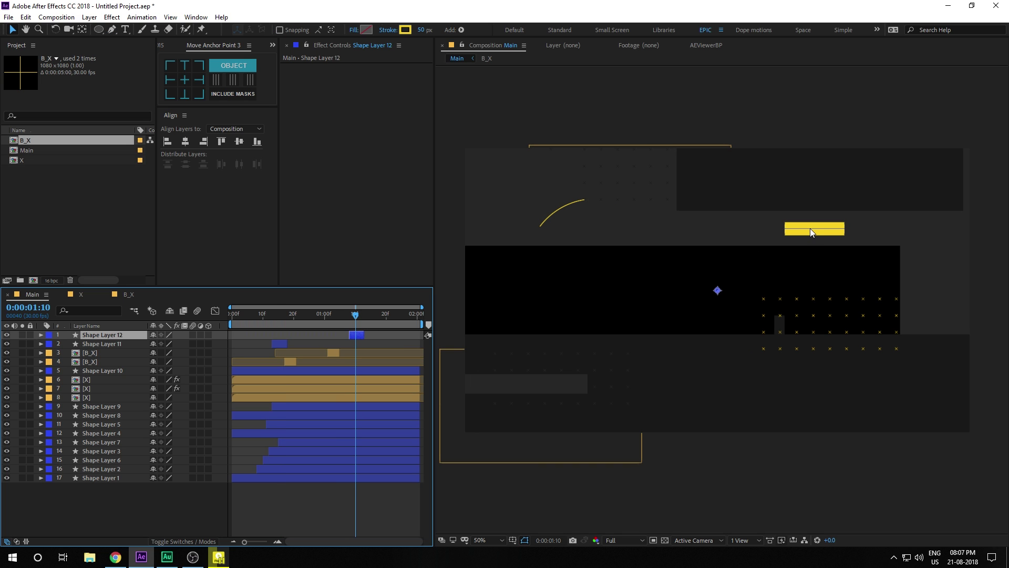
pyautogui.moveTo(810, 228); pyautogui.dragTo(702, 329)
pyautogui.click(210, 504)
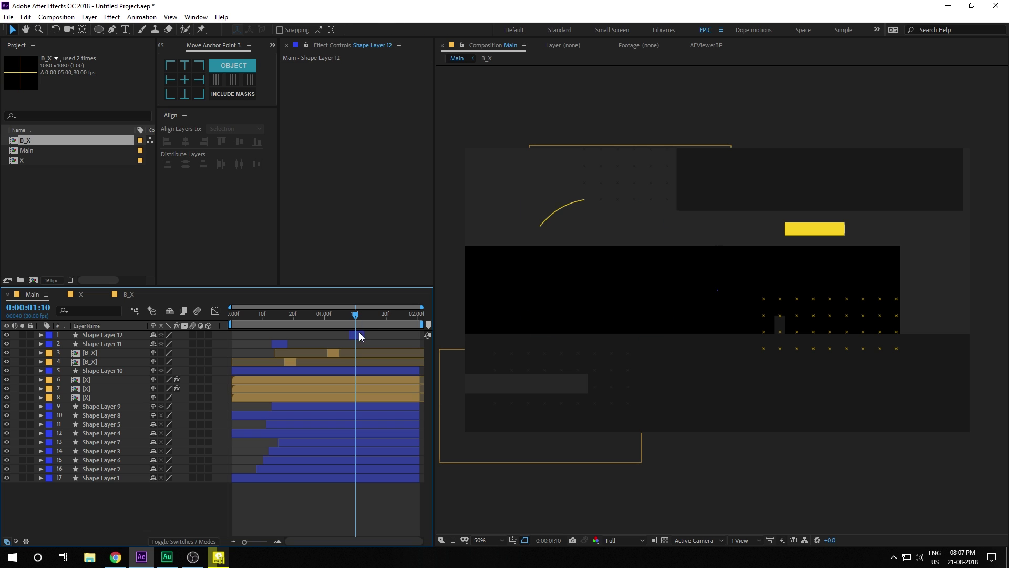
pyautogui.click(357, 335)
pyautogui.moveTo(716, 292)
pyautogui.mouseDown()
pyautogui.moveTo(486, 413)
pyautogui.moveTo(662, 462)
pyautogui.mouseUp()
# - Set the lower duplicated bar's stroke width to 4 px
pyautogui.click(356, 336)
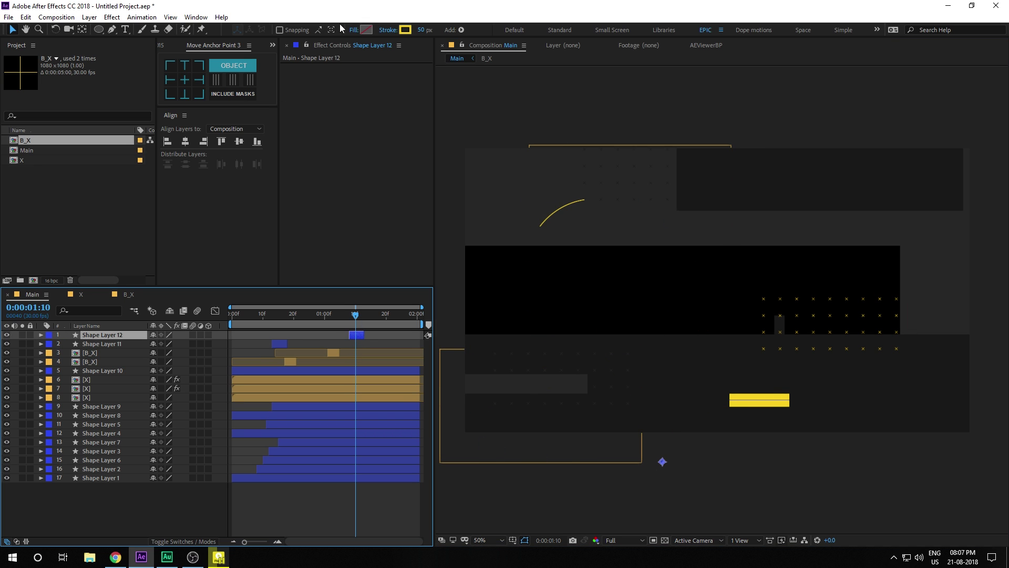
pyautogui.click(421, 29)
pyautogui.write('8')
pyautogui.press('Return')
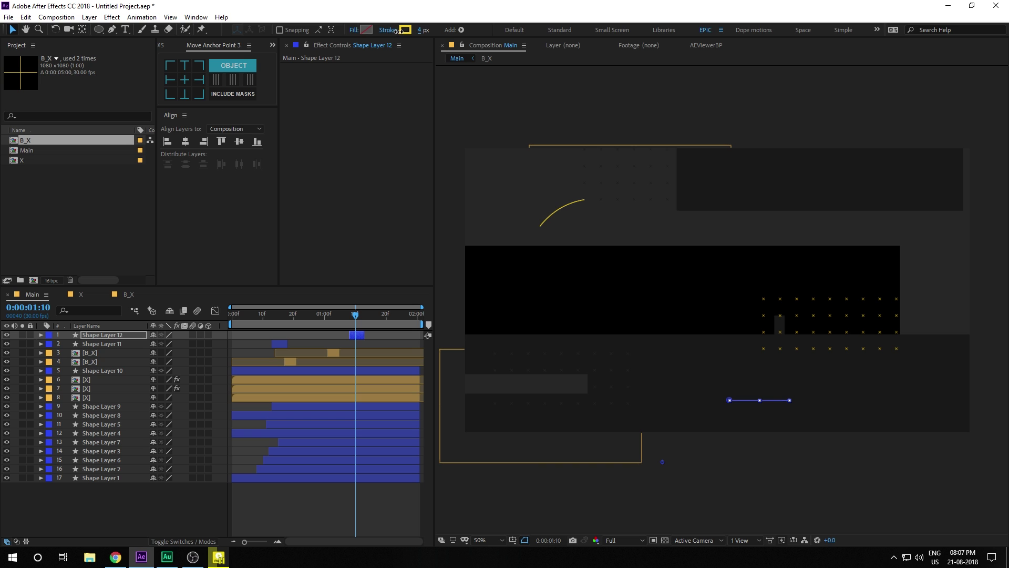
pyautogui.click(164, 510)
# - Duplicate Shape Layer 11, shift the copy's clip to around 0:00:01:19 and move its bar to the composition's left side
pyautogui.click(271, 312)
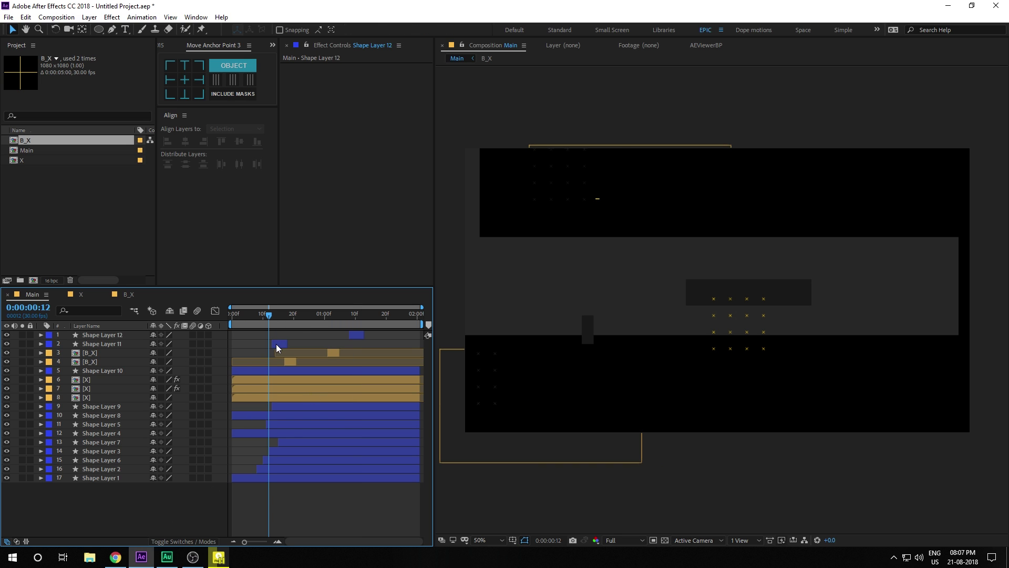
pyautogui.click(306, 313)
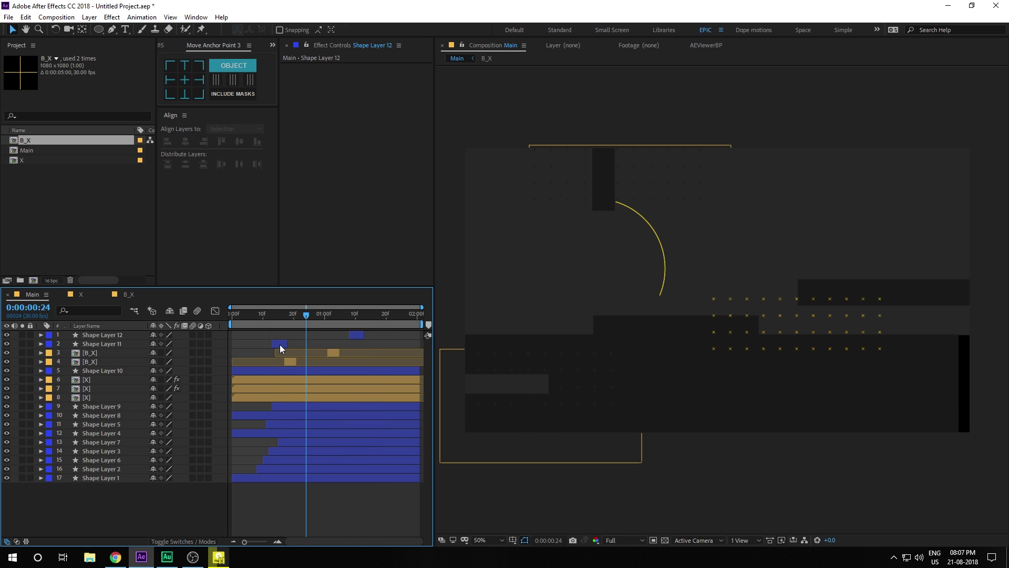
pyautogui.click(281, 344)
pyautogui.hotkey('ctrl', 'd')
pyautogui.moveTo(281, 344); pyautogui.dragTo(296, 346)
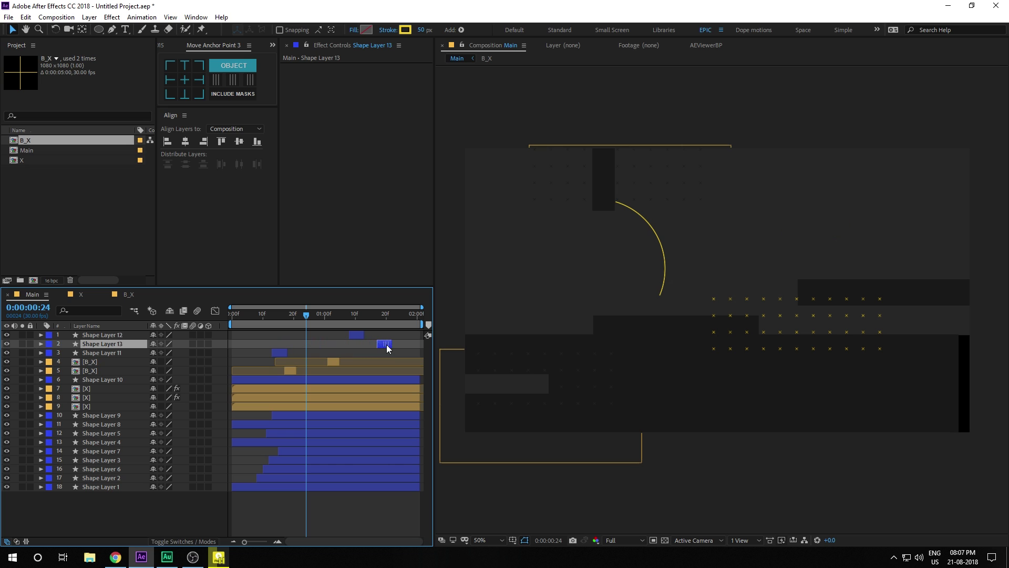
pyautogui.moveTo(383, 314); pyautogui.dragTo(385, 316)
pyautogui.moveTo(724, 290); pyautogui.dragTo(440, 341)
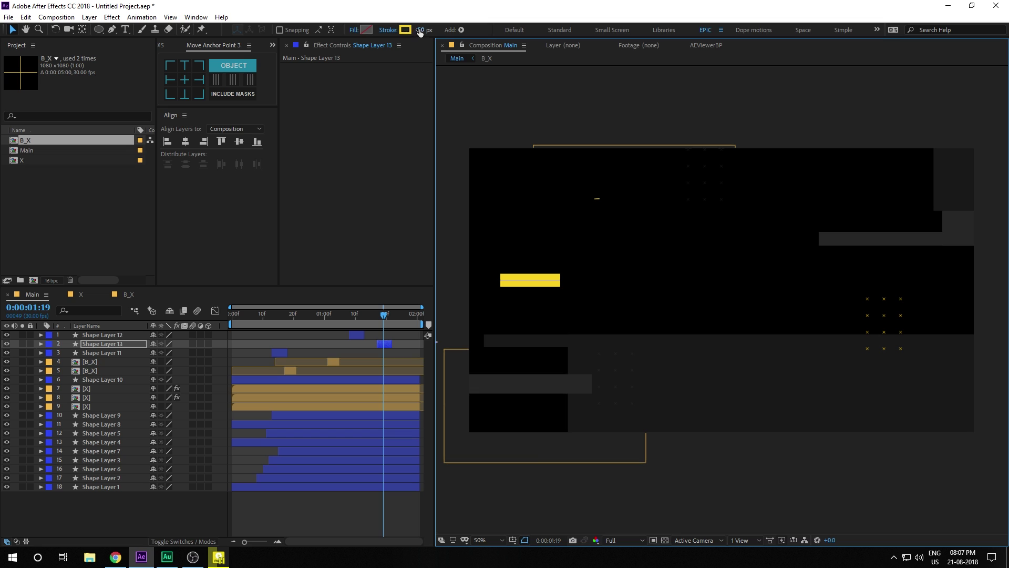
# - Reduce the left-side bar's stroke width to 35 px and its horizontal scale to 64%, keeping the vertical scale at 100%
pyautogui.moveTo(420, 32); pyautogui.dragTo(413, 30)
pyautogui.click(118, 342)
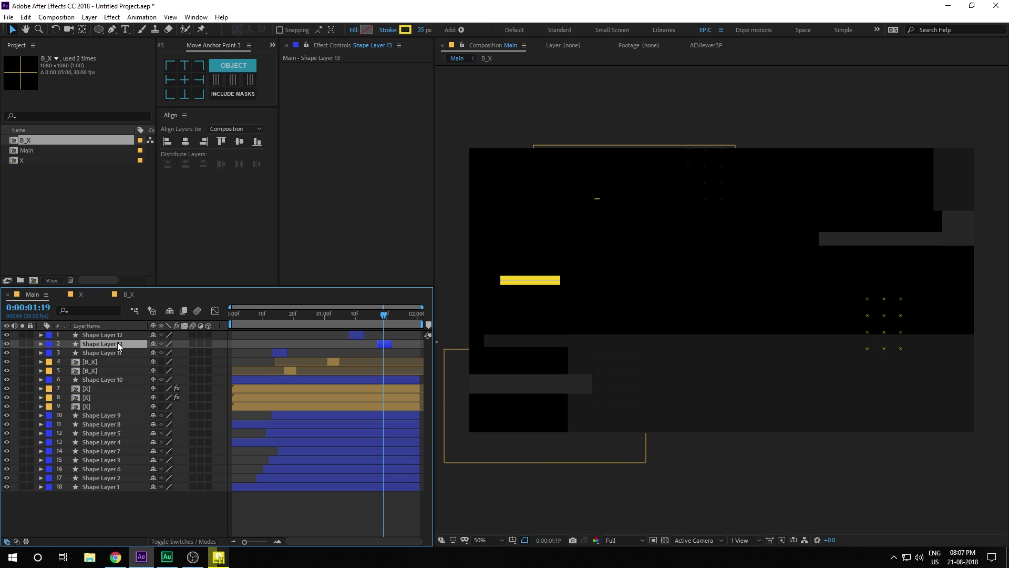
pyautogui.press('s')
pyautogui.moveTo(169, 354); pyautogui.dragTo(146, 354)
pyautogui.hotkey('ctrl', 'z')
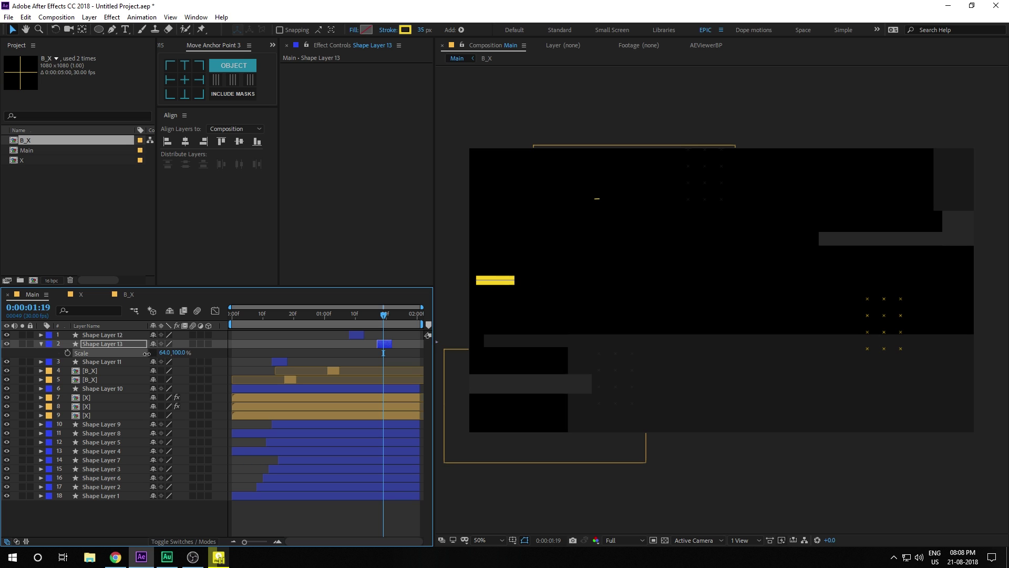
# - Centre the anchor point of Shape Layer 13 on its bar
pyautogui.click(121, 346)
pyautogui.click(506, 289)
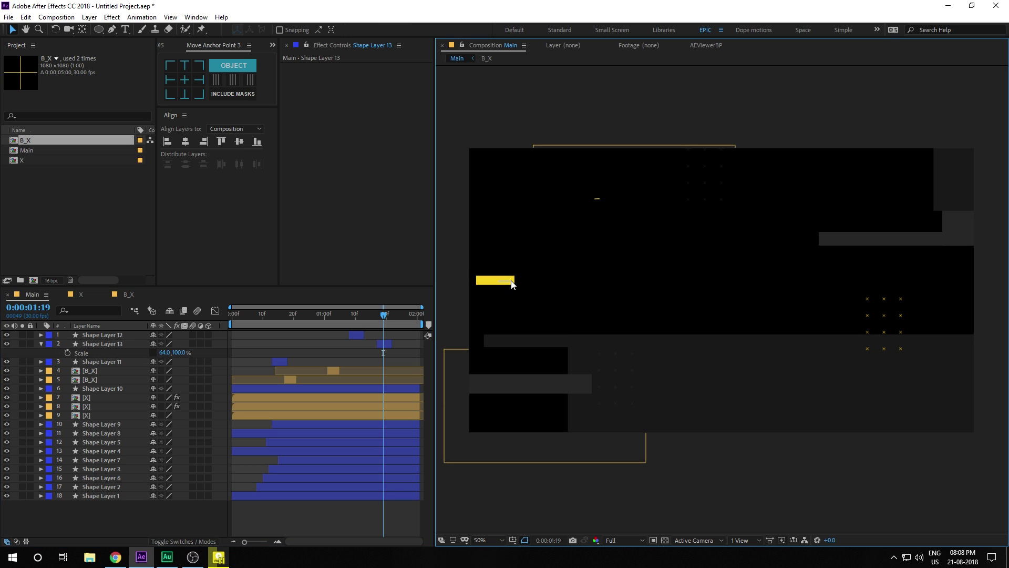
pyautogui.click(385, 345)
pyautogui.click(198, 95)
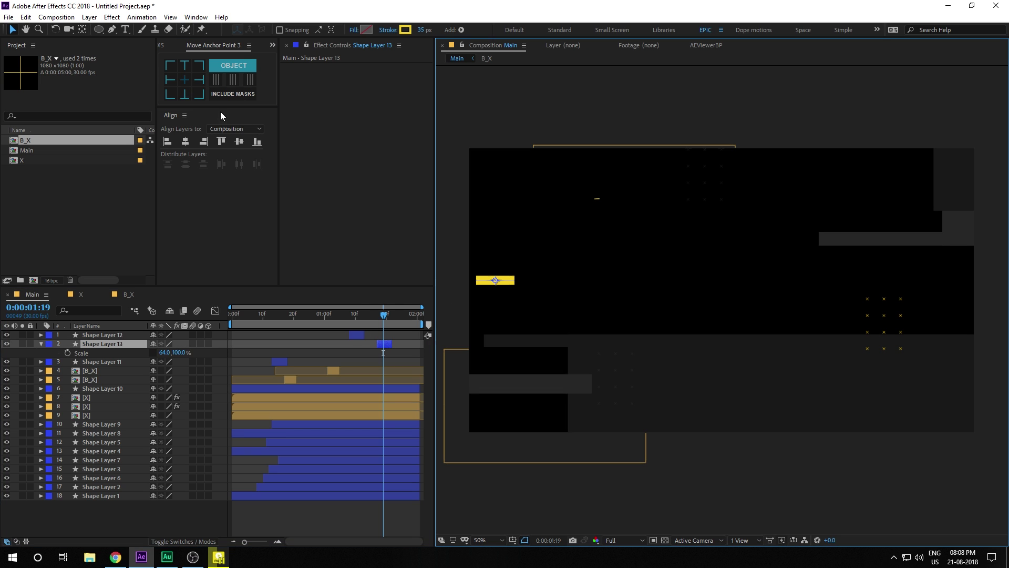
# - Move Shape Layer 13's short yellow bar slightly inward and downward from the composition's left edge and check its timing
pyautogui.moveTo(497, 281); pyautogui.dragTo(541, 298)
pyautogui.click(316, 510)
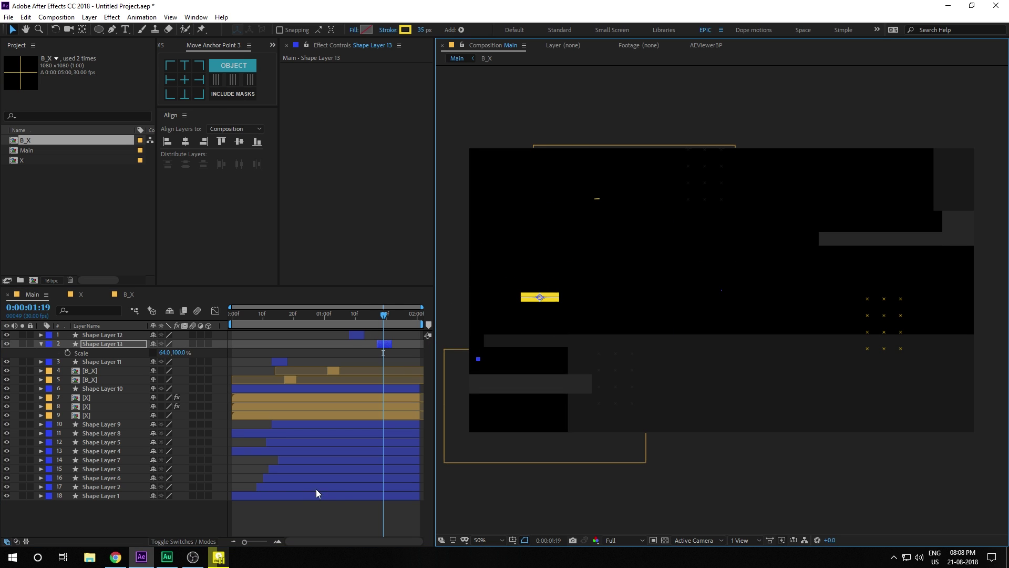
pyautogui.moveTo(340, 314); pyautogui.dragTo(361, 338)
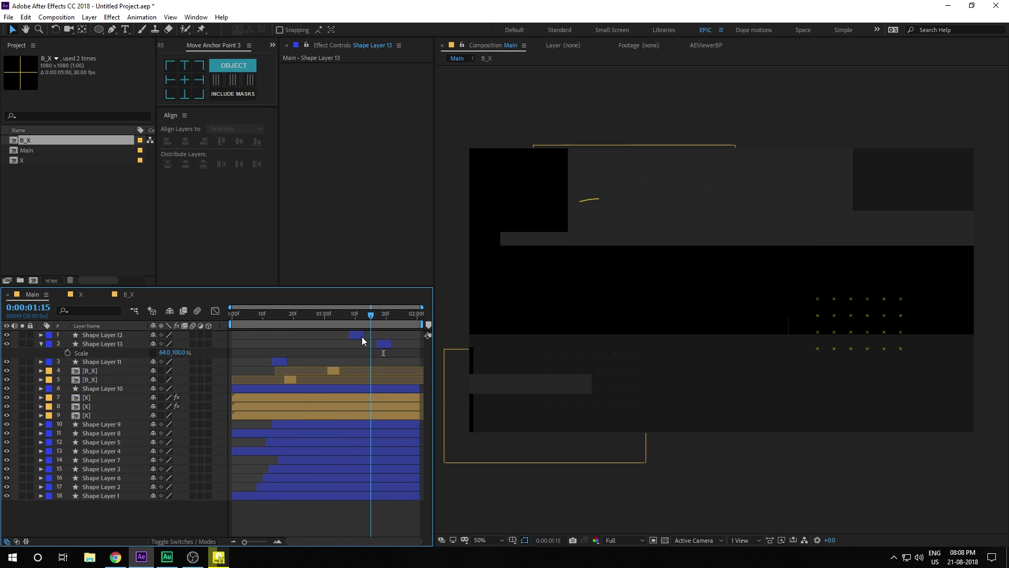
pyautogui.click(41, 344)
pyautogui.moveTo(354, 318); pyautogui.dragTo(316, 318)
# - Duplicate Shape Layer 5, place the copy at the top of the layer stack and label it Green
pyautogui.click(101, 433)
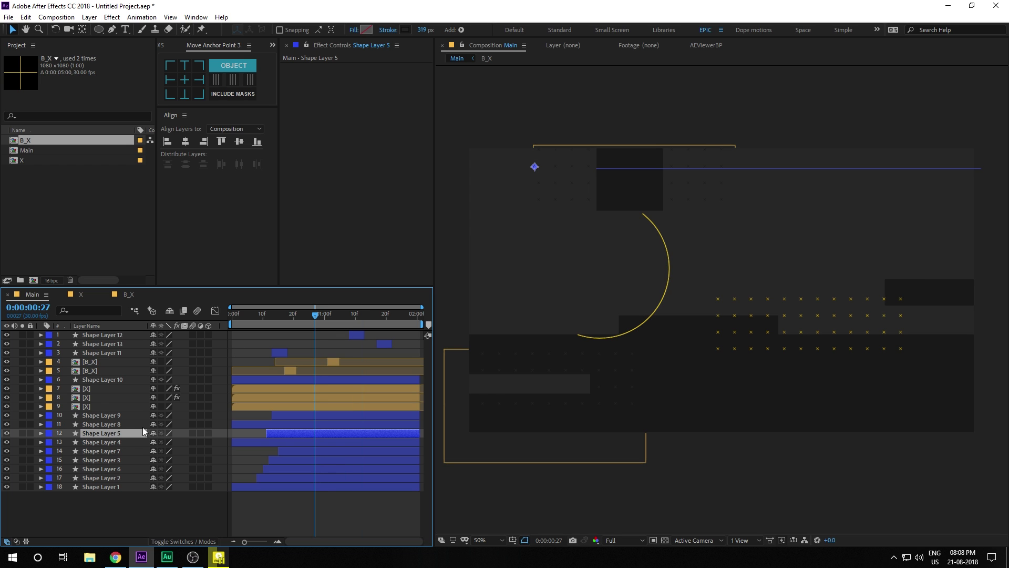
pyautogui.hotkey('ctrl', 'd')
pyautogui.moveTo(104, 434); pyautogui.dragTo(105, 333)
pyautogui.click(45, 335)
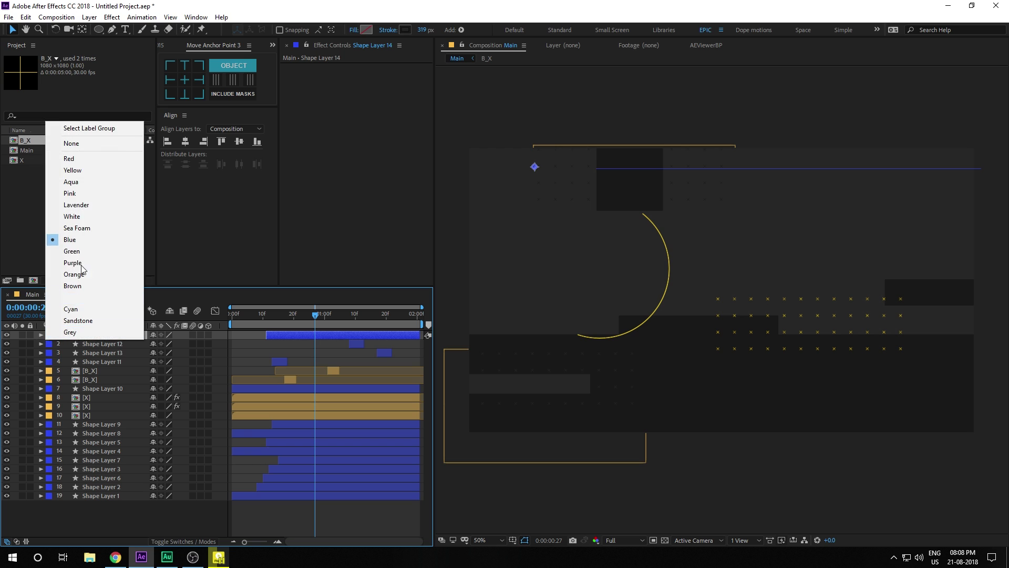
pyautogui.click(73, 250)
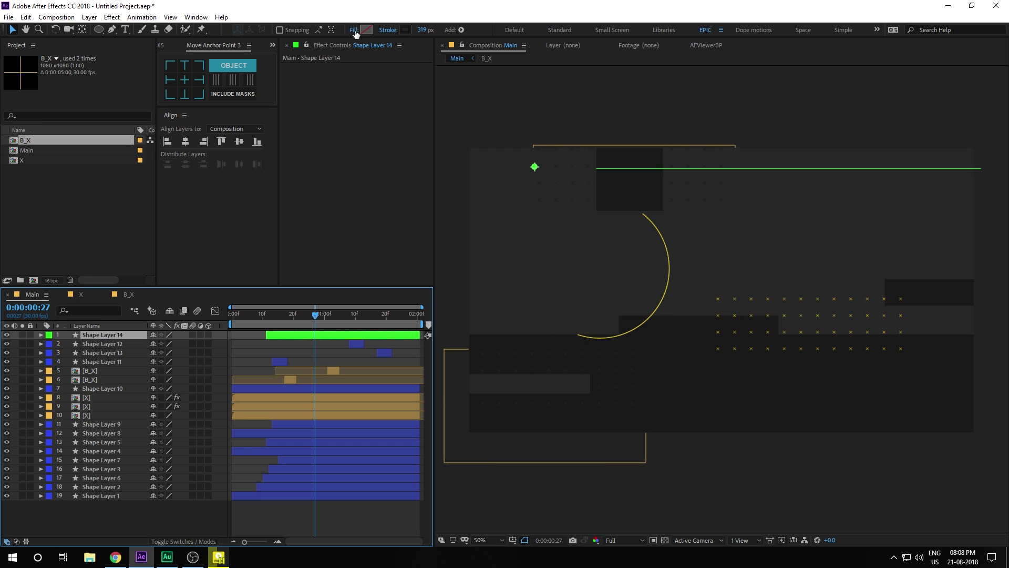
# - Set Shape Layer 14's stroke width to 2 px and its stroke color to bright yellow
pyautogui.moveTo(422, 30); pyautogui.dragTo(287, 59)
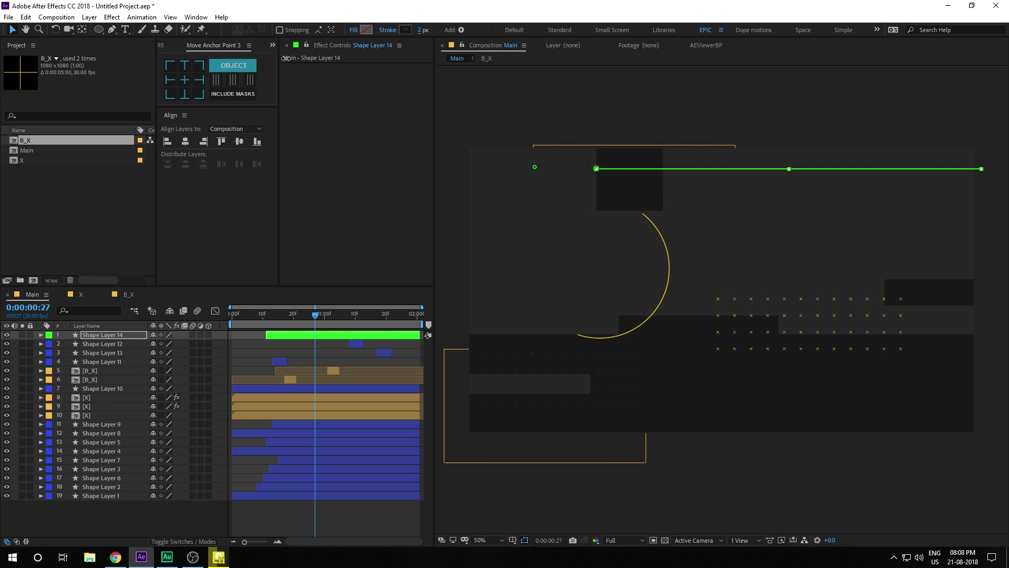
pyautogui.click(408, 30)
pyautogui.moveTo(331, 278); pyautogui.dragTo(338, 315)
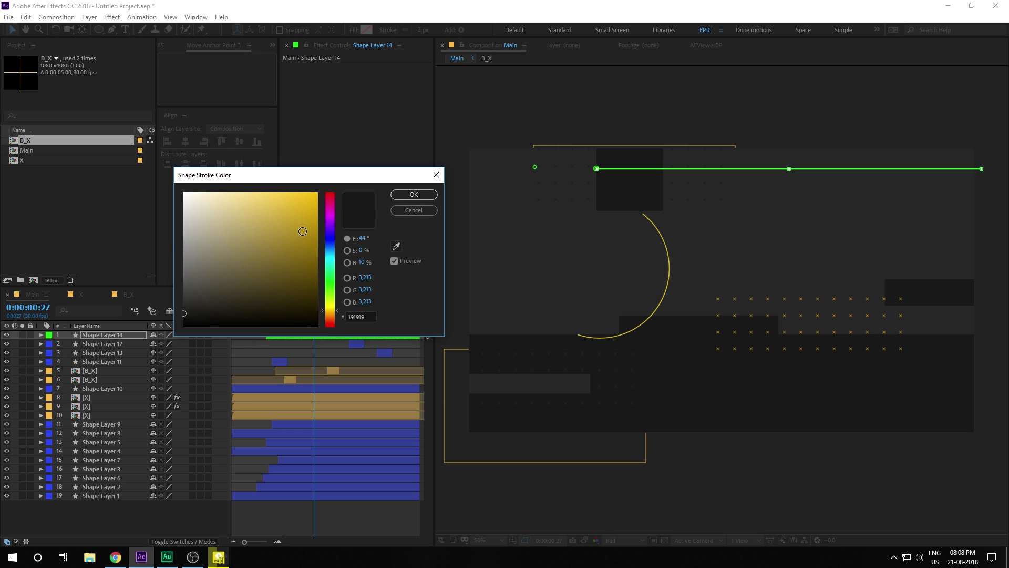
pyautogui.moveTo(303, 231); pyautogui.dragTo(310, 185)
pyautogui.click(413, 194)
pyautogui.click(367, 520)
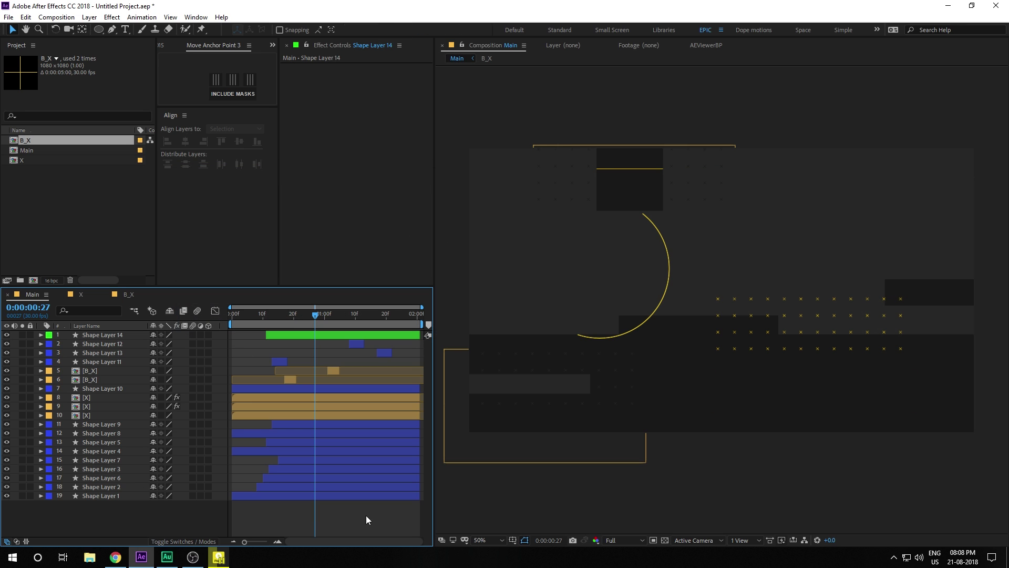
# - Shift Shape Layer 14's trim keyframes near the start, extend its clip across the composition, and delay both final keyframes
pyautogui.click(101, 342)
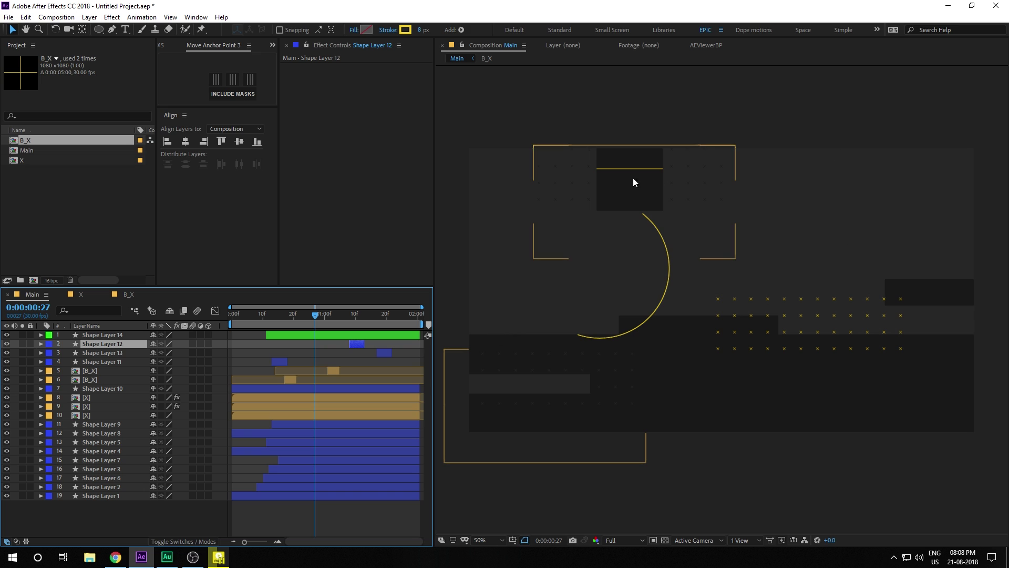
pyautogui.click(99, 336)
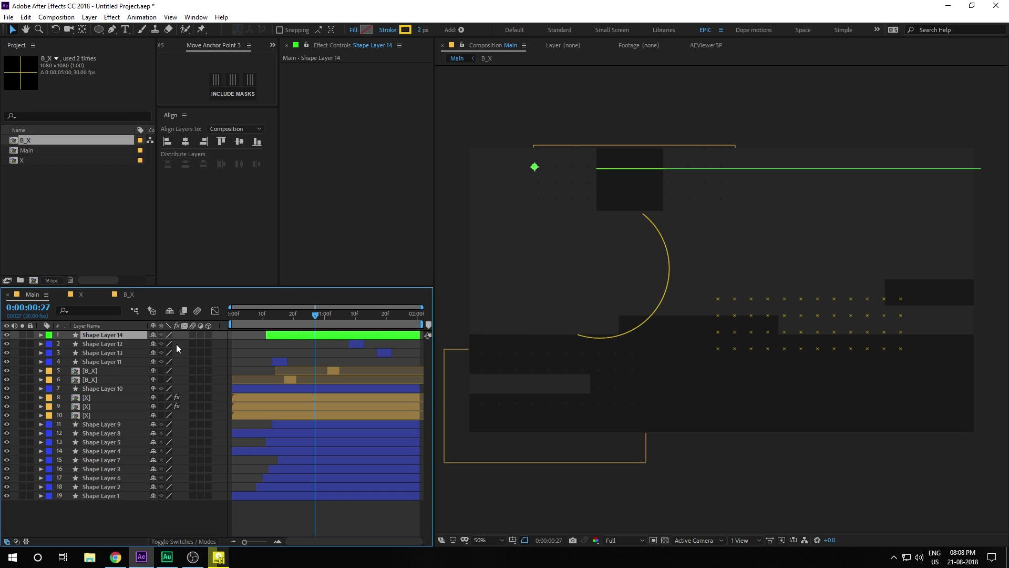
pyautogui.press('u')
pyautogui.moveTo(310, 335); pyautogui.dragTo(278, 337)
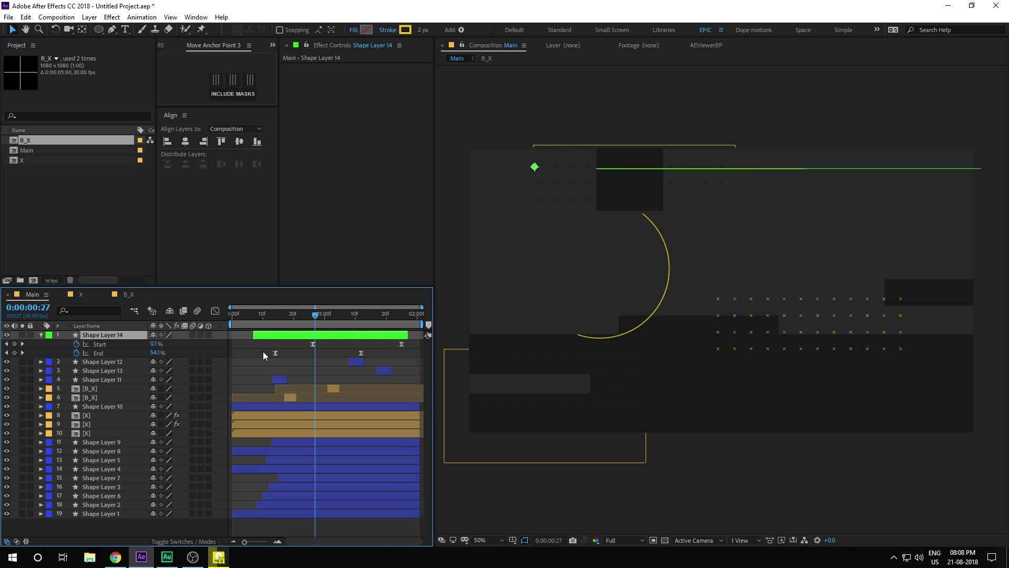
pyautogui.moveTo(247, 347); pyautogui.dragTo(276, 345)
pyautogui.moveTo(385, 336); pyautogui.dragTo(419, 337)
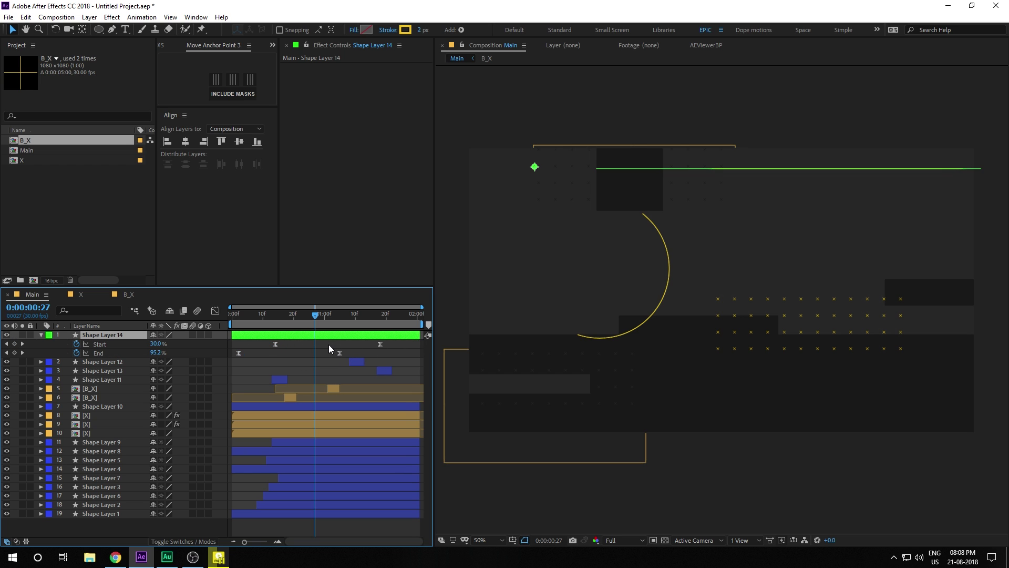
pyautogui.moveTo(327, 345); pyautogui.dragTo(400, 344)
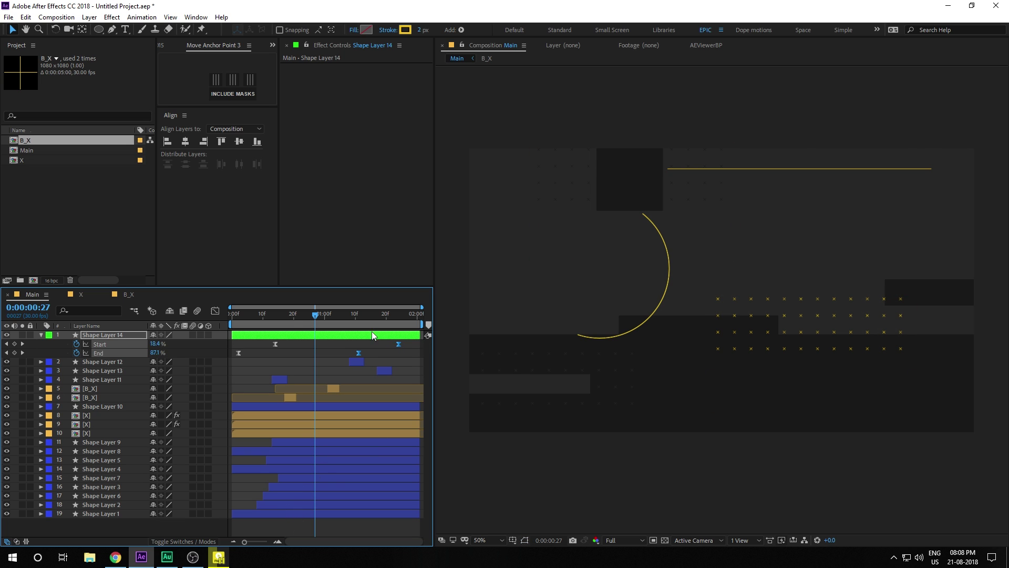
# - Shorten Shape Layer 14's line to about half its length by moving its right endpoint inward
pyautogui.moveTo(252, 324); pyautogui.dragTo(300, 321)
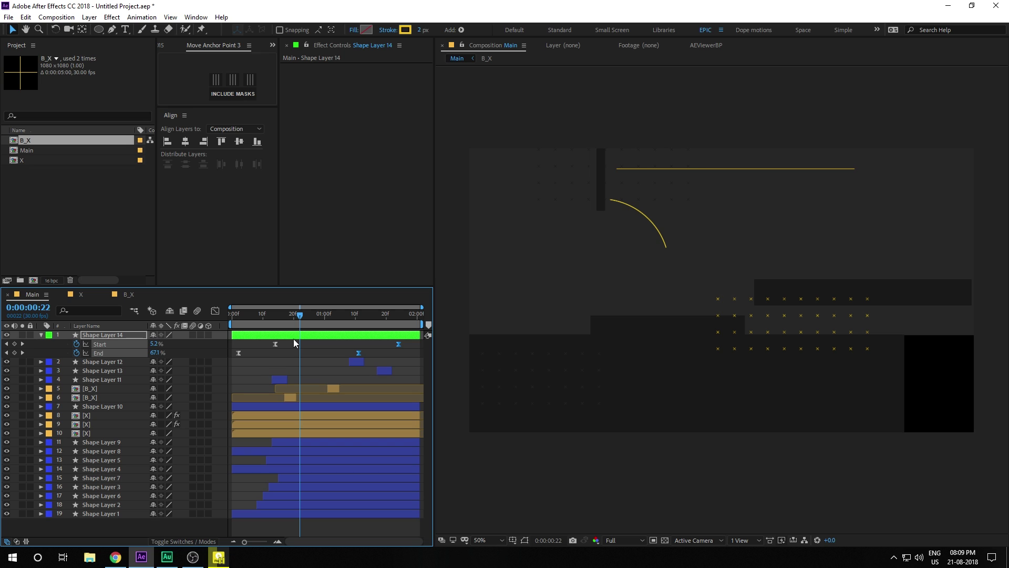
pyautogui.click(295, 337)
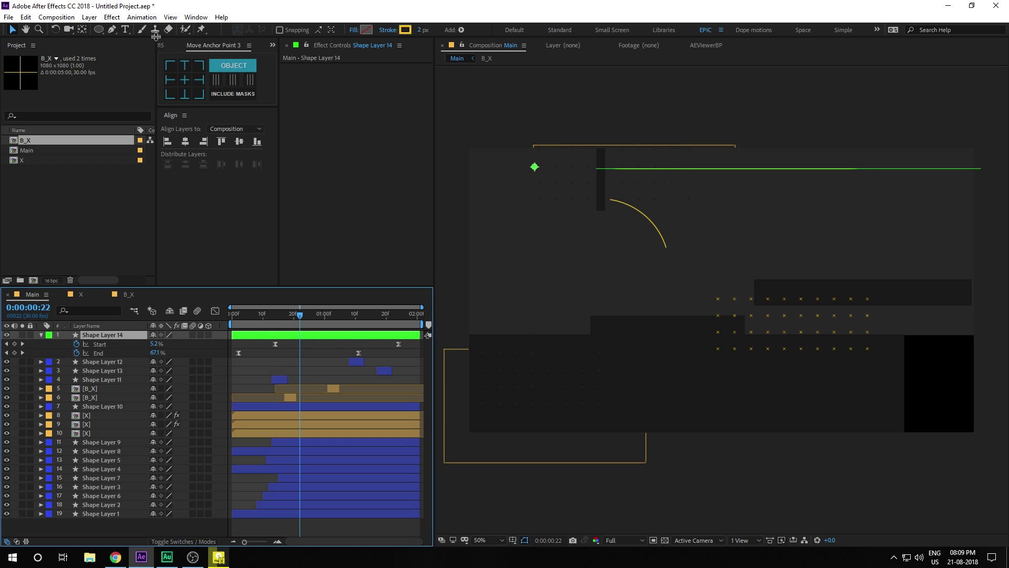
pyautogui.click(112, 29)
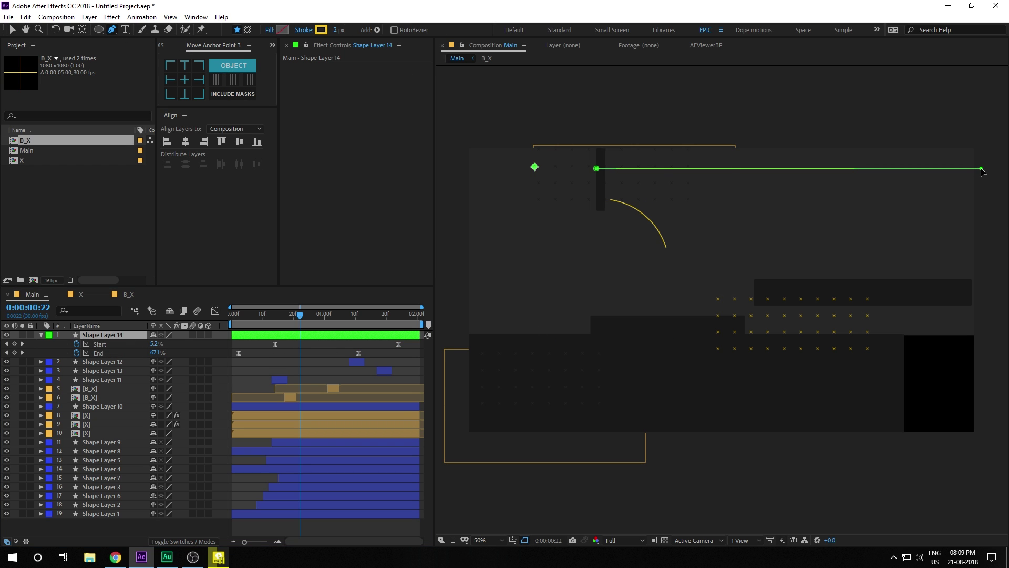
pyautogui.moveTo(983, 171); pyautogui.dragTo(774, 182)
pyautogui.click(274, 323)
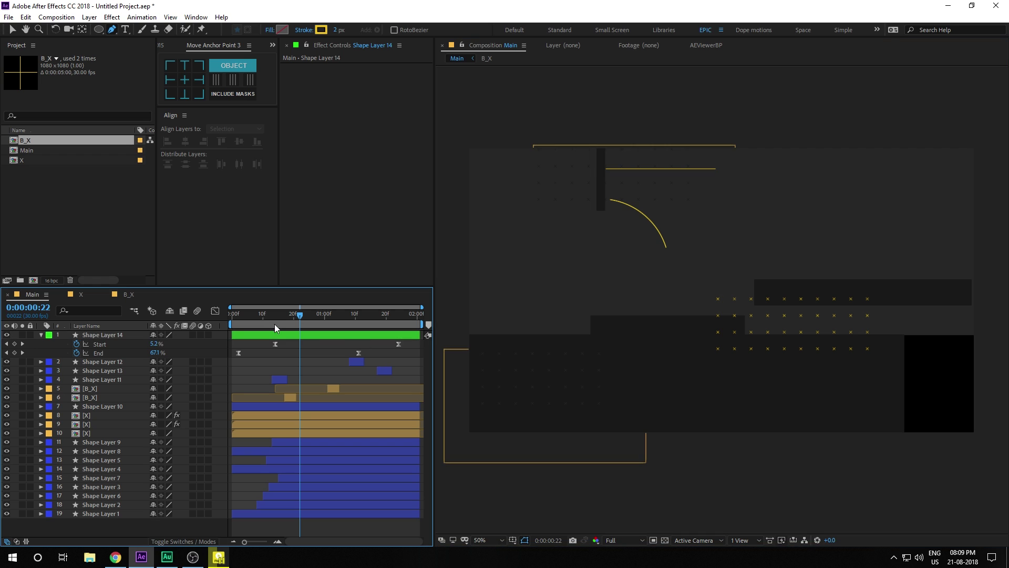
# - Duplicate Shape Layer 14, move the copy to the composition's lower area and set its stroke width to 30 px
pyautogui.moveTo(293, 316); pyautogui.dragTo(334, 313)
pyautogui.click(335, 335)
pyautogui.hotkey('ctrl', 'd')
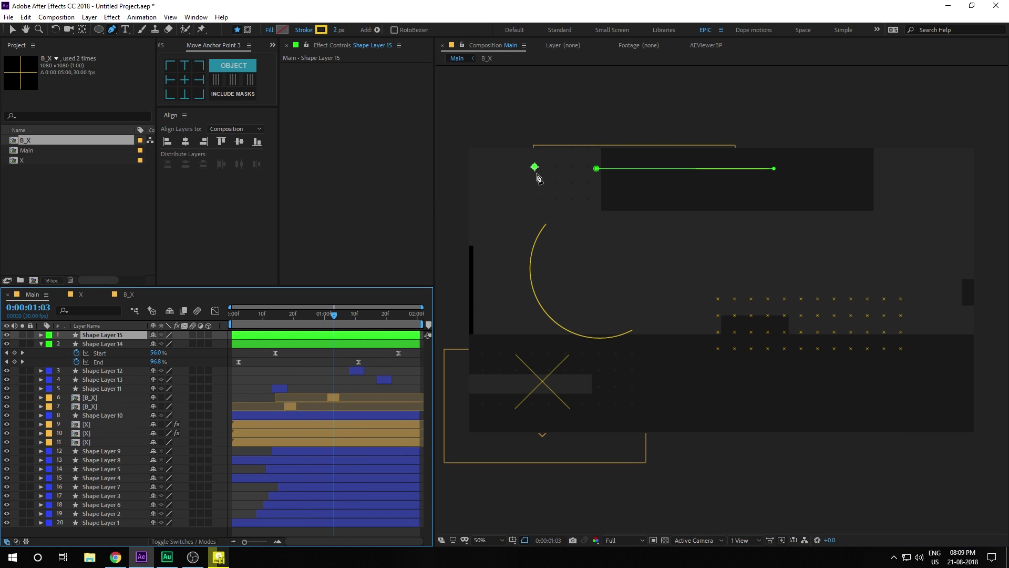
pyautogui.press('v')
pyautogui.moveTo(535, 168); pyautogui.dragTo(564, 381)
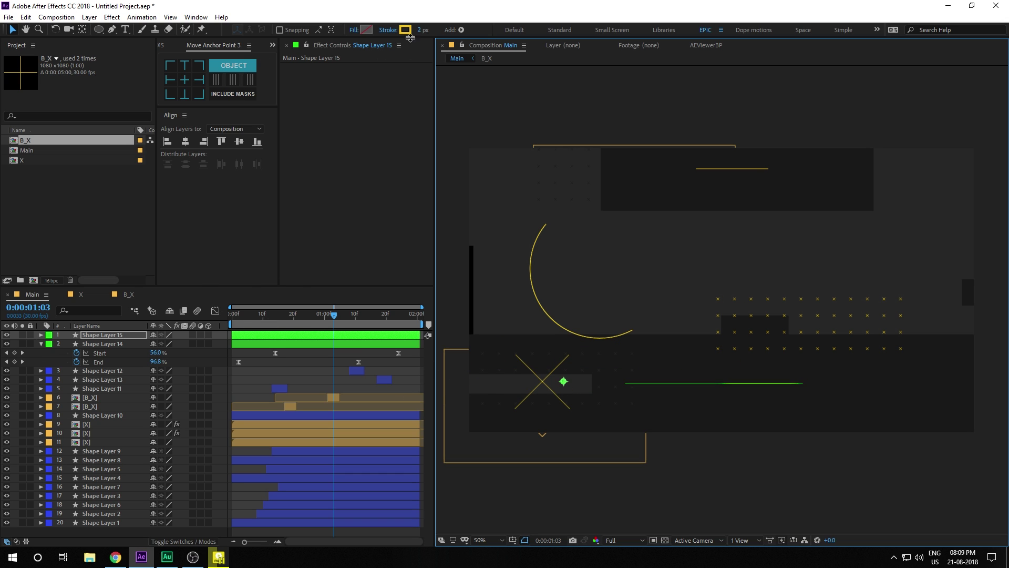
pyautogui.moveTo(422, 30); pyautogui.dragTo(430, 24)
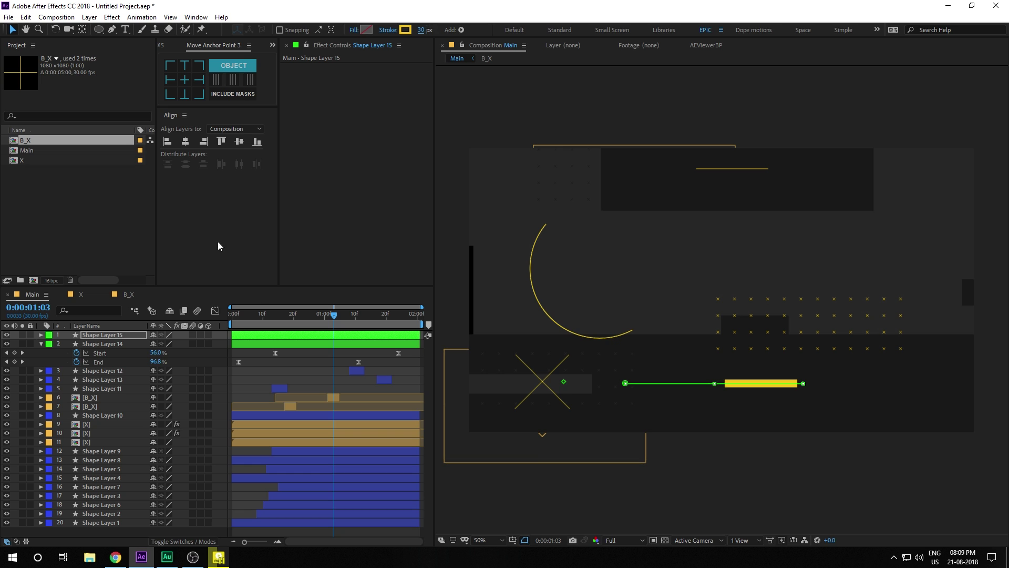
# - Delay Shape Layer 15's Start and End keyframes so its trim runs from about 0:00:00:15 to 0:00:01:28, and preview it
pyautogui.click(263, 333)
pyautogui.press('u')
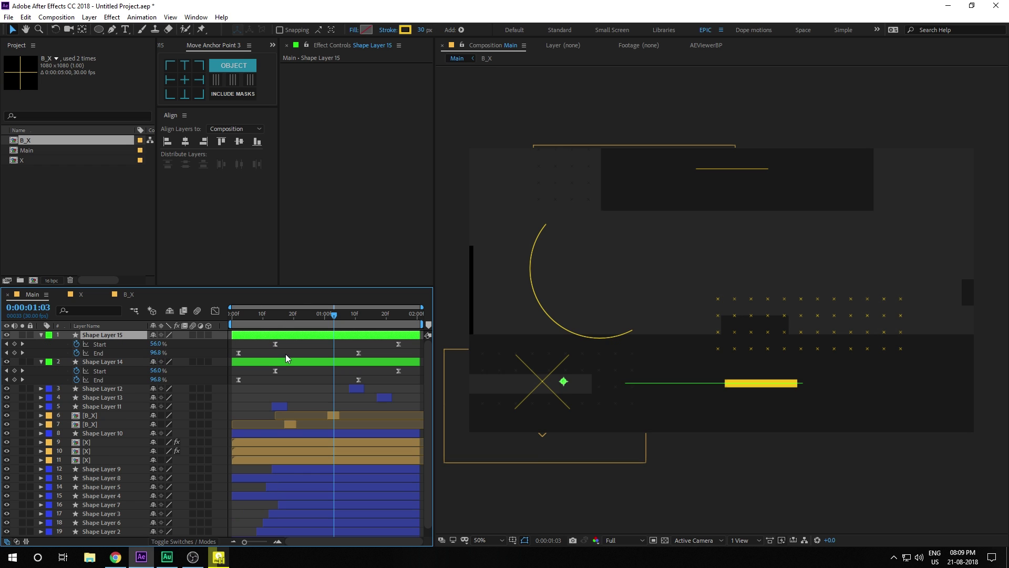
pyautogui.moveTo(288, 341); pyautogui.dragTo(235, 383)
pyautogui.moveTo(286, 341)
pyautogui.mouseDown()
pyautogui.moveTo(235, 358)
pyautogui.moveTo(291, 342)
pyautogui.moveTo(329, 358)
pyautogui.moveTo(315, 345)
pyautogui.moveTo(368, 355)
pyautogui.moveTo(414, 348)
pyautogui.mouseUp()
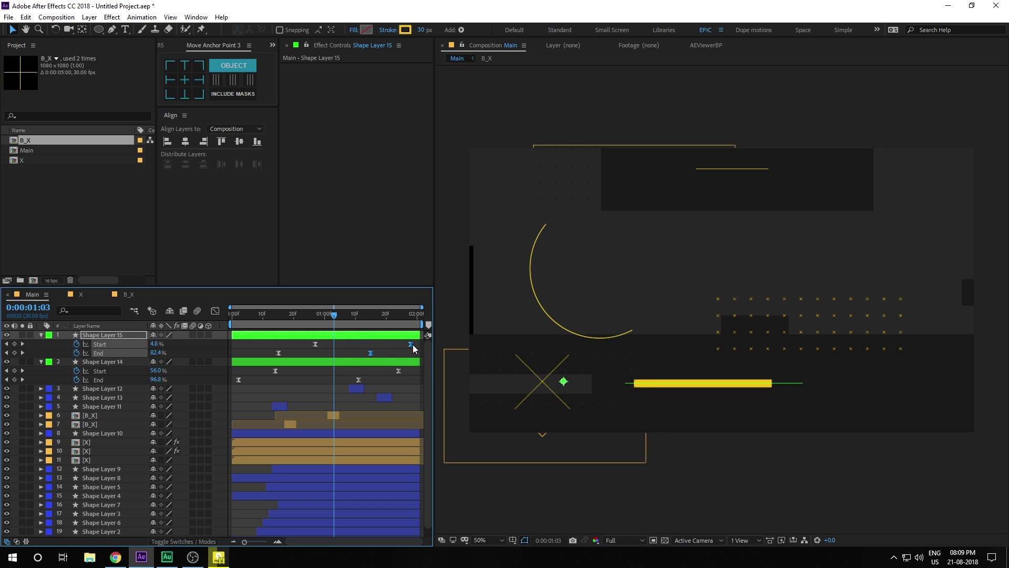
pyautogui.click(263, 320)
pyautogui.press('space')
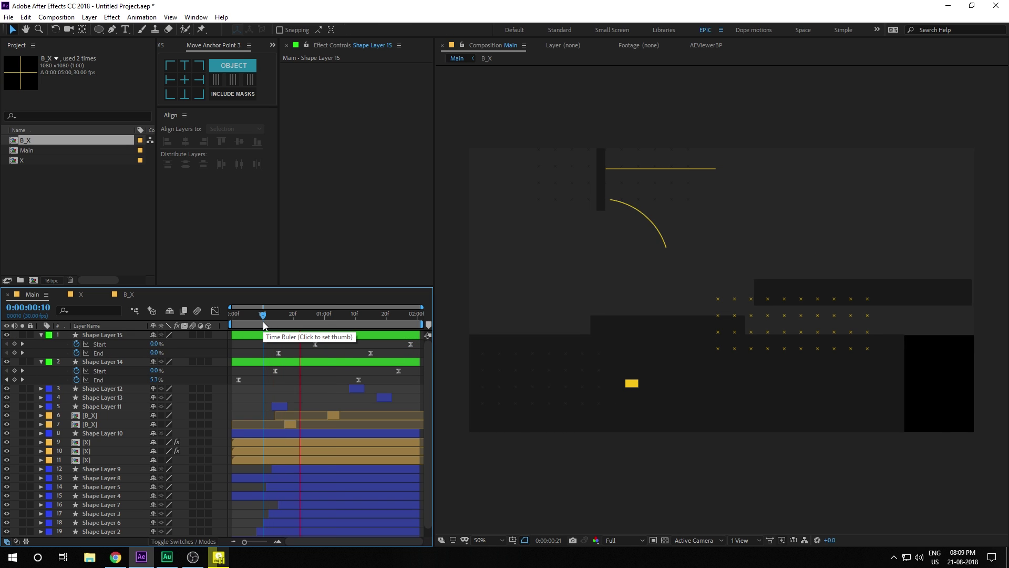
# - Try placing Shape Layer 15's thick yellow bar at the composition's left edge, just above the dark lower block
pyautogui.moveTo(263, 321); pyautogui.dragTo(331, 318)
pyautogui.click(323, 336)
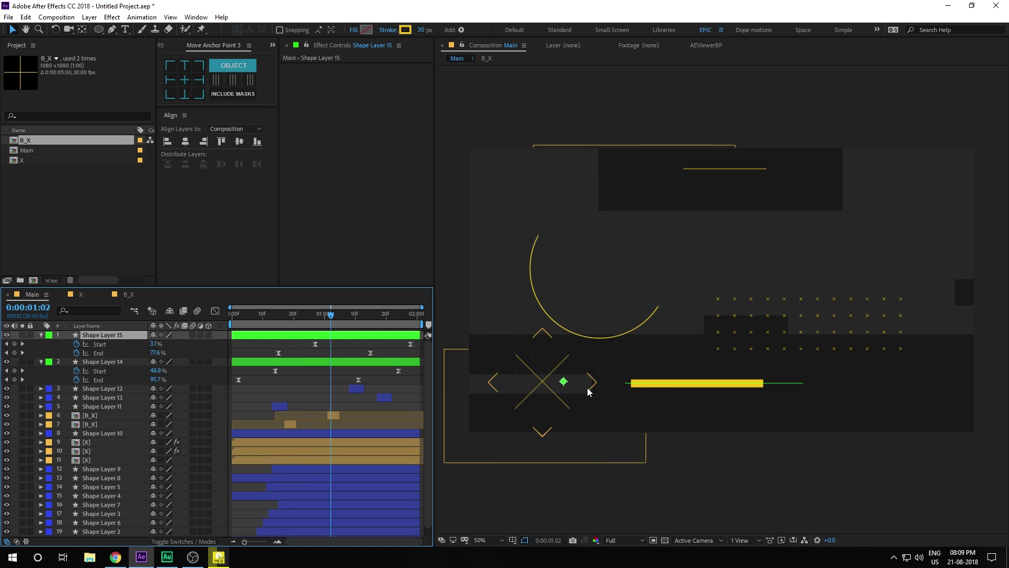
pyautogui.press('space')
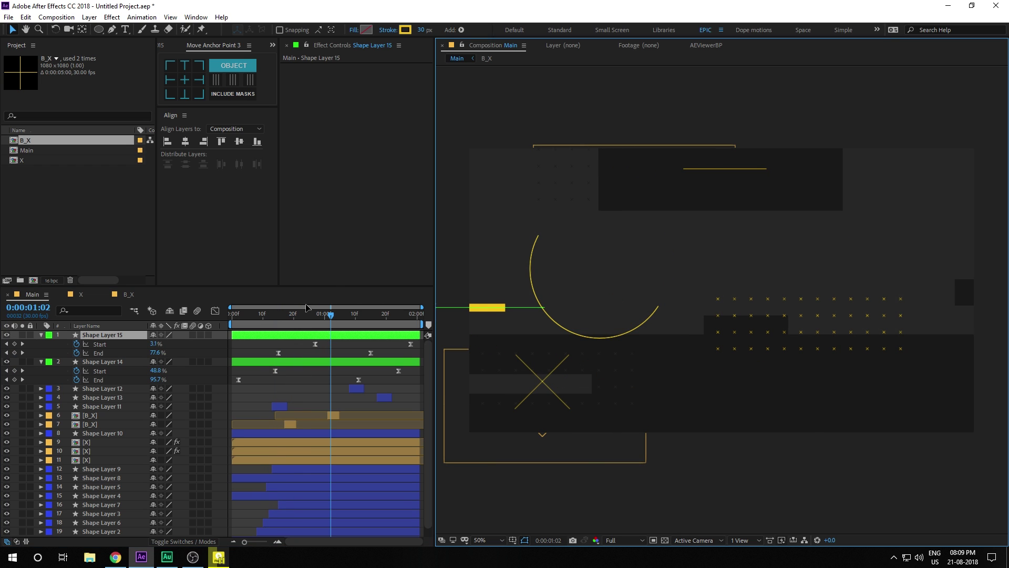
pyautogui.moveTo(306, 304); pyautogui.dragTo(330, 315)
pyautogui.moveTo(266, 316); pyautogui.dragTo(334, 334)
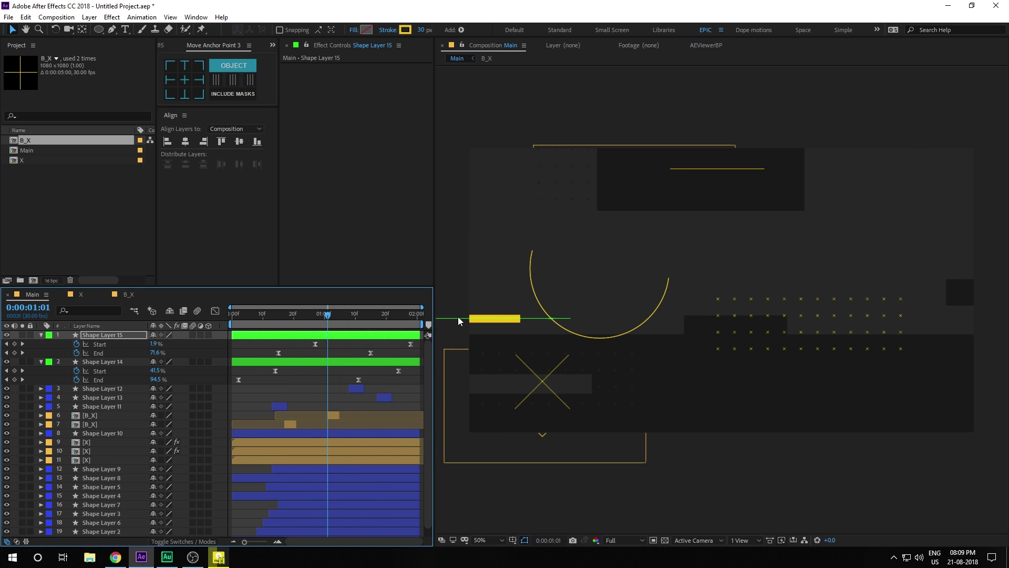
pyautogui.moveTo(518, 322); pyautogui.dragTo(611, 323)
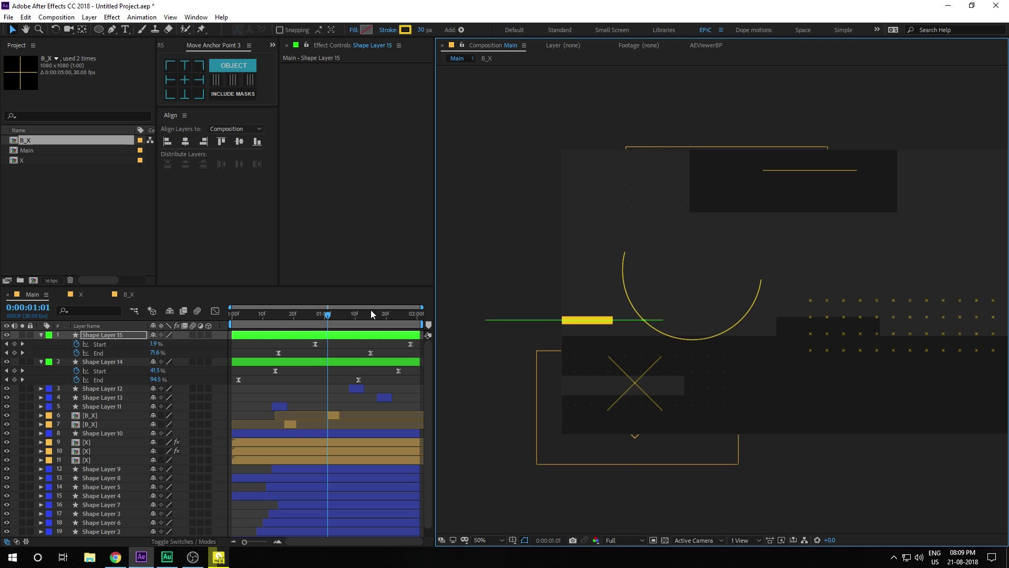
# - Move Shape Layer 15's thick yellow bar to the composition's lower-right area, near the bottom edge
pyautogui.click(346, 336)
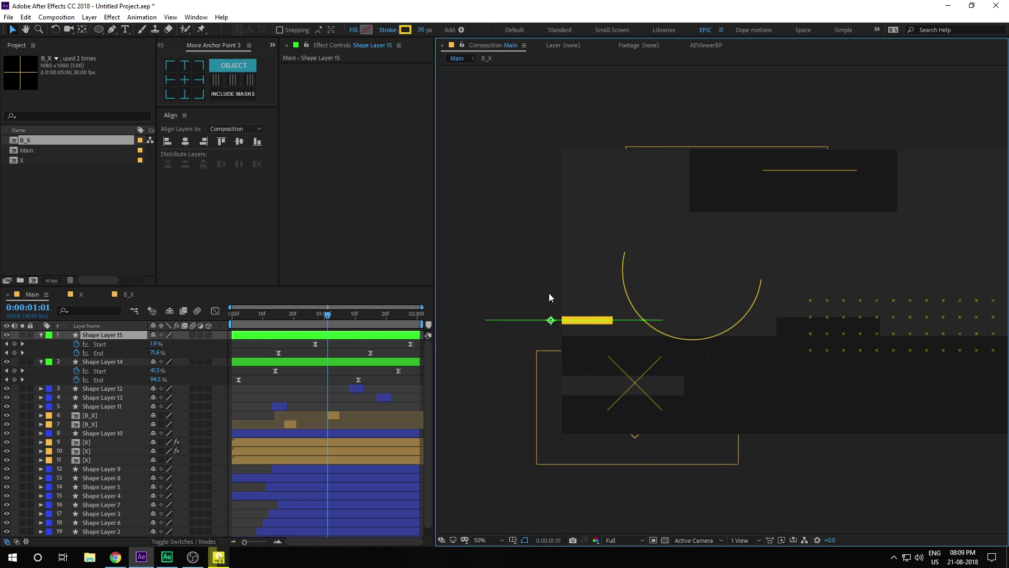
pyautogui.moveTo(554, 323); pyautogui.dragTo(858, 415)
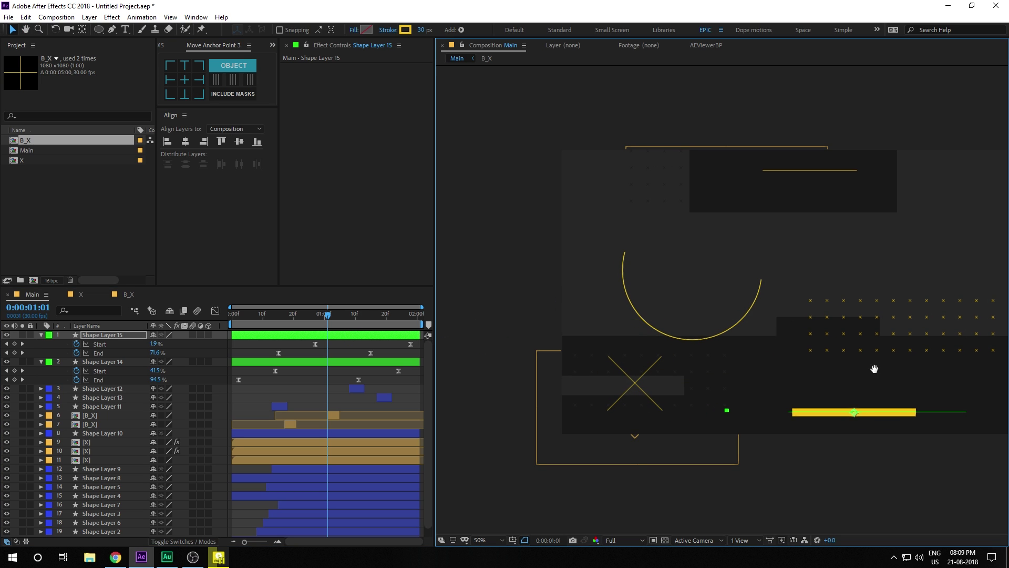
pyautogui.moveTo(874, 368); pyautogui.dragTo(690, 372)
pyautogui.moveTo(677, 417); pyautogui.dragTo(803, 416)
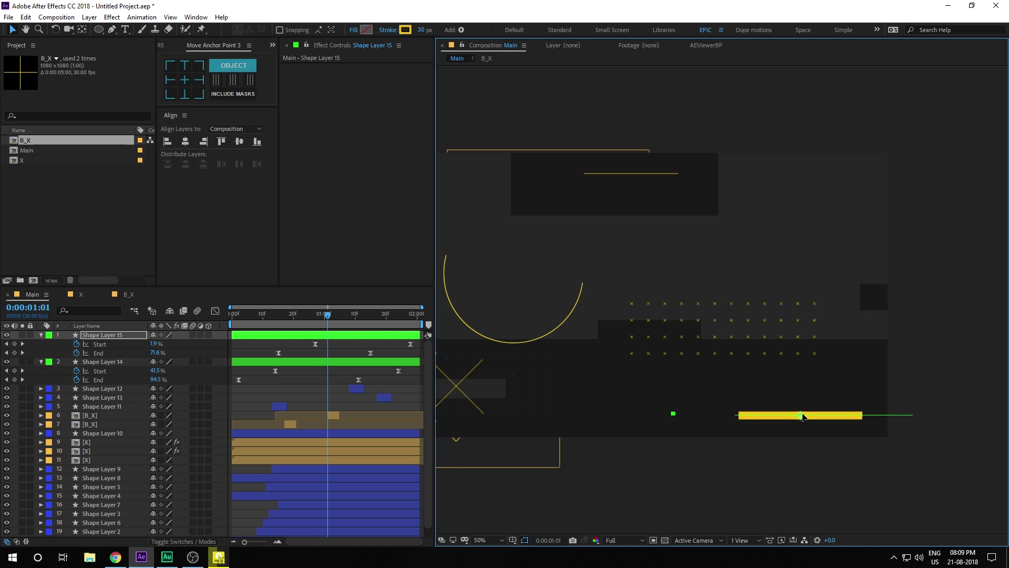
pyautogui.press('space')
pyautogui.moveTo(576, 373); pyautogui.dragTo(660, 367)
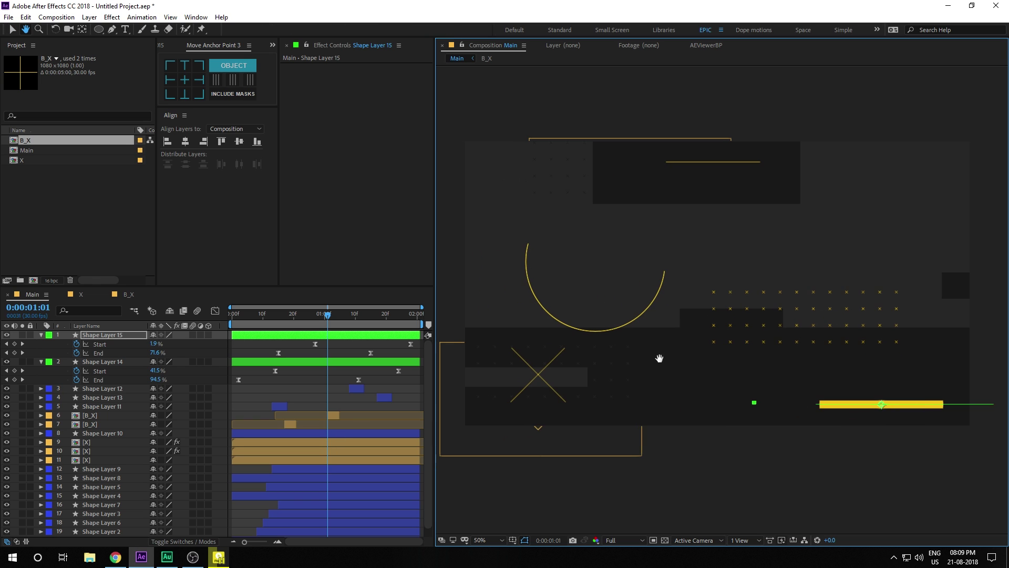
# - Preview the Main composition from the beginning and collapse Shape Layer 15's keyframes
pyautogui.moveTo(257, 317); pyautogui.dragTo(166, 334)
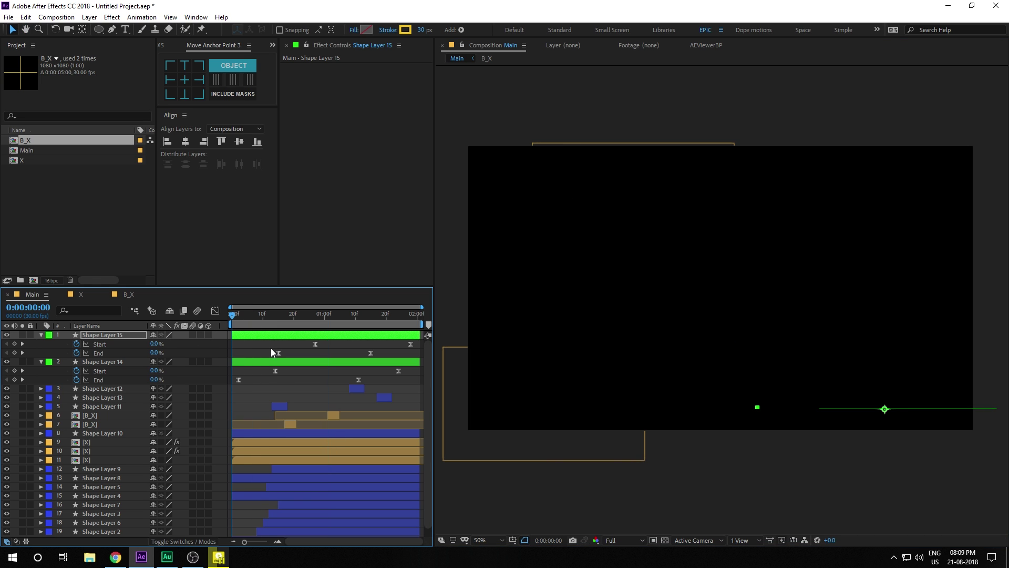
pyautogui.press('space')
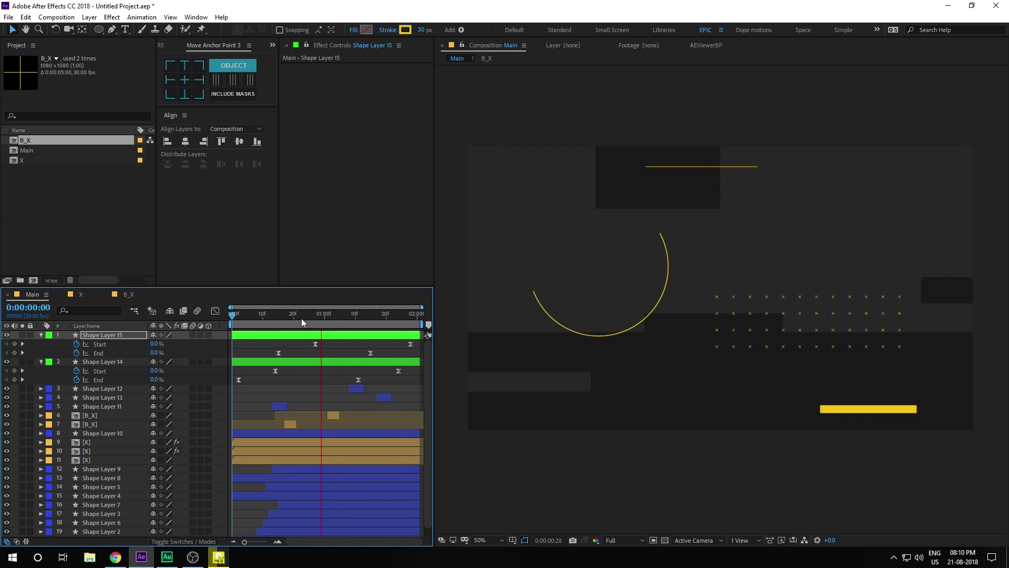
pyautogui.click(301, 317)
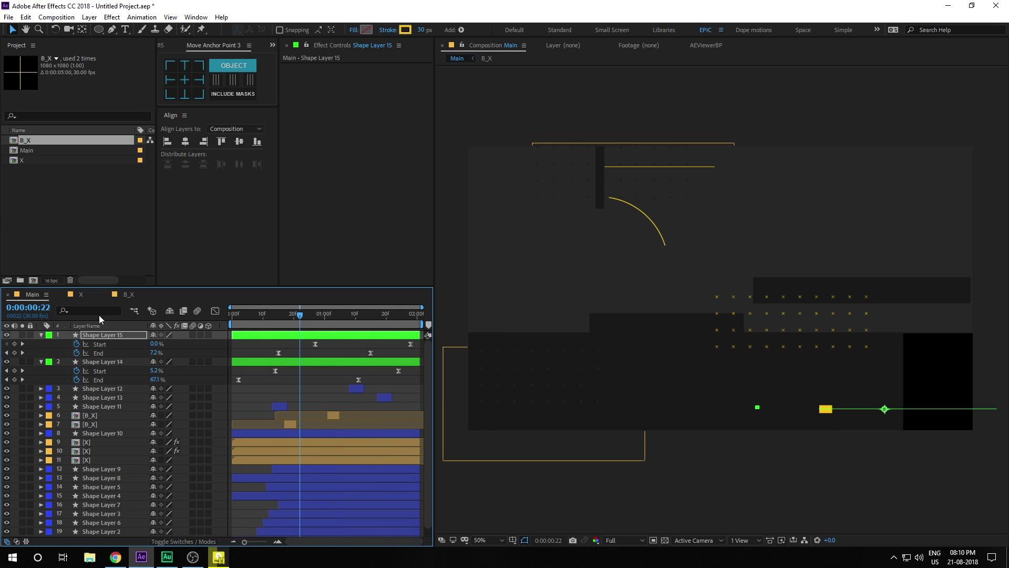
pyautogui.click(42, 334)
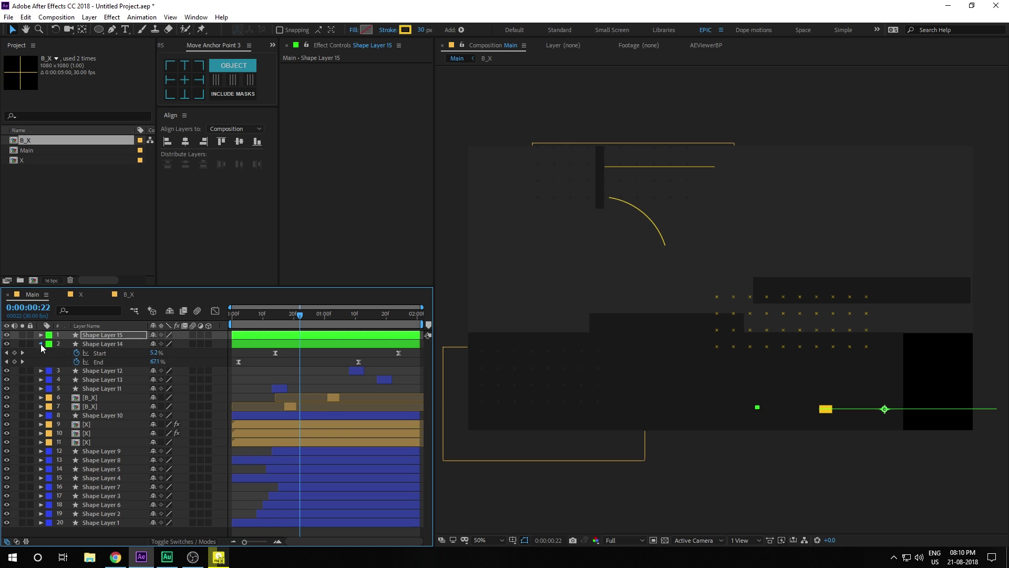
# - Collapse Shape Layer 14 and pre-compose all layers of Main into a new composition named T, moving all attributes
pyautogui.click(40, 344)
pyautogui.click(90, 528)
pyautogui.moveTo(90, 528); pyautogui.dragTo(136, 340)
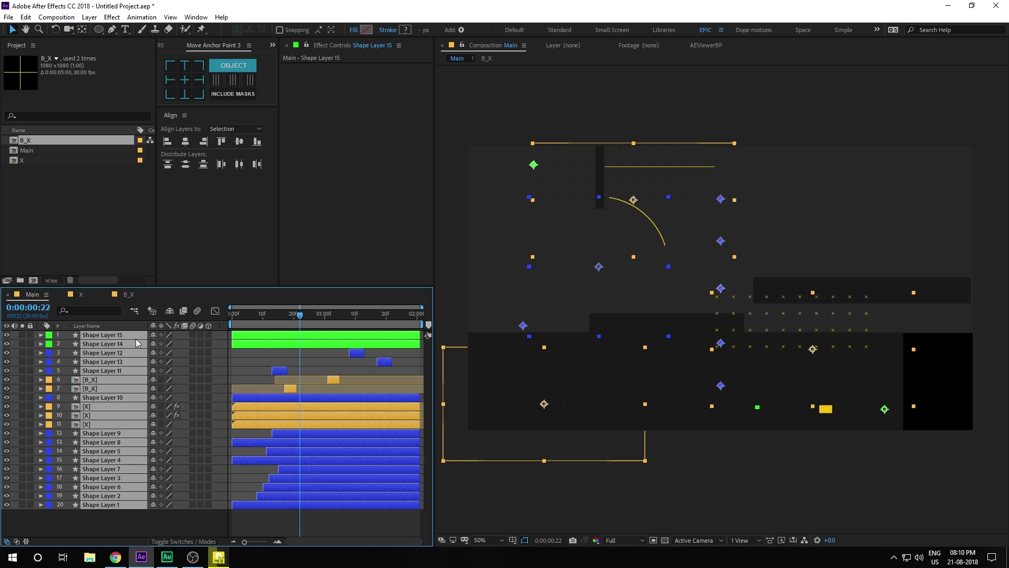
pyautogui.hotkey('ctrl', 'shift', 'c')
pyautogui.write('T')
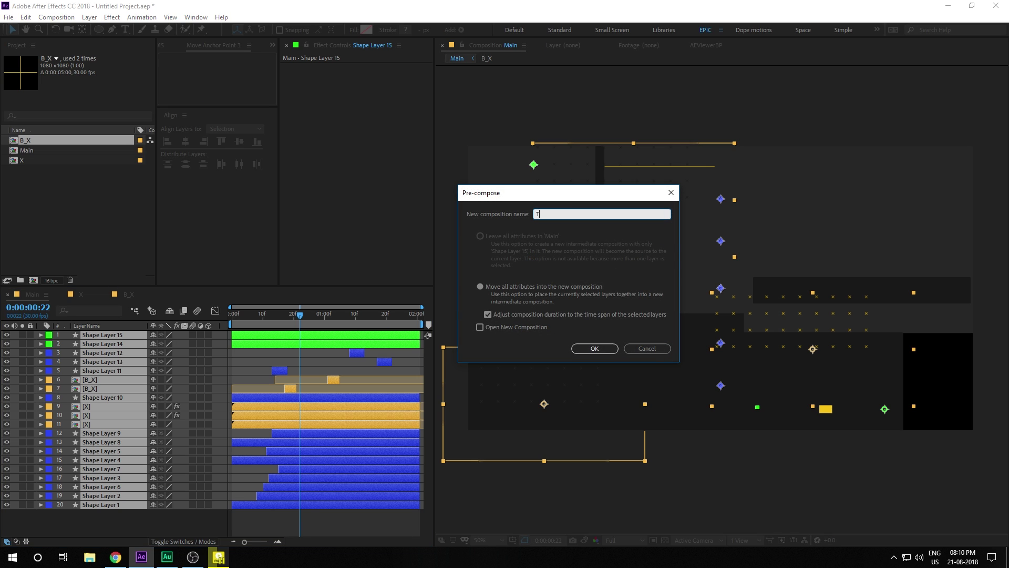
pyautogui.click(603, 348)
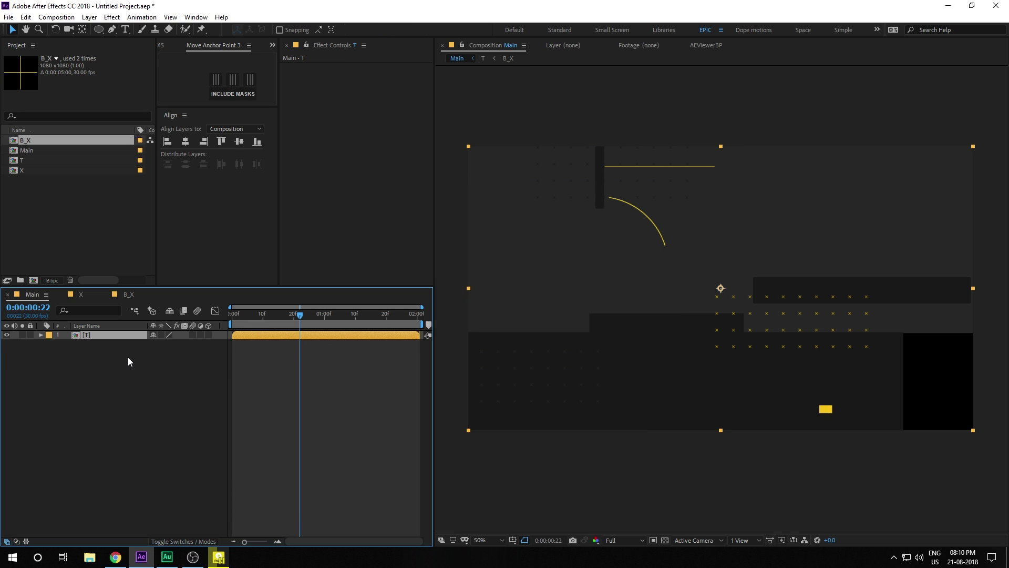
pyautogui.click(128, 358)
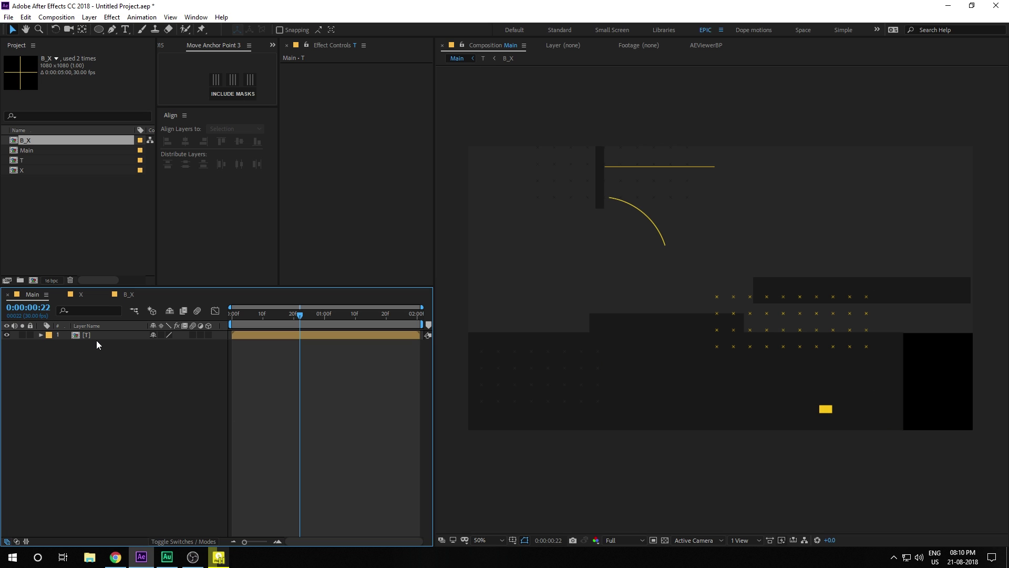
# - Duplicate the T layer and give the upper copy an inverted elliptical mask spanning the full frame
pyautogui.click(96, 337)
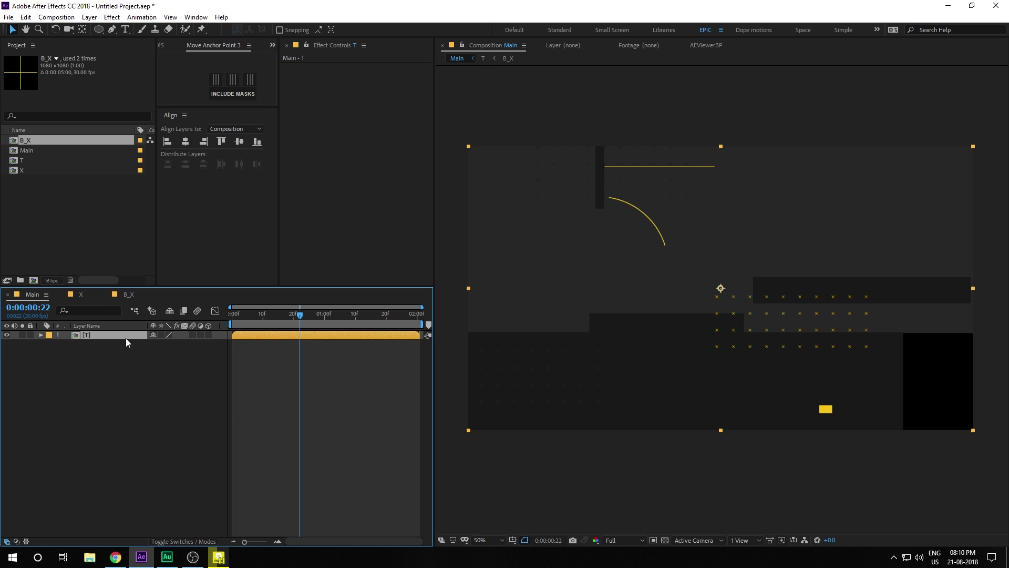
pyautogui.hotkey('ctrl', 'd')
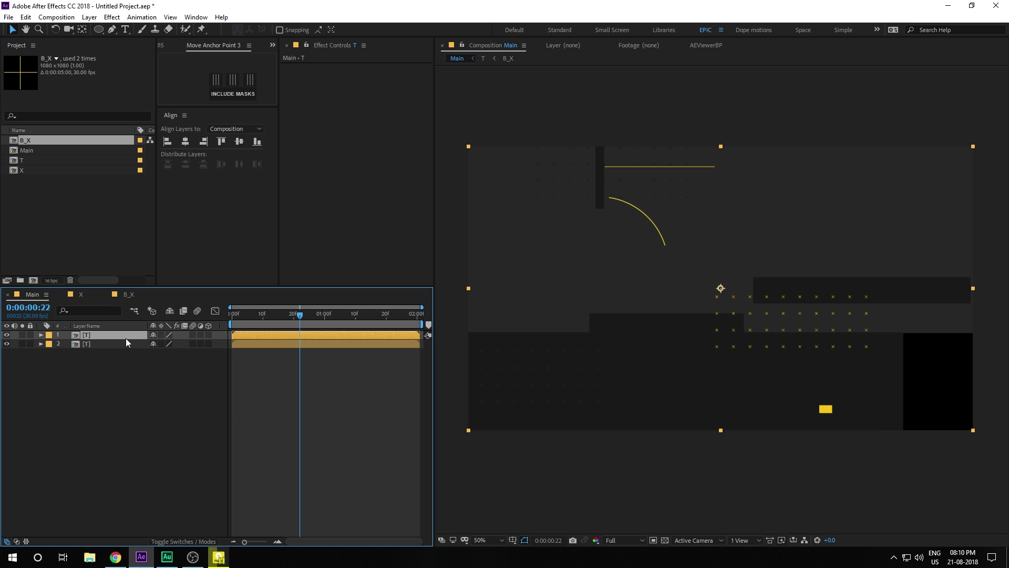
pyautogui.click(99, 30)
pyautogui.doubleClick(98, 30)
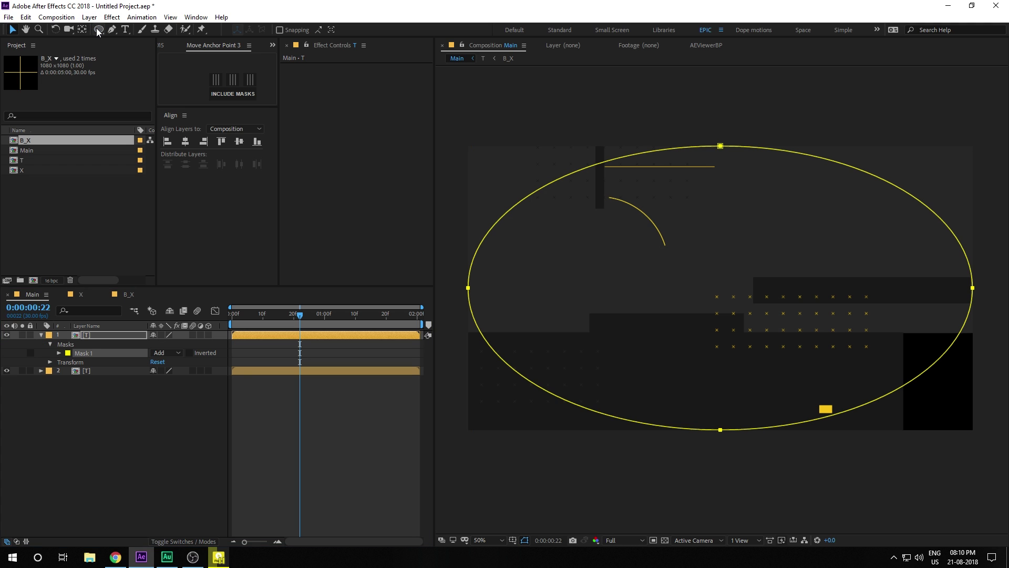
pyautogui.press('v')
pyautogui.click(190, 353)
# - Apply the Hue/Saturation effect to the masked T layer and set its Master Lightness to -42
pyautogui.click(84, 335)
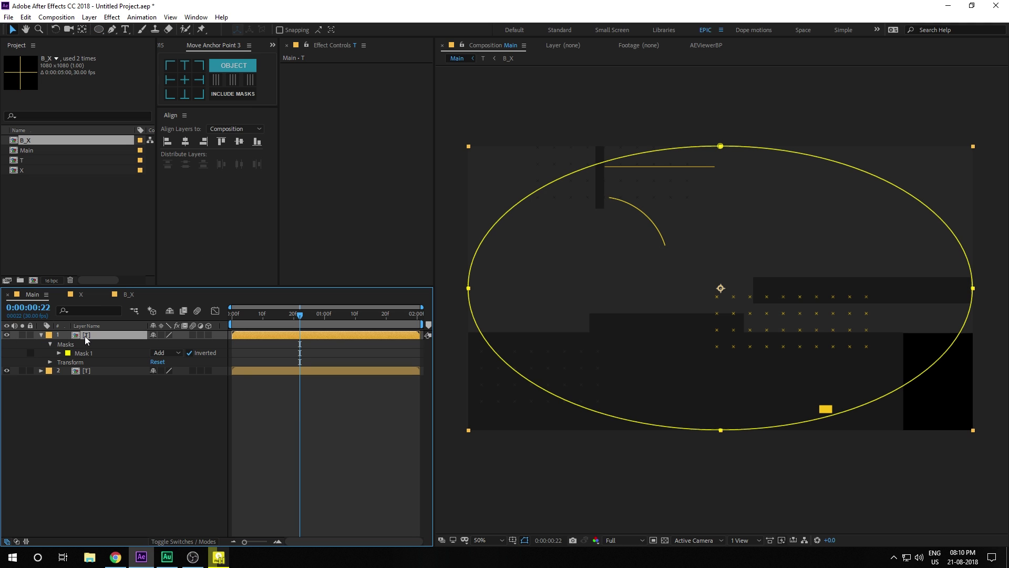
pyautogui.hotkey('ctrl', 'space')
pyautogui.write('hue')
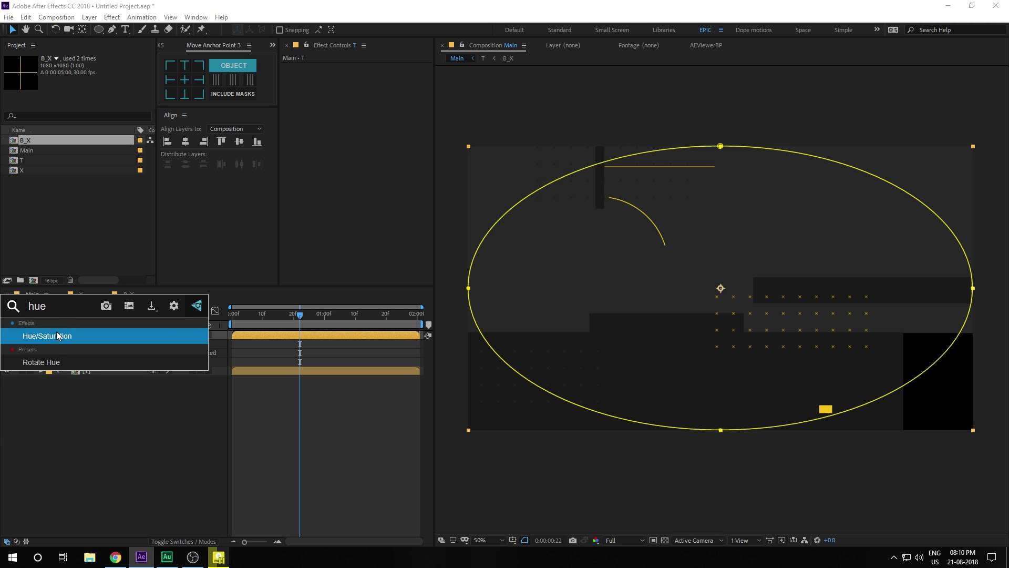
pyautogui.press('Return')
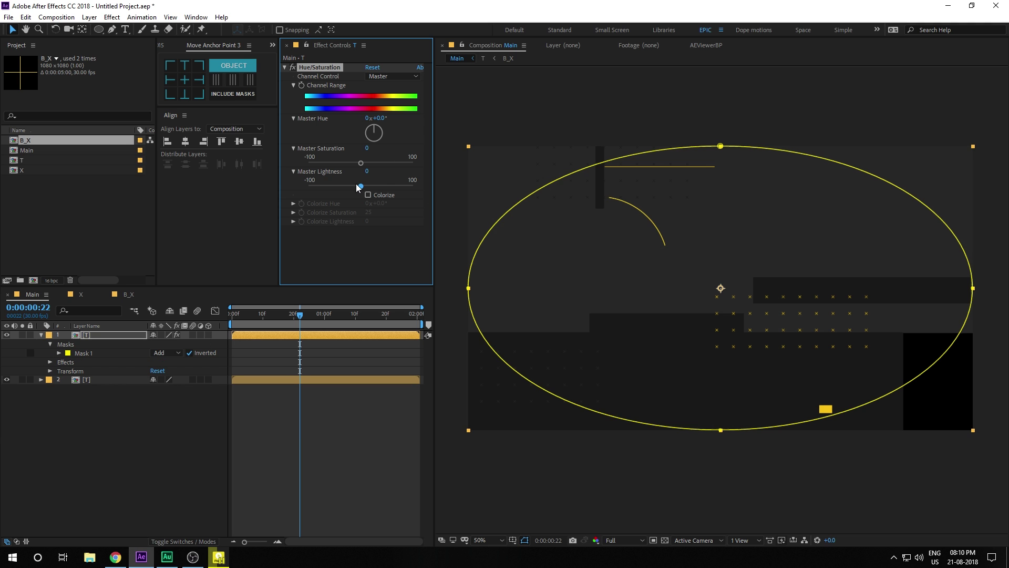
pyautogui.moveTo(361, 186); pyautogui.dragTo(339, 188)
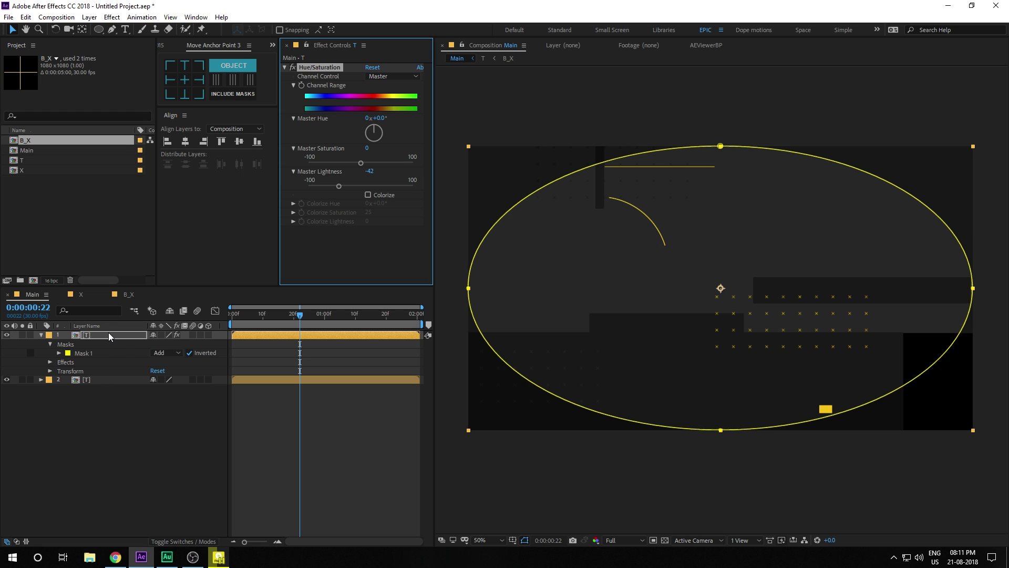
# - Set the elliptical mask's feather to 590 pixels and examine the dark gradient toward the frame's edges up close
pyautogui.press('f')
pyautogui.moveTo(175, 354); pyautogui.dragTo(489, 356)
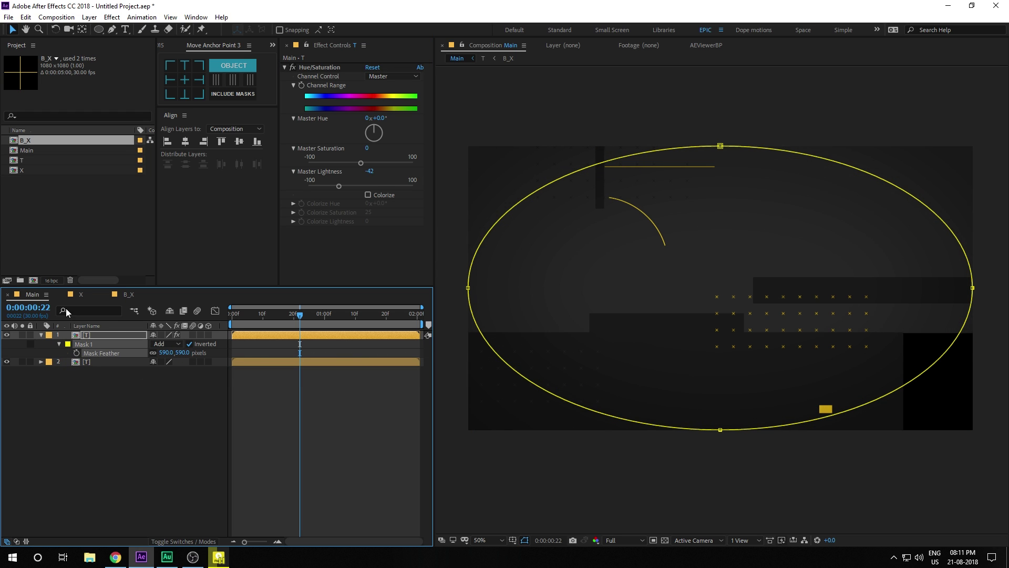
pyautogui.click(318, 473)
pyautogui.scroll(1, 602, 343)
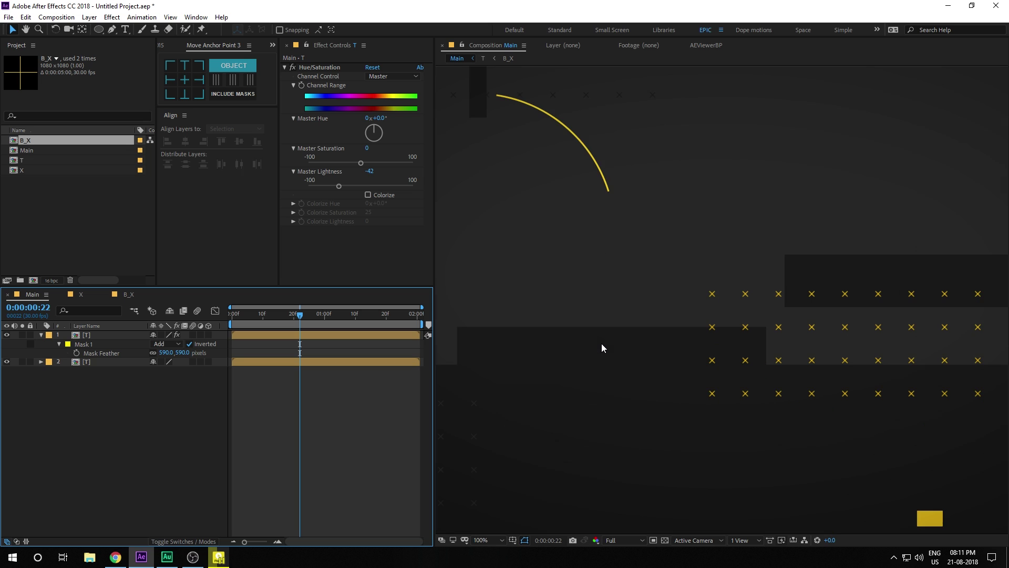
pyautogui.moveTo(601, 343); pyautogui.dragTo(893, 296)
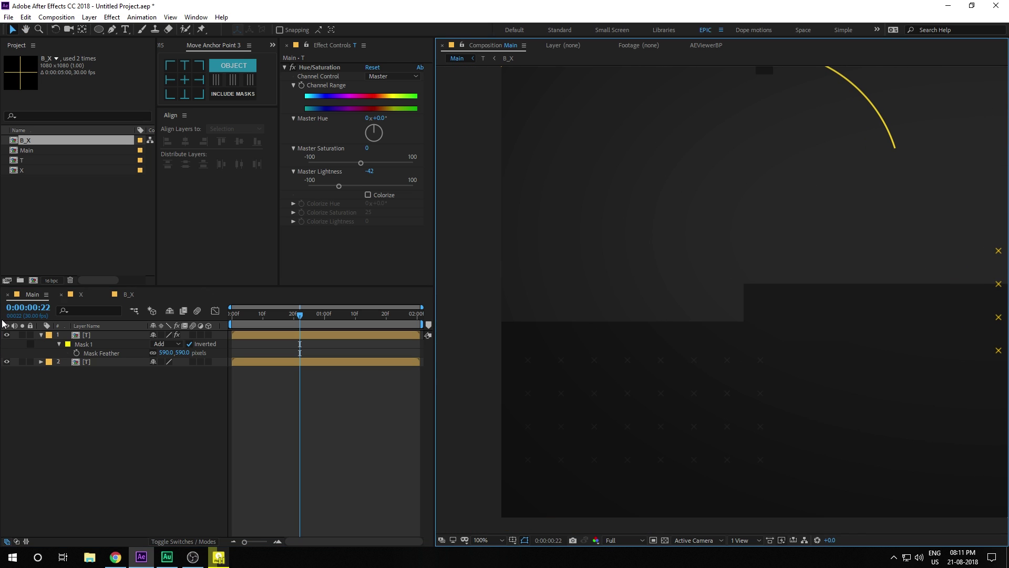
# - Add a Noise effect to the masked T layer with the Amount of Noise at 2%
pyautogui.click(109, 336)
pyautogui.hotkey('ctrl', 'space')
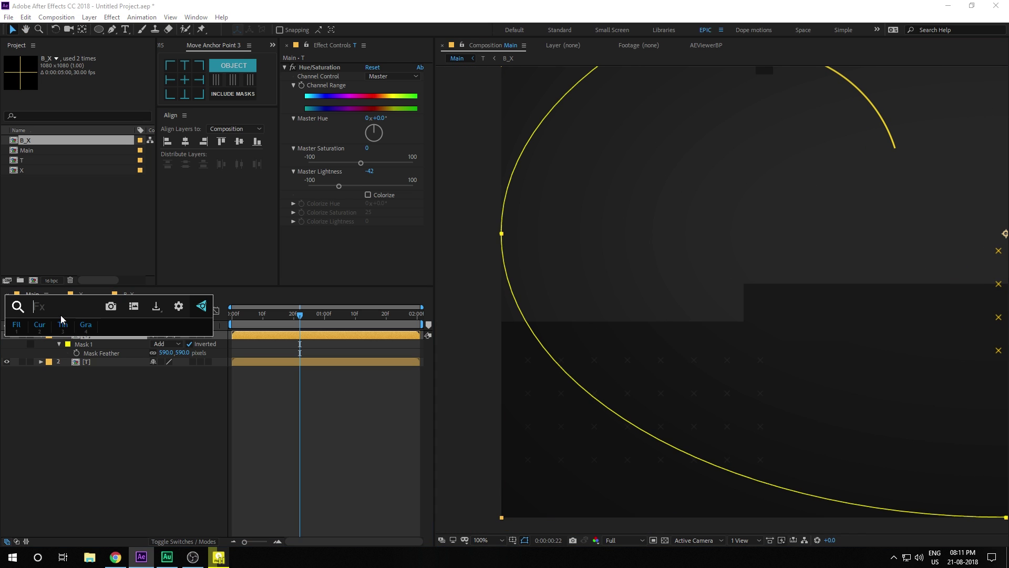
pyautogui.write('noi')
pyautogui.press('Return')
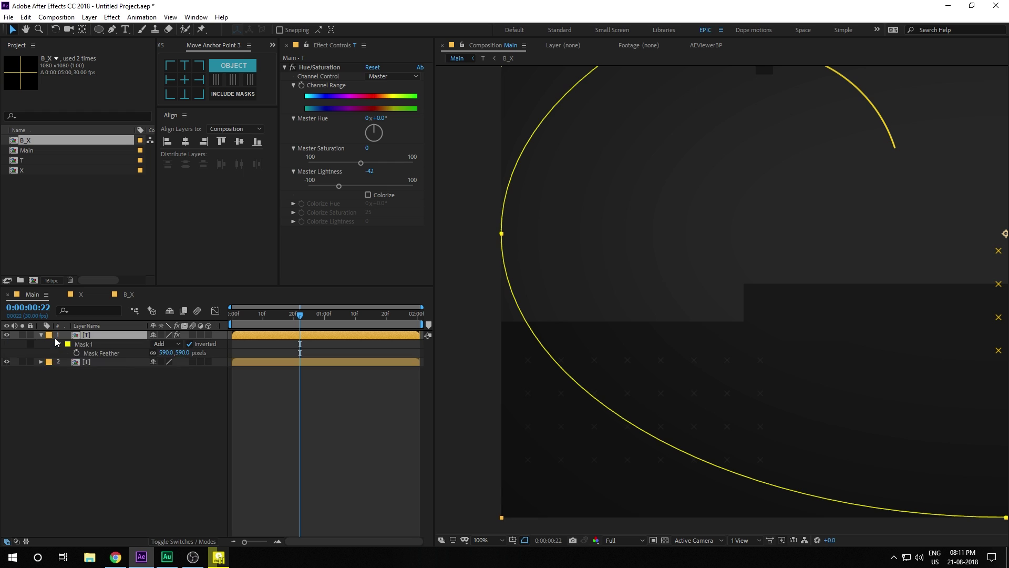
pyautogui.click(369, 239)
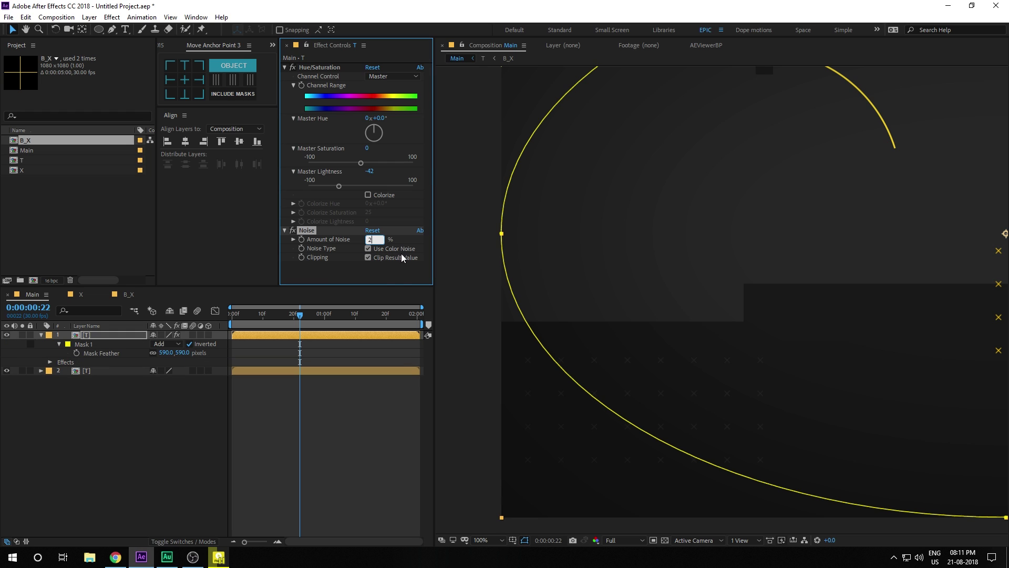
pyautogui.press('Return')
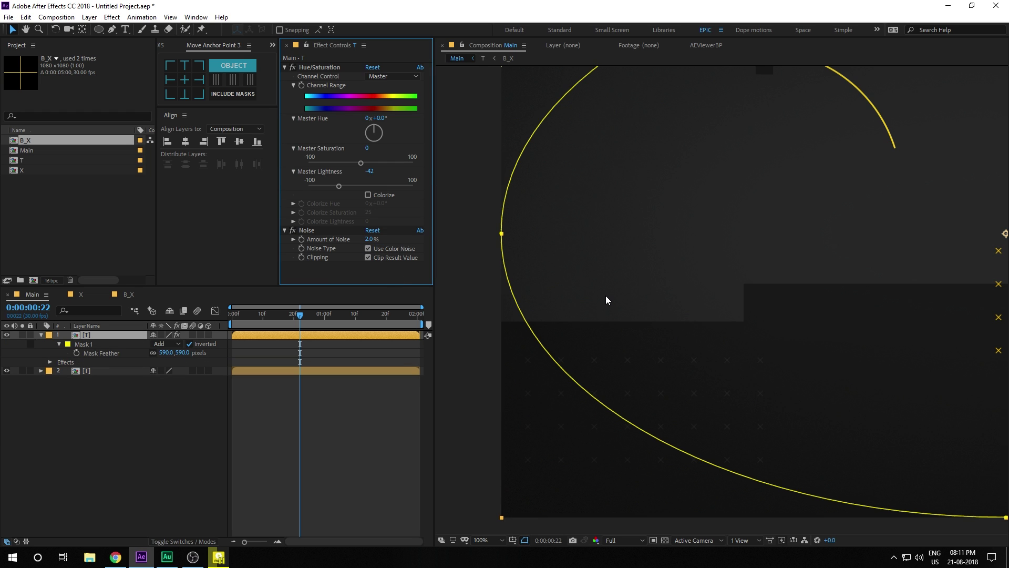
# - Examine the vignette's gradient for banding and noise in an enlarged composition view
pyautogui.press('`')
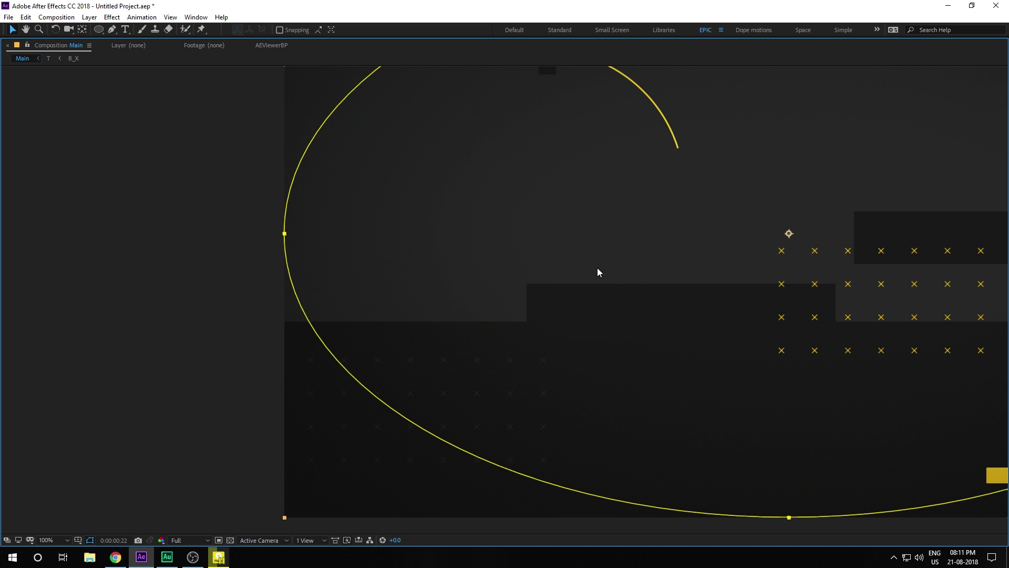
pyautogui.press('h')
pyautogui.moveTo(597, 273); pyautogui.dragTo(501, 279)
pyautogui.press('v')
pyautogui.press('space')
pyautogui.press('space')
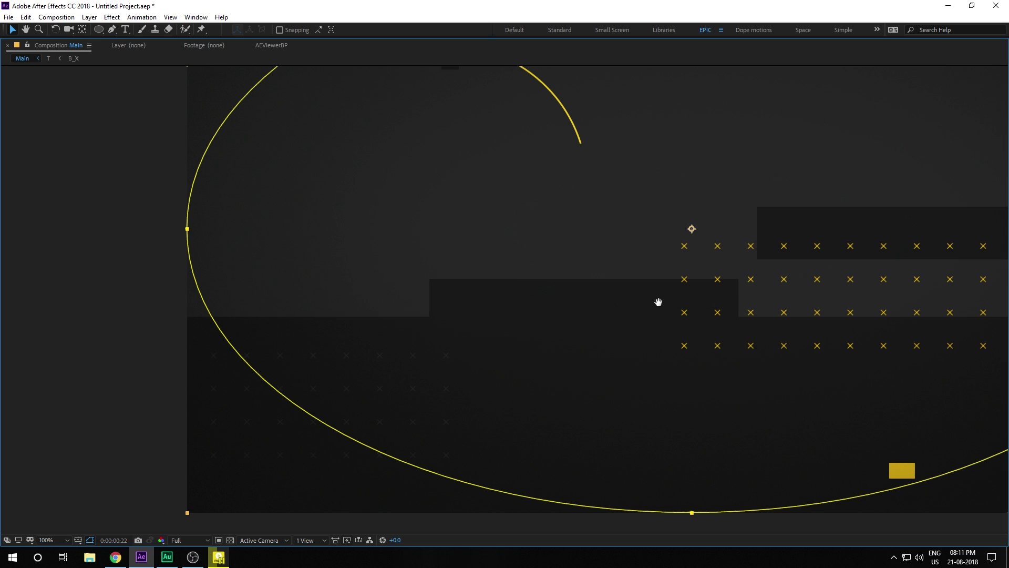
pyautogui.moveTo(658, 300); pyautogui.dragTo(392, 386)
pyautogui.press('`')
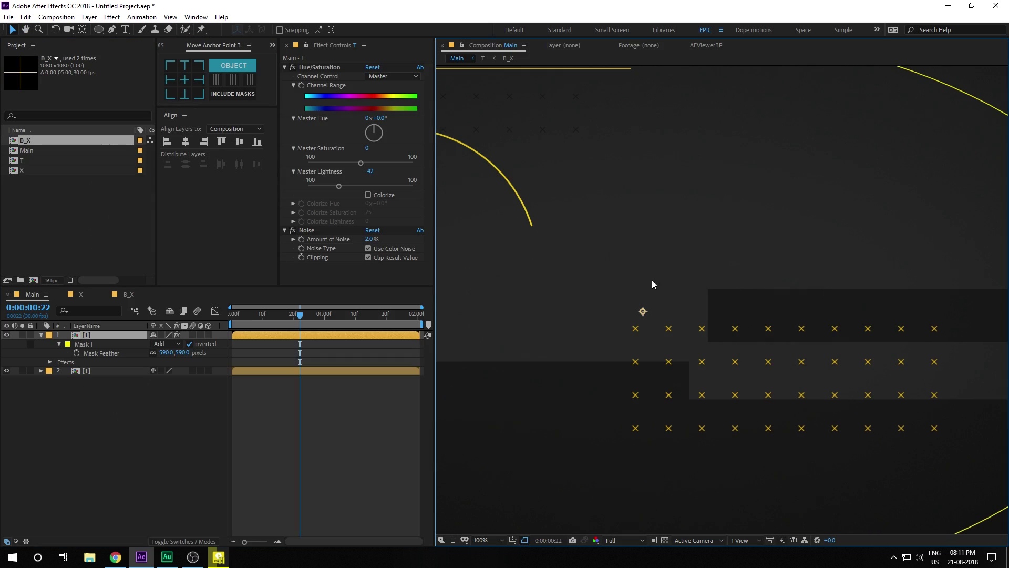
# - Set the masked T layer's Amount of Noise to 4% and check the gradient in an enlarged composition view
pyautogui.click(97, 337)
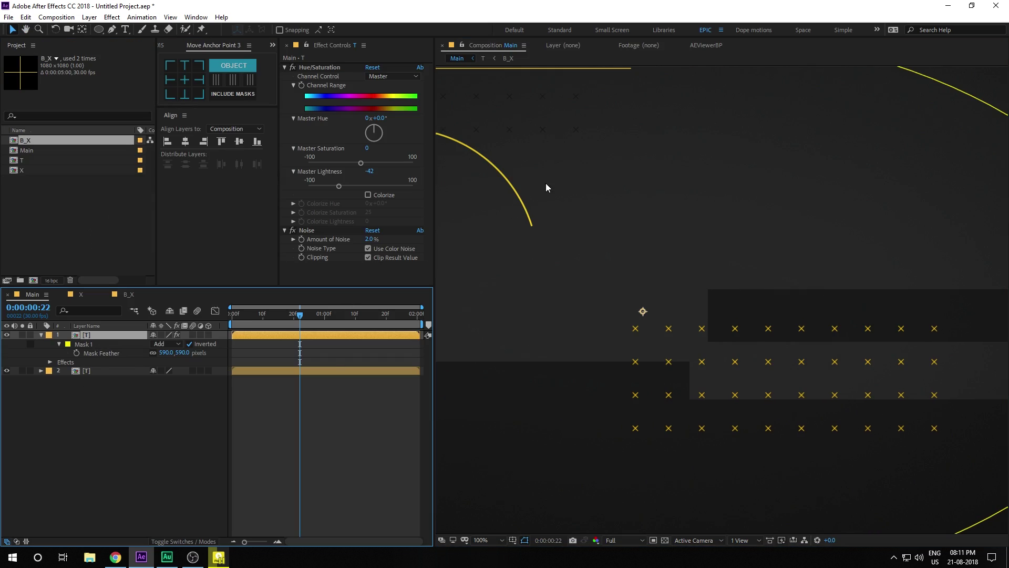
pyautogui.click(369, 239)
pyautogui.write('4')
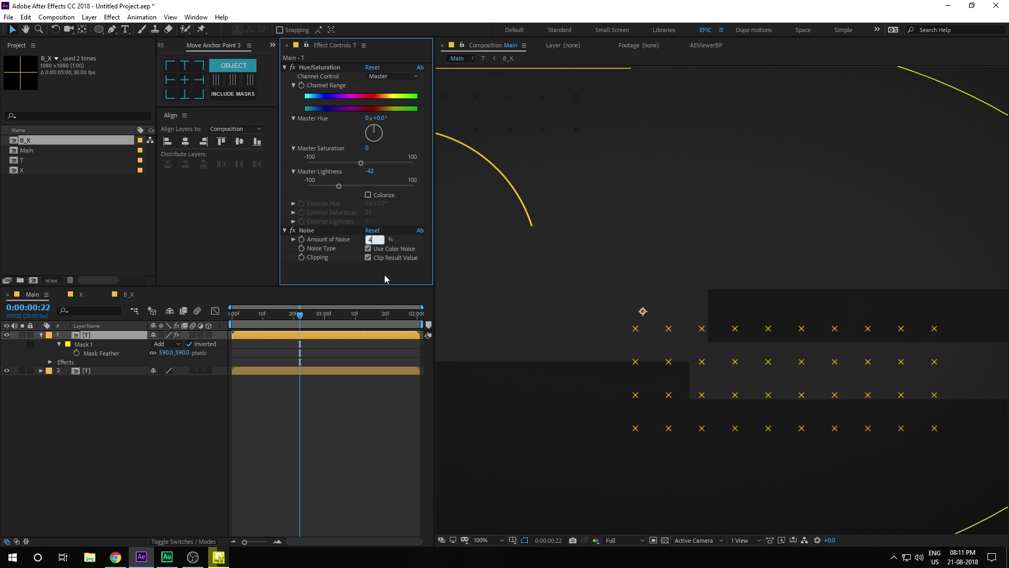
pyautogui.click(385, 276)
pyautogui.scroll(-1, 629, 291)
pyautogui.scroll(1, 636, 285)
pyautogui.press('`')
pyautogui.moveTo(491, 281); pyautogui.dragTo(543, 277)
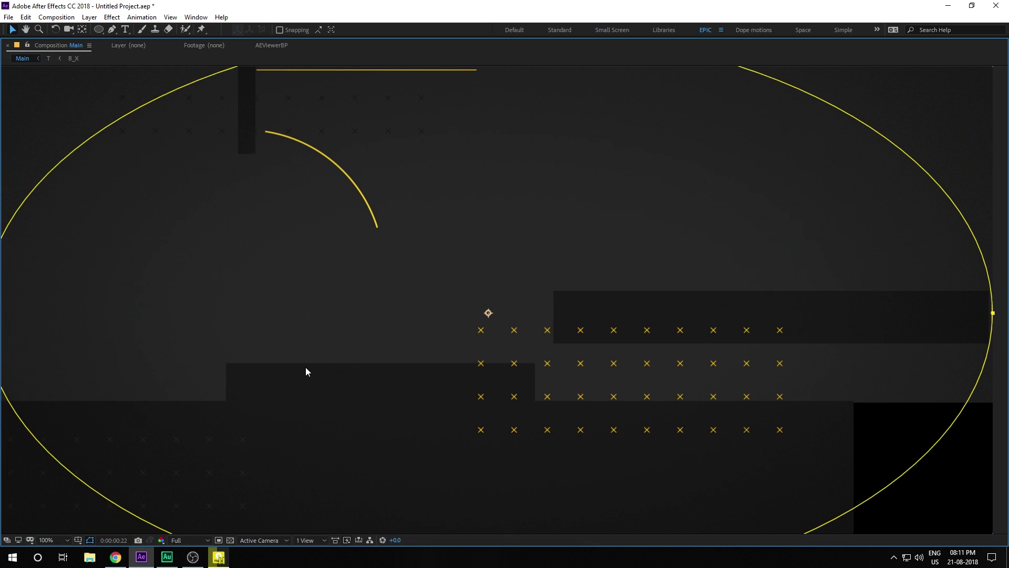
pyautogui.press('`')
pyautogui.scroll(-1, 685, 329)
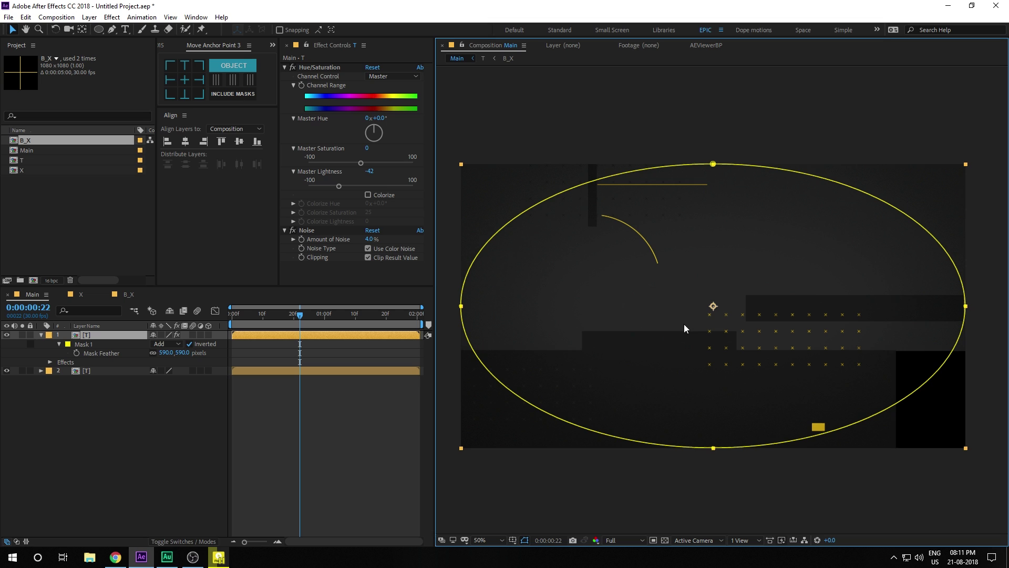
# - Compare the composition with and without the masked T layer at 0:00:00:29
pyautogui.click(336, 455)
pyautogui.moveTo(251, 314); pyautogui.dragTo(321, 314)
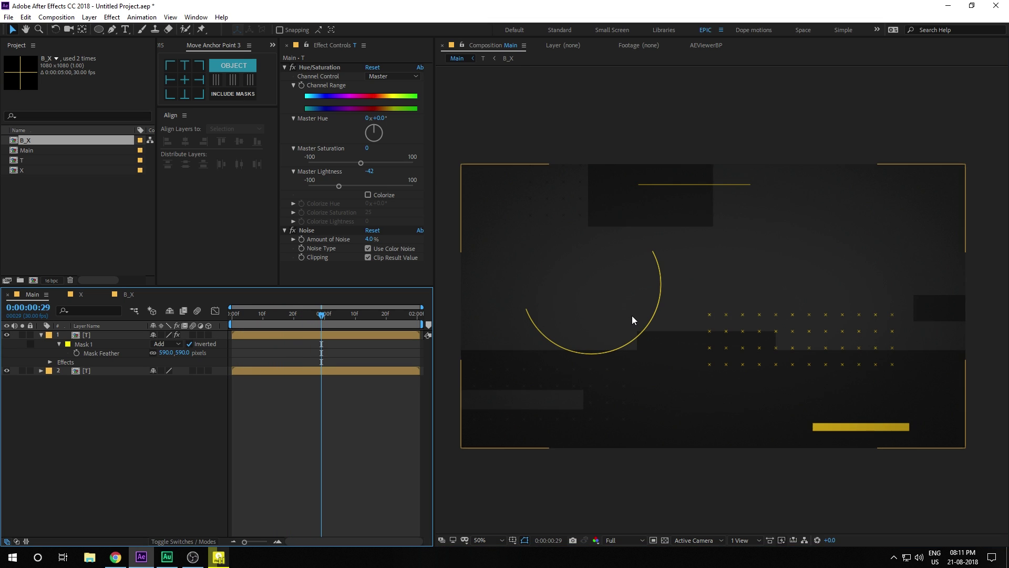
pyautogui.click(5, 335)
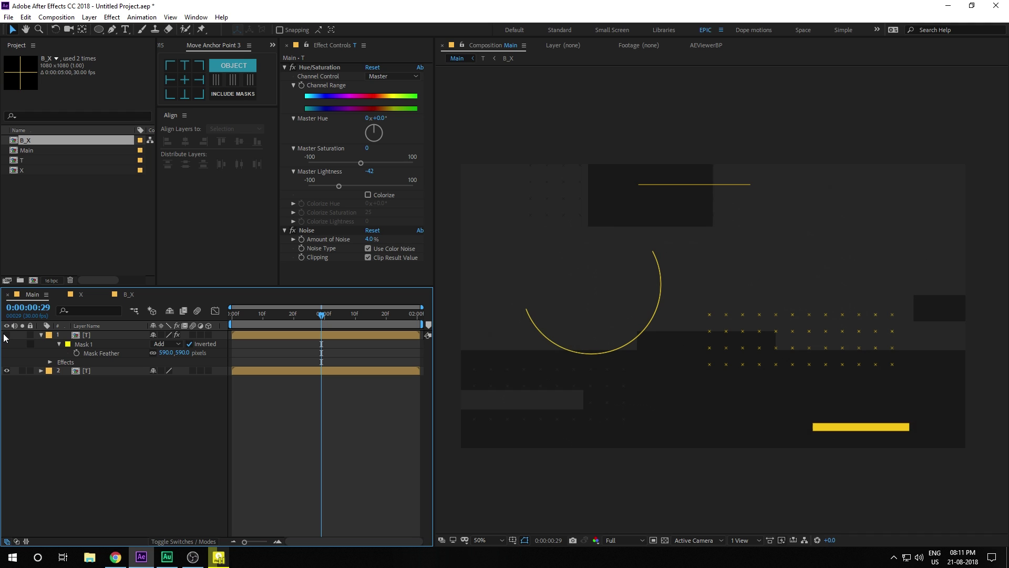
pyautogui.click(6, 335)
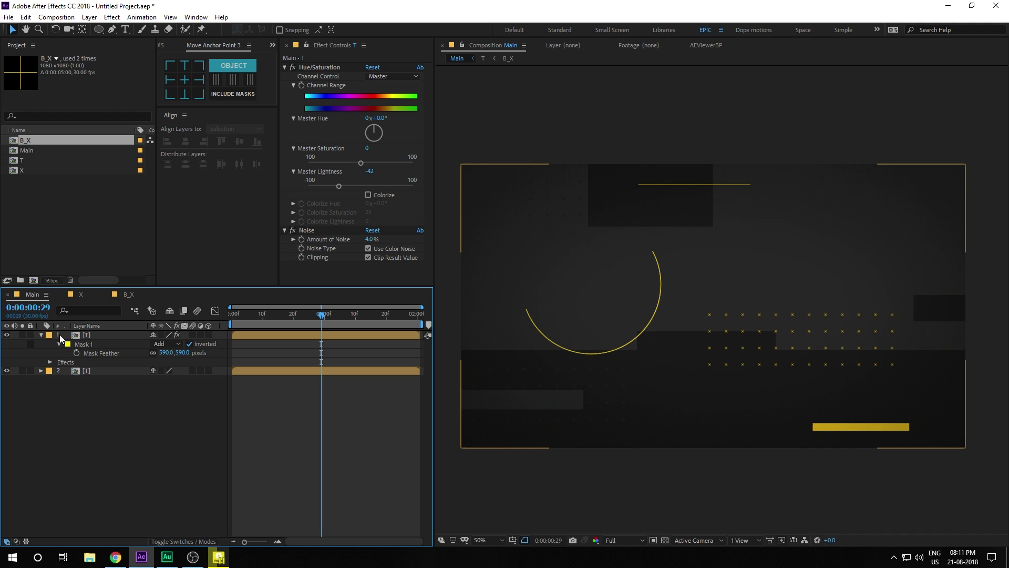
# - Set the masked T layer's Hue/Saturation Master Lightness to -28, keeping Master Saturation at 0
pyautogui.click(100, 336)
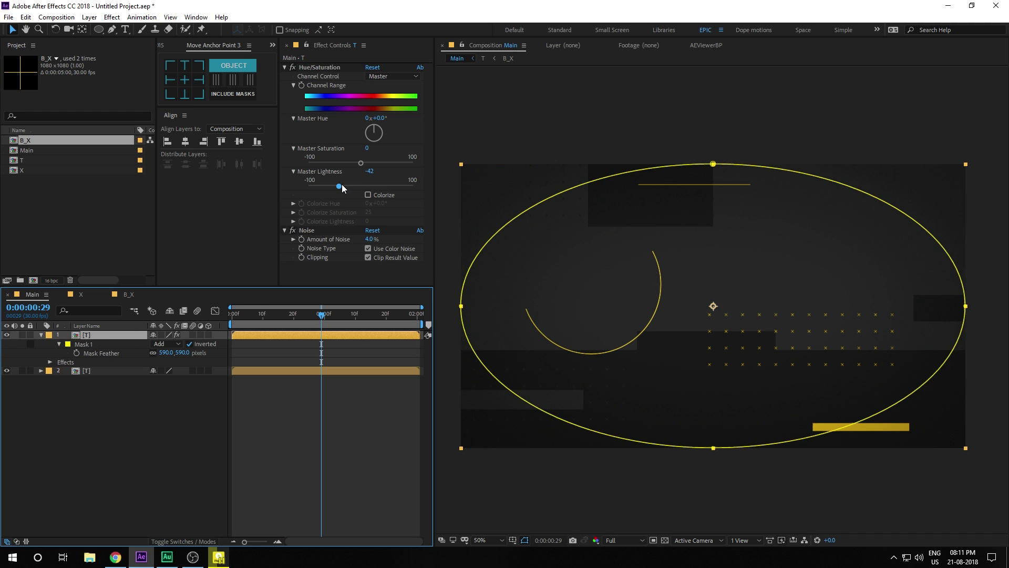
pyautogui.moveTo(339, 187)
pyautogui.mouseDown()
pyautogui.moveTo(362, 186)
pyautogui.moveTo(346, 192)
pyautogui.mouseUp()
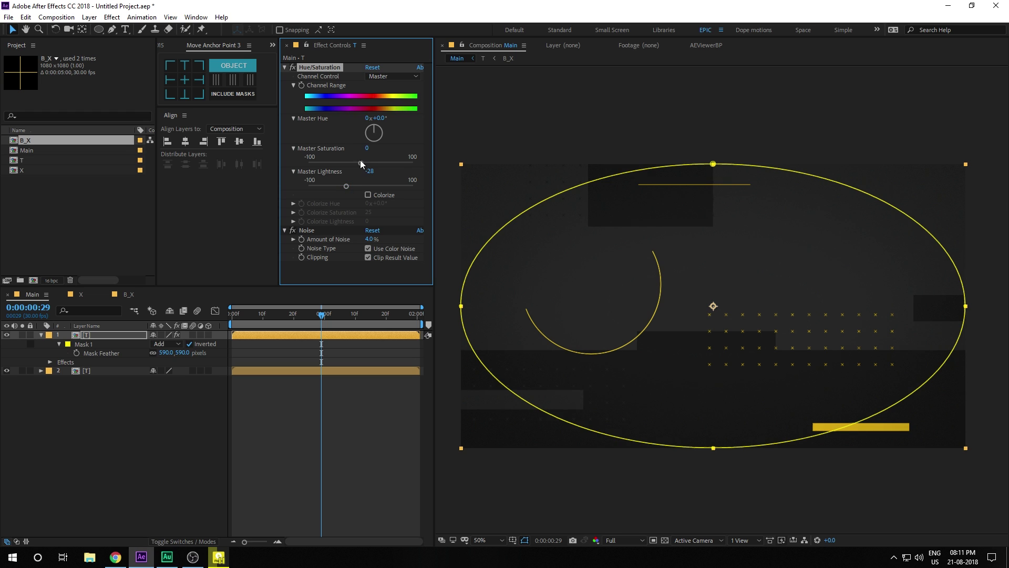
pyautogui.moveTo(386, 164); pyautogui.dragTo(376, 184)
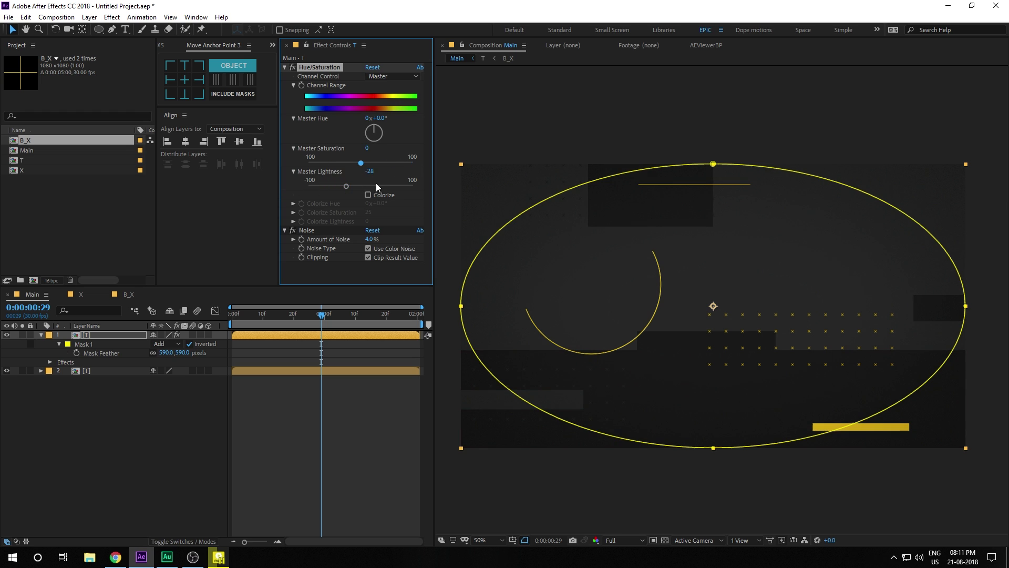